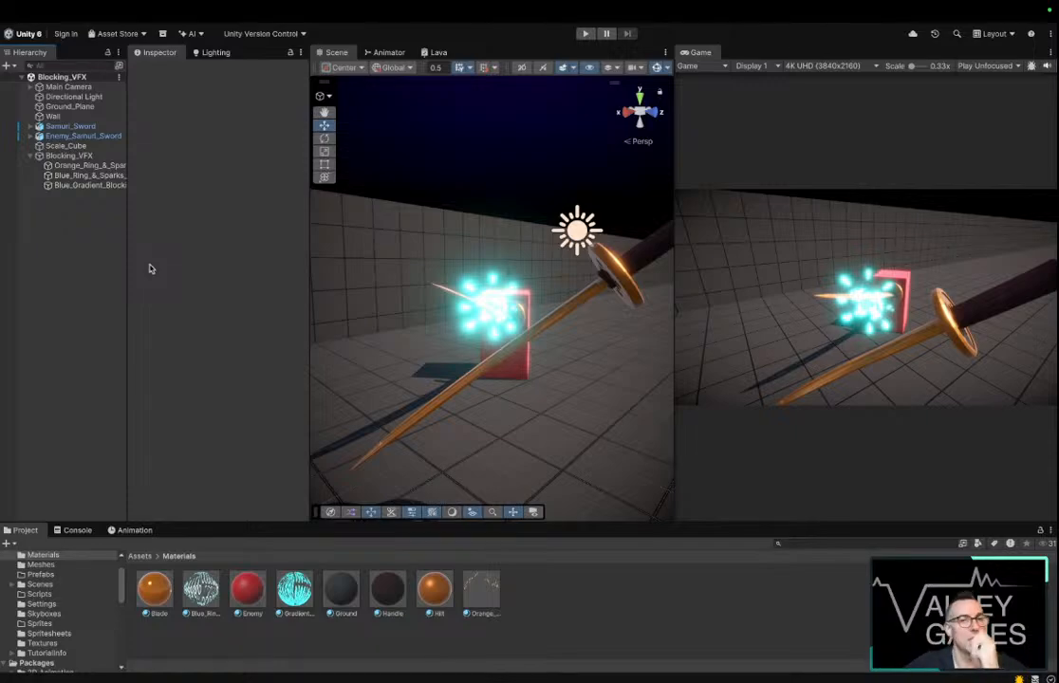
Preview the three particle systems under Blocking_VFX together, scrub through their playback time, and end with nothing selected
{"action": "left_click", "coordinate": [83, 166]}
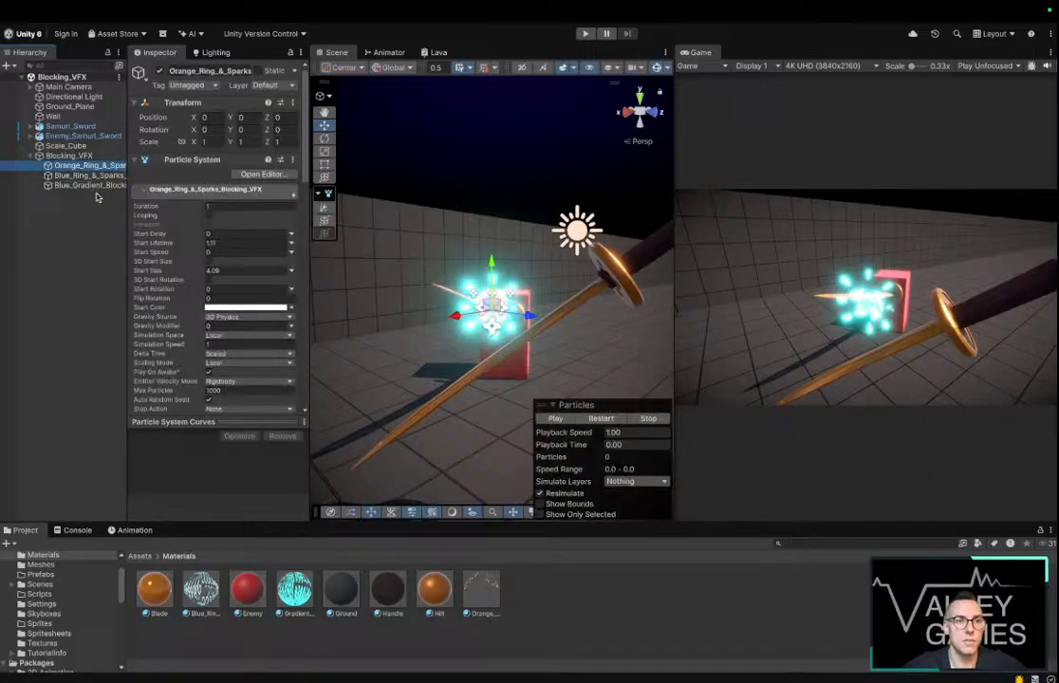
{"action": "left_click", "coordinate": [93, 186], "text": "shift"}
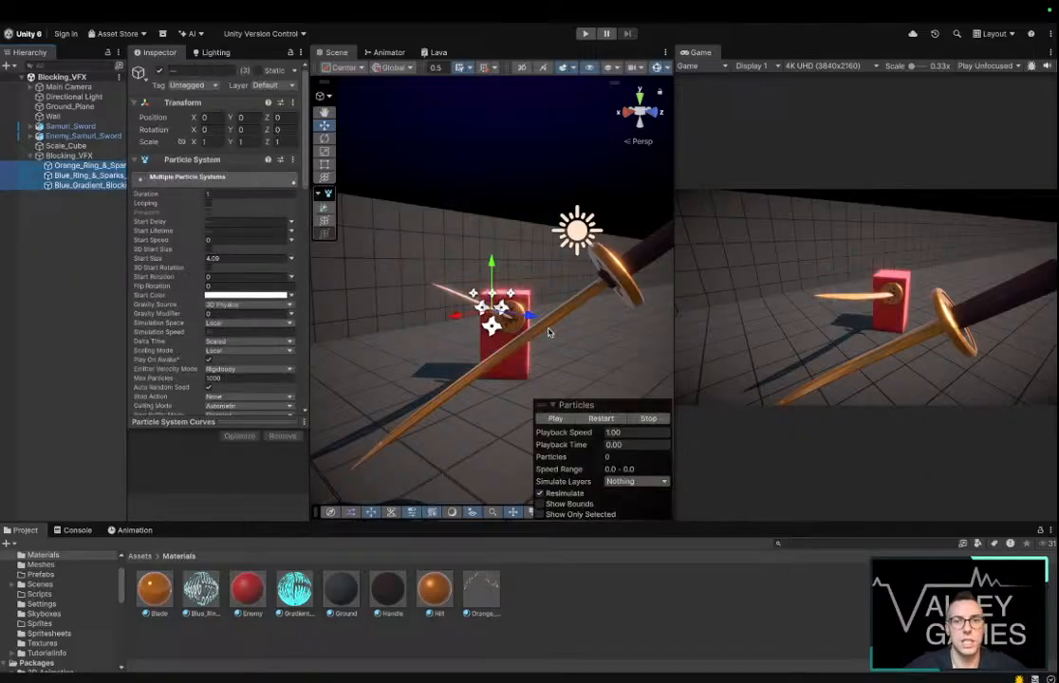
{"action": "left_click", "coordinate": [562, 419]}
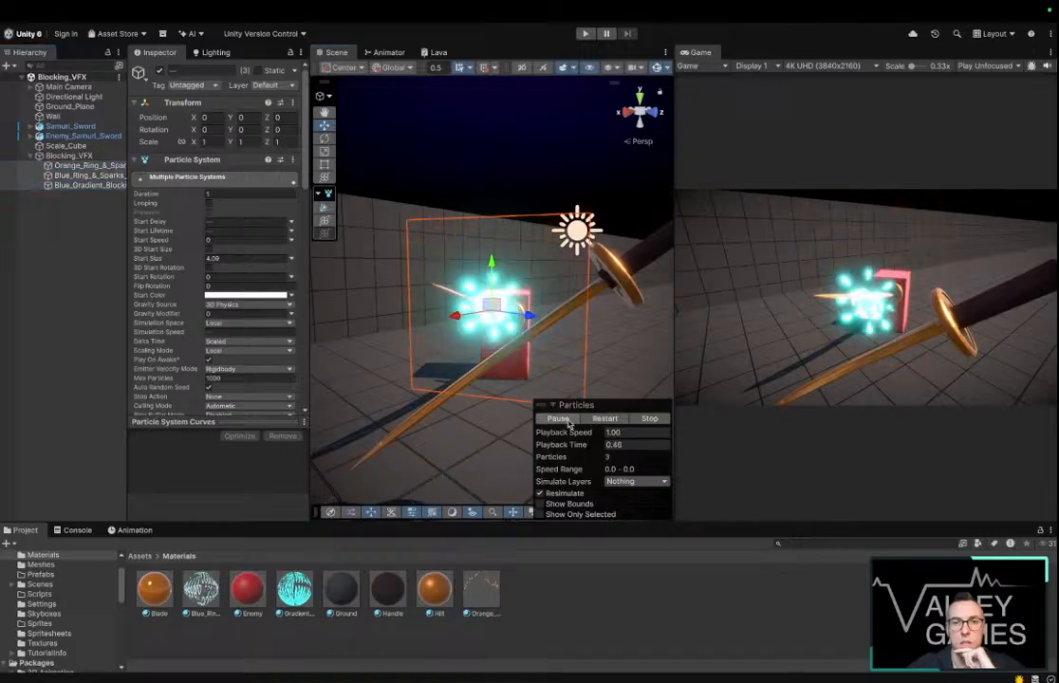
{"action": "left_click", "coordinate": [566, 420]}
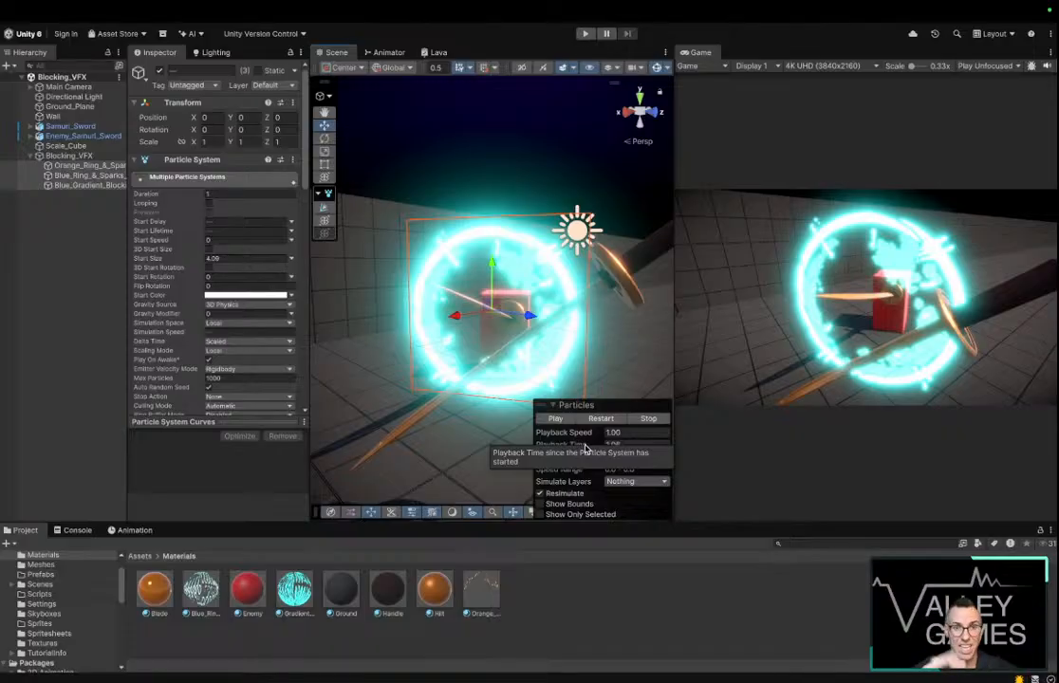
{"action": "left_click_drag", "start_coordinate": [586, 448], "coordinate": [170, 439]}
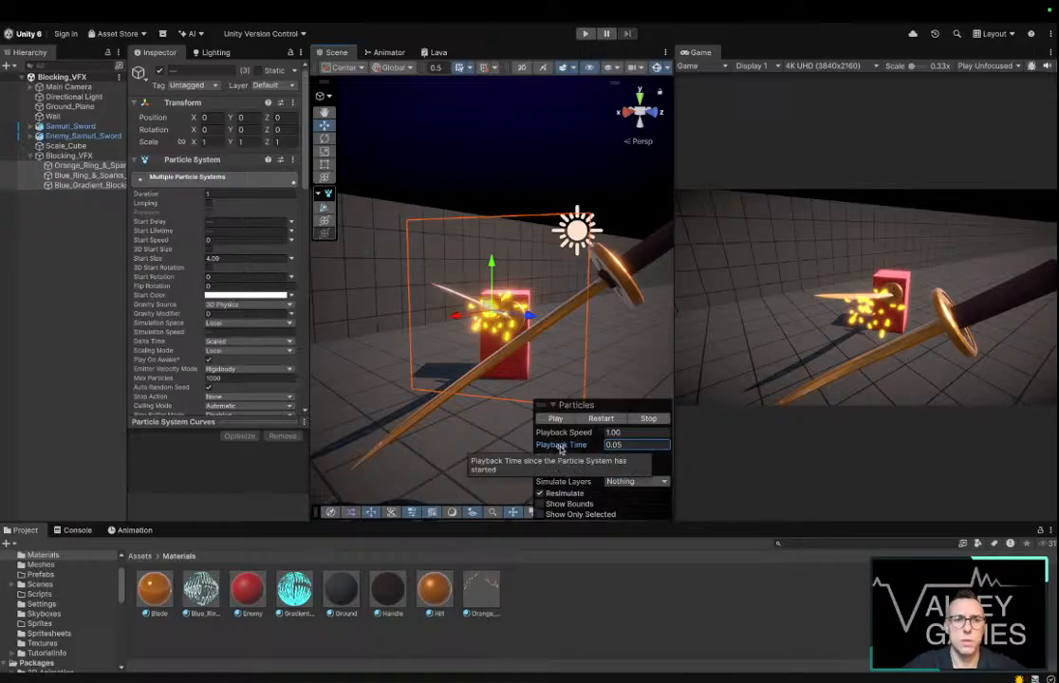
{"action": "left_click_drag", "start_coordinate": [560, 450], "coordinate": [1058, 365]}
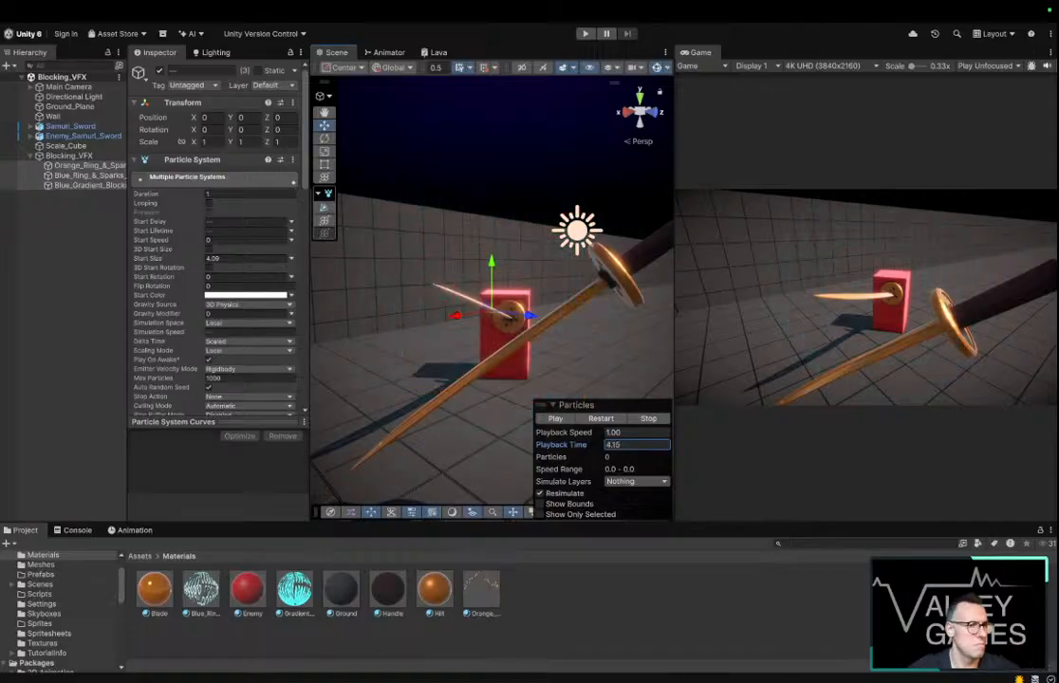
{"action": "left_click", "coordinate": [588, 418]}
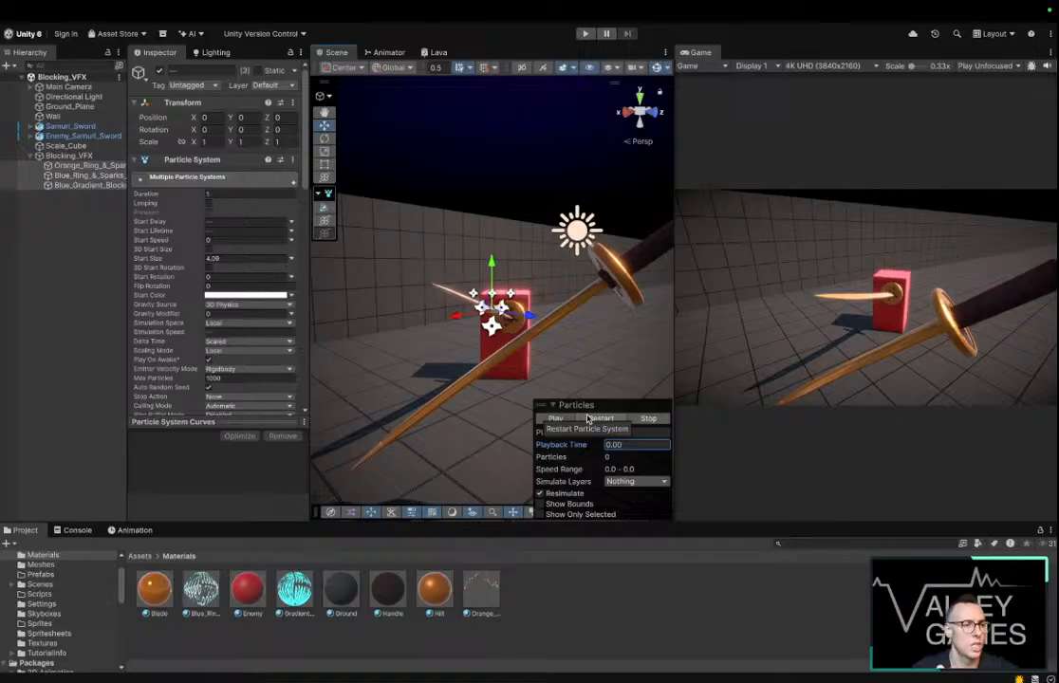
{"action": "left_click", "coordinate": [86, 227]}
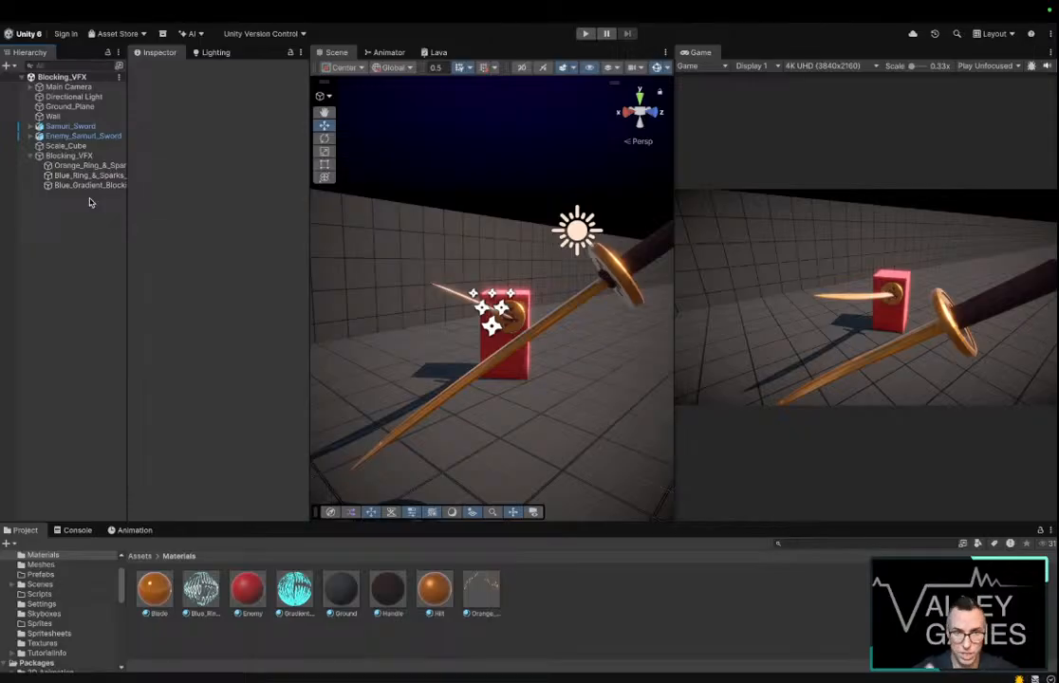
Create an empty parent object for Enemy_Samuri_Sword and name it Enemy_Sword
{"action": "left_click", "coordinate": [57, 136]}
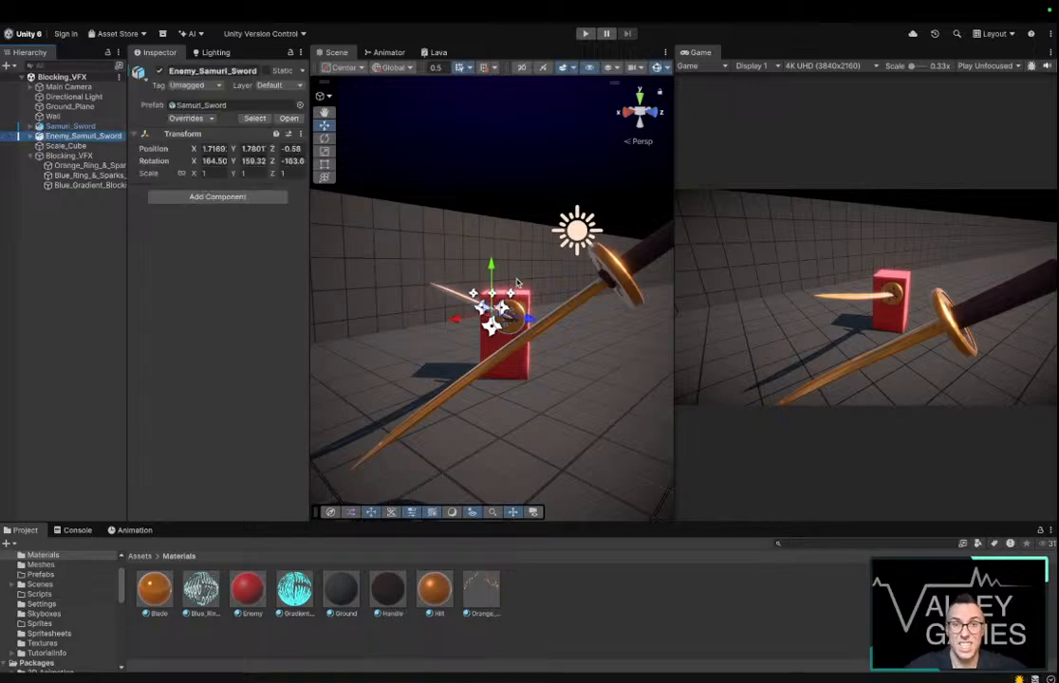
{"action": "right_click_drag", "start_coordinate": [543, 220], "coordinate": [392, 320]}
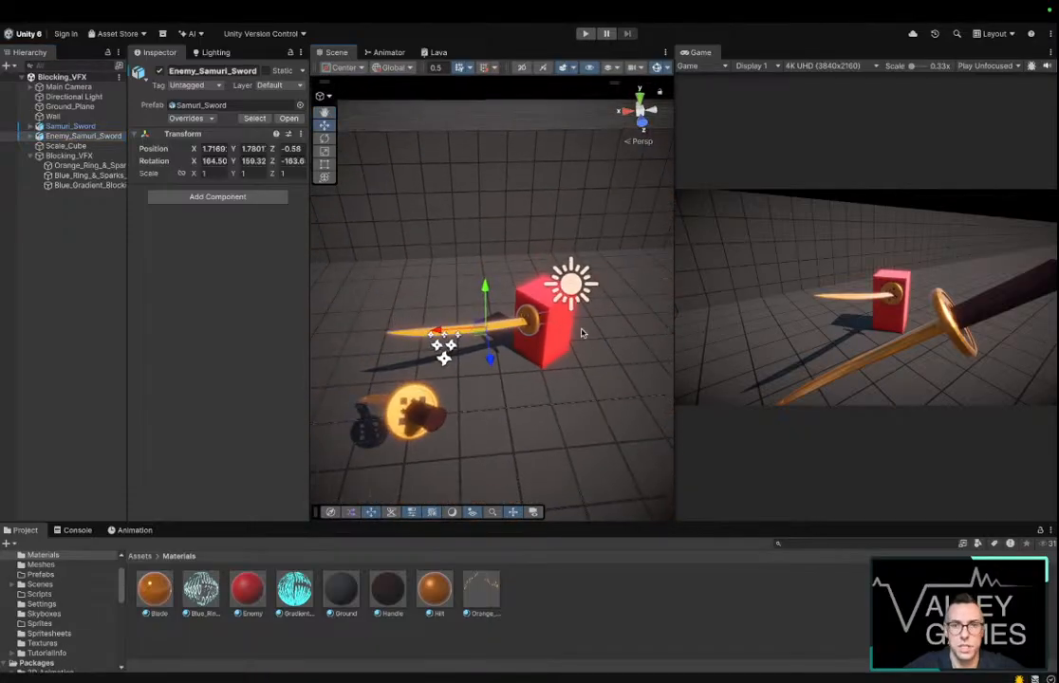
{"action": "right_click", "coordinate": [65, 140]}
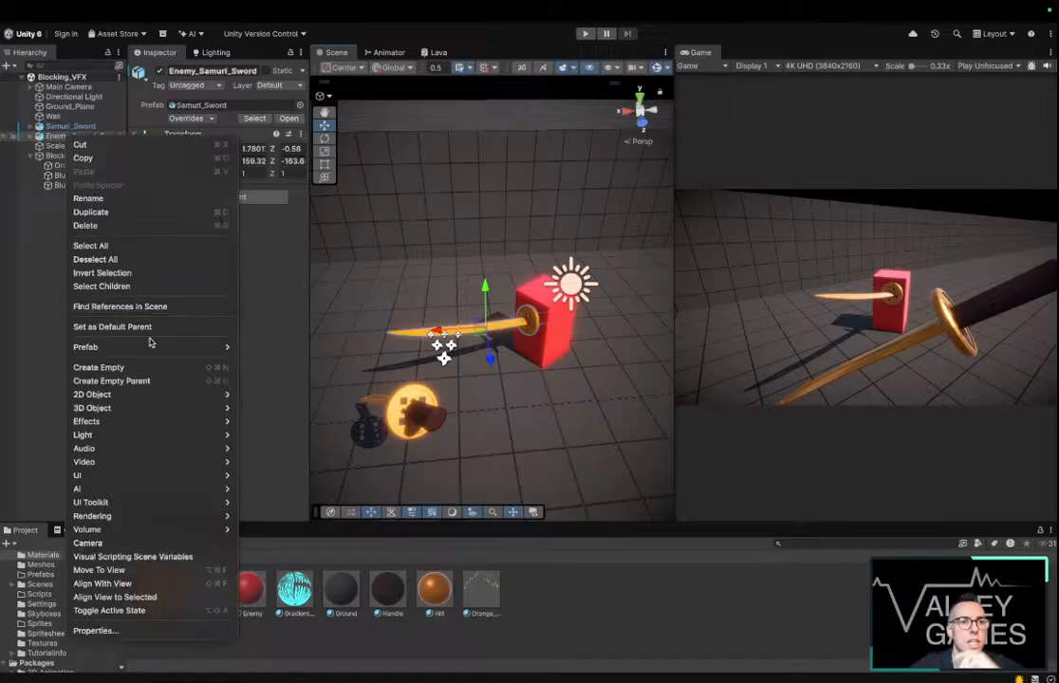
{"action": "left_click", "coordinate": [142, 382]}
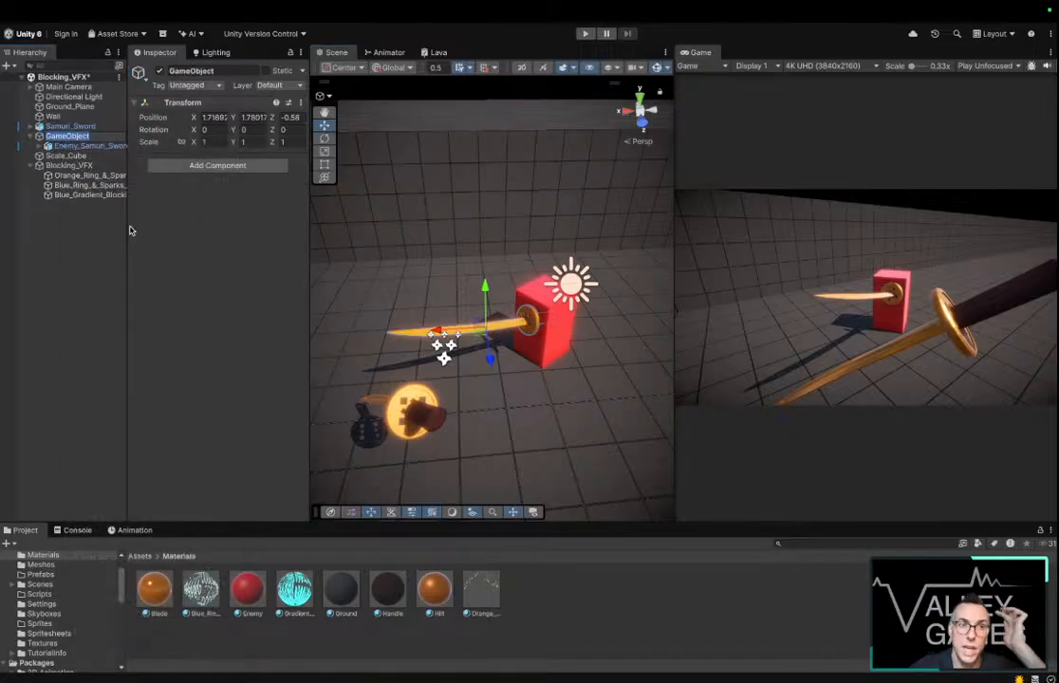
{"action": "type", "text": "Enemy_"}
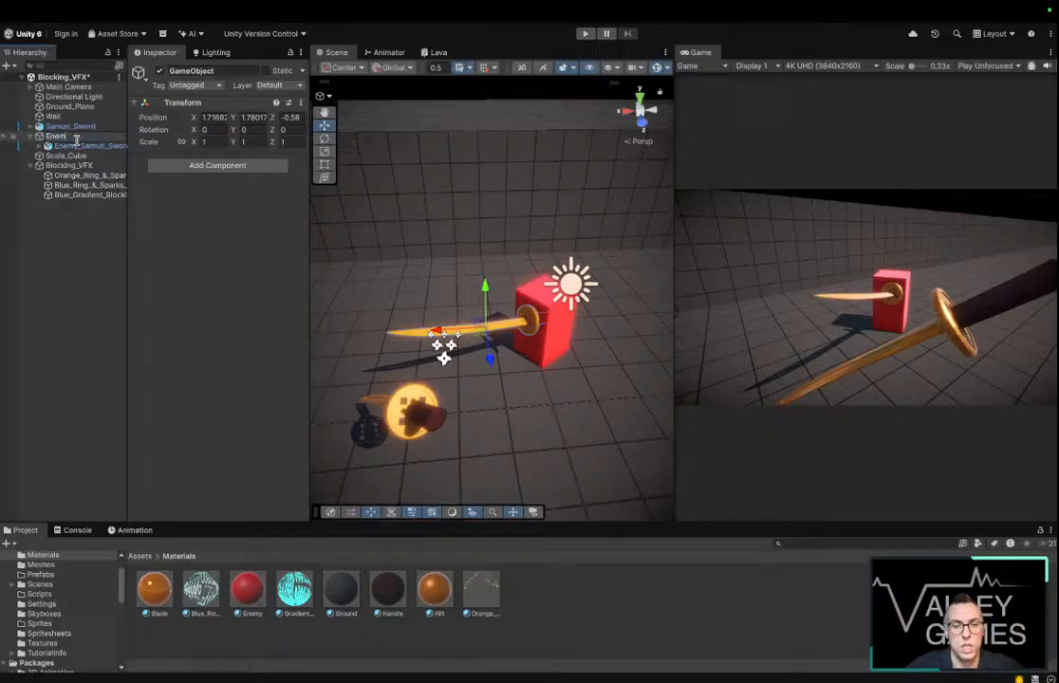
{"action": "type", "text": "Sword"}
{"action": "key", "text": "Return"}
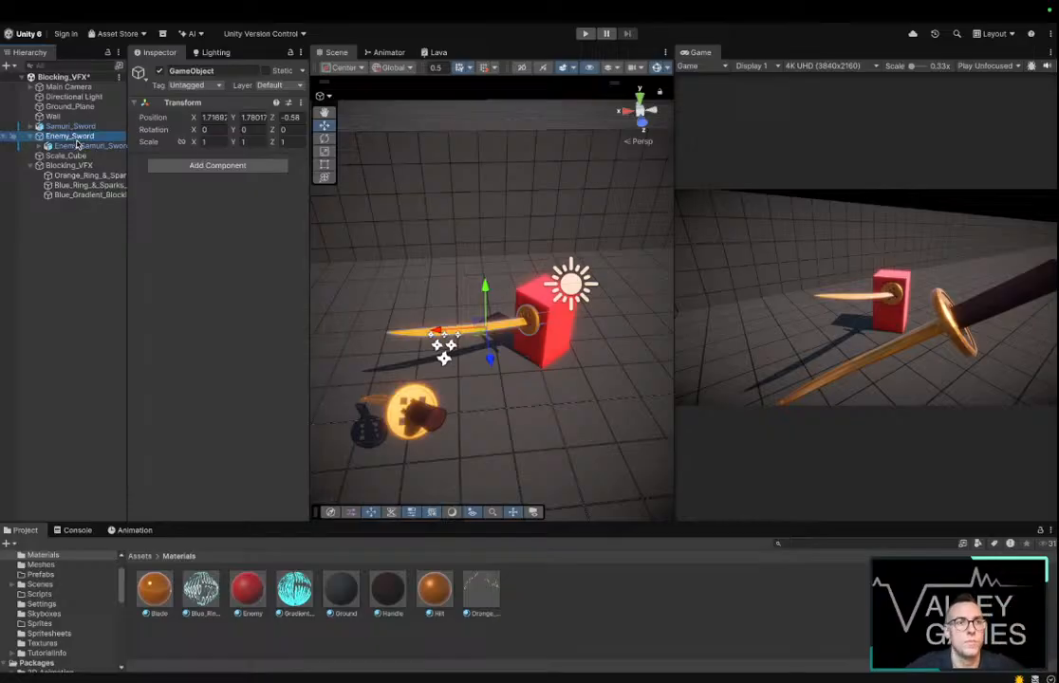
Open the Animations folder, then show Enemy_Sword in the Animation window and place it above Samuri_Sword in the hierarchy
{"action": "left_click", "coordinate": [52, 578]}
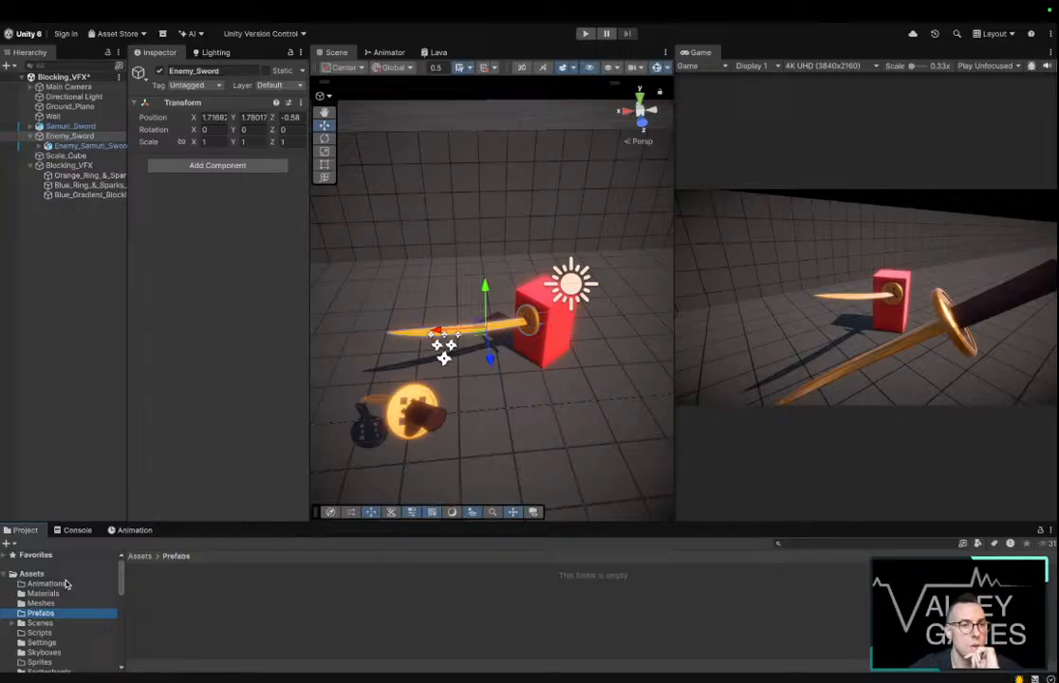
{"action": "left_click", "coordinate": [55, 582]}
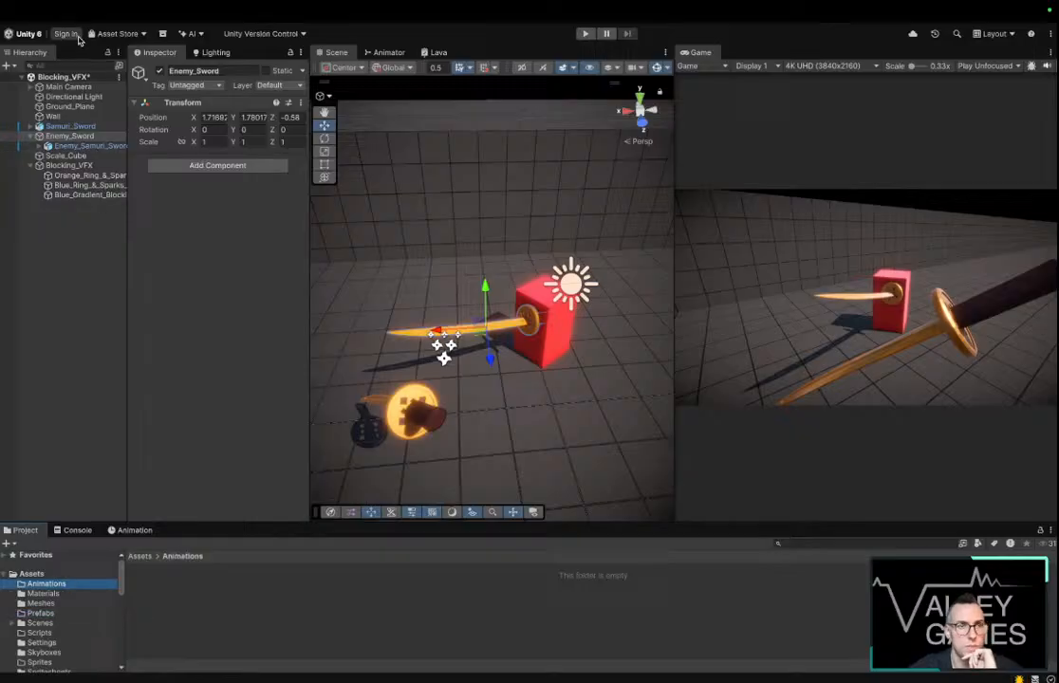
{"action": "left_click", "coordinate": [77, 139]}
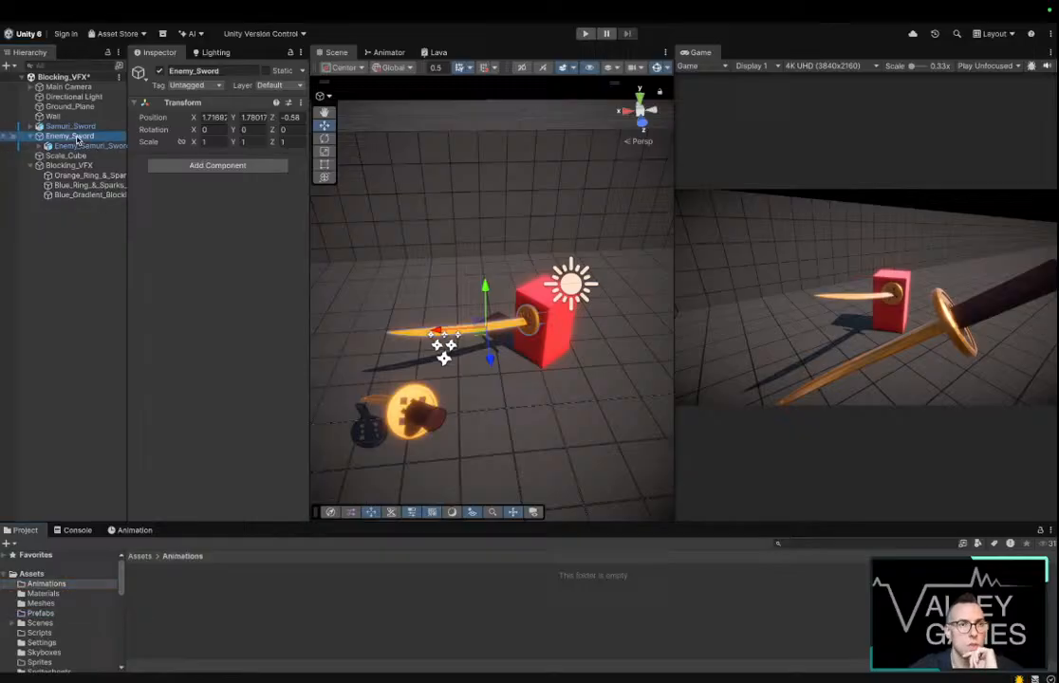
{"action": "right_click", "coordinate": [159, 596]}
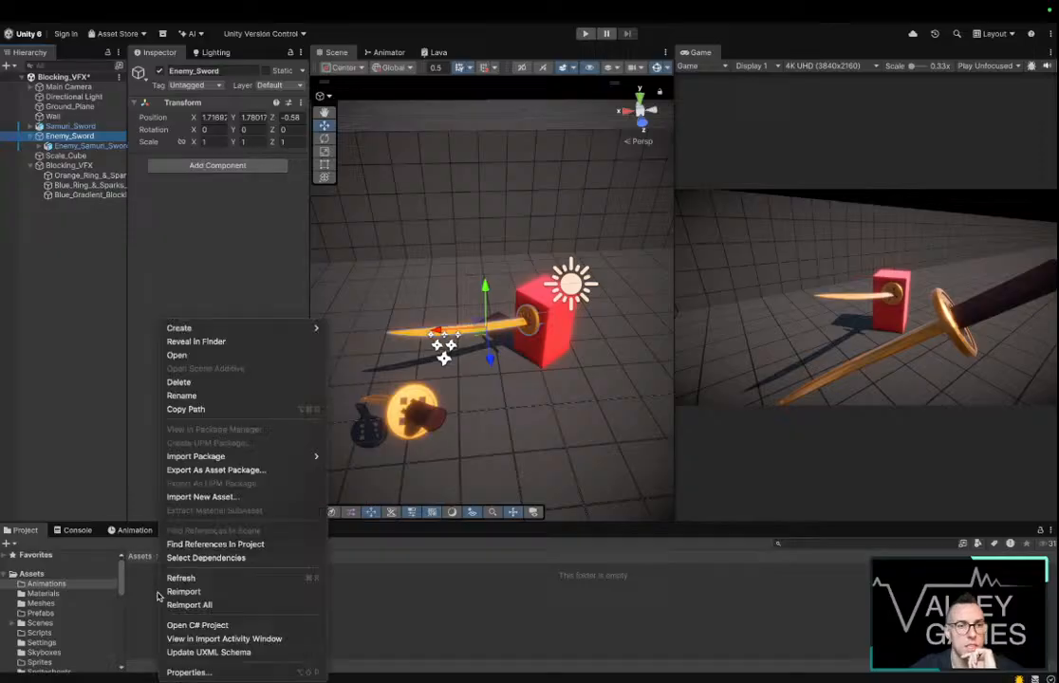
{"action": "left_click", "coordinate": [191, 268]}
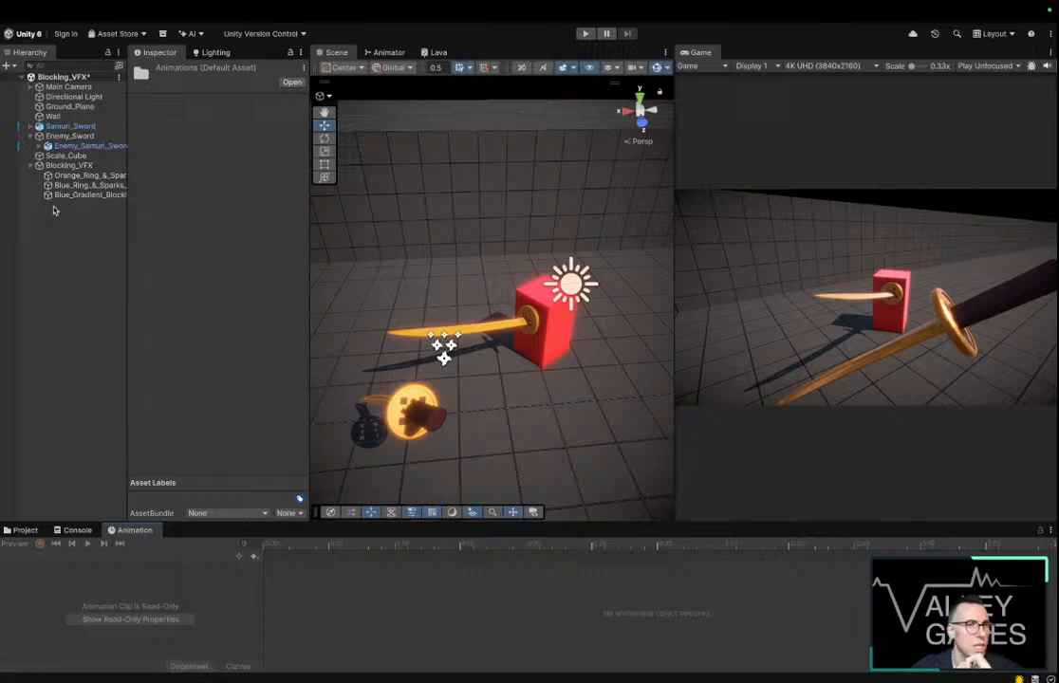
{"action": "left_click", "coordinate": [78, 136]}
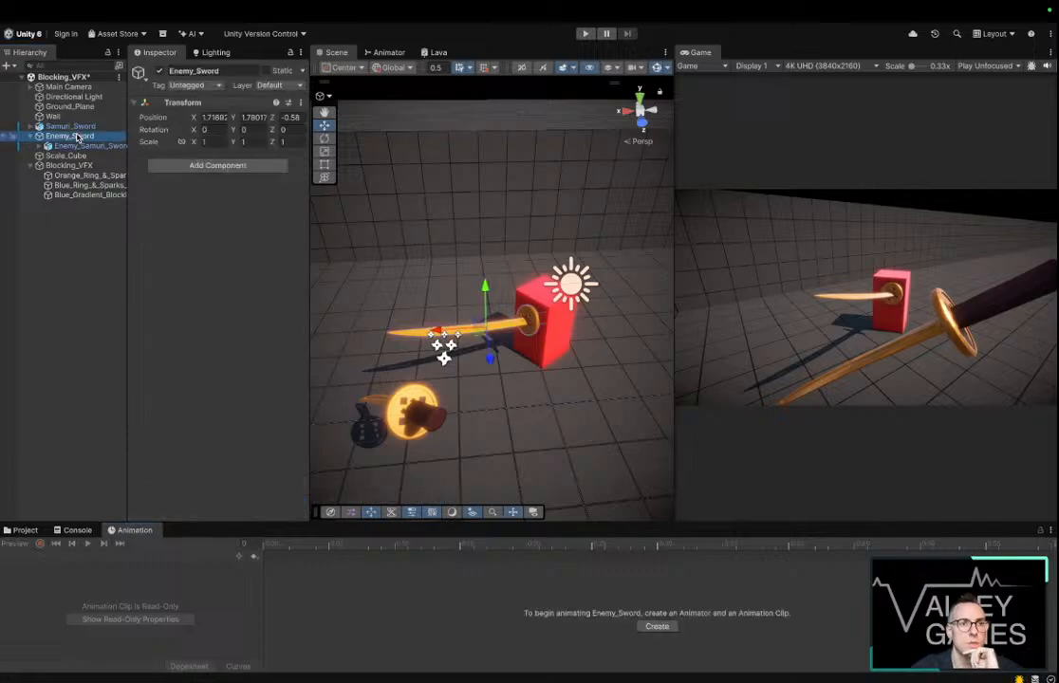
{"action": "left_click_drag", "start_coordinate": [78, 136], "coordinate": [67, 121]}
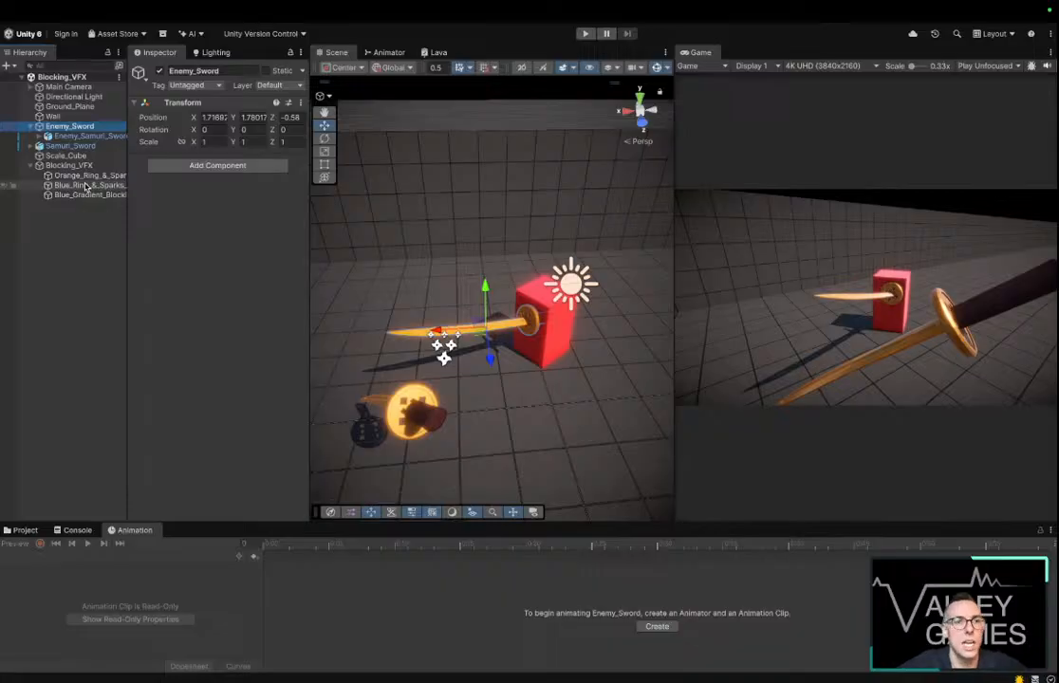
Set the scene's transform handle to Pivot position and Local orientation
{"action": "left_click", "coordinate": [361, 70]}
{"action": "left_click", "coordinate": [343, 99]}
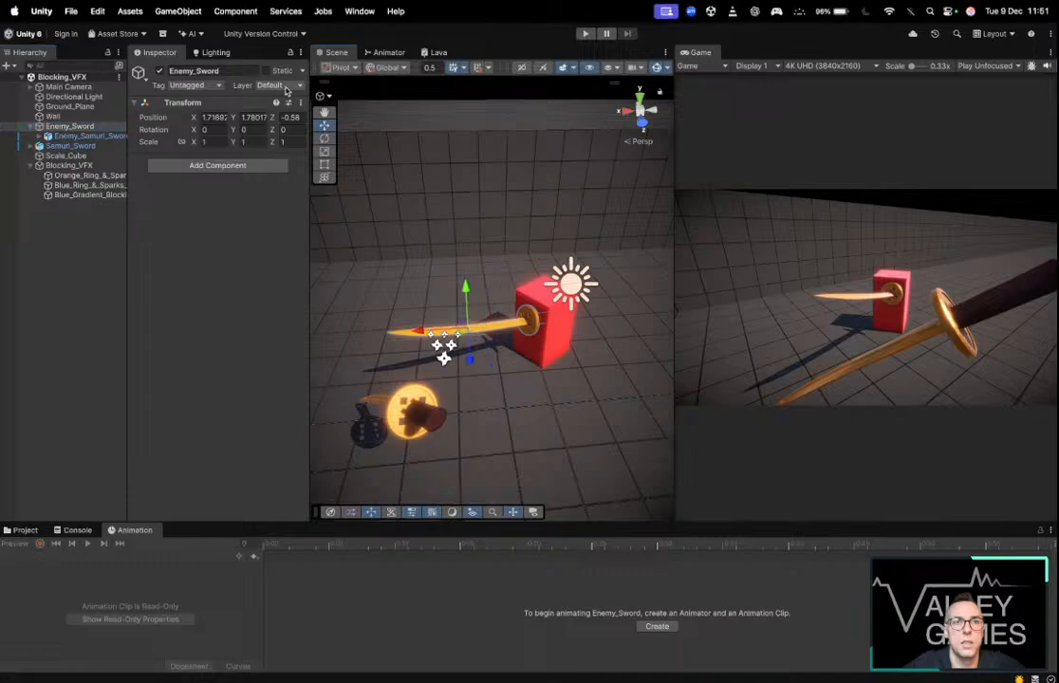
{"action": "left_click", "coordinate": [339, 68]}
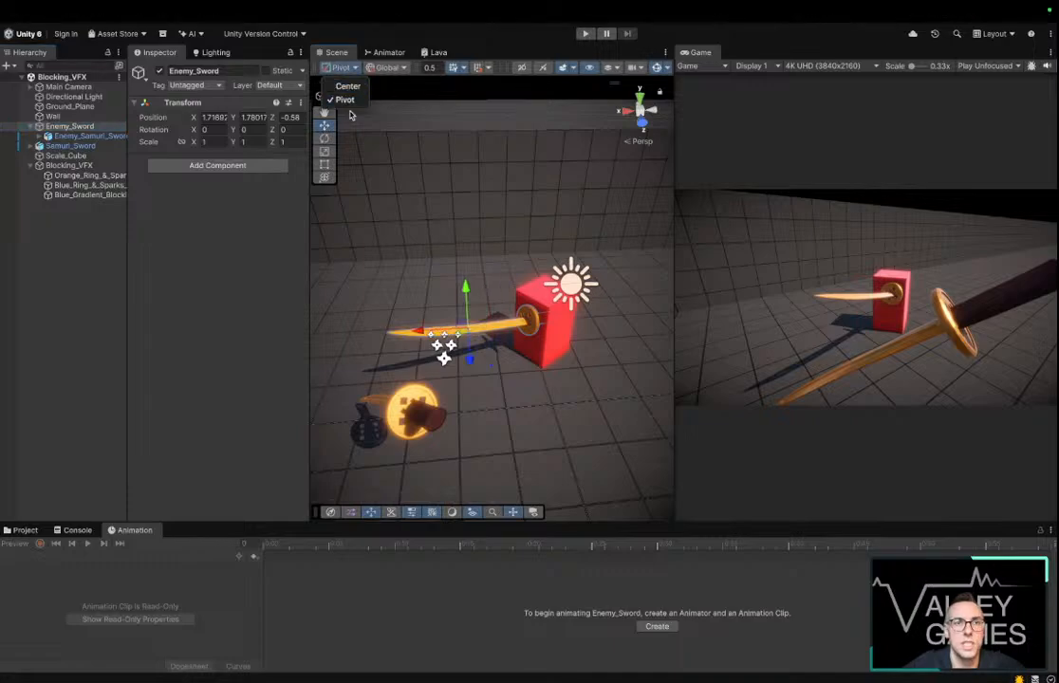
{"action": "left_click", "coordinate": [82, 127]}
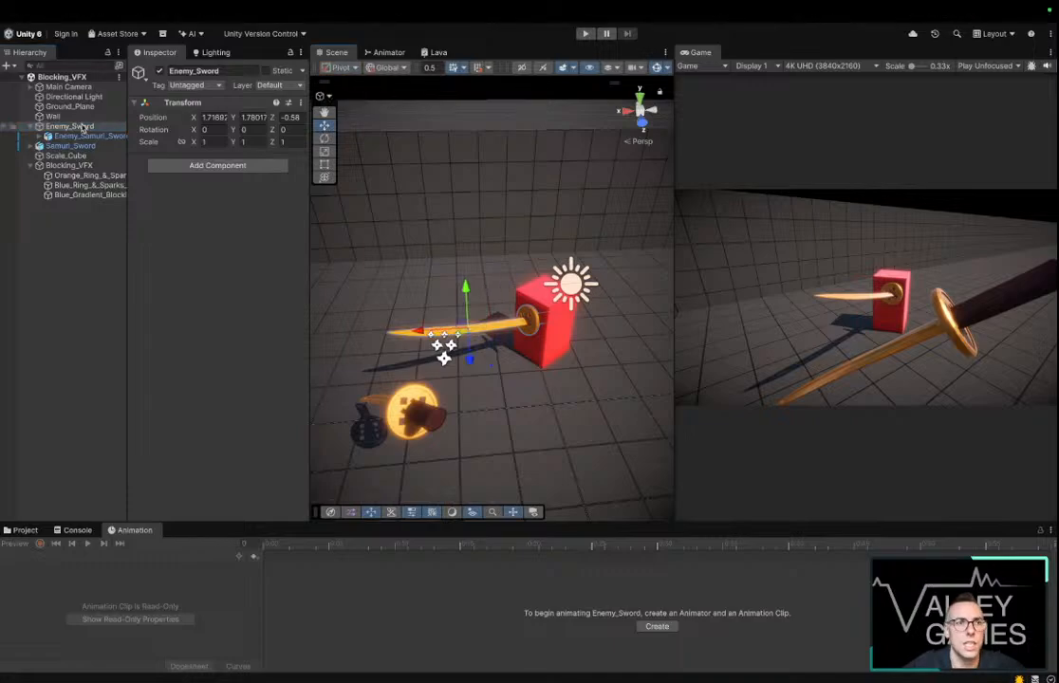
{"action": "left_click", "coordinate": [78, 136]}
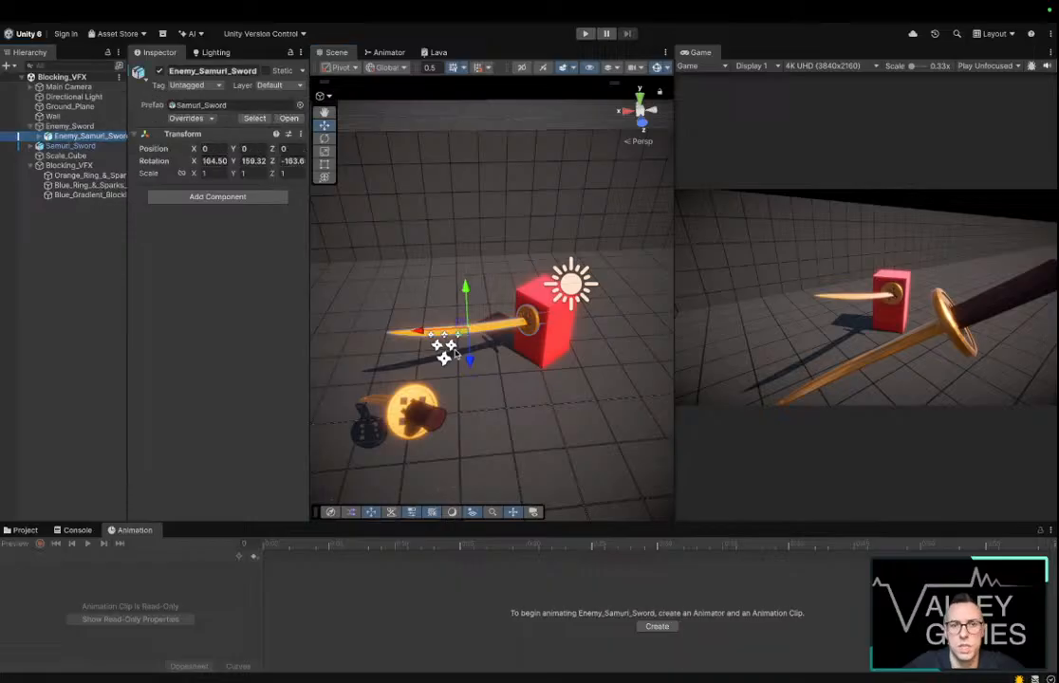
{"action": "left_click_drag", "start_coordinate": [424, 331], "coordinate": [425, 332]}
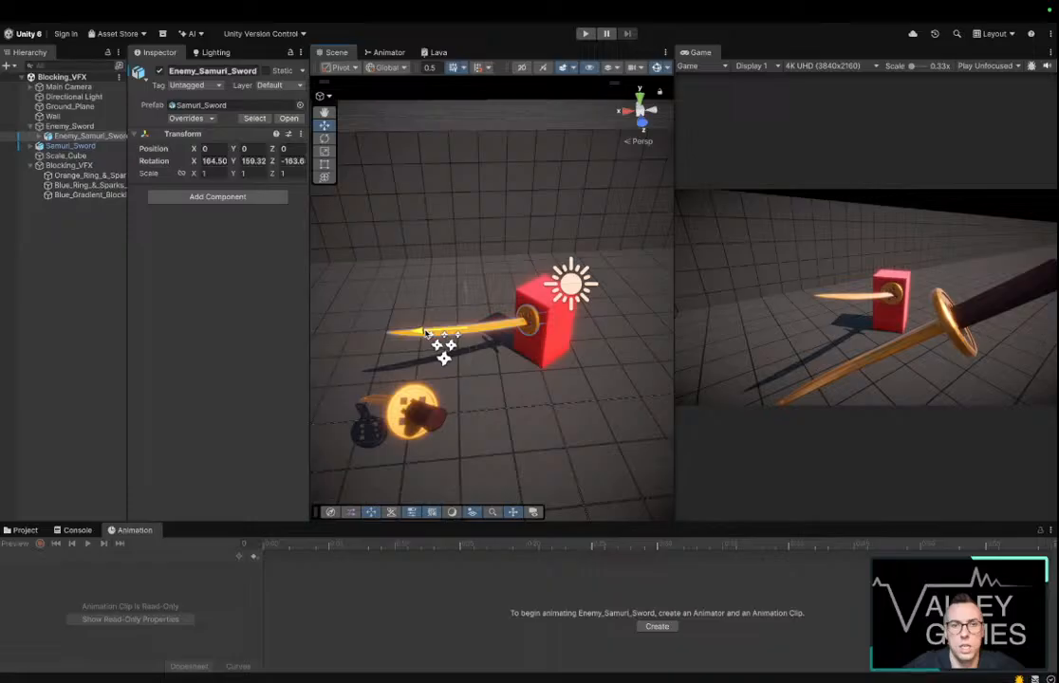
{"action": "left_click", "coordinate": [386, 68]}
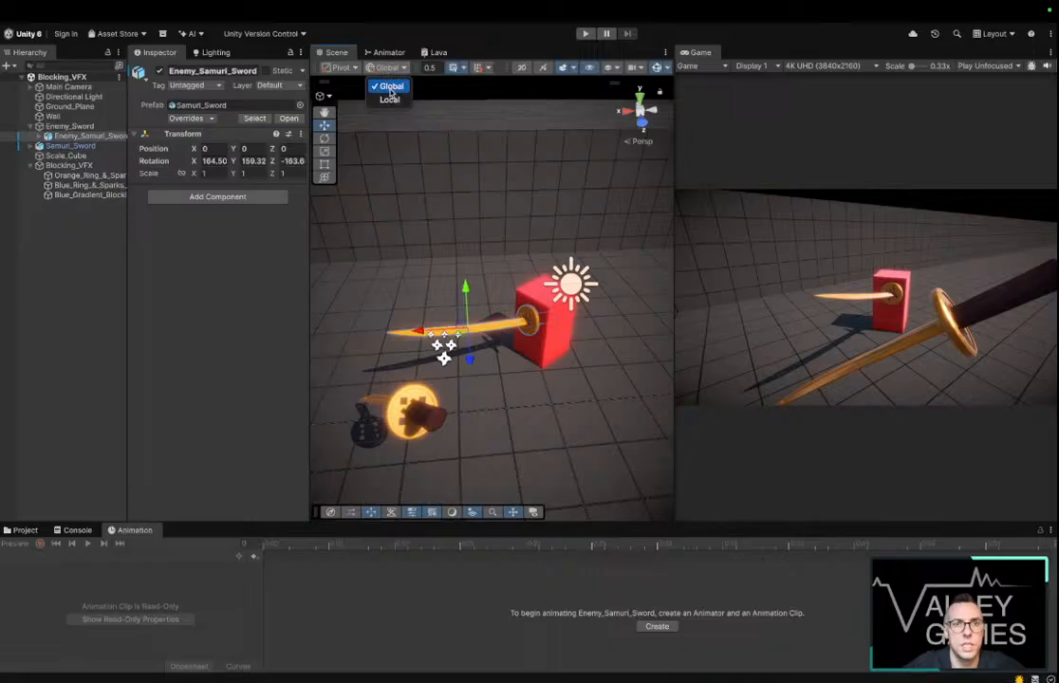
{"action": "left_click", "coordinate": [390, 98]}
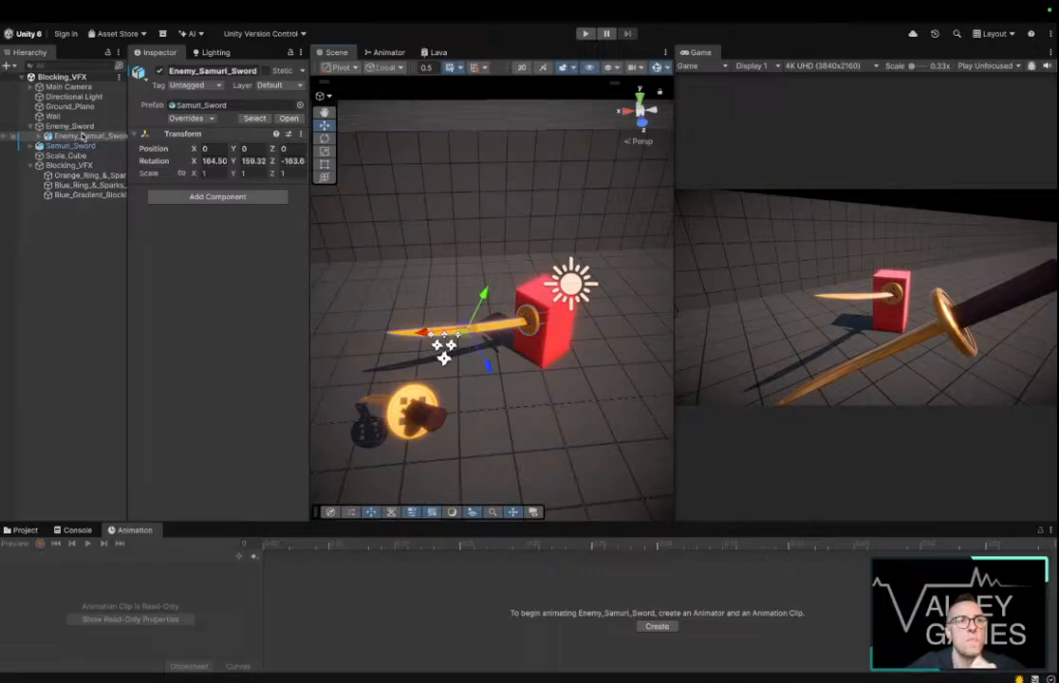
Move the child Enemy_Samuri_Sword along its blade to about 1.724, 0.537, 0.609, putting the parent's pivot at the sword's handle
{"action": "left_click", "coordinate": [76, 127]}
{"action": "left_click", "coordinate": [86, 138]}
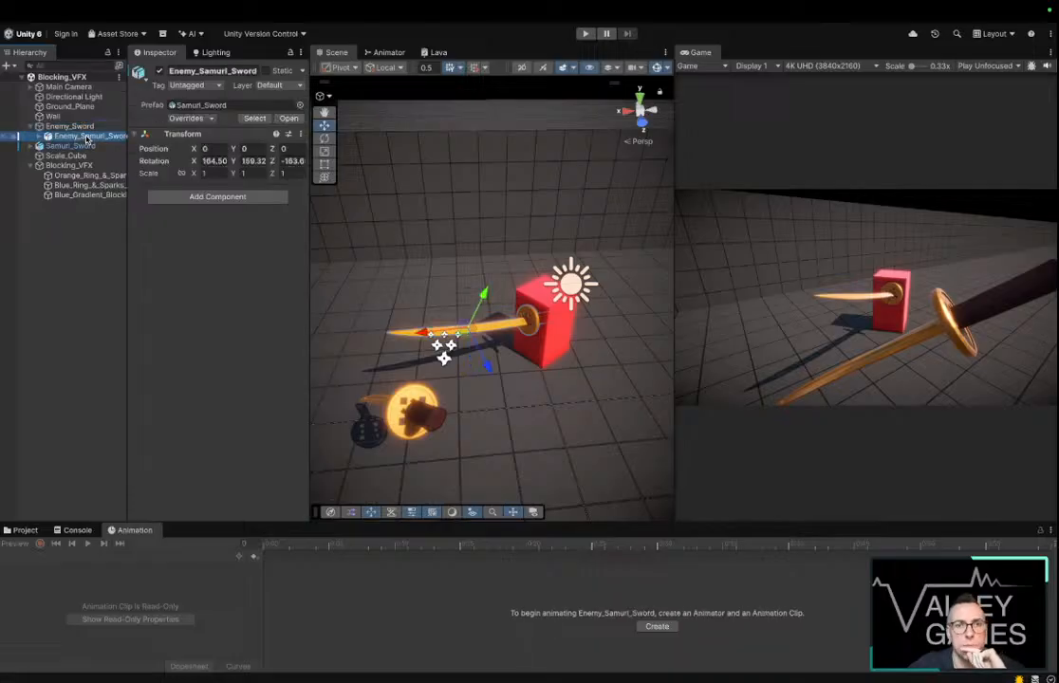
{"action": "left_click_drag", "start_coordinate": [422, 332], "coordinate": [307, 350]}
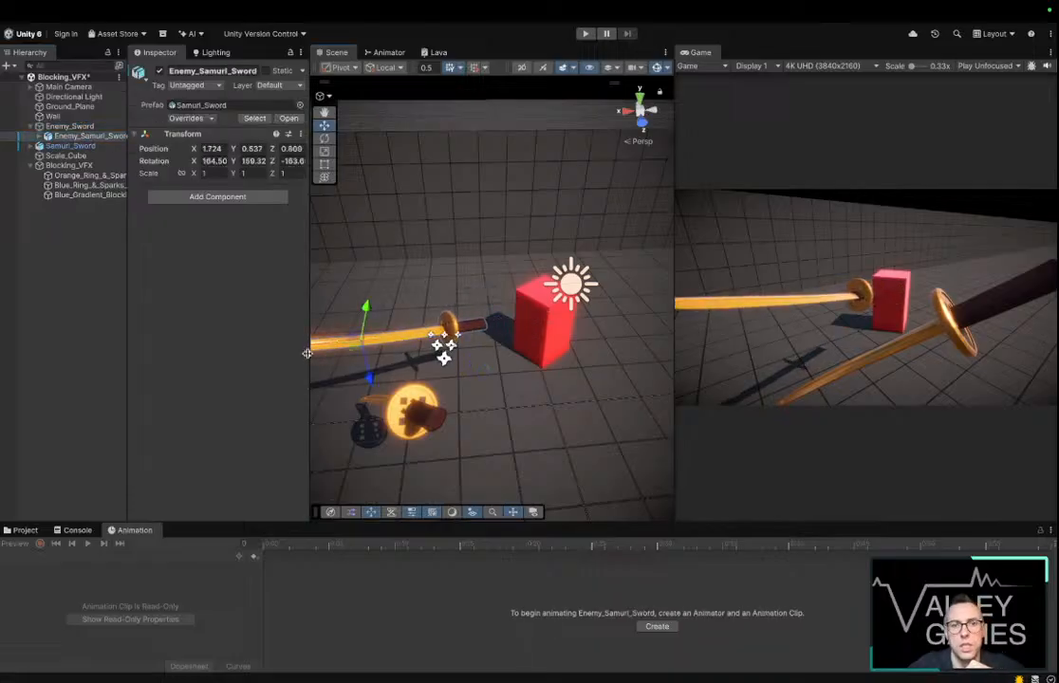
Rotate the parent Enemy_Sword to Y 28.45 and move it towards the red cube, to about X 0.92, Z -1.2
{"action": "left_click", "coordinate": [95, 127]}
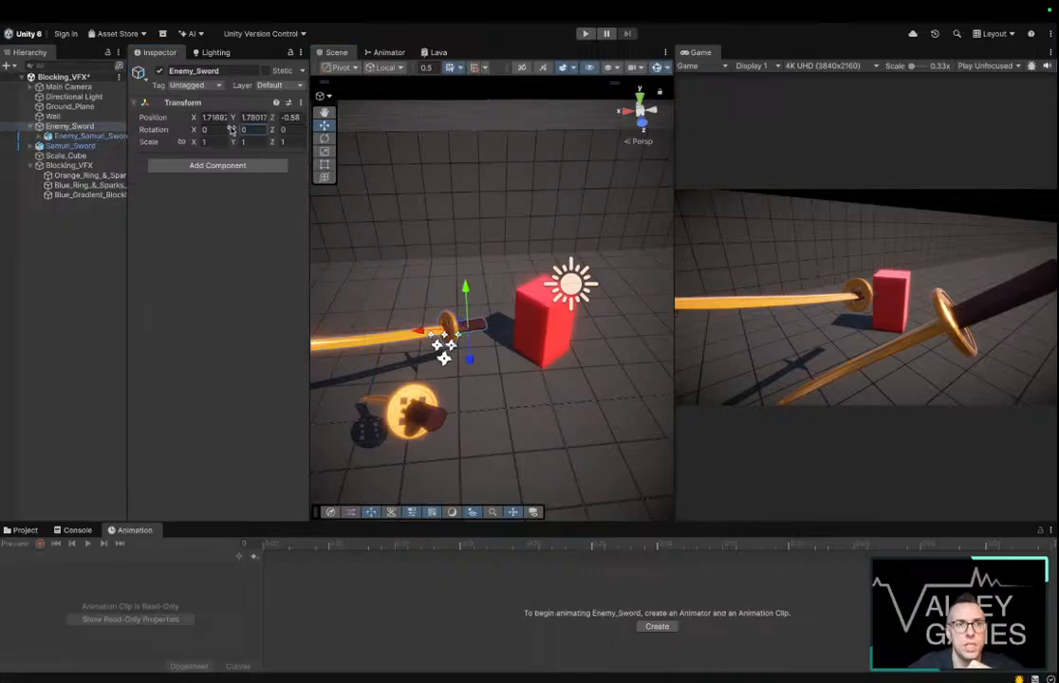
{"action": "left_click_drag", "start_coordinate": [230, 130], "coordinate": [1056, 311]}
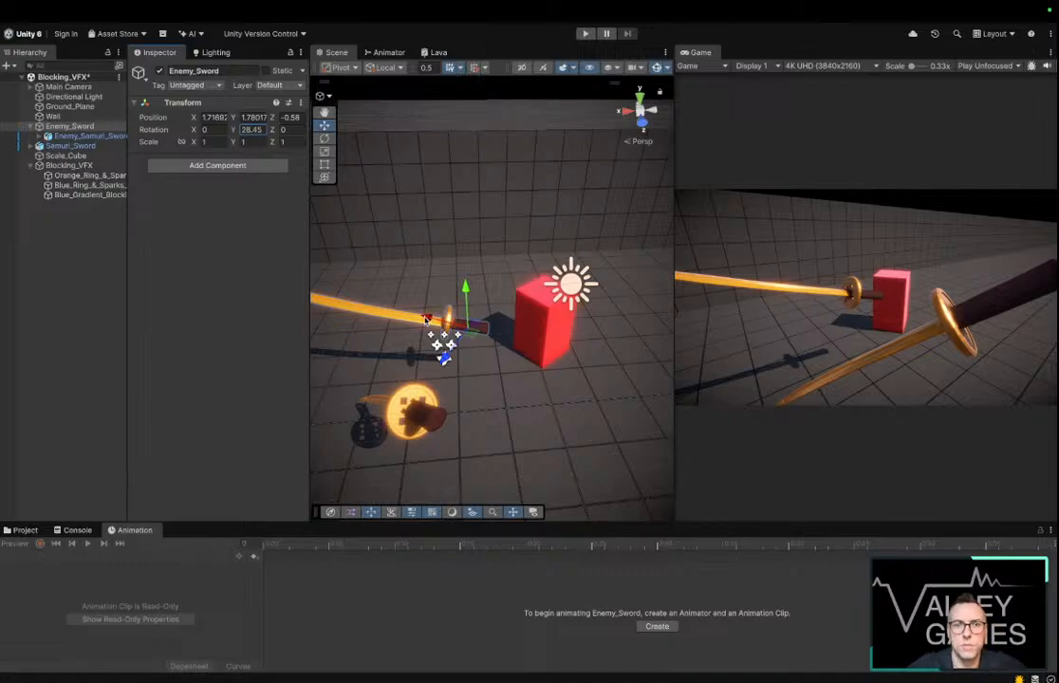
{"action": "left_click_drag", "start_coordinate": [431, 320], "coordinate": [467, 297]}
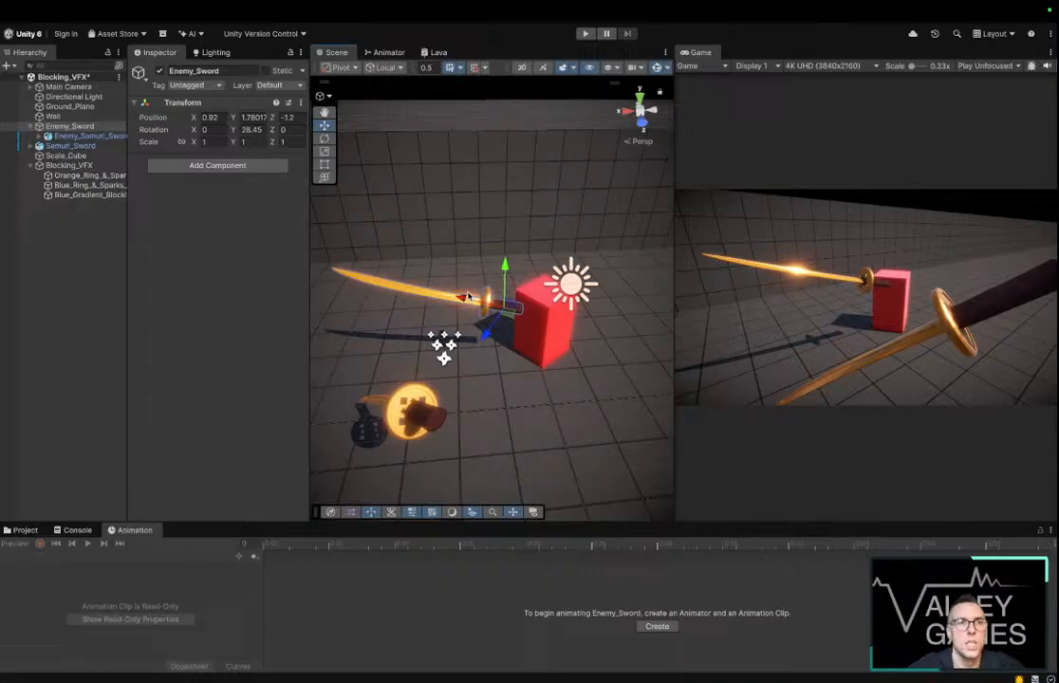
{"action": "left_click_drag", "start_coordinate": [456, 254], "coordinate": [393, 211], "text": "alt"}
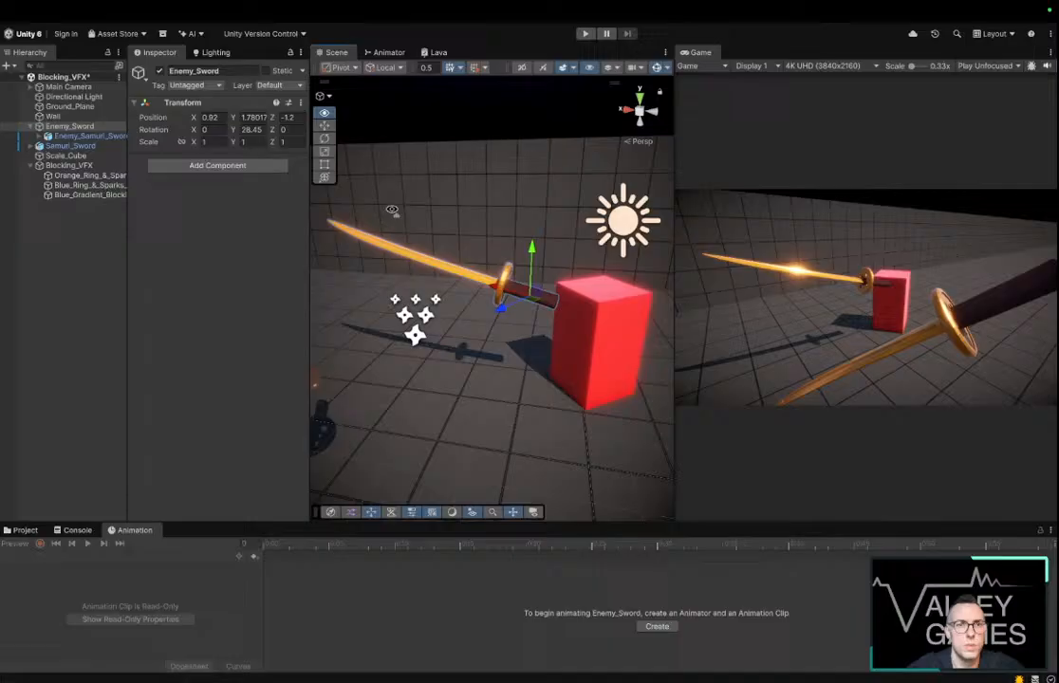
{"action": "left_click", "coordinate": [71, 125]}
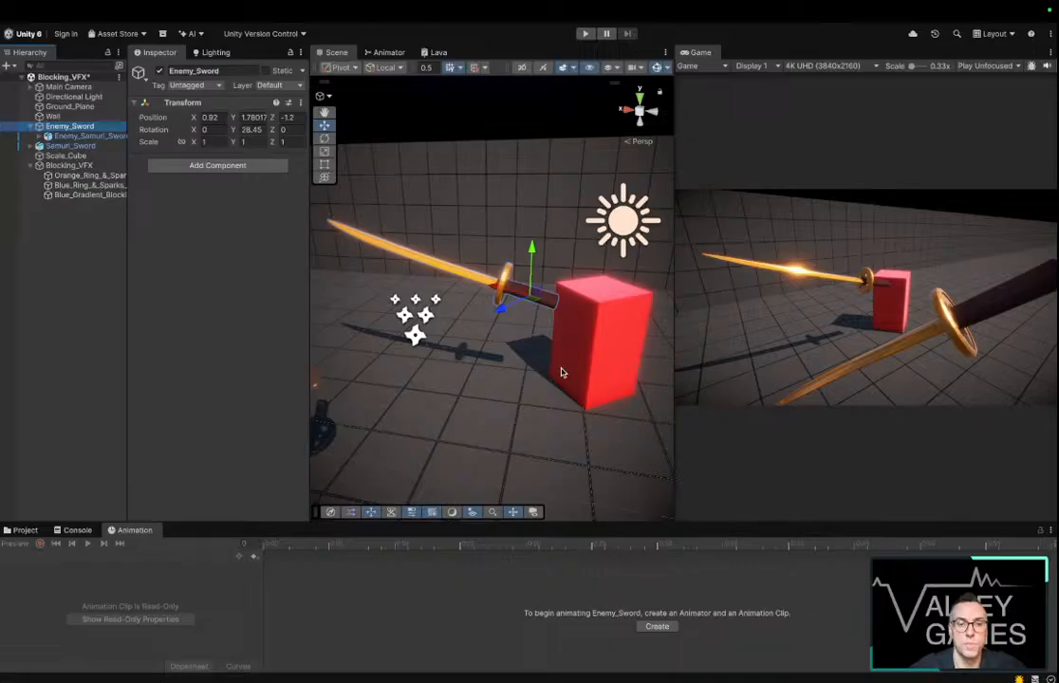
Rotate Enemy_Sword about its handle into a raised starting pose, to about X -19.25, Y 57.53, Z 30.65
{"action": "key", "text": "e"}
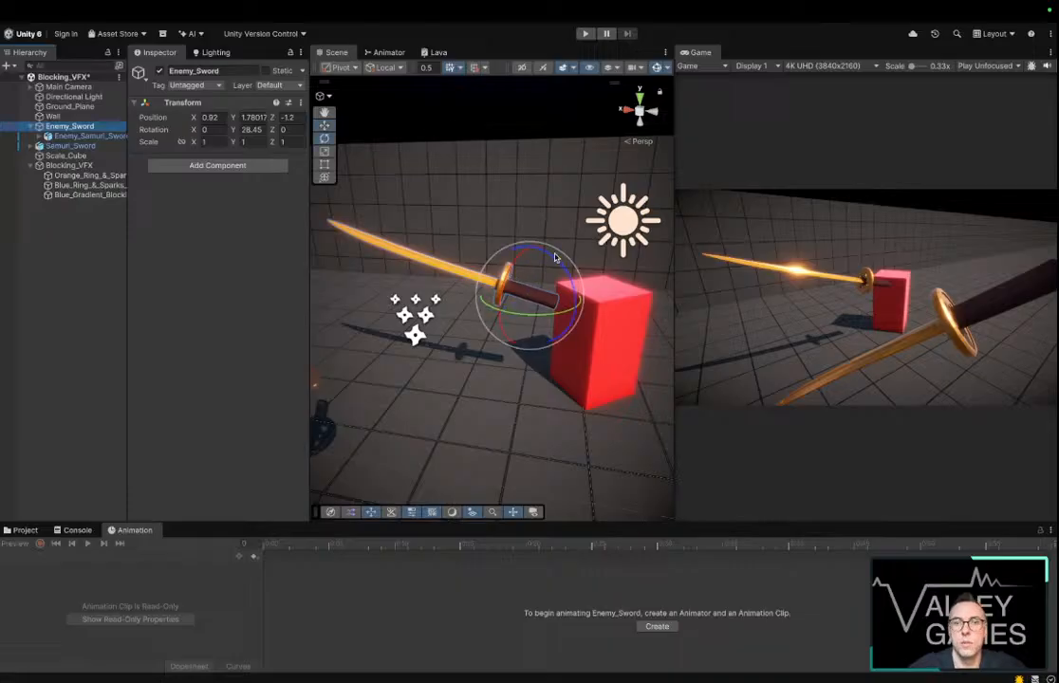
{"action": "left_click_drag", "start_coordinate": [554, 252], "coordinate": [595, 300]}
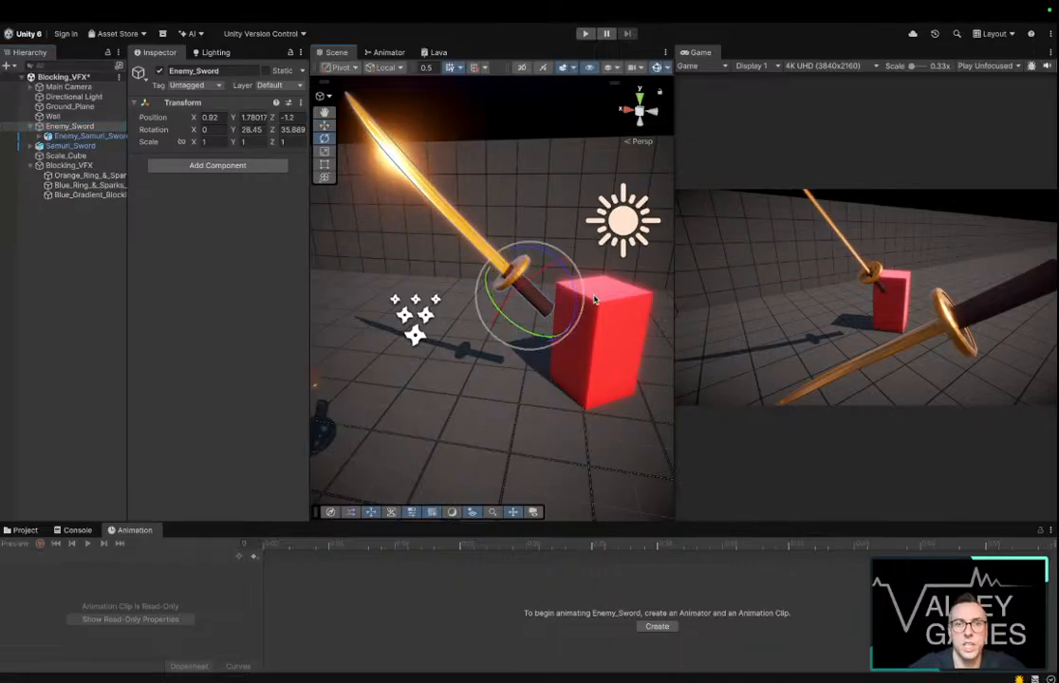
{"action": "left_click_drag", "start_coordinate": [487, 286], "coordinate": [487, 229]}
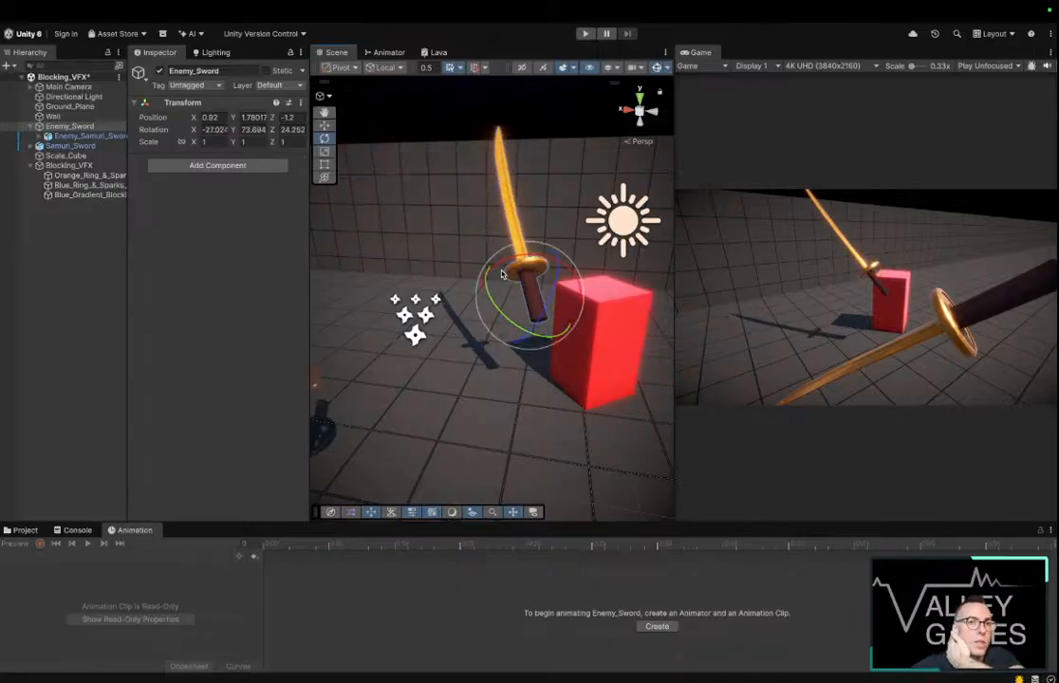
{"action": "left_click_drag", "start_coordinate": [486, 281], "coordinate": [600, 435]}
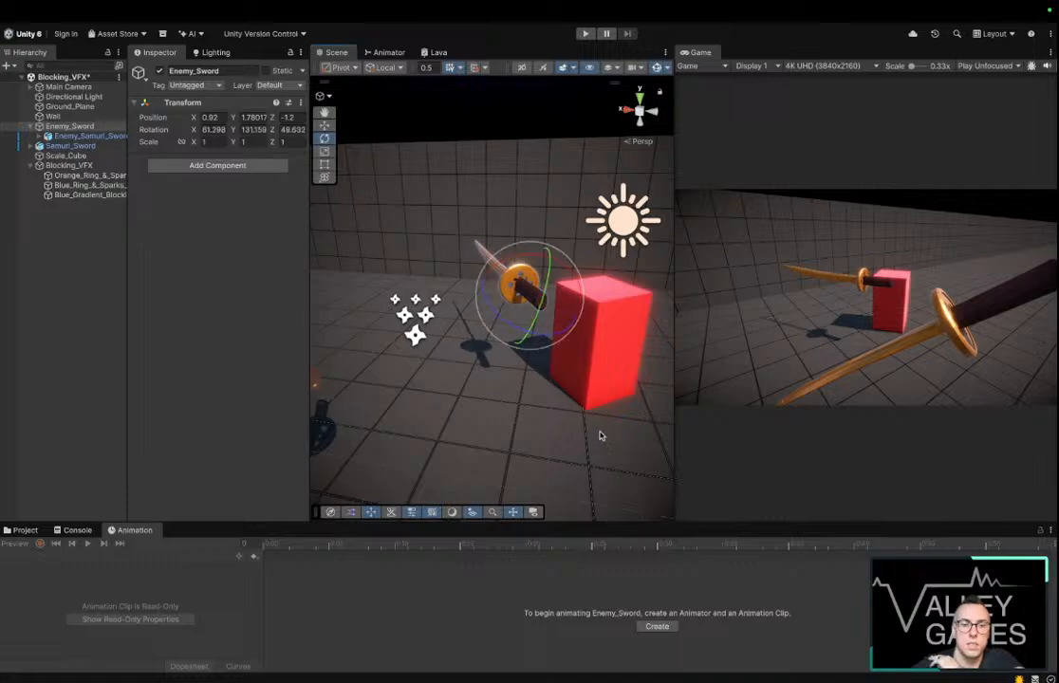
{"action": "key", "text": "super+z"}
{"action": "left_click_drag", "start_coordinate": [499, 311], "coordinate": [555, 303]}
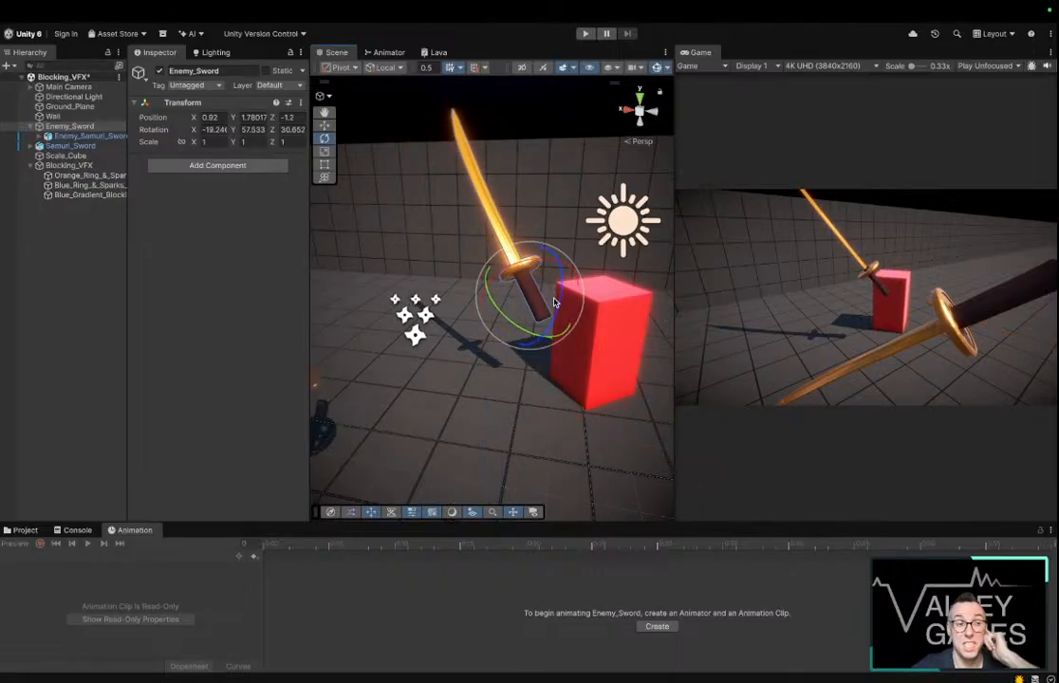
Create a new animation clip for Enemy_Sword named Enemy_Sword_Swing in the Animations folder
{"action": "left_click", "coordinate": [655, 628]}
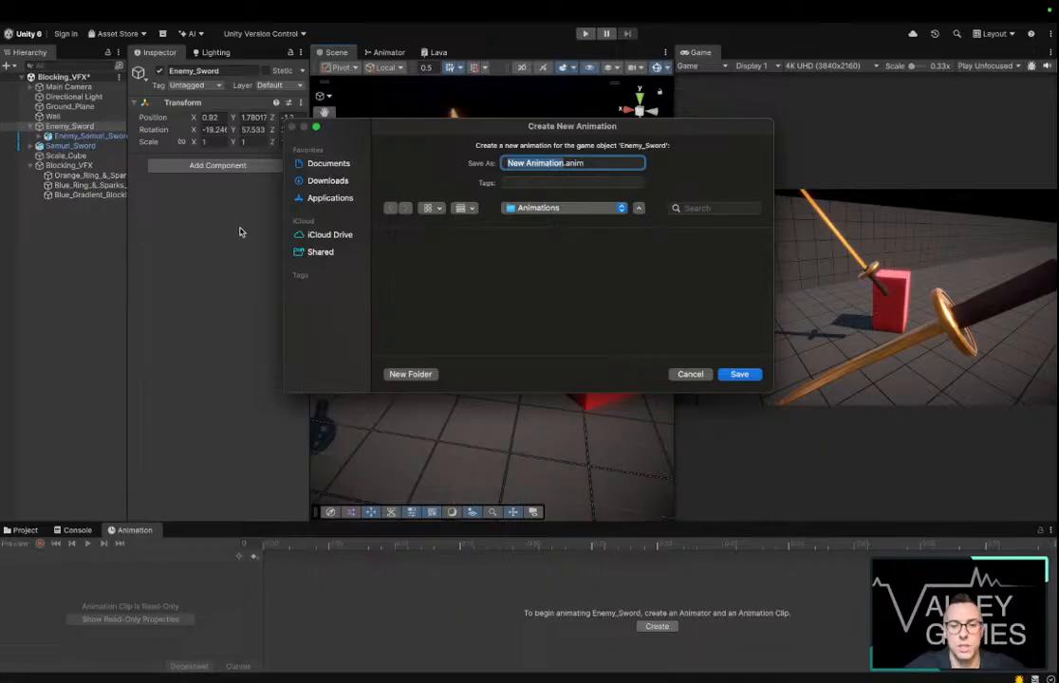
{"action": "type", "text": "Enemy_Swo"}
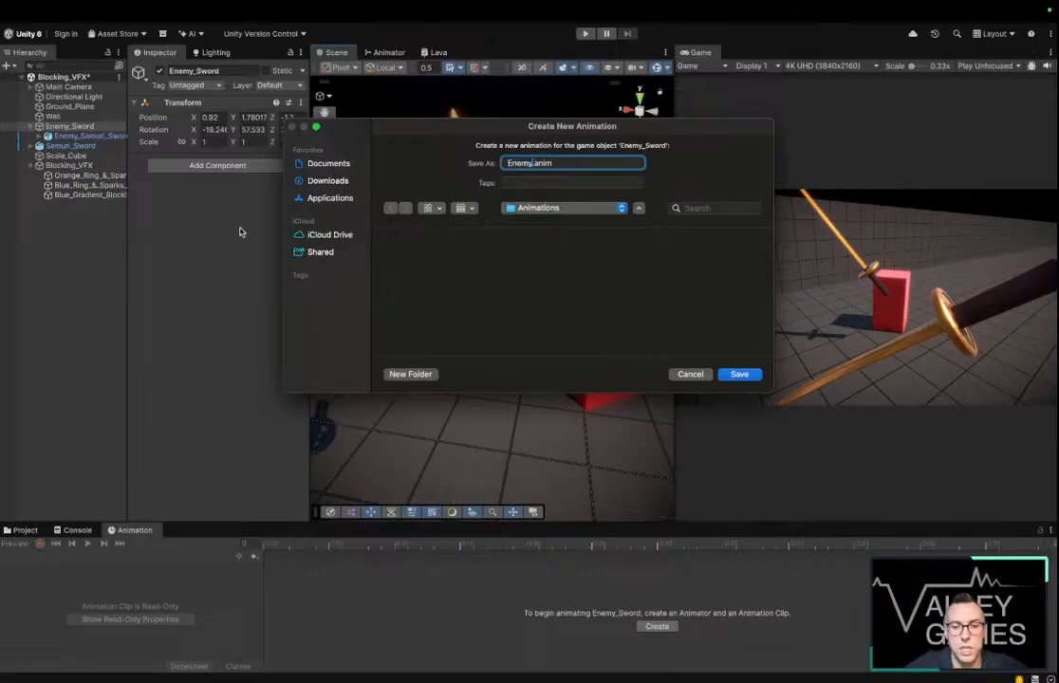
{"action": "type", "text": "rd"}
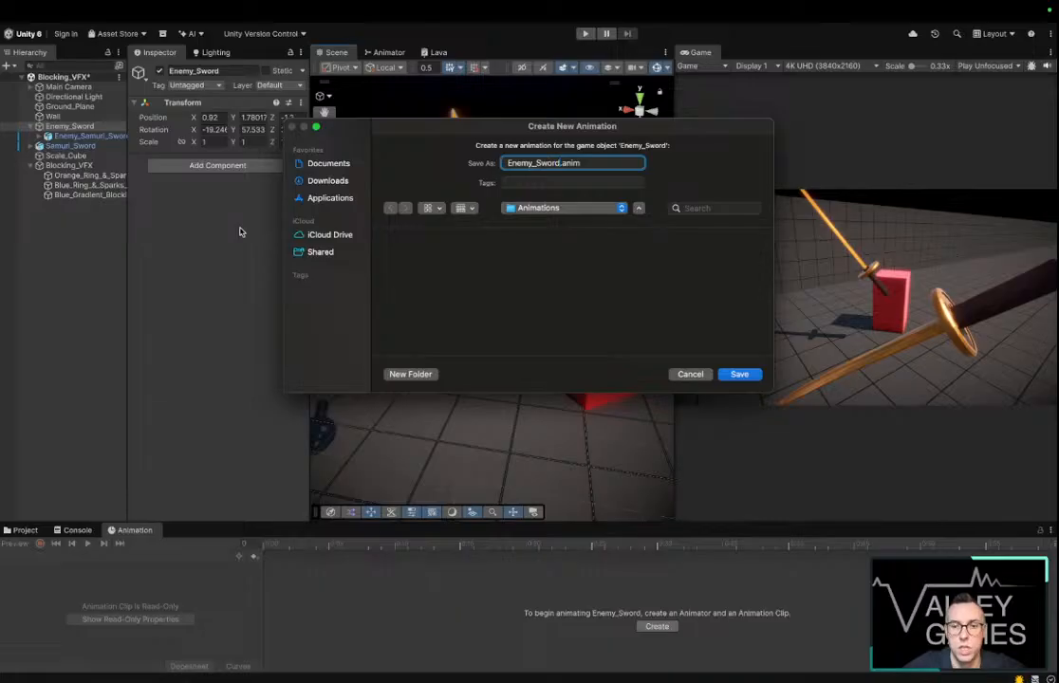
{"action": "type", "text": "_Swing"}
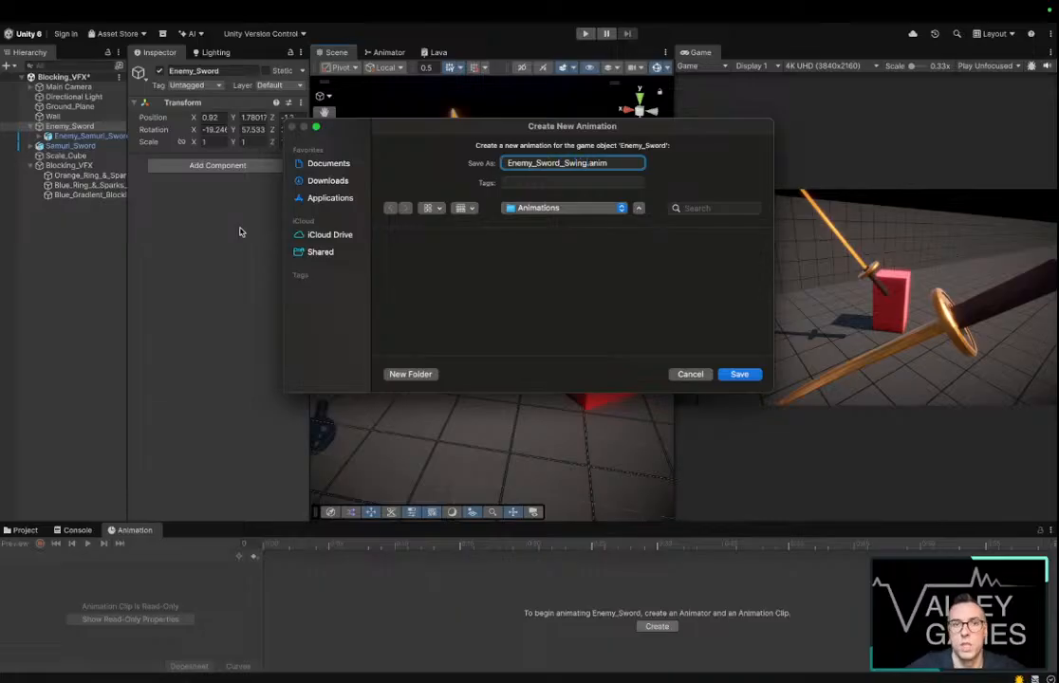
{"action": "key", "text": "Return"}
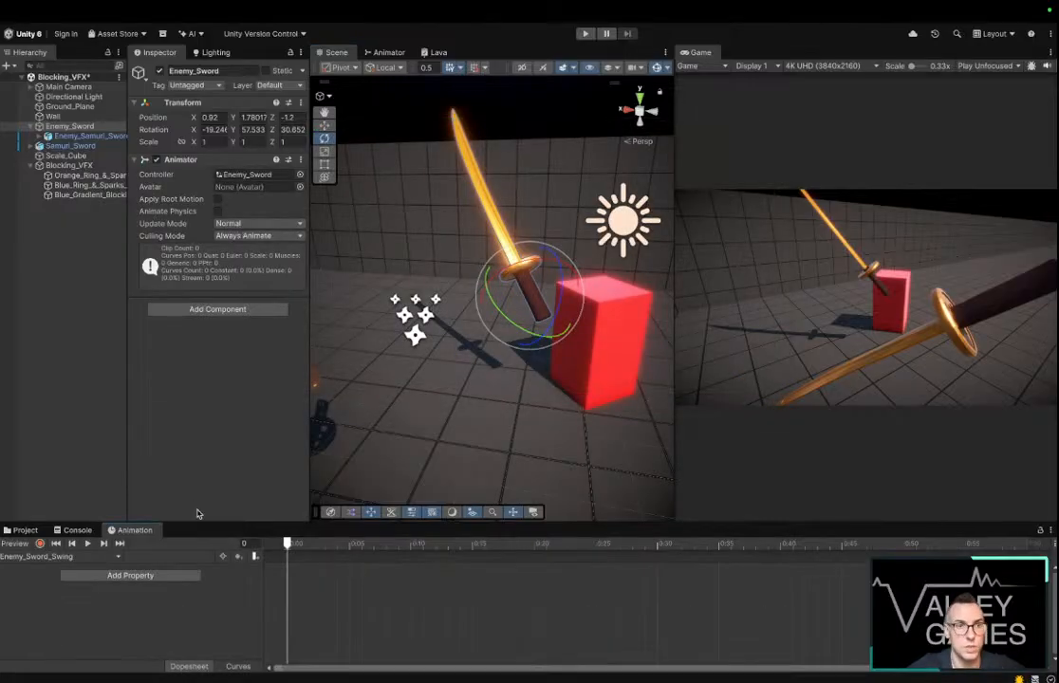
Record Enemy_Sword rotation keyframes at frame 0 (about -18.65, 56.47, 31) and frame 60 (about 31.64, -92.46, -17.44), finishing the recording at frame 0
{"action": "left_click", "coordinate": [39, 544]}
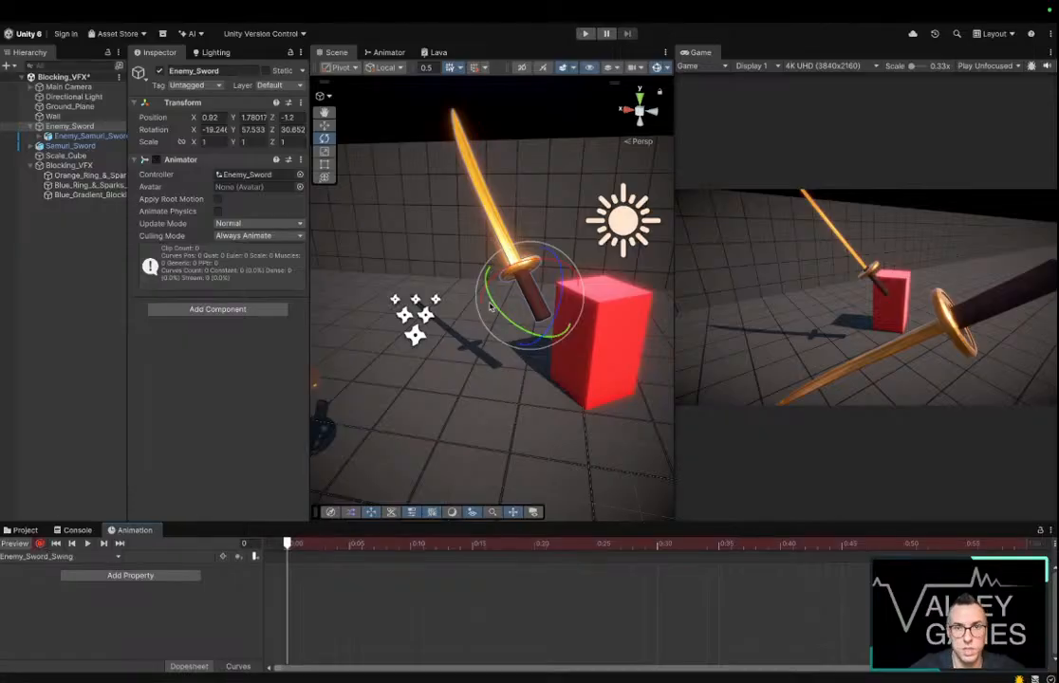
{"action": "left_click_drag", "start_coordinate": [494, 304], "coordinate": [503, 300]}
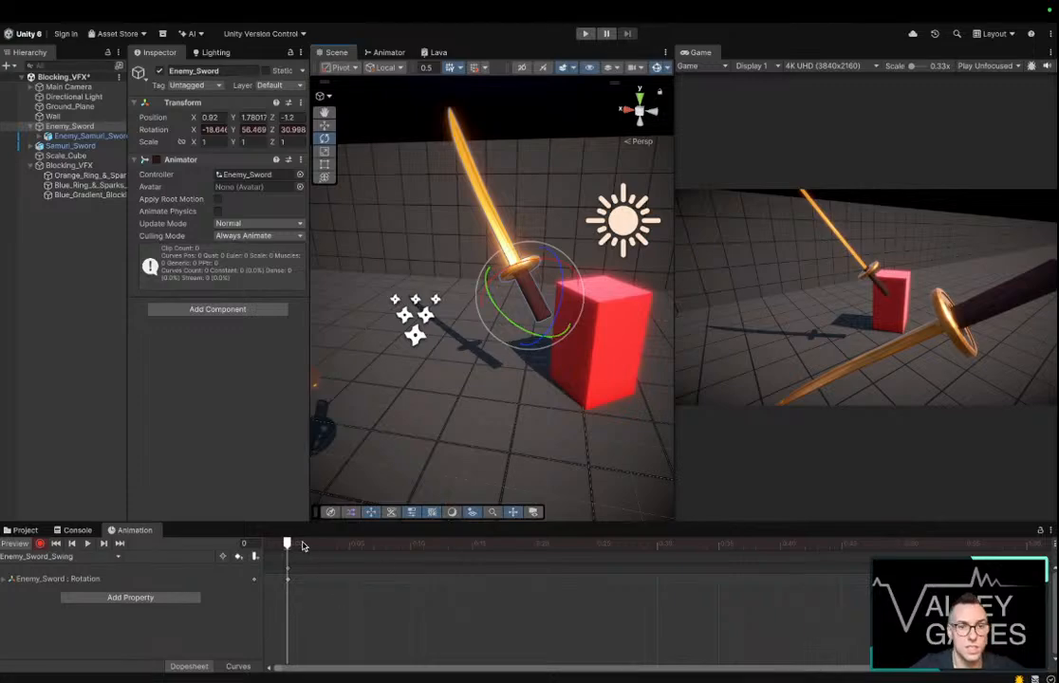
{"action": "left_click_drag", "start_coordinate": [303, 546], "coordinate": [1027, 543]}
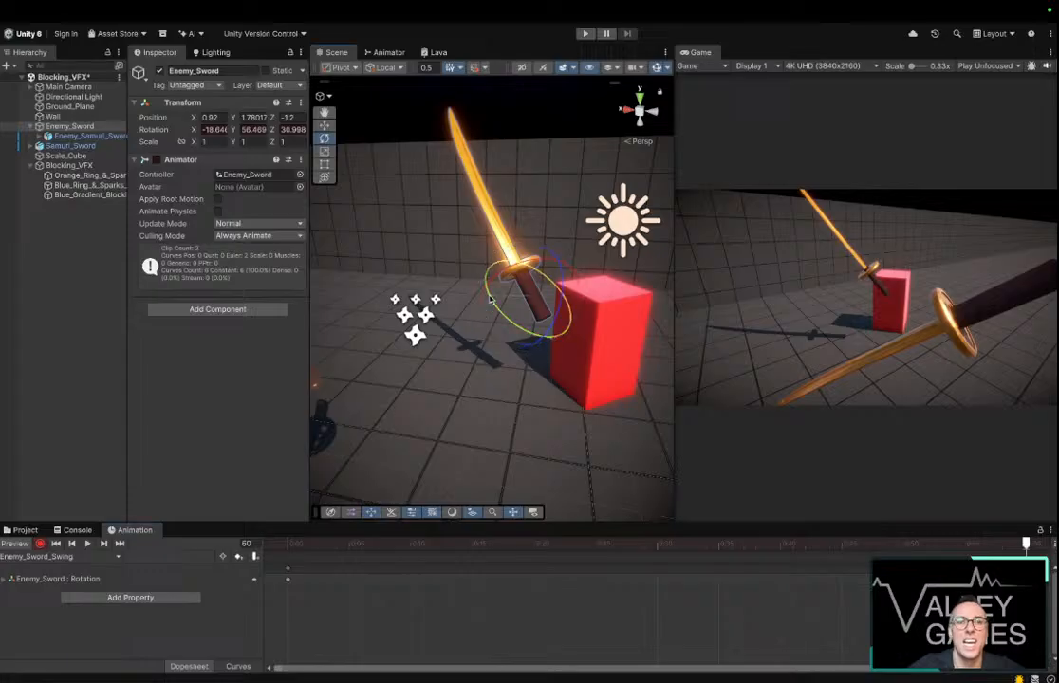
{"action": "left_click_drag", "start_coordinate": [491, 300], "coordinate": [602, 470]}
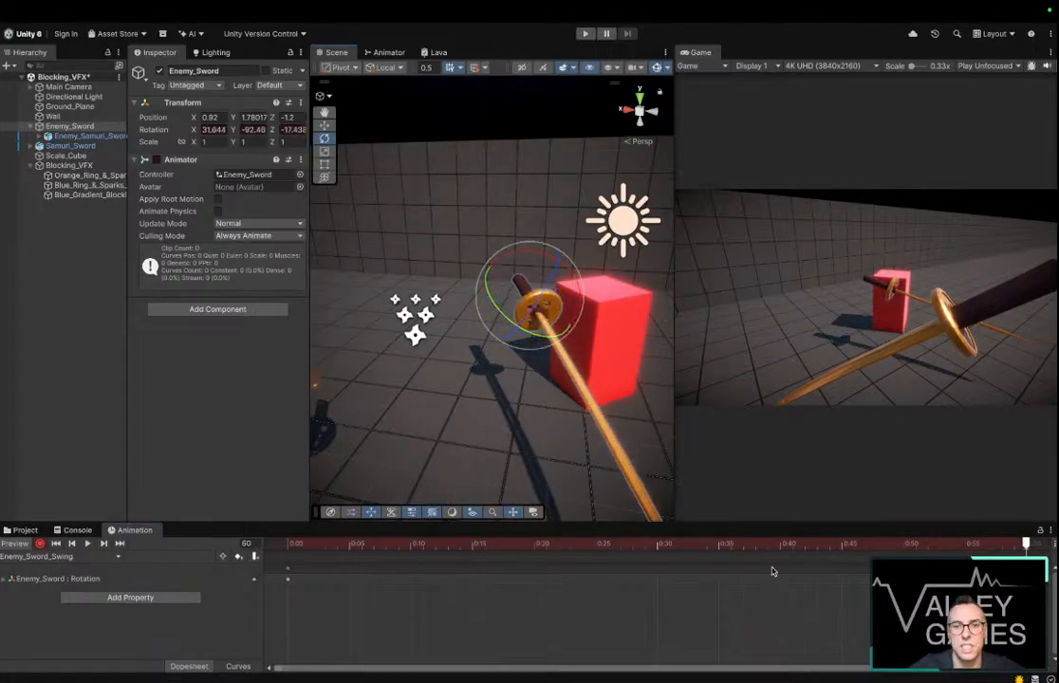
{"action": "left_click", "coordinate": [298, 544]}
{"action": "left_click_drag", "start_coordinate": [298, 545], "coordinate": [270, 569]}
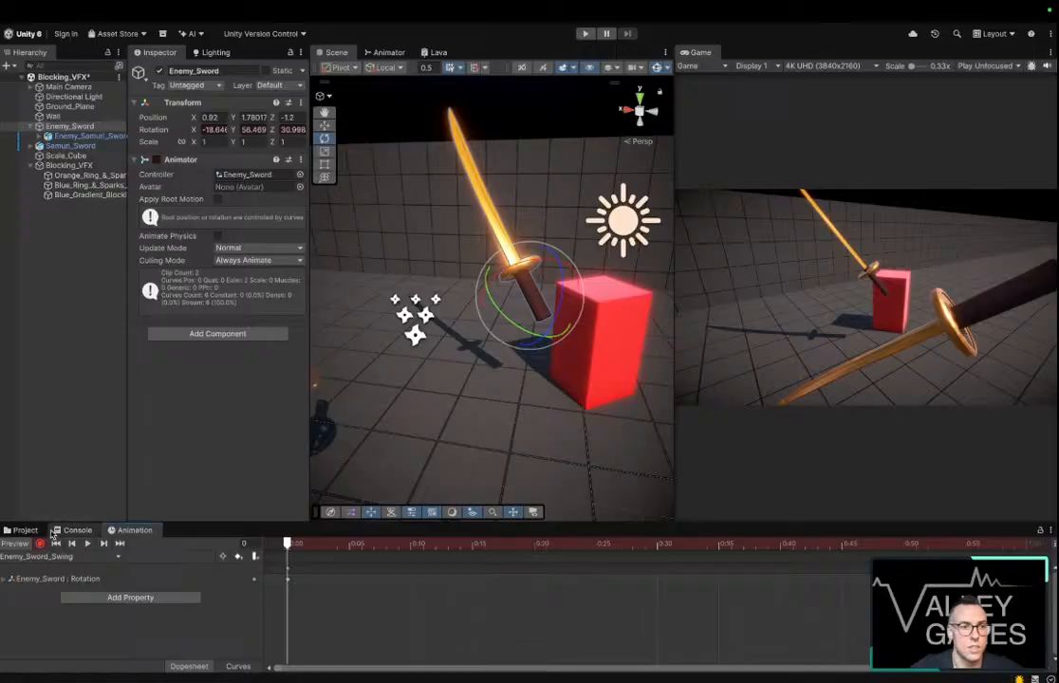
{"action": "left_click", "coordinate": [40, 543]}
Preview the swing and shorten it by moving the end rotation keyframe to frame 15, returning the playhead to frame 0
{"action": "left_click", "coordinate": [87, 544]}
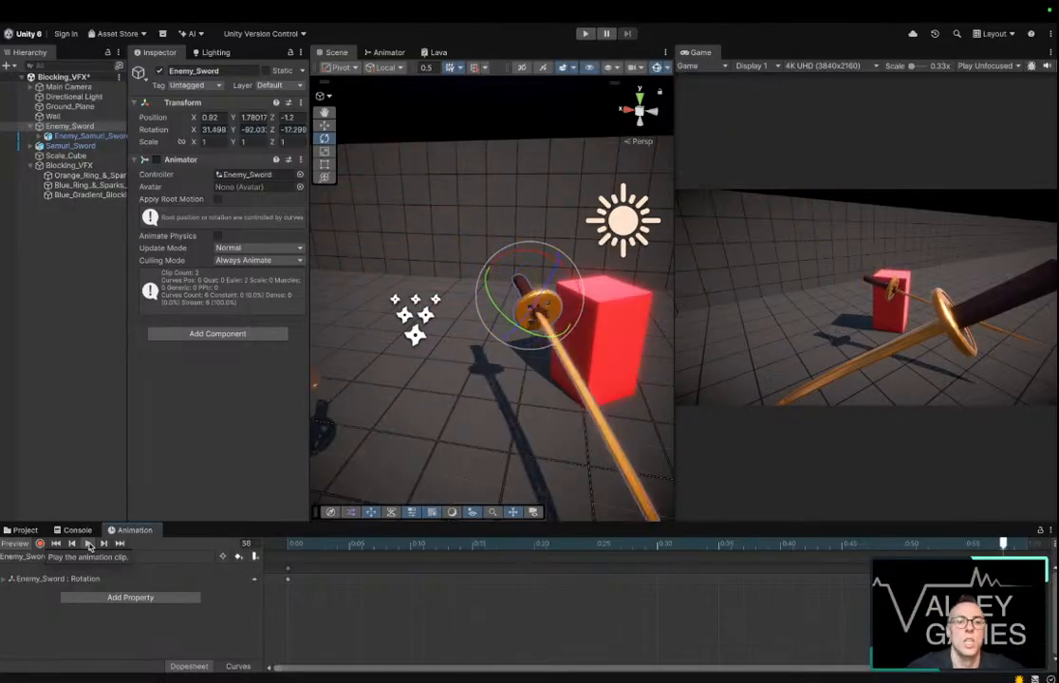
{"action": "left_click_drag", "start_coordinate": [416, 546], "coordinate": [282, 555]}
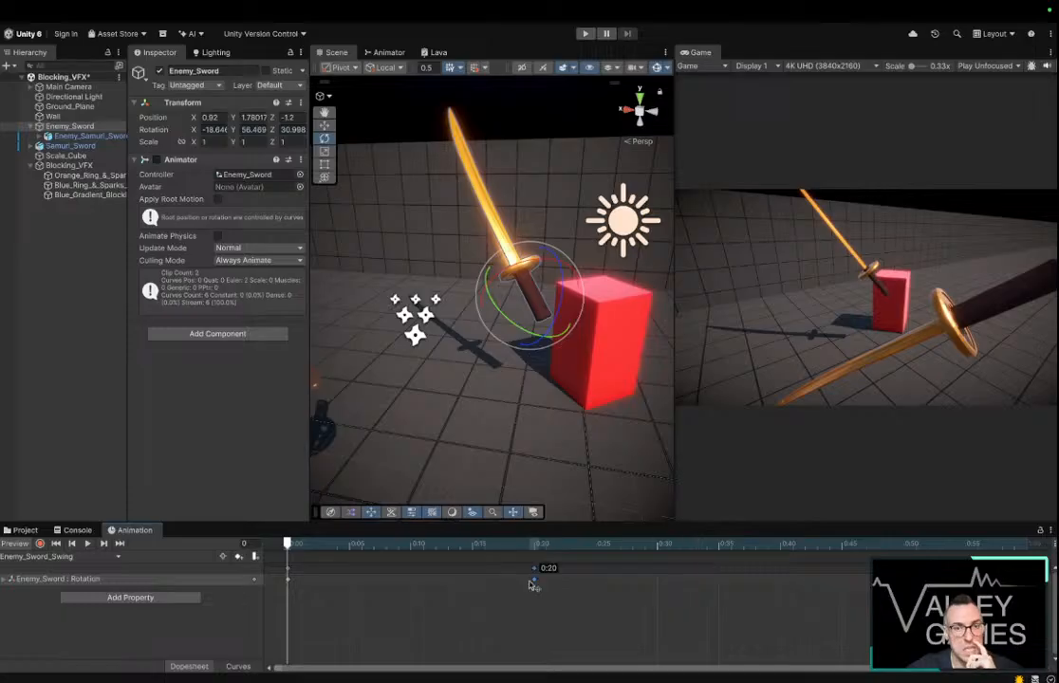
{"action": "left_click_drag", "start_coordinate": [498, 581], "coordinate": [474, 581]}
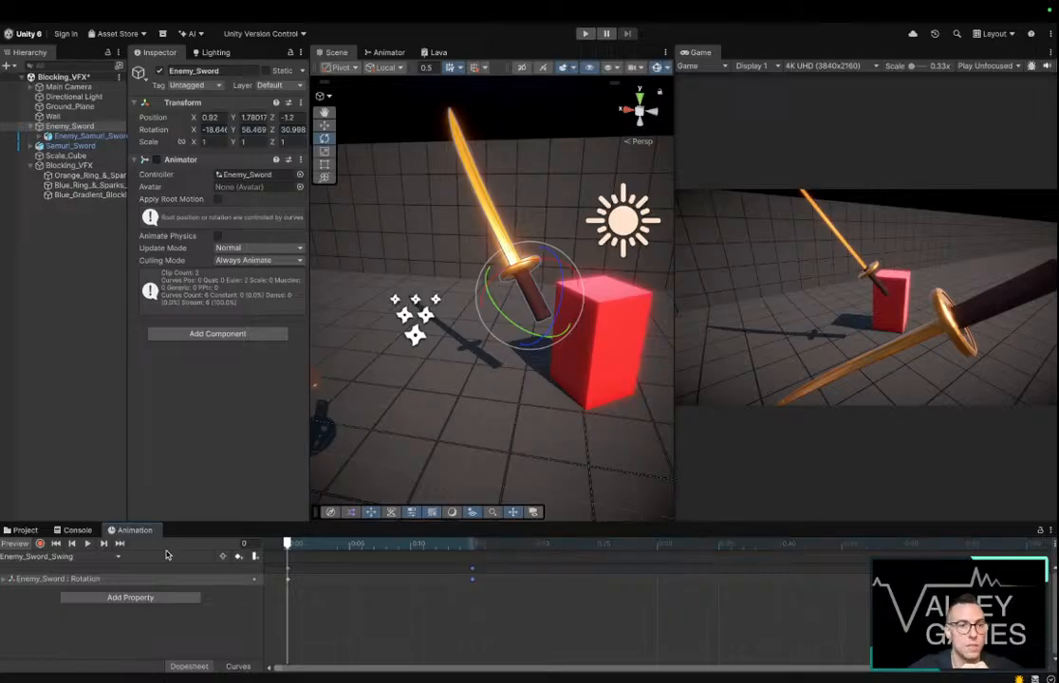
{"action": "left_click", "coordinate": [88, 544]}
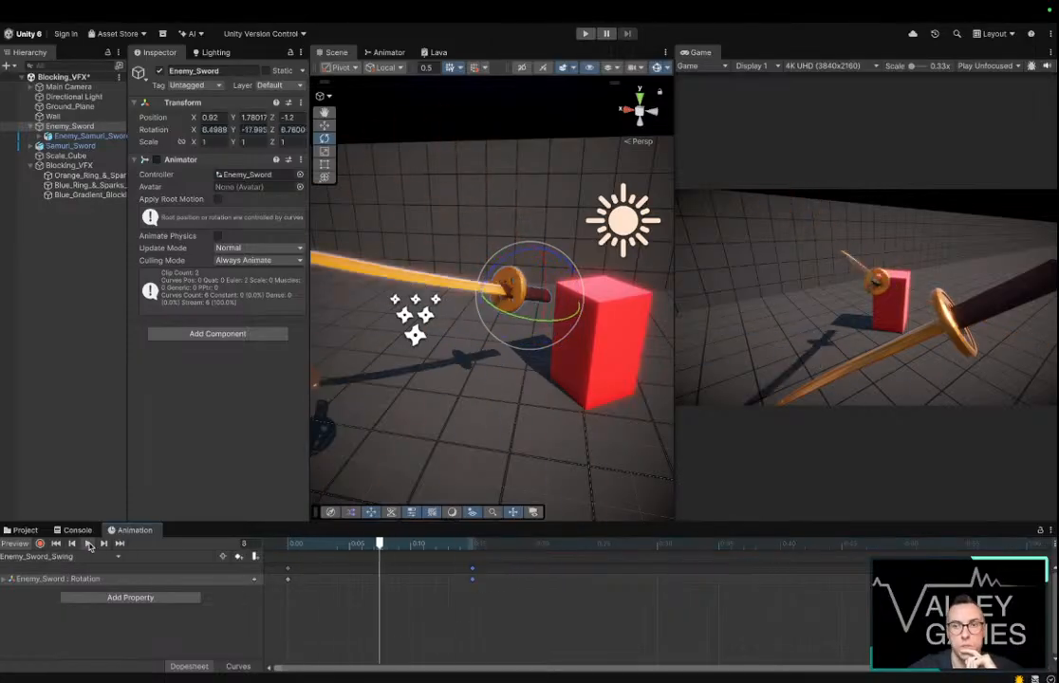
{"action": "left_click_drag", "start_coordinate": [372, 548], "coordinate": [290, 551]}
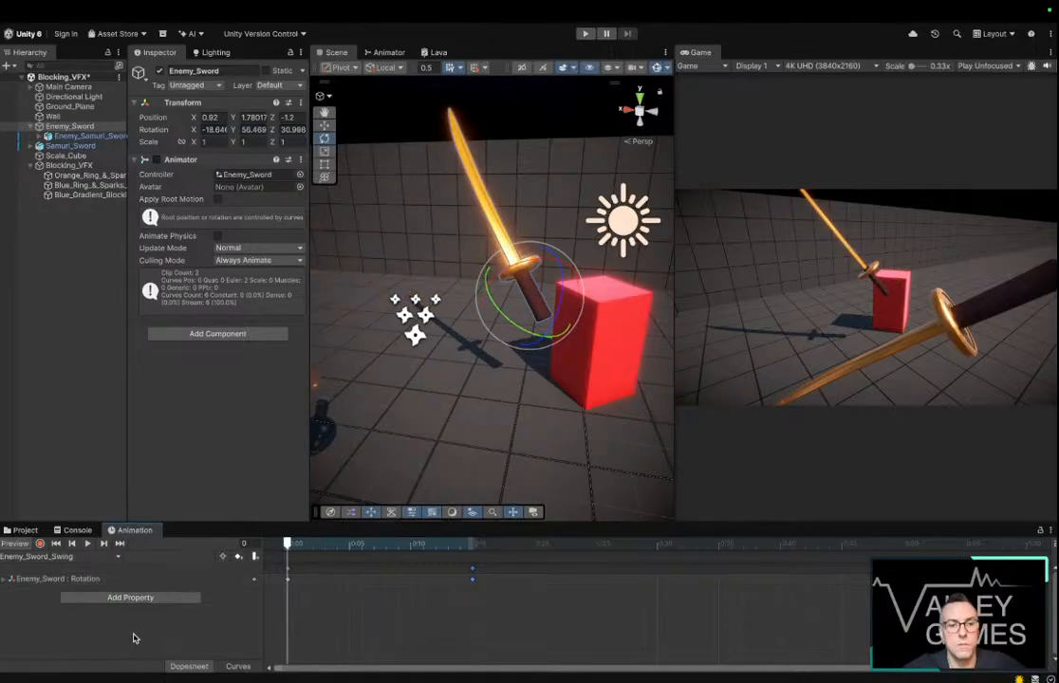
Create an empty child object under Enemy_Sword and name it Sword_Collider
{"action": "left_click", "coordinate": [88, 127]}
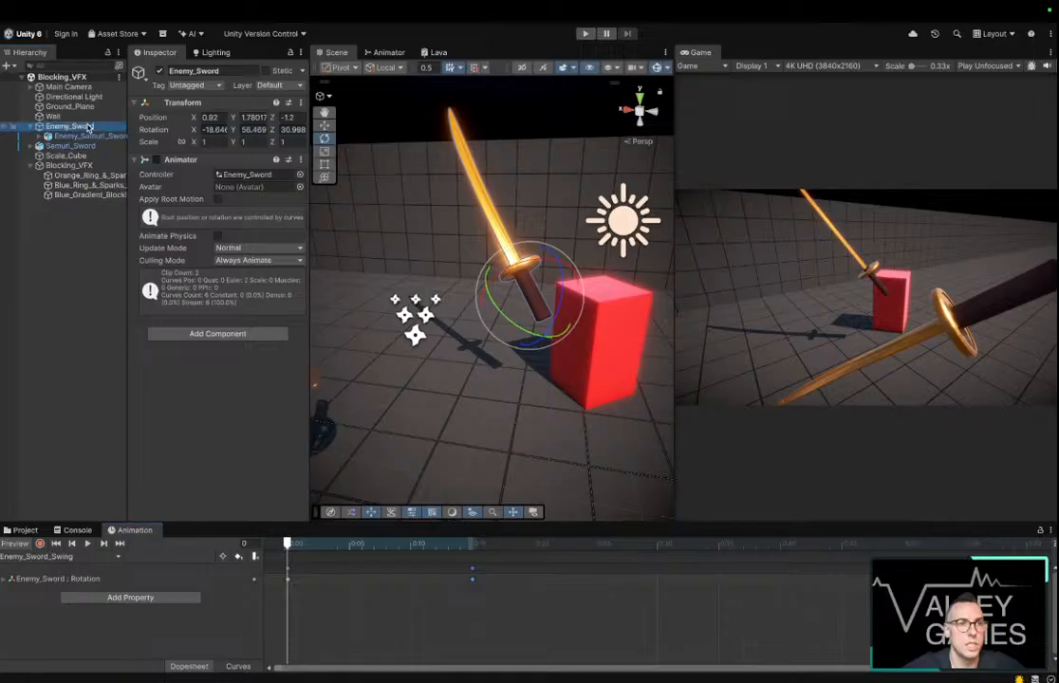
{"action": "right_click", "coordinate": [88, 128]}
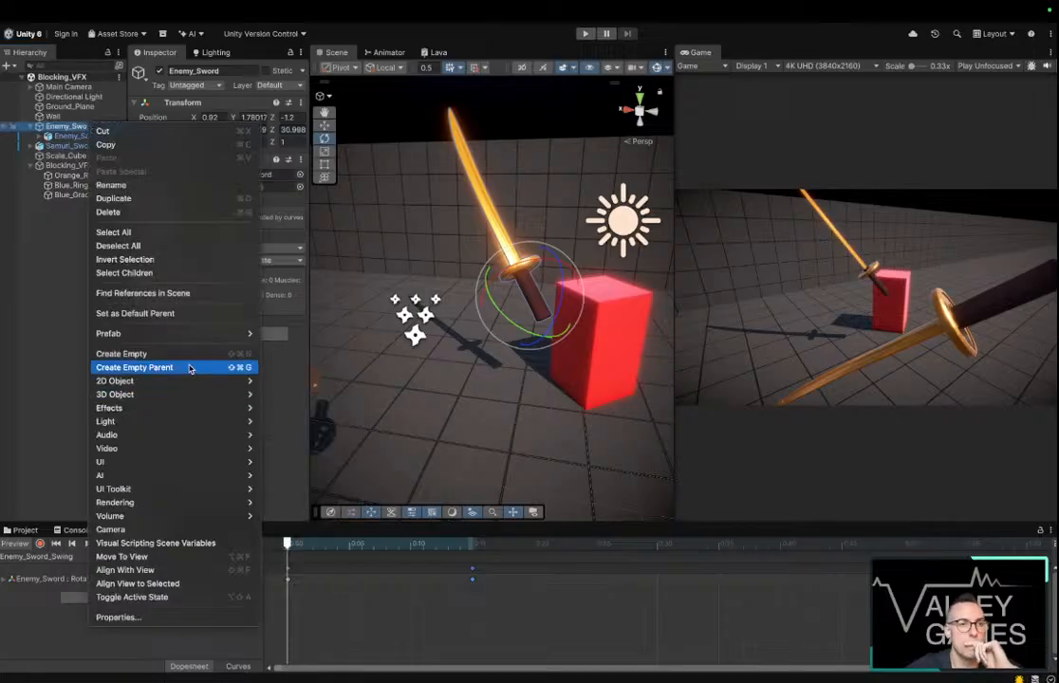
{"action": "left_click", "coordinate": [187, 353]}
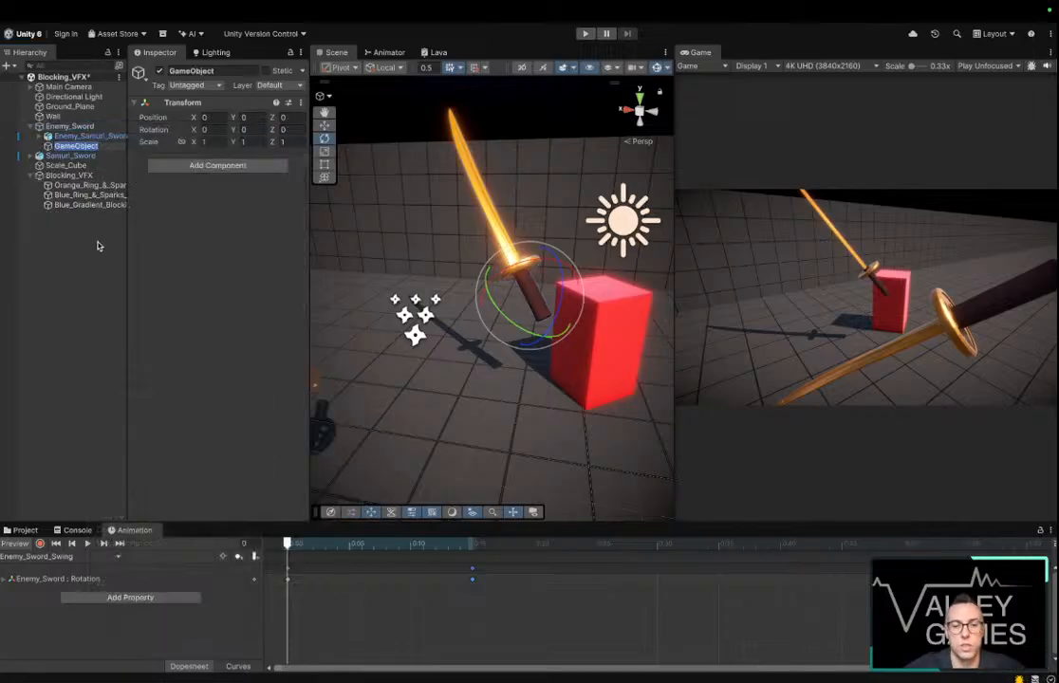
{"action": "type", "text": "Sword_Collider"}
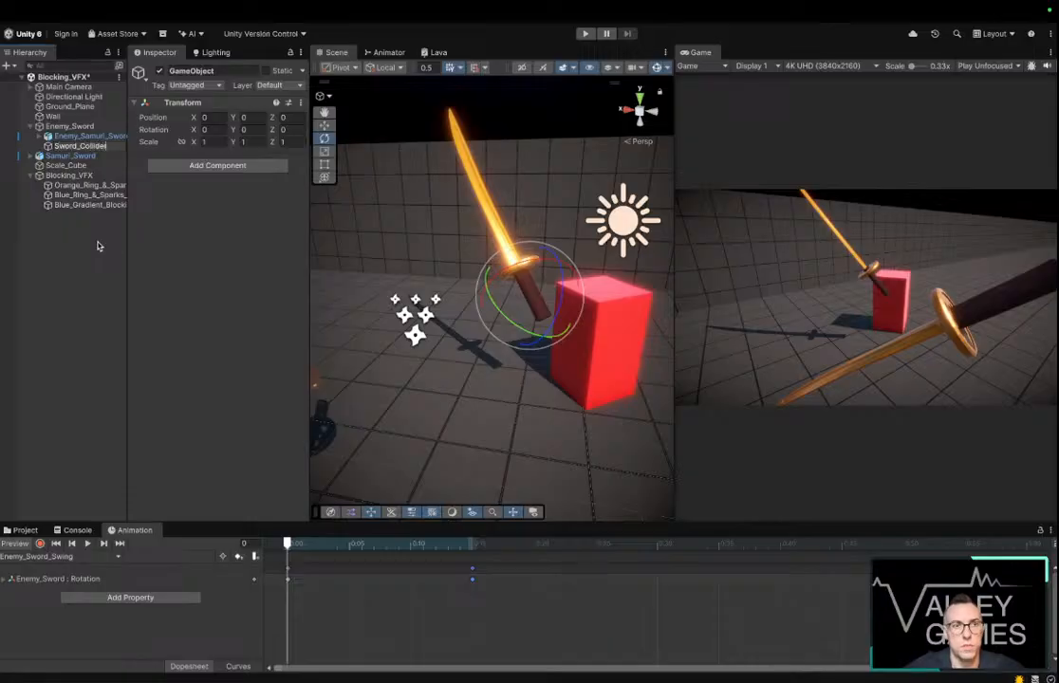
{"action": "key", "text": "Return"}
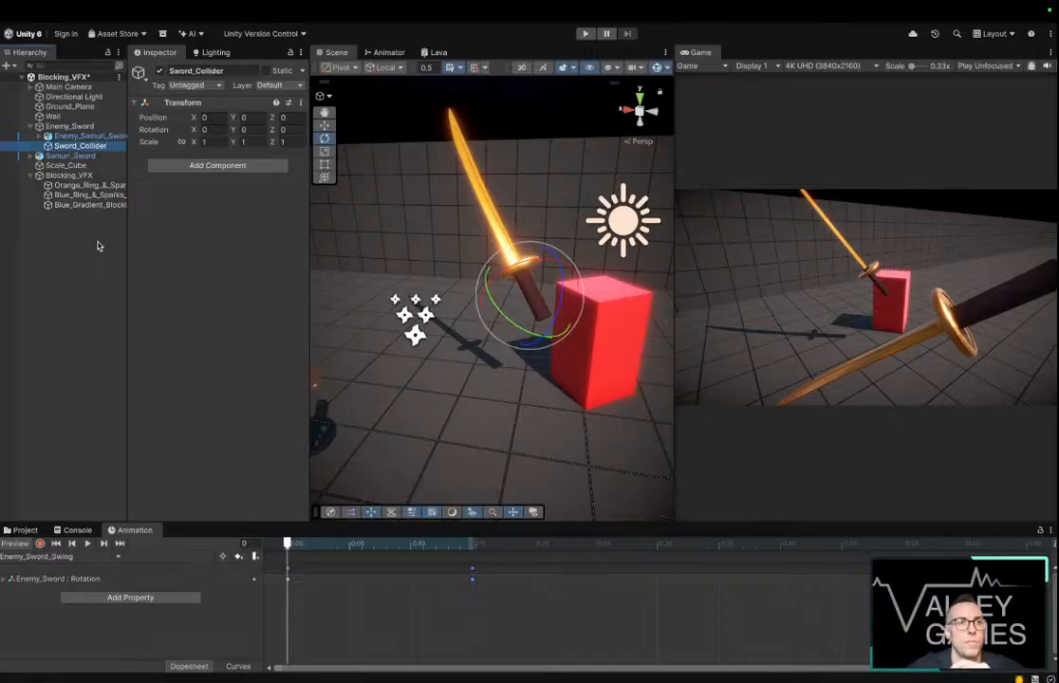
Add a Rigidbody and a Sphere Collider component to Sword_Collider
{"action": "left_click", "coordinate": [215, 165]}
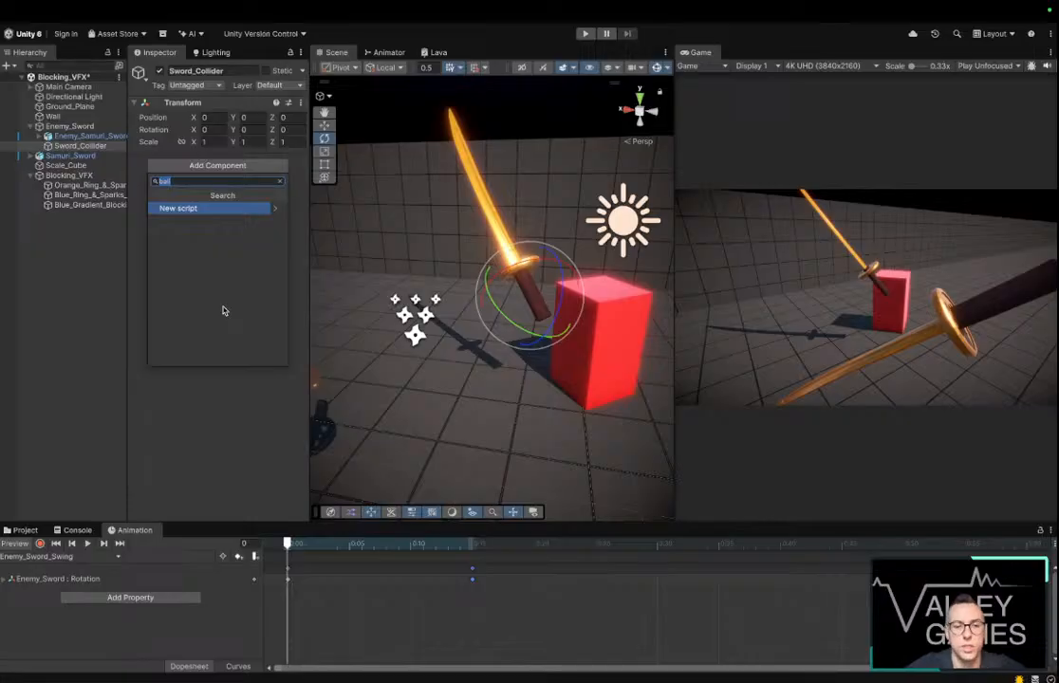
{"action": "type", "text": "r"}
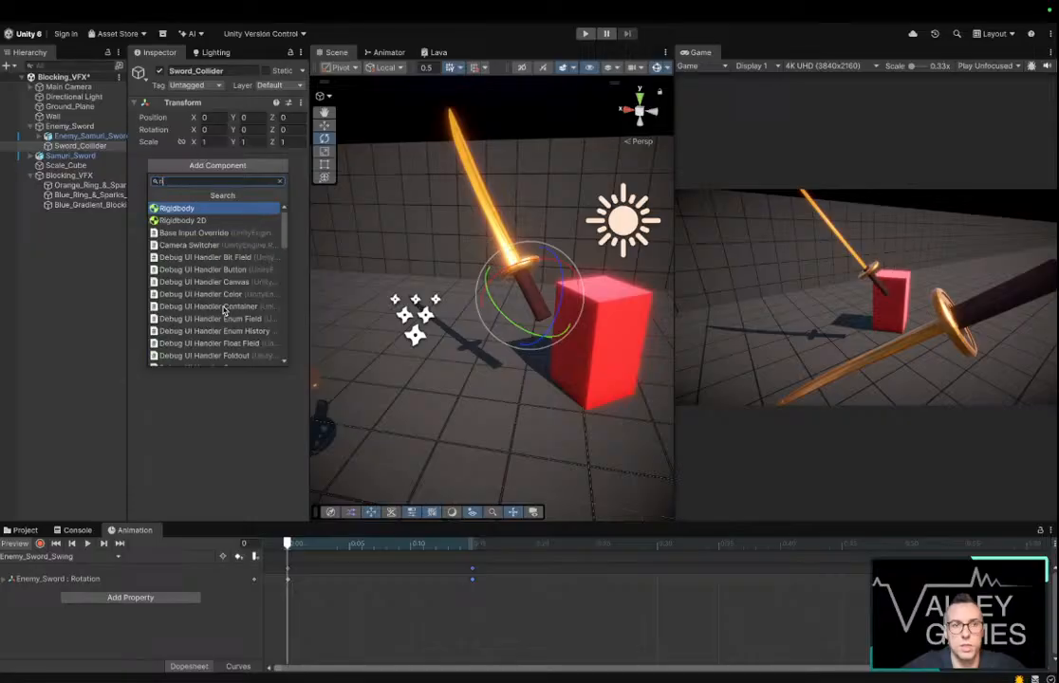
{"action": "key", "text": "Return"}
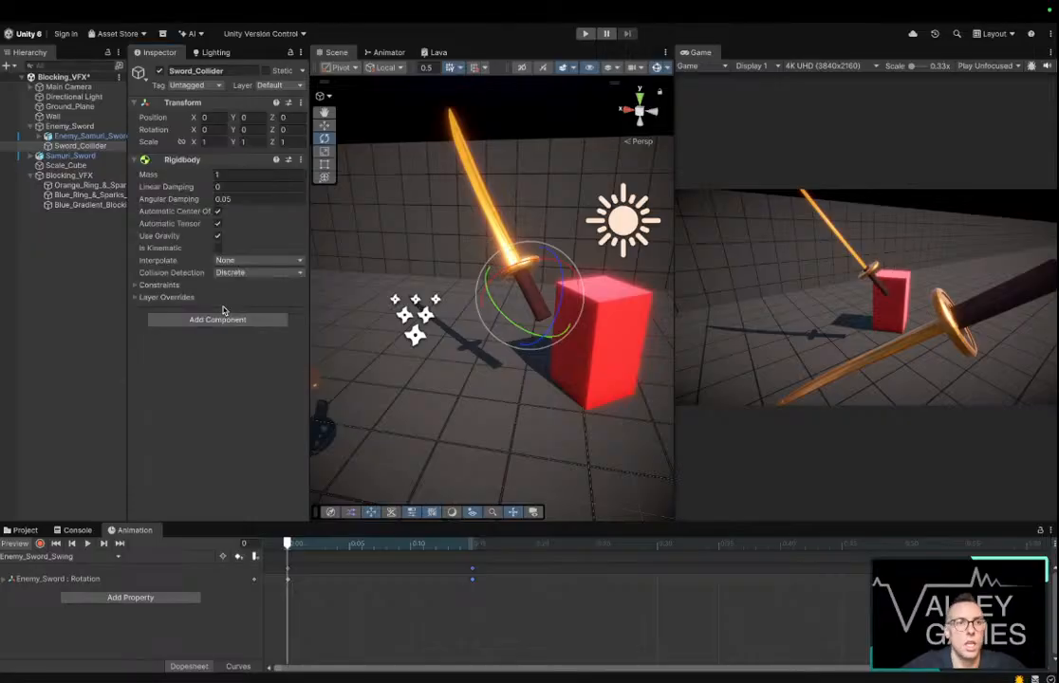
{"action": "left_click", "coordinate": [212, 319]}
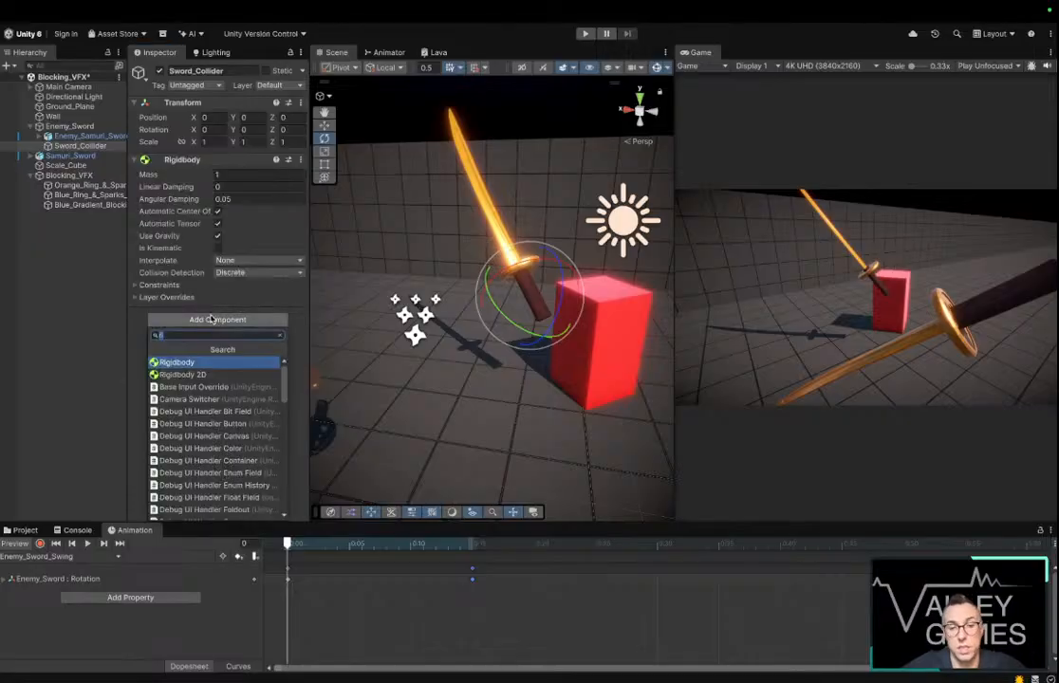
{"action": "type", "text": "sphe"}
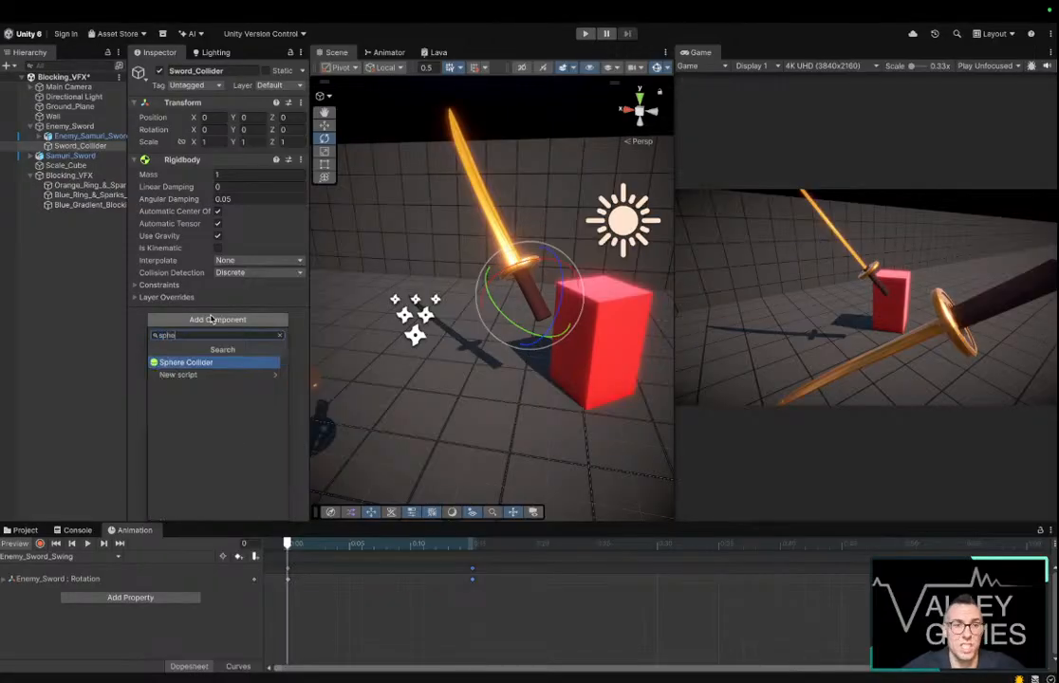
{"action": "key", "text": "Return"}
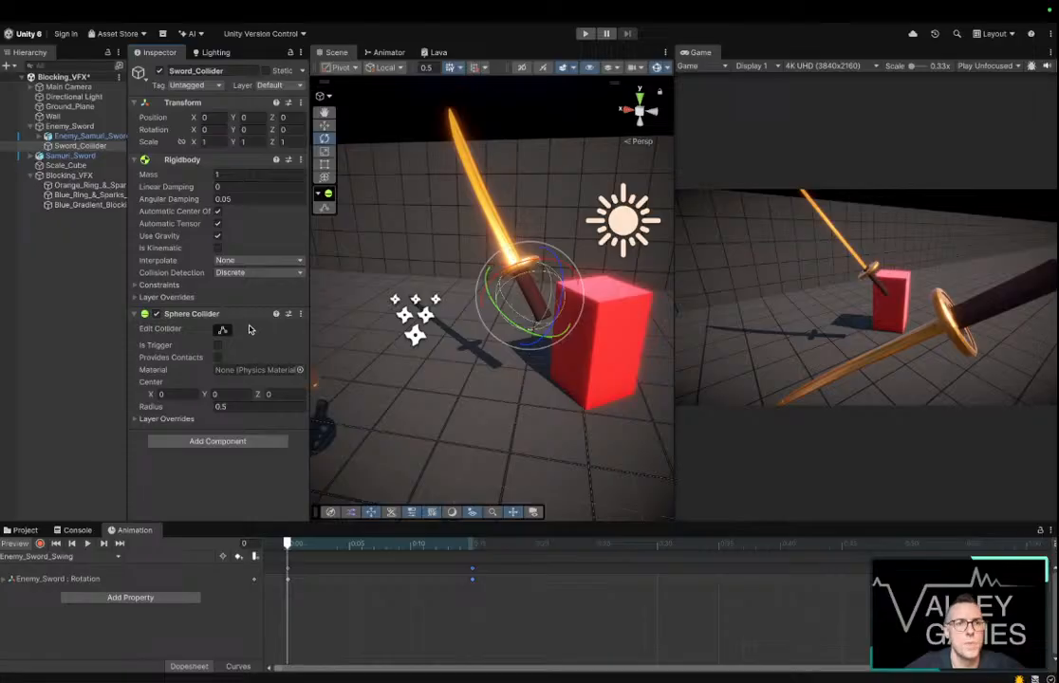
Move the Sphere Collider's center to about 3.13, 0.73, 1.4 at the enemy sword's tip and enlarge its radius to about 0.98
{"action": "left_click", "coordinate": [228, 396]}
{"action": "type", "text": "1"}
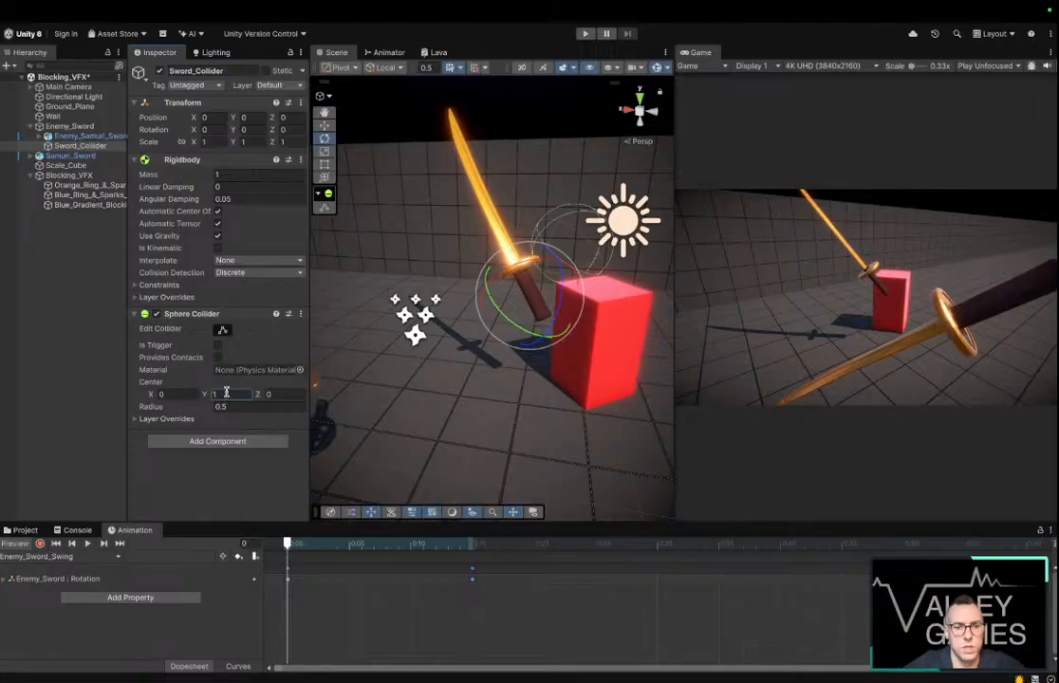
{"action": "key", "text": "BackSpace"}
{"action": "type", "text": "0"}
{"action": "left_click_drag", "start_coordinate": [149, 395], "coordinate": [299, 387]}
{"action": "left_click_drag", "start_coordinate": [206, 395], "coordinate": [277, 392]}
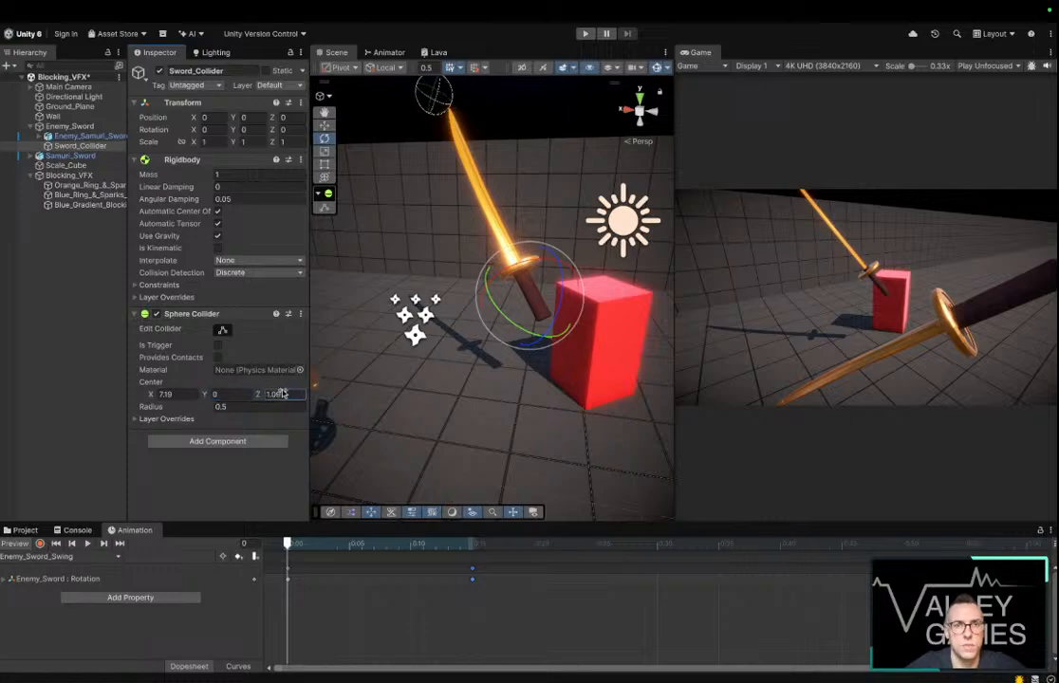
{"action": "right_click_drag", "start_coordinate": [399, 261], "coordinate": [575, 249]}
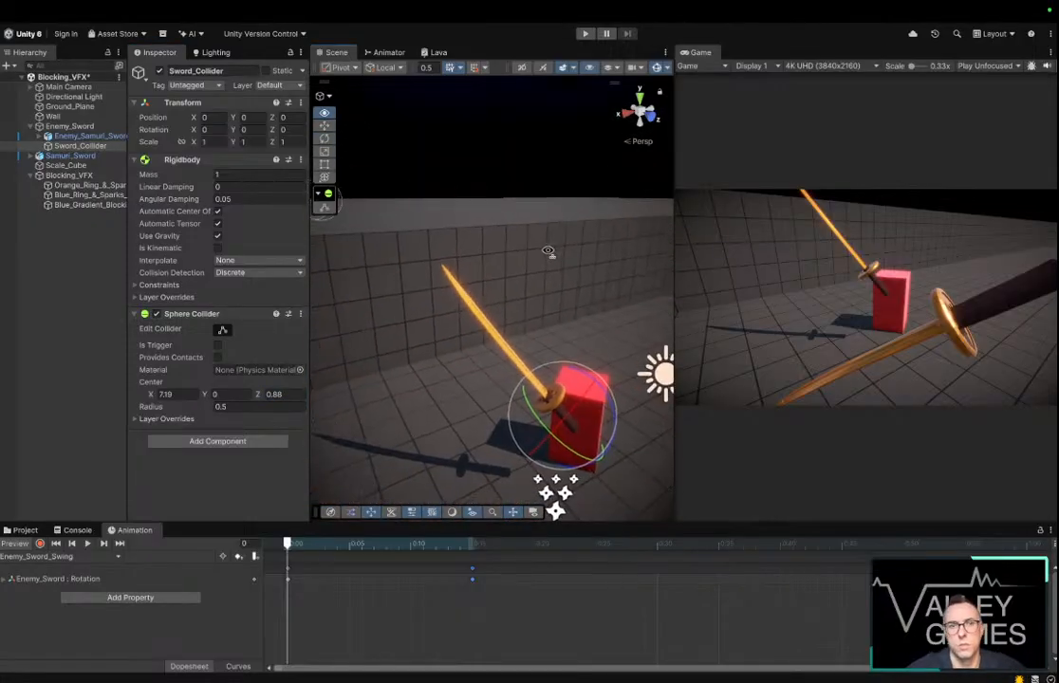
{"action": "left_click_drag", "start_coordinate": [152, 395], "coordinate": [67, 387]}
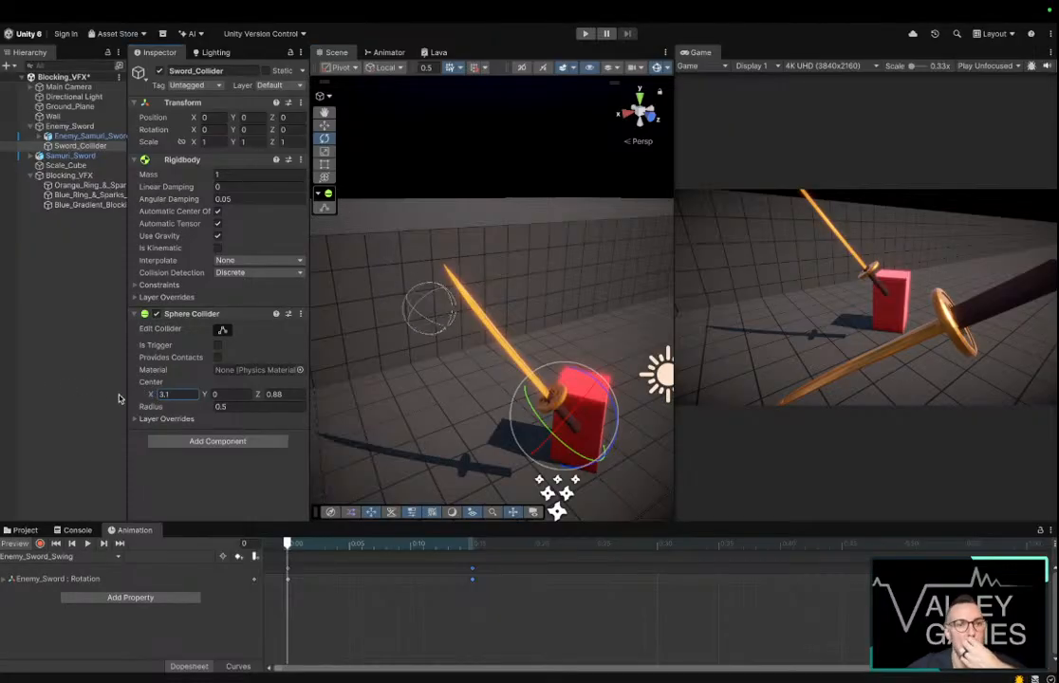
{"action": "left_click_drag", "start_coordinate": [204, 394], "coordinate": [217, 396]}
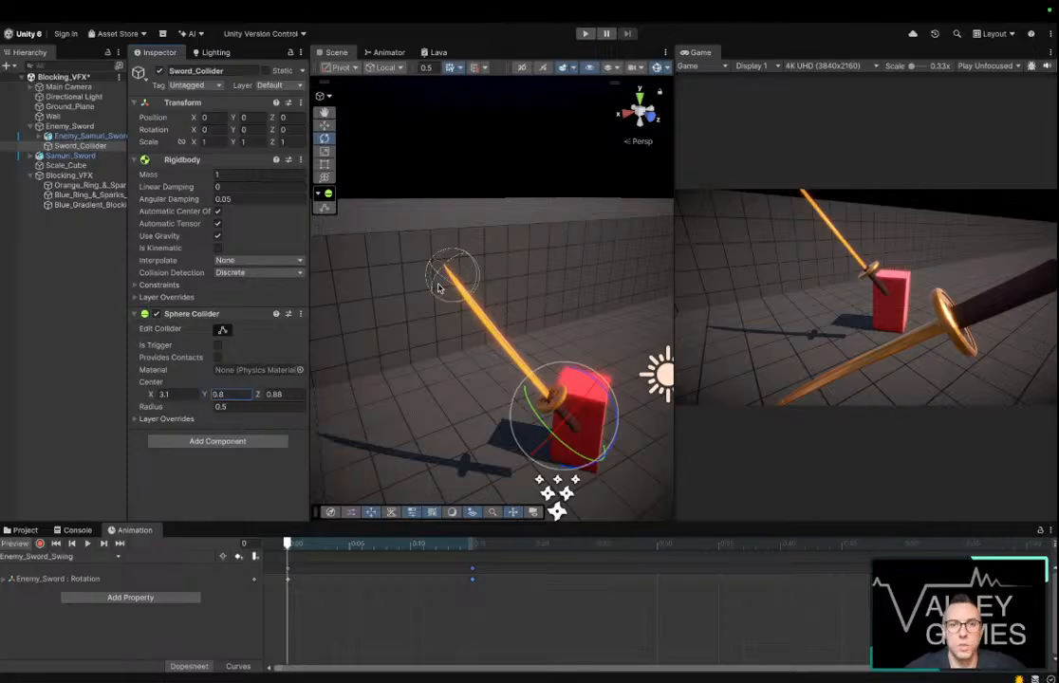
{"action": "right_click_drag", "start_coordinate": [505, 240], "coordinate": [197, 284]}
{"action": "key", "text": "d"}
{"action": "left_click_drag", "start_coordinate": [151, 394], "coordinate": [273, 399]}
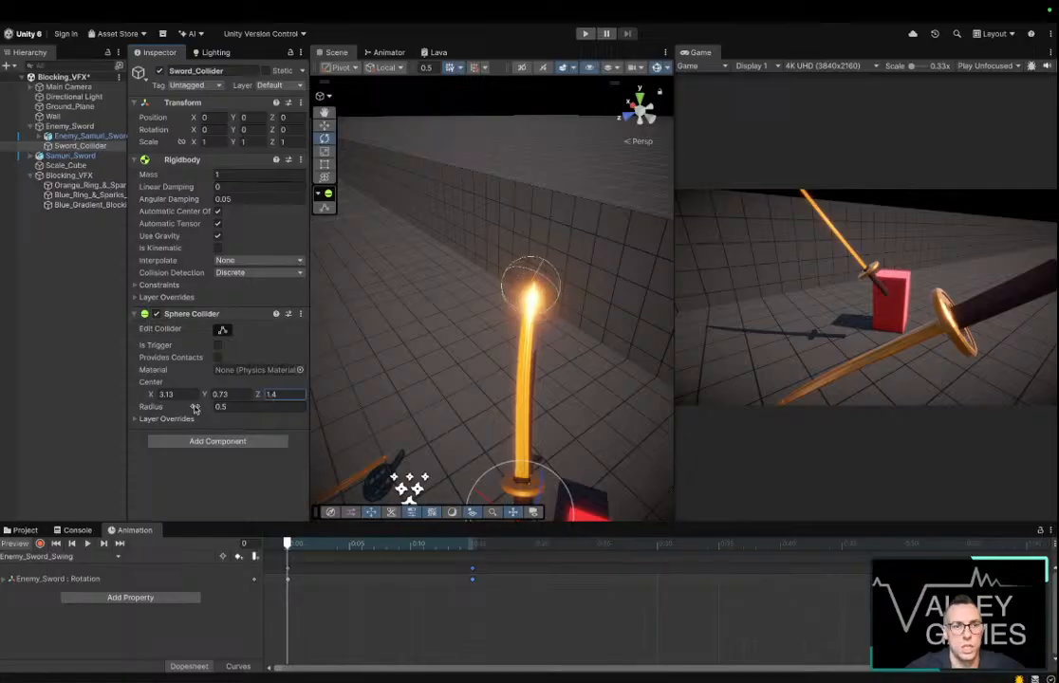
{"action": "left_click_drag", "start_coordinate": [195, 408], "coordinate": [232, 408]}
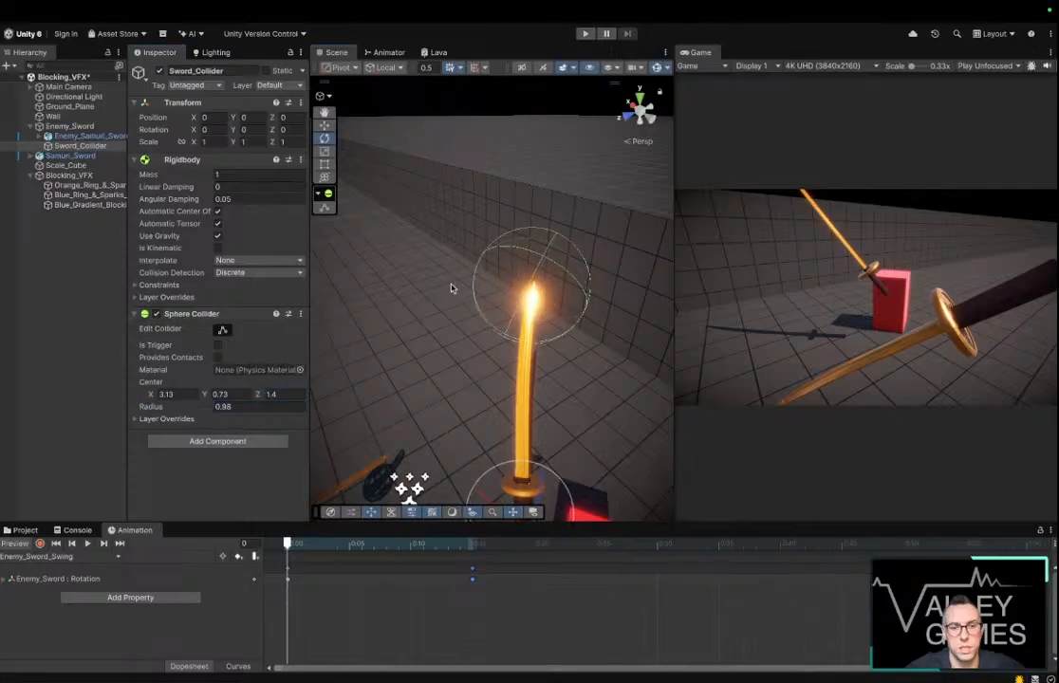
Shift the Sword_Collider sphere down onto the middle of the enemy blade, setting its center to about 1.65, 0.73, 0.8
{"action": "left_click_drag", "start_coordinate": [452, 287], "coordinate": [766, 226], "text": "alt"}
{"action": "left_click_drag", "start_coordinate": [471, 355], "coordinate": [486, 360]}
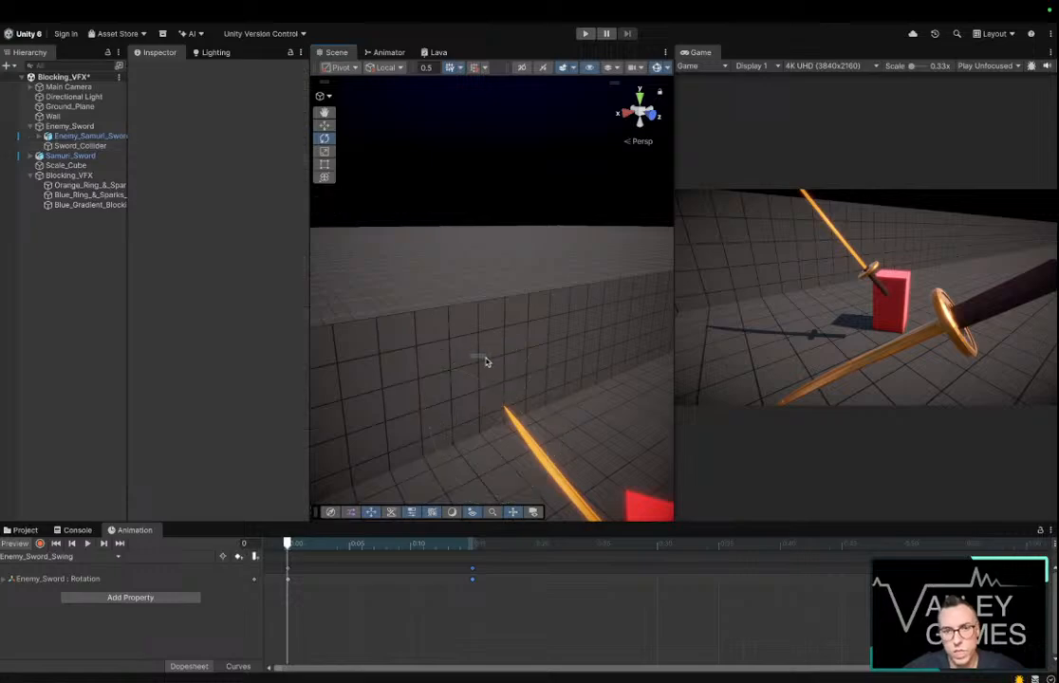
{"action": "left_click", "coordinate": [100, 147]}
{"action": "left_click_drag", "start_coordinate": [594, 355], "coordinate": [560, 326], "text": "alt"}
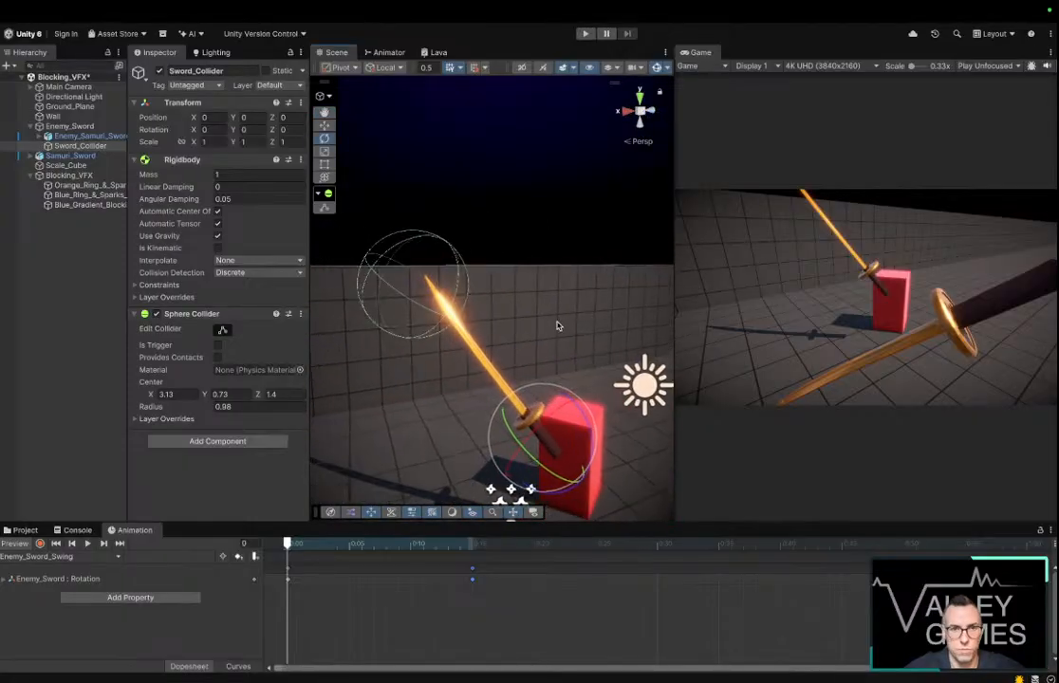
{"action": "left_click_drag", "start_coordinate": [151, 395], "coordinate": [130, 391]}
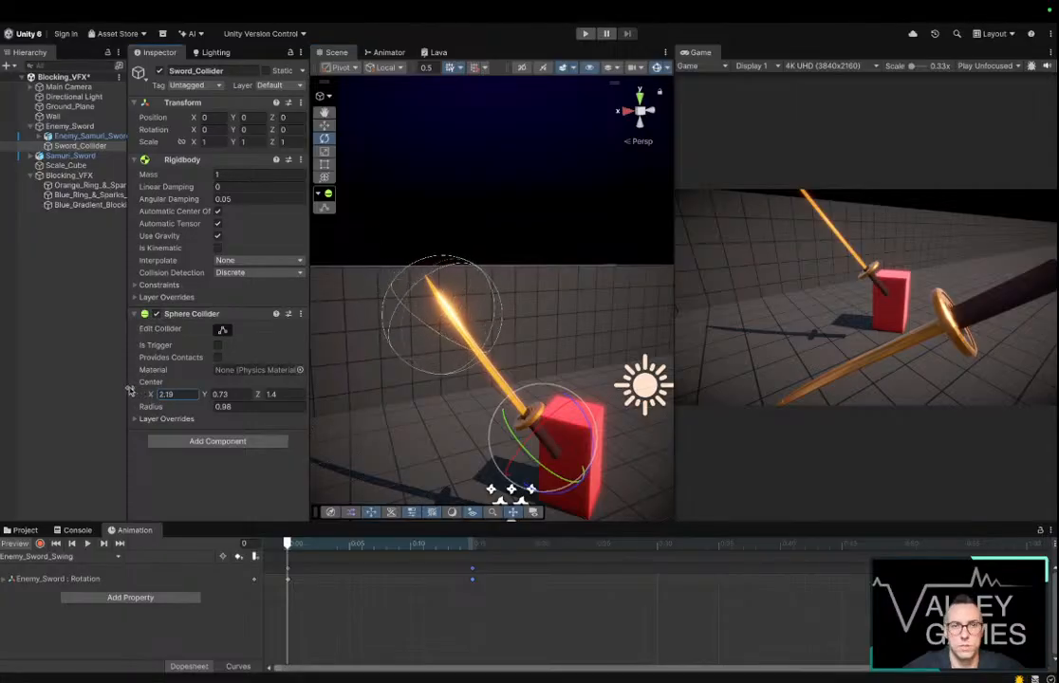
{"action": "left_click", "coordinate": [547, 245]}
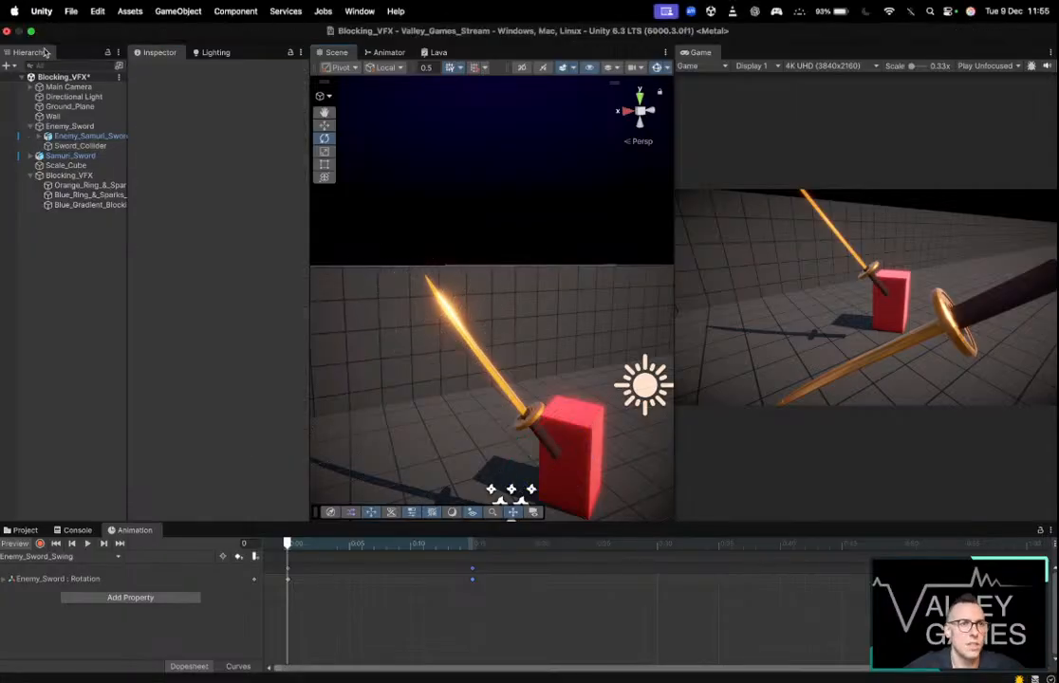
{"action": "left_click", "coordinate": [81, 146]}
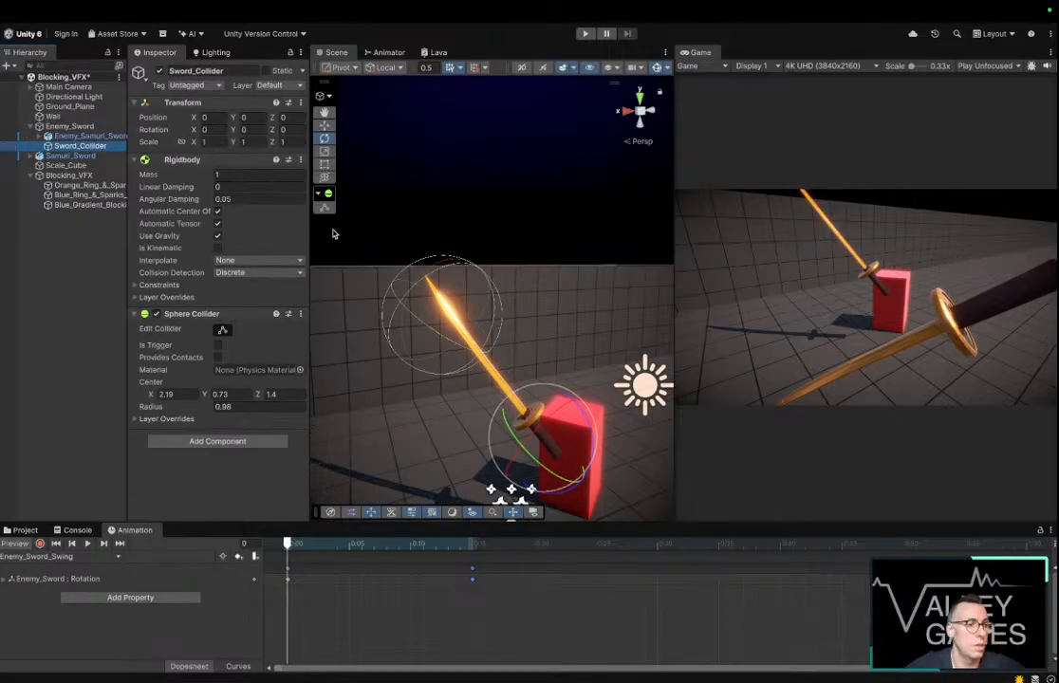
{"action": "right_click_drag", "start_coordinate": [359, 250], "coordinate": [101, 285]}
{"action": "key", "text": "d"}
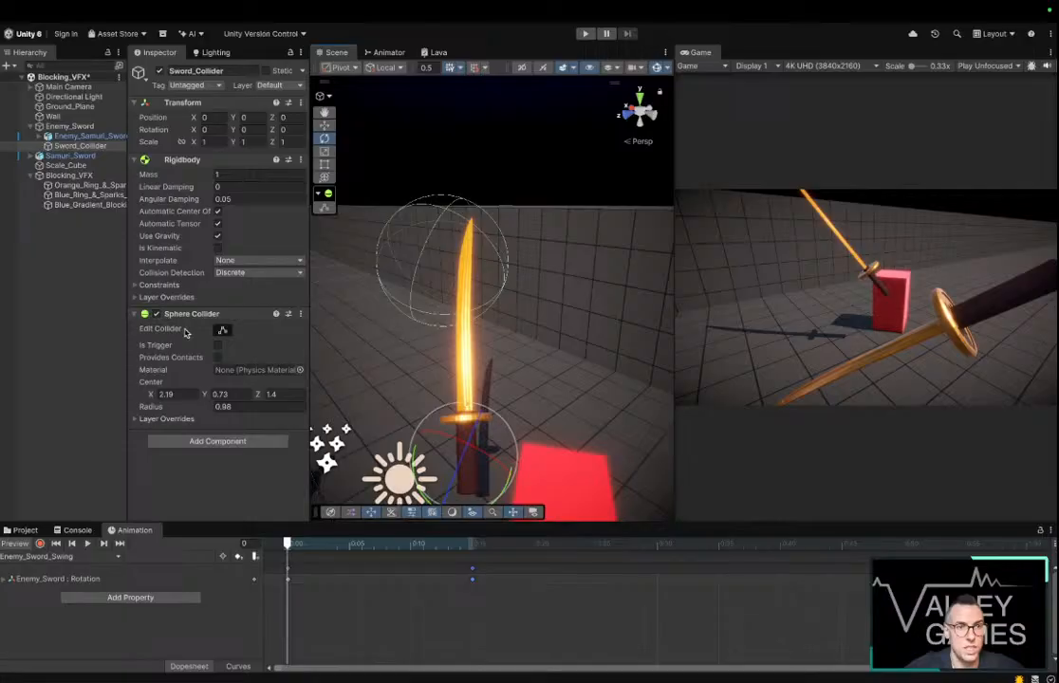
{"action": "left_click_drag", "start_coordinate": [147, 393], "coordinate": [249, 397]}
{"action": "right_click_drag", "start_coordinate": [414, 259], "coordinate": [723, 300]}
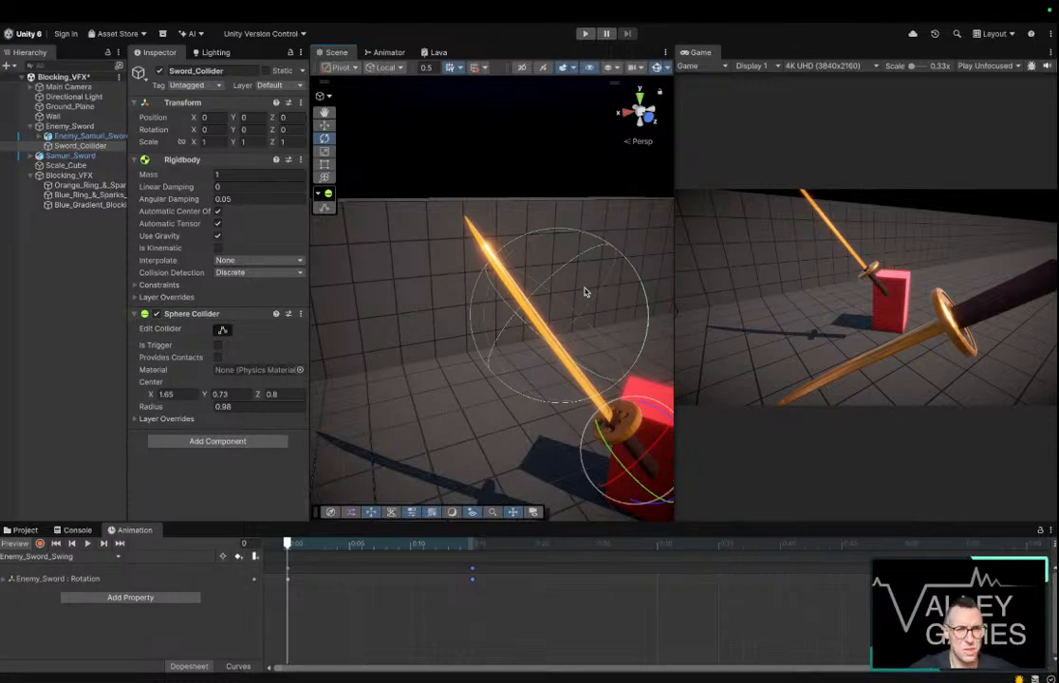
{"action": "right_click_drag", "start_coordinate": [571, 274], "coordinate": [376, 308]}
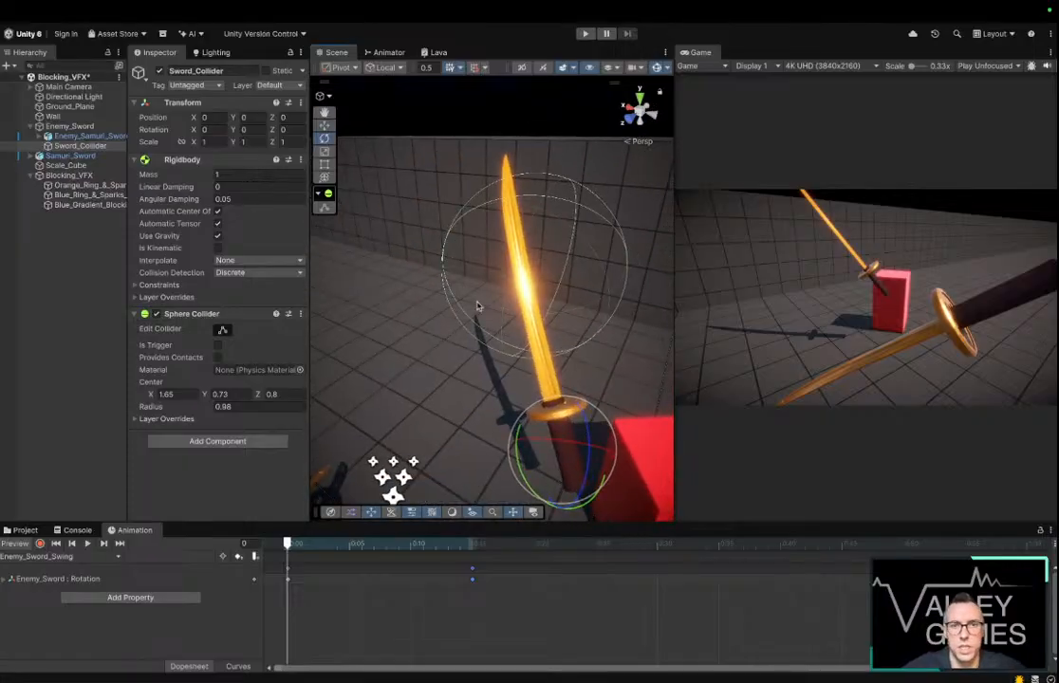
Turn off Use Gravity on Sword_Collider's Rigidbody
{"action": "left_click", "coordinate": [82, 351]}
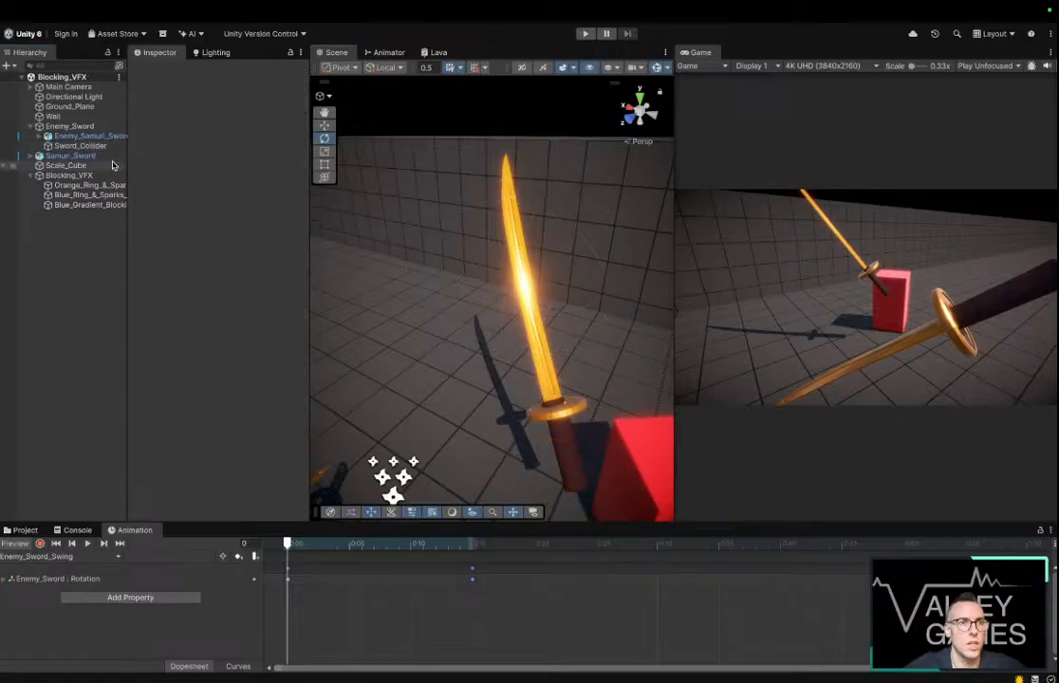
{"action": "left_click", "coordinate": [86, 145]}
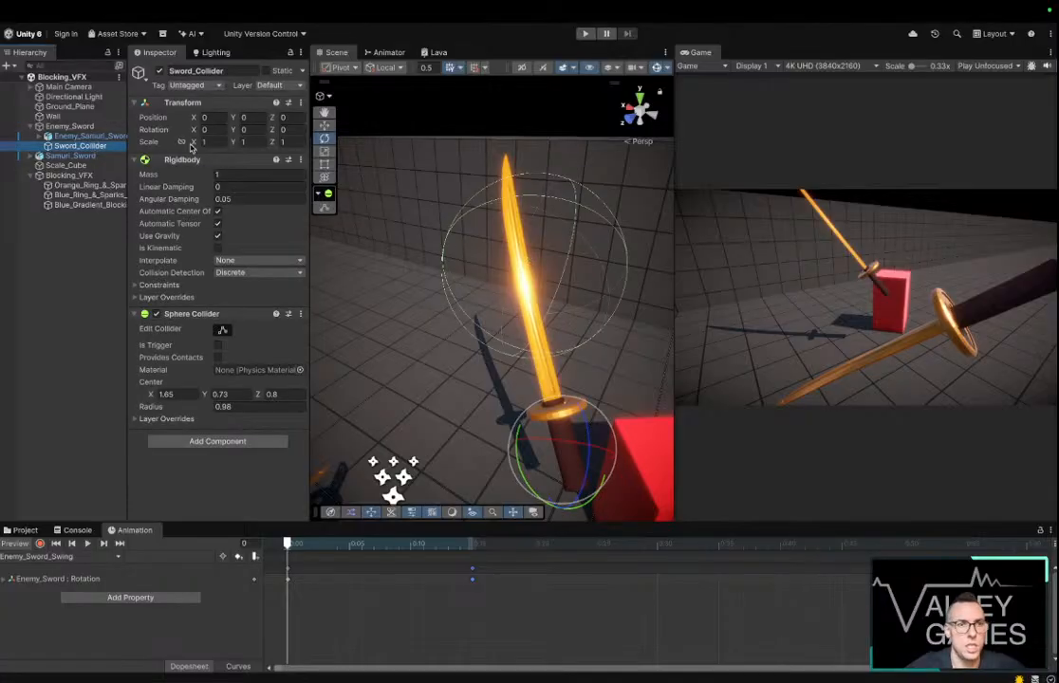
{"action": "left_click", "coordinate": [217, 235]}
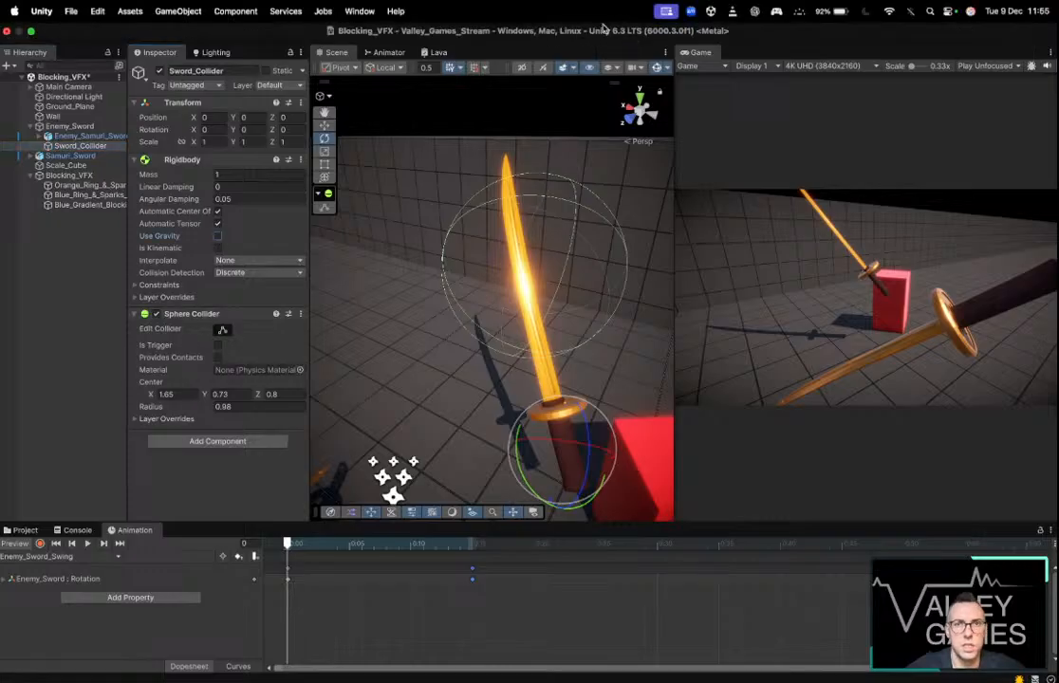
Play the scene and pause during the swing to inspect the collider's position against the blocking effect, then stop playback
{"action": "left_click", "coordinate": [588, 34]}
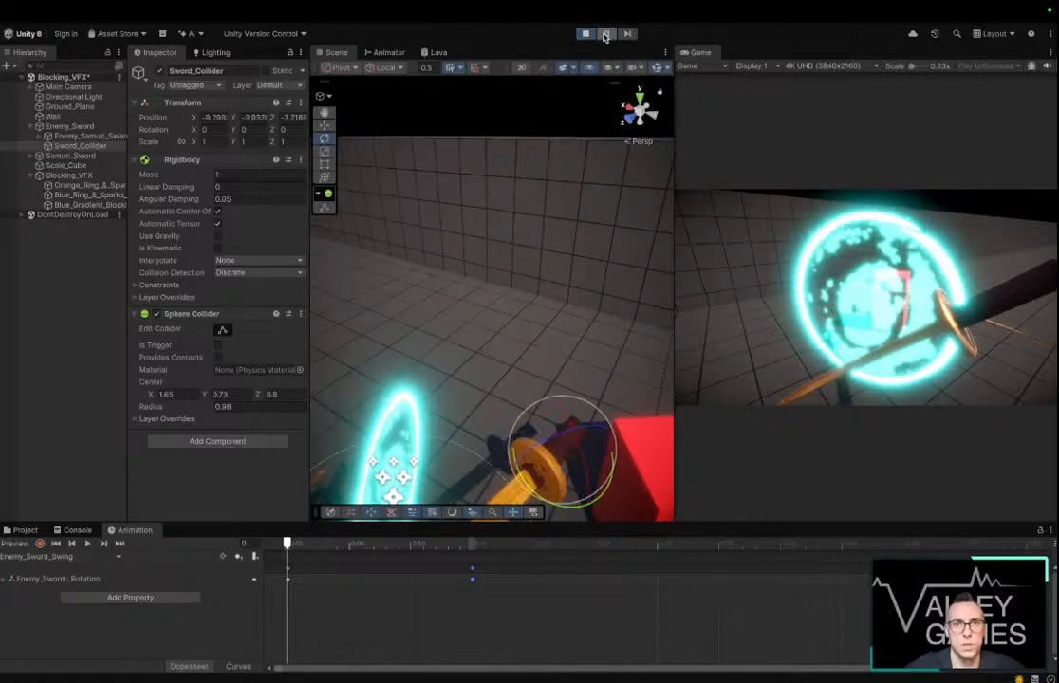
{"action": "left_click", "coordinate": [605, 34]}
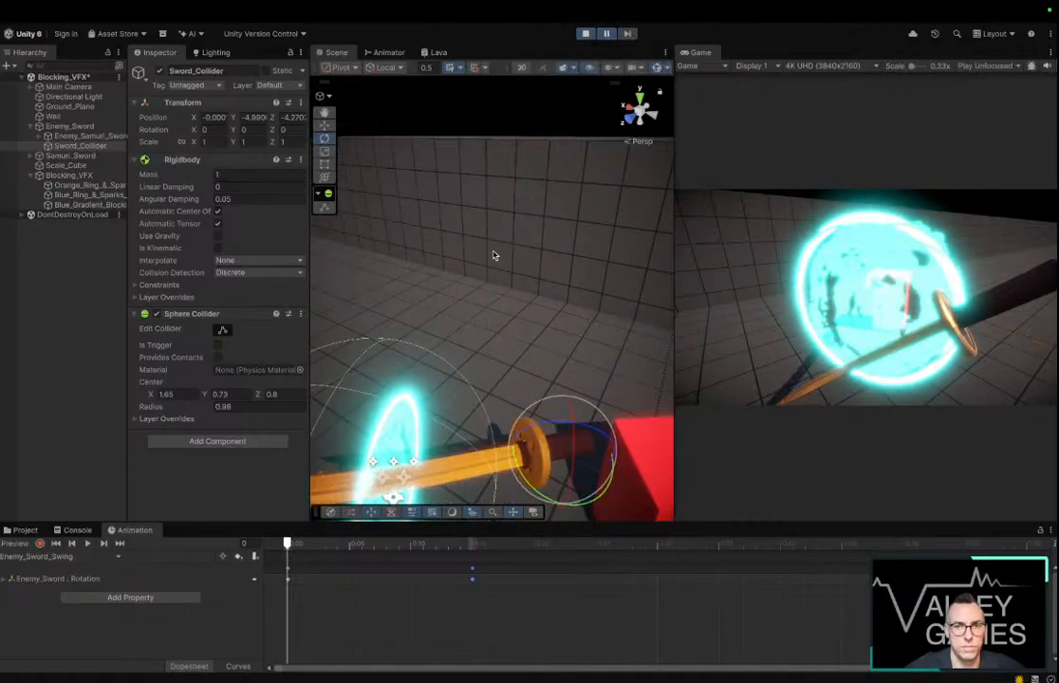
{"action": "left_click_drag", "start_coordinate": [493, 252], "coordinate": [513, 237], "text": "alt"}
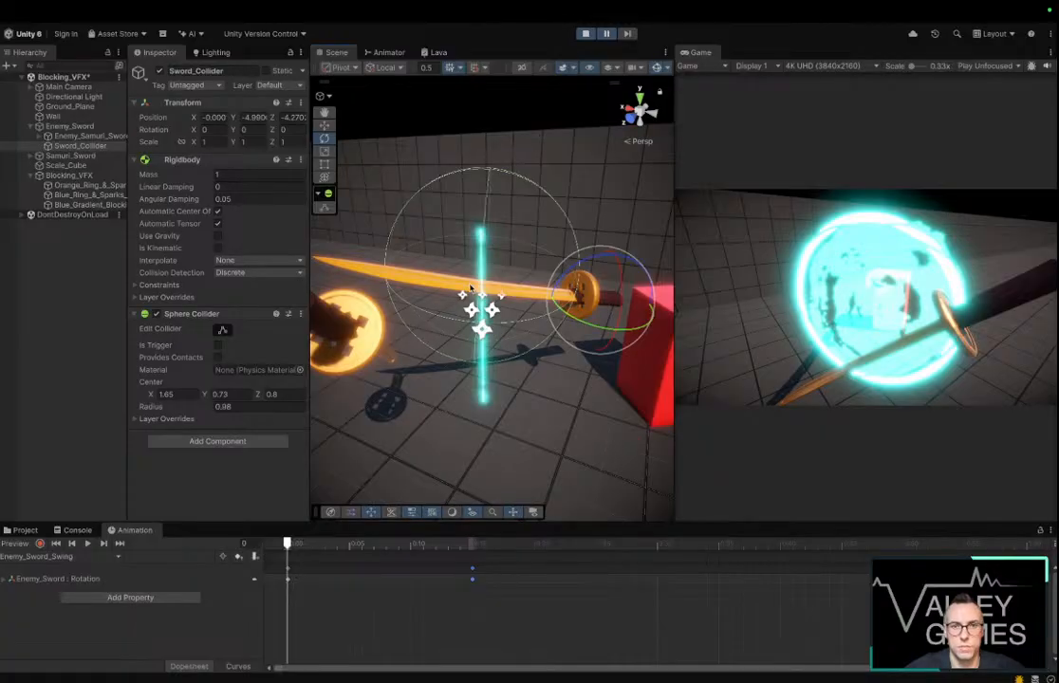
{"action": "left_click_drag", "start_coordinate": [471, 287], "coordinate": [328, 237], "text": "alt"}
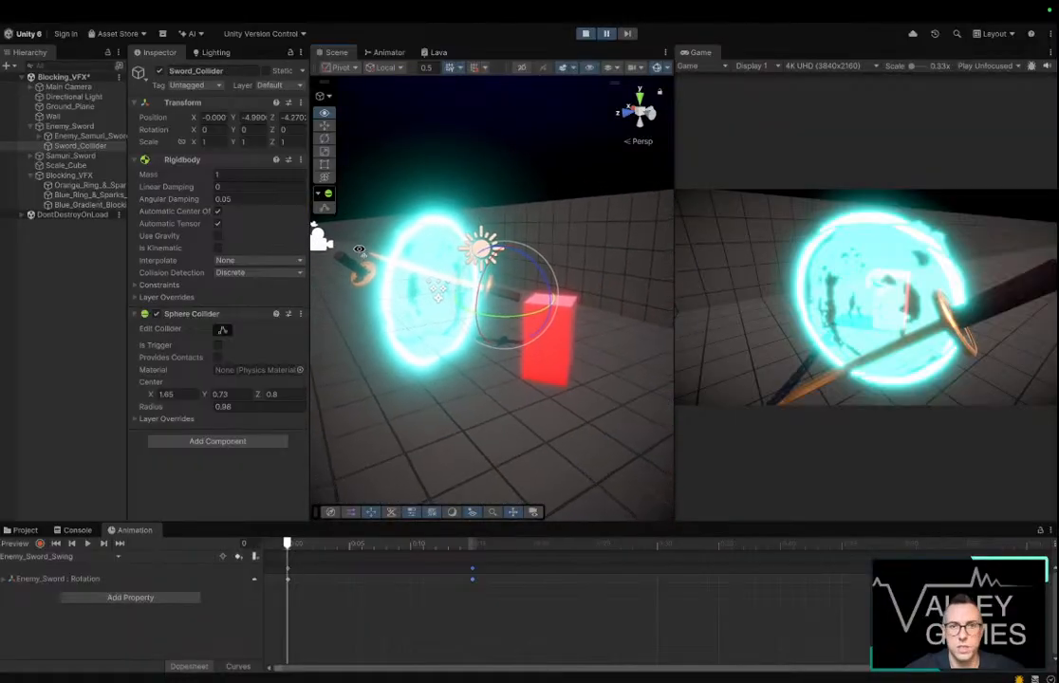
{"action": "left_click", "coordinate": [586, 34]}
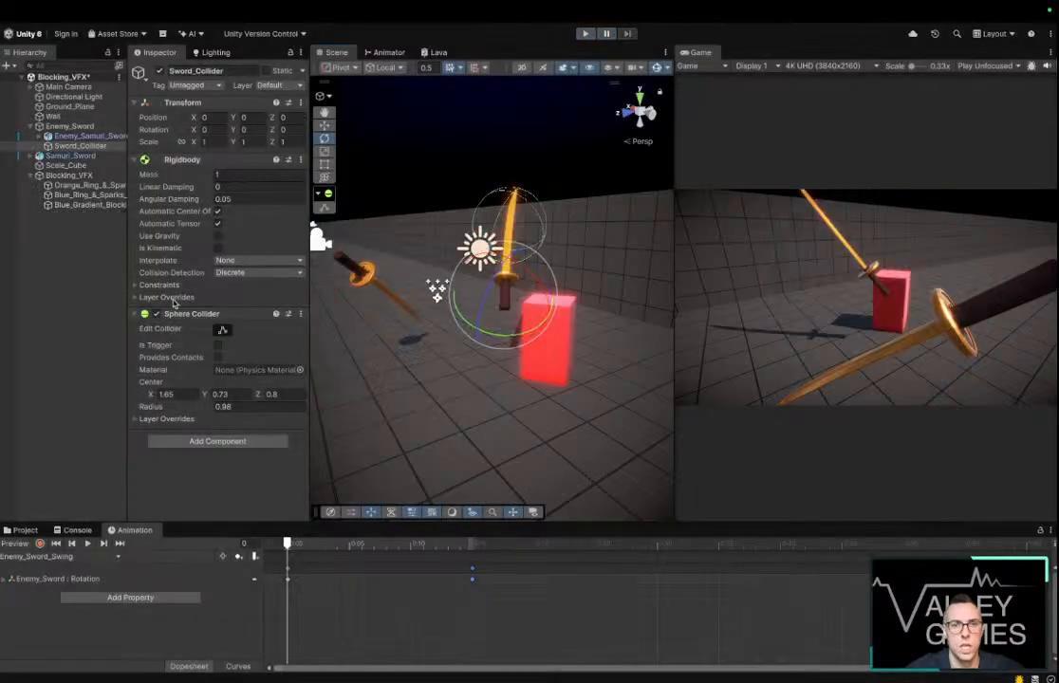
Add a Sphere Collider to Samuri_Sword and set its radius to 1.1
{"action": "left_click", "coordinate": [79, 317]}
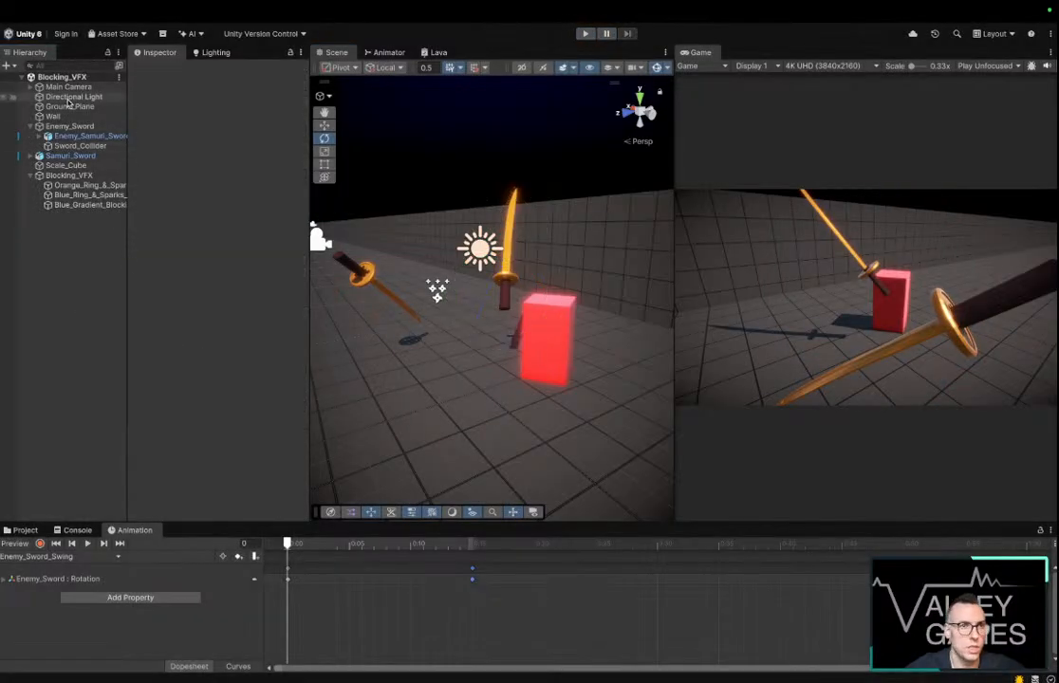
{"action": "left_click", "coordinate": [66, 155]}
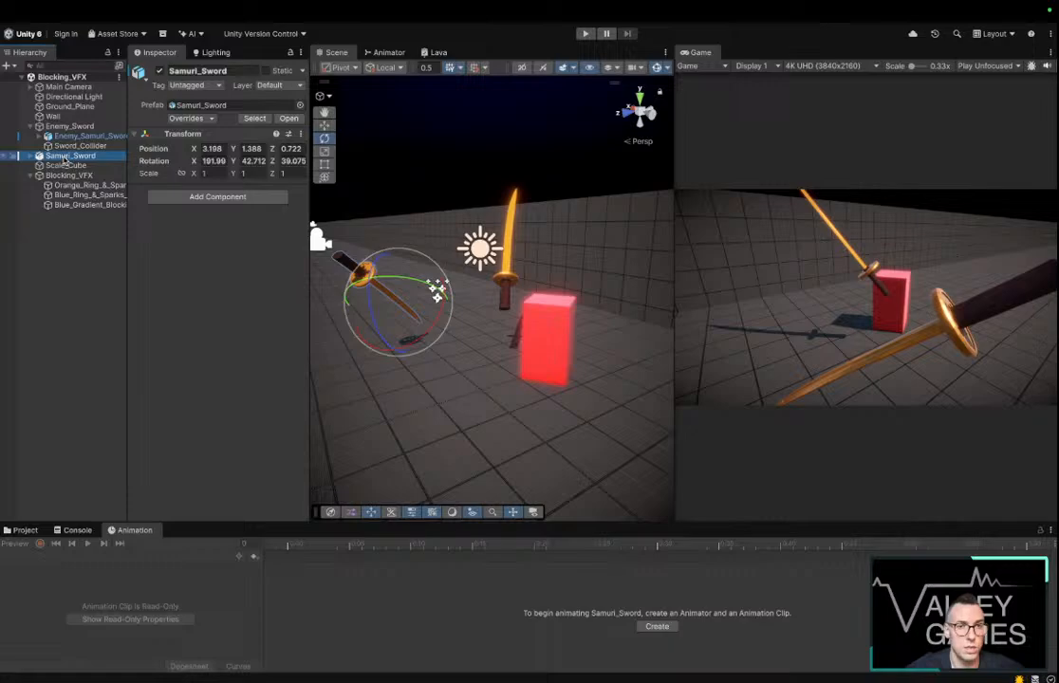
{"action": "right_click_drag", "start_coordinate": [397, 338], "coordinate": [514, 278]}
{"action": "key", "text": "a"}
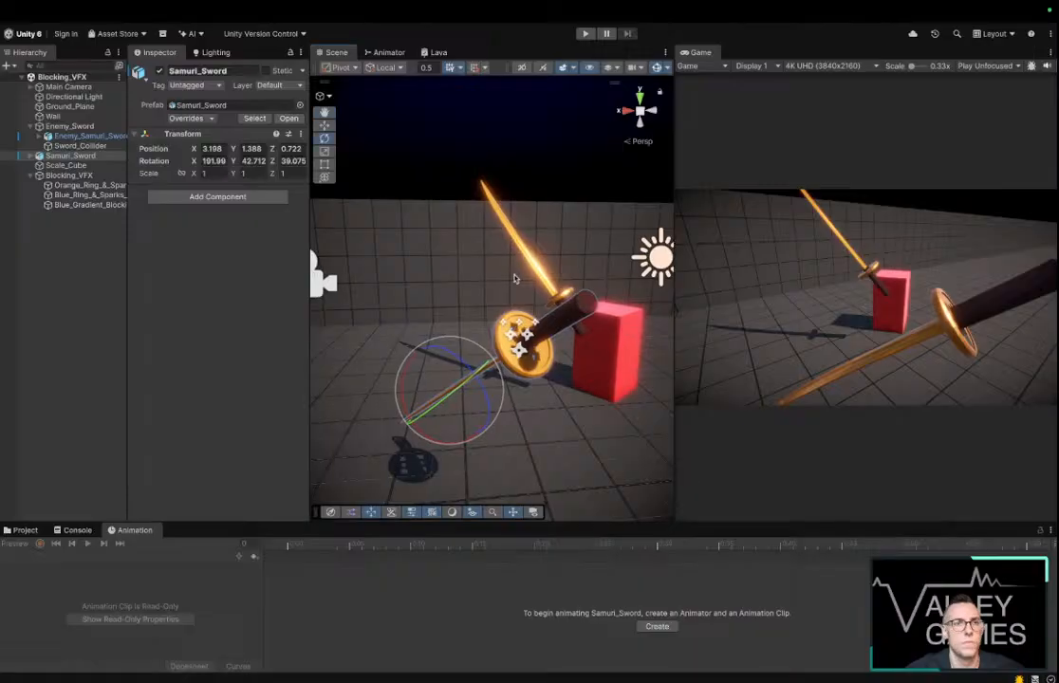
{"action": "left_click", "coordinate": [217, 197]}
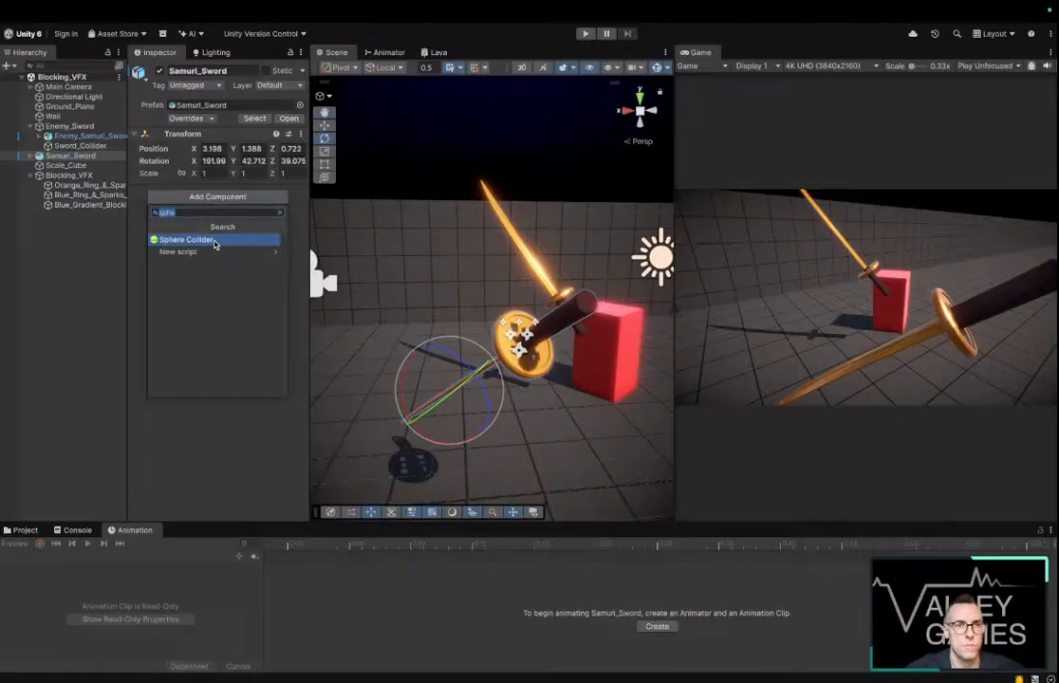
{"action": "left_click", "coordinate": [215, 241]}
{"action": "left_click_drag", "start_coordinate": [207, 285], "coordinate": [219, 284]}
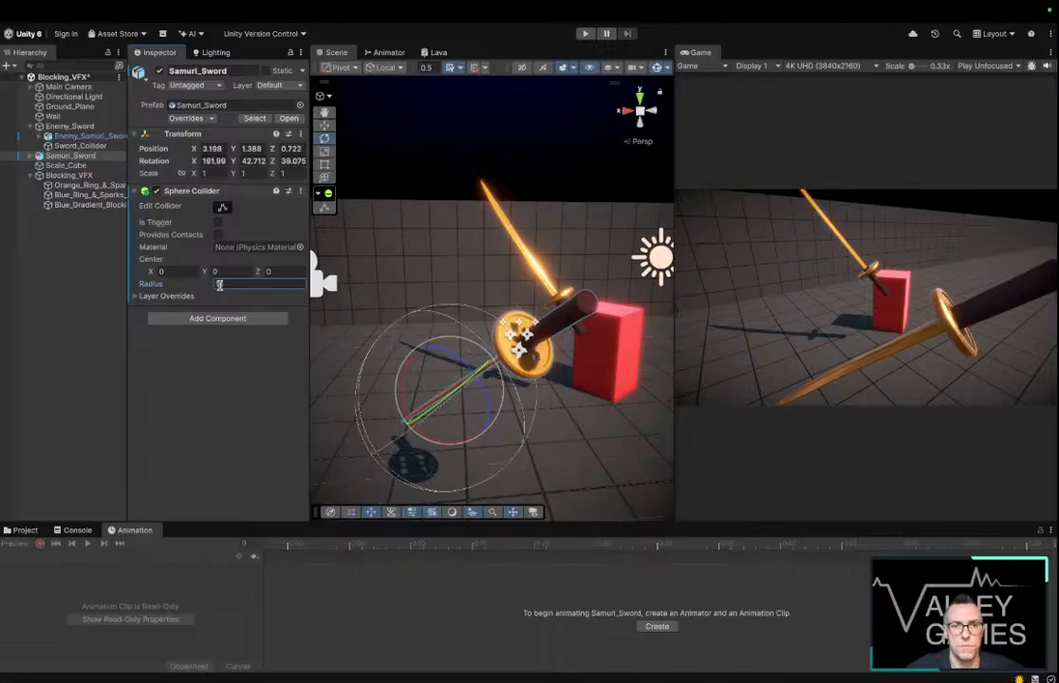
{"action": "left_click", "coordinate": [243, 360]}
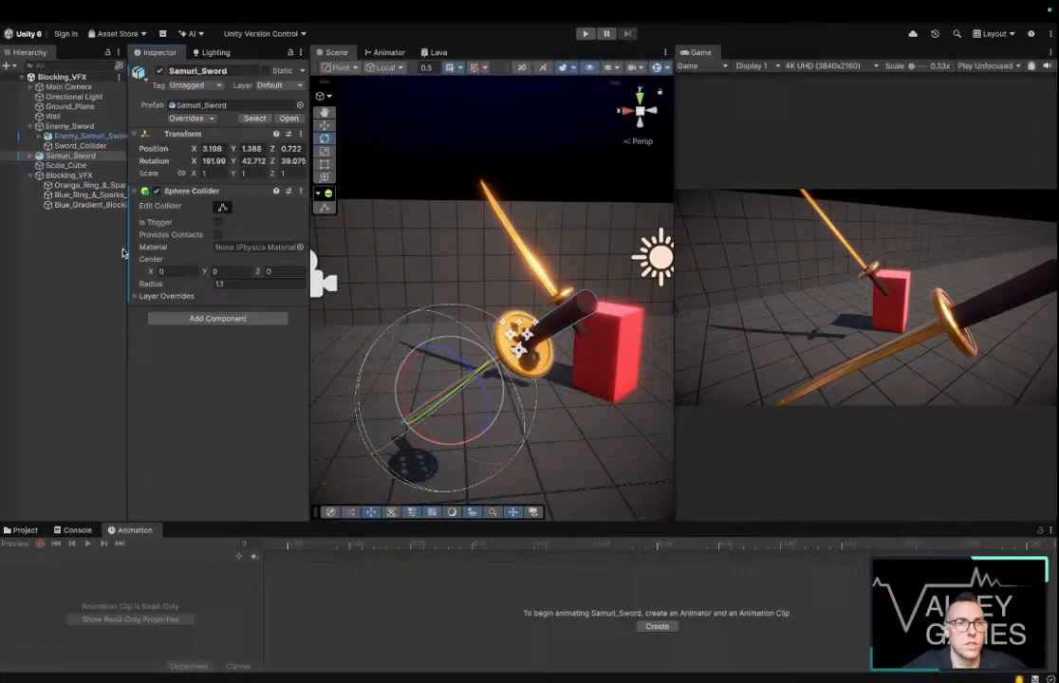
Turn on Is Trigger for the Sphere Colliders of Samuri_Sword and Sword_Collider
{"action": "left_click", "coordinate": [89, 282]}
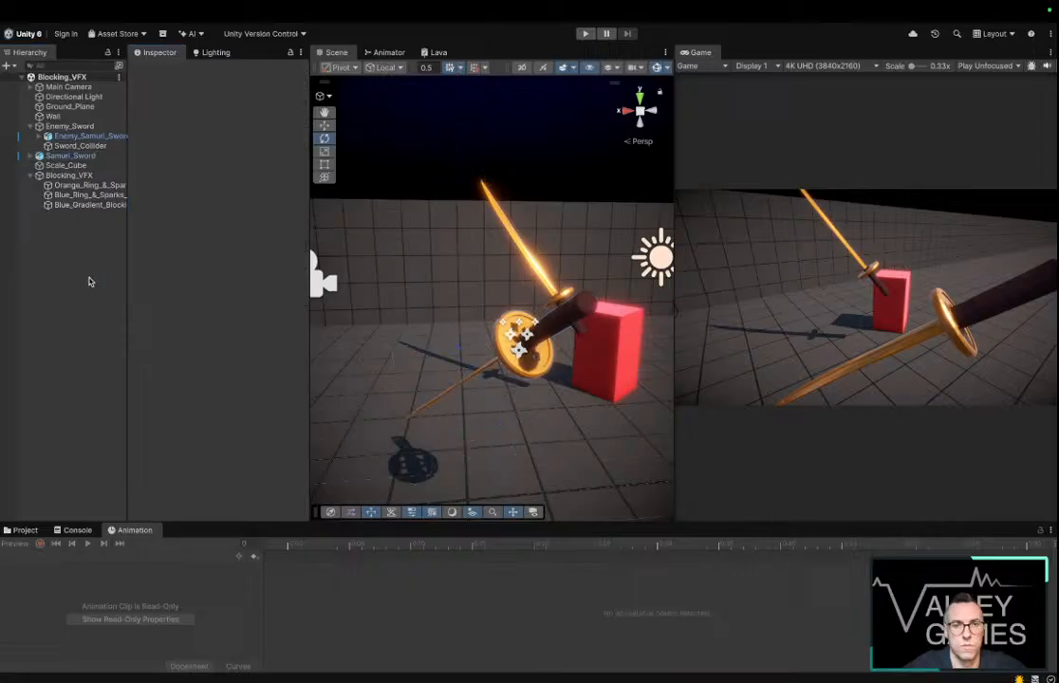
{"action": "left_click", "coordinate": [74, 155]}
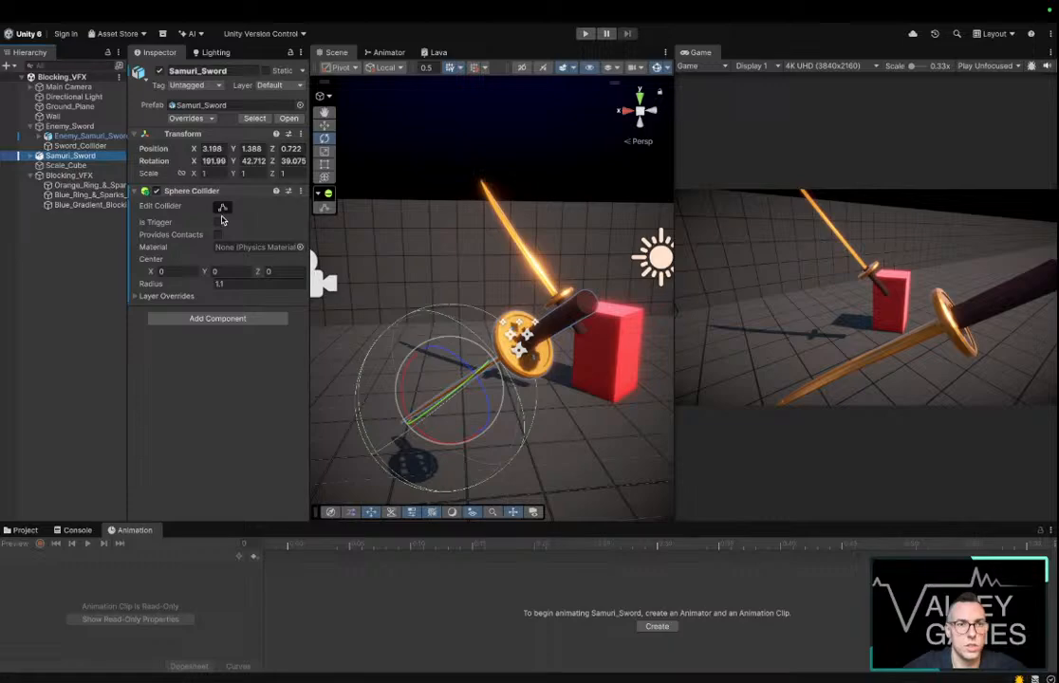
{"action": "left_click", "coordinate": [68, 126]}
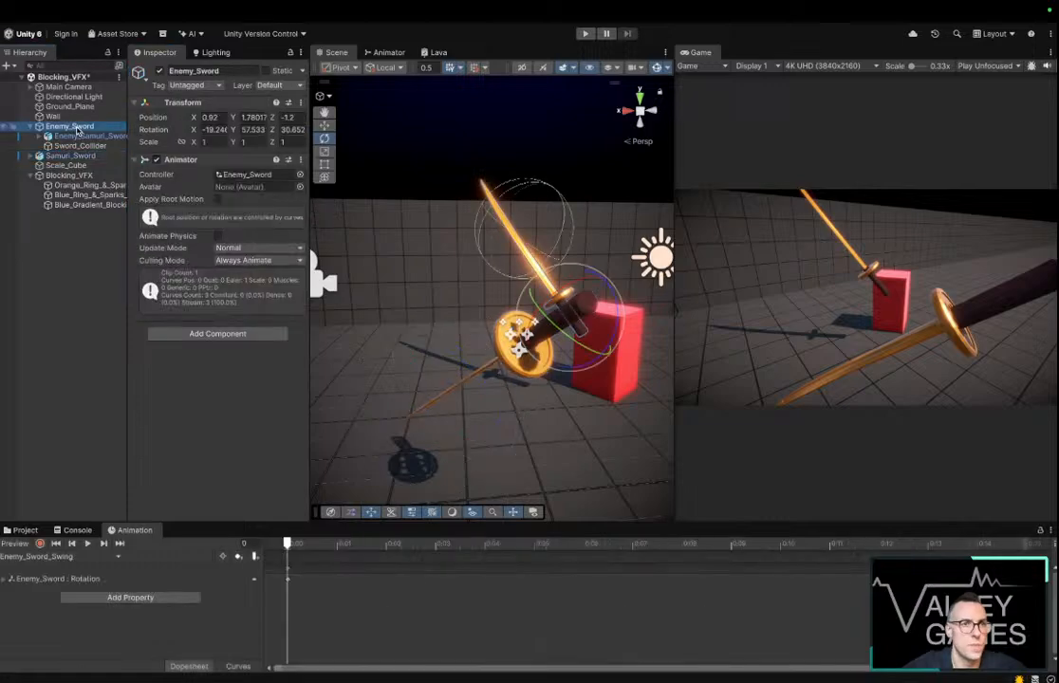
{"action": "left_click", "coordinate": [82, 146]}
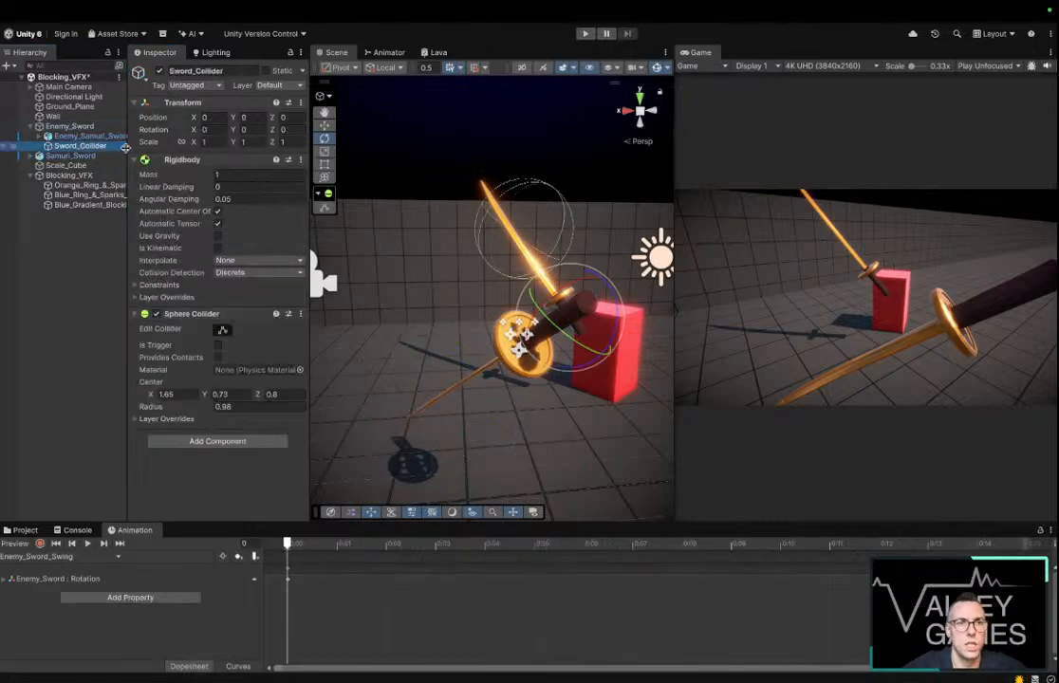
{"action": "left_click", "coordinate": [218, 346]}
{"action": "left_click", "coordinate": [92, 256]}
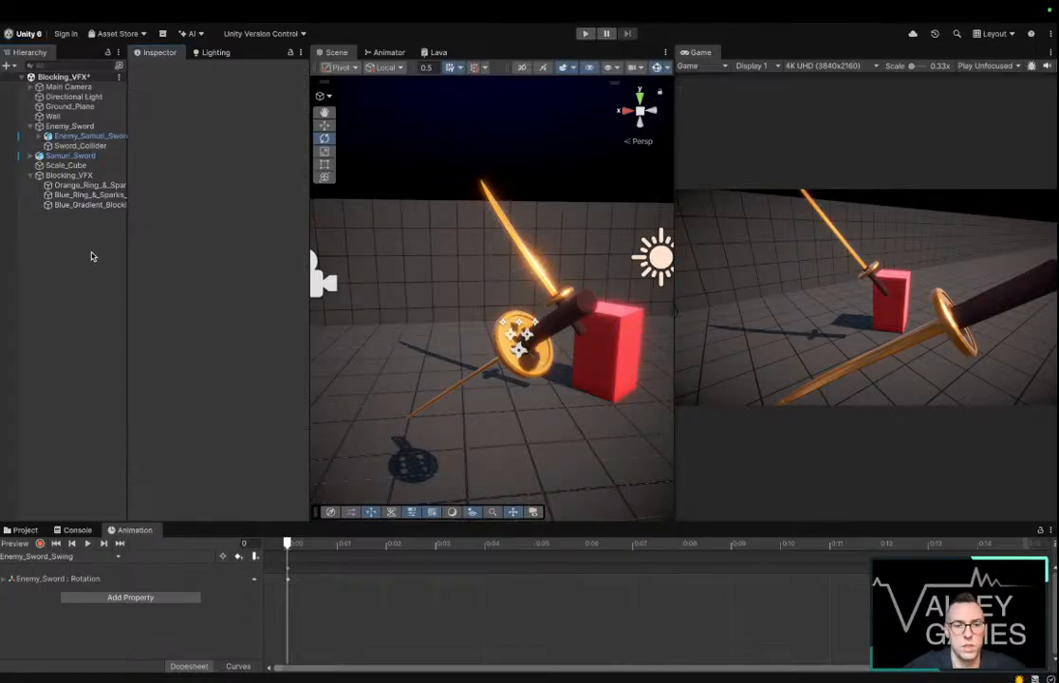
{"action": "left_click_drag", "start_coordinate": [418, 230], "coordinate": [415, 260], "text": "alt"}
{"action": "left_click_drag", "start_coordinate": [418, 257], "coordinate": [422, 251], "text": "alt"}
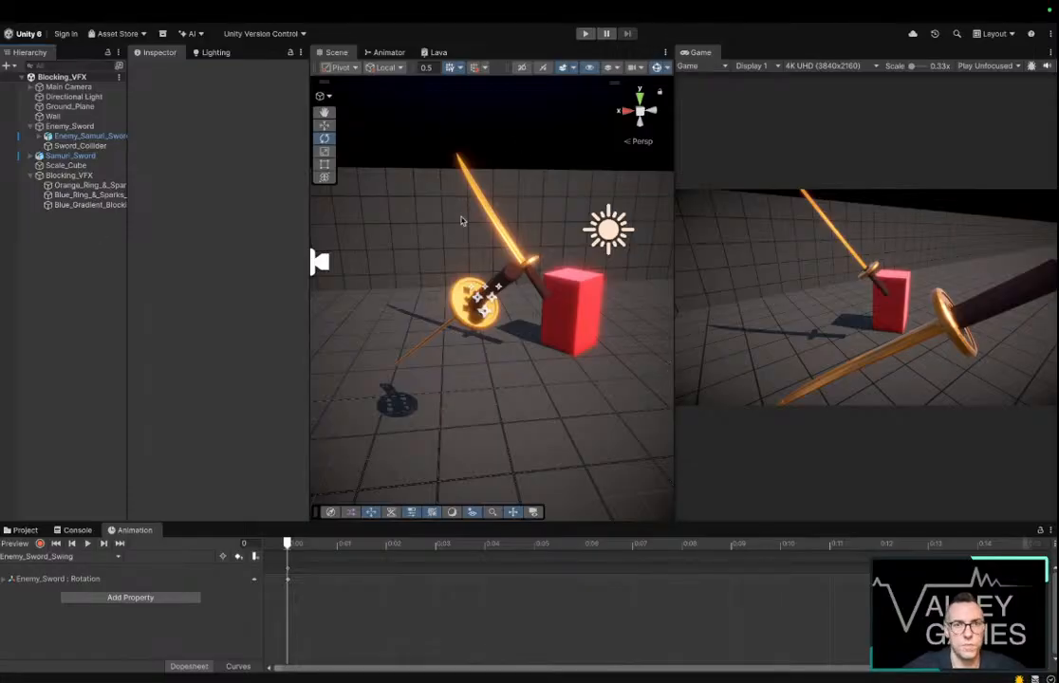
Turn Blocking_VFX into a prefab in the Prefabs folder and check the scene instance's overrides
{"action": "right_click_drag", "start_coordinate": [520, 175], "coordinate": [474, 362]}
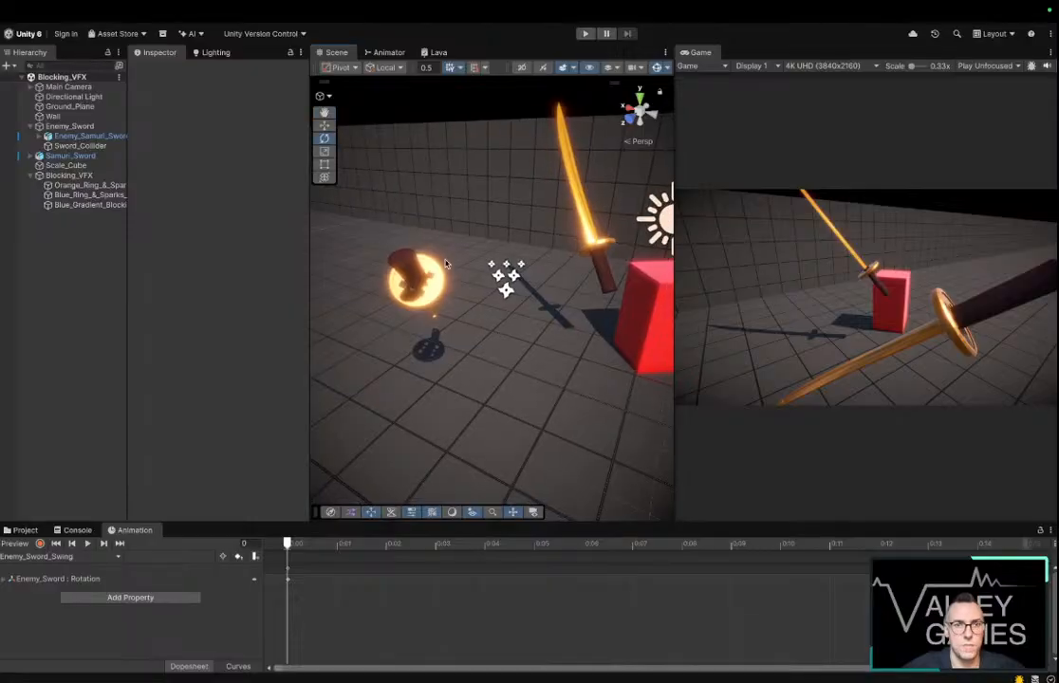
{"action": "right_click_drag", "start_coordinate": [447, 263], "coordinate": [684, 273]}
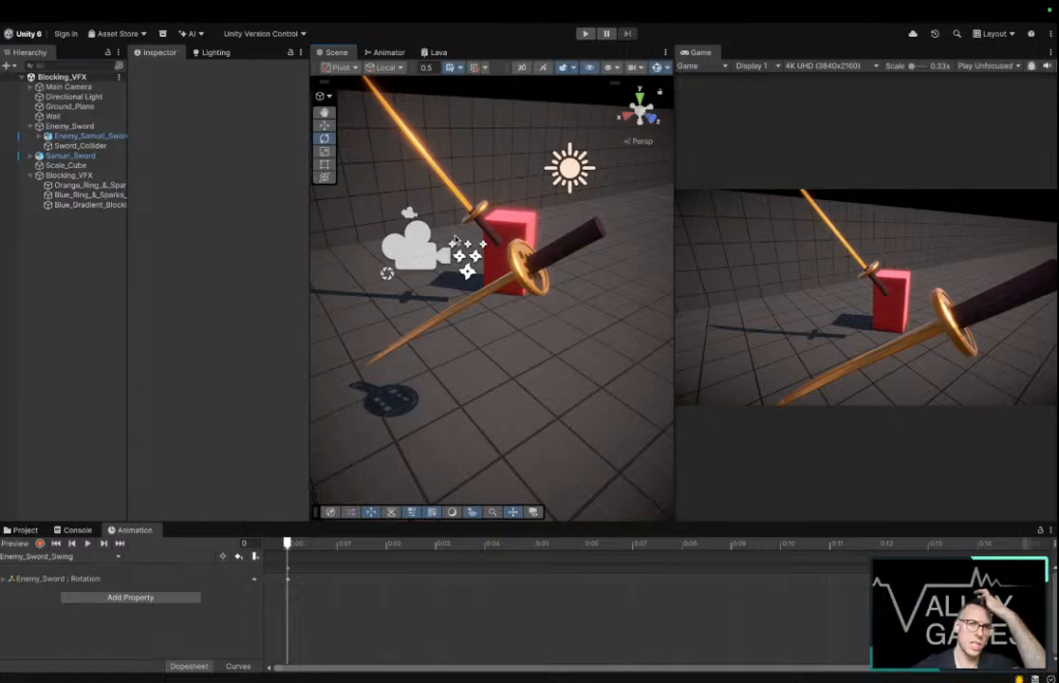
{"action": "left_click", "coordinate": [21, 530]}
{"action": "left_click", "coordinate": [68, 176]}
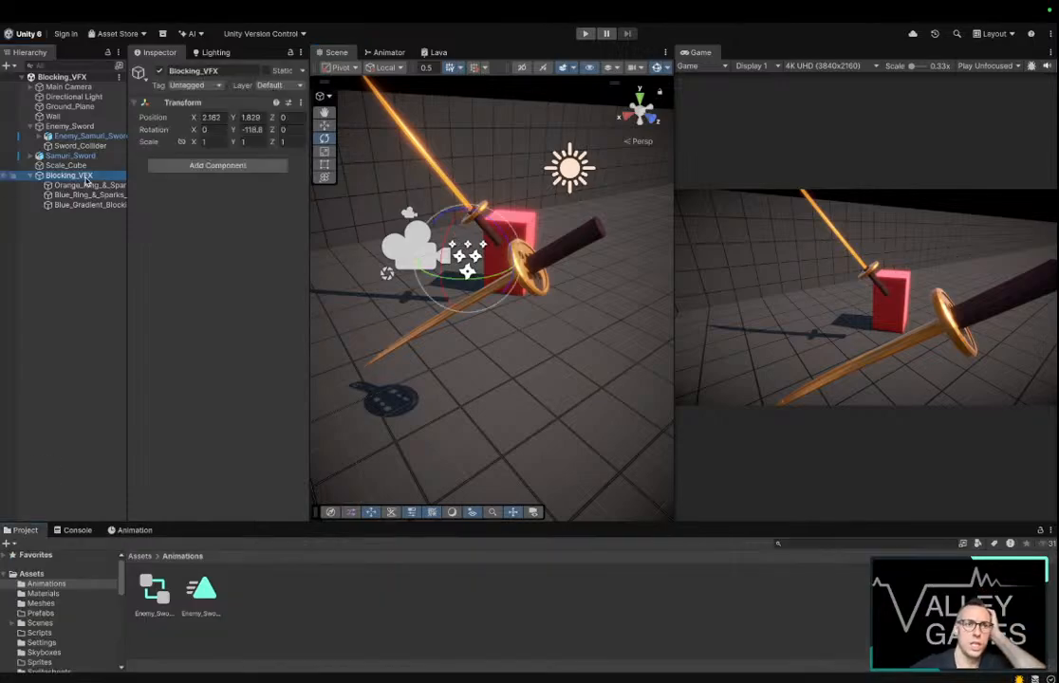
{"action": "left_click", "coordinate": [76, 615]}
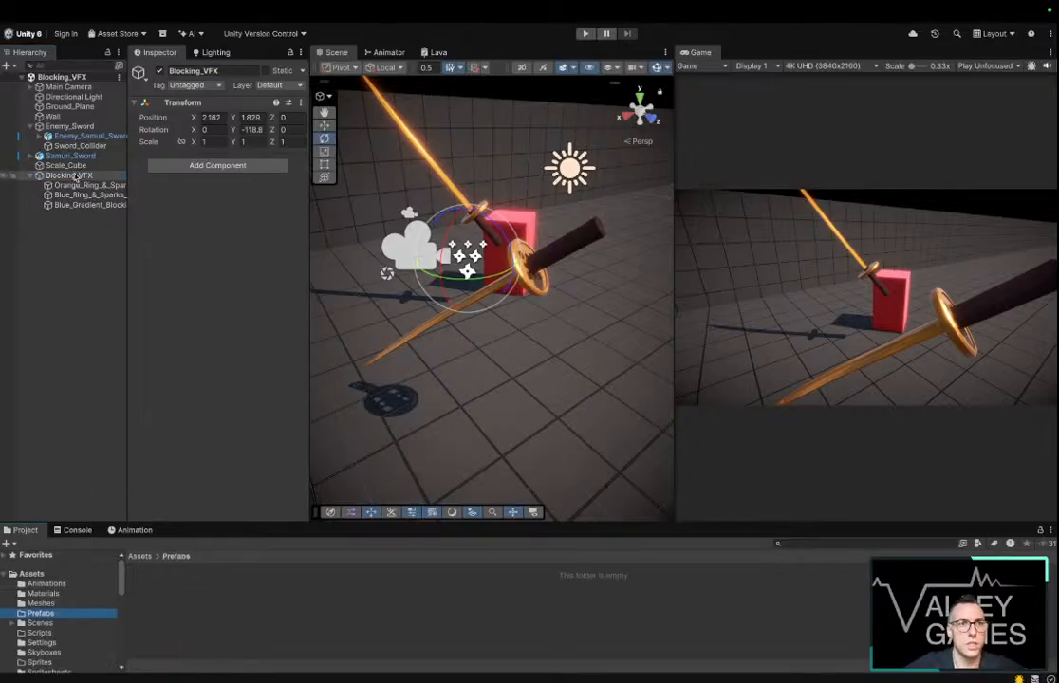
{"action": "left_click_drag", "start_coordinate": [74, 178], "coordinate": [169, 605]}
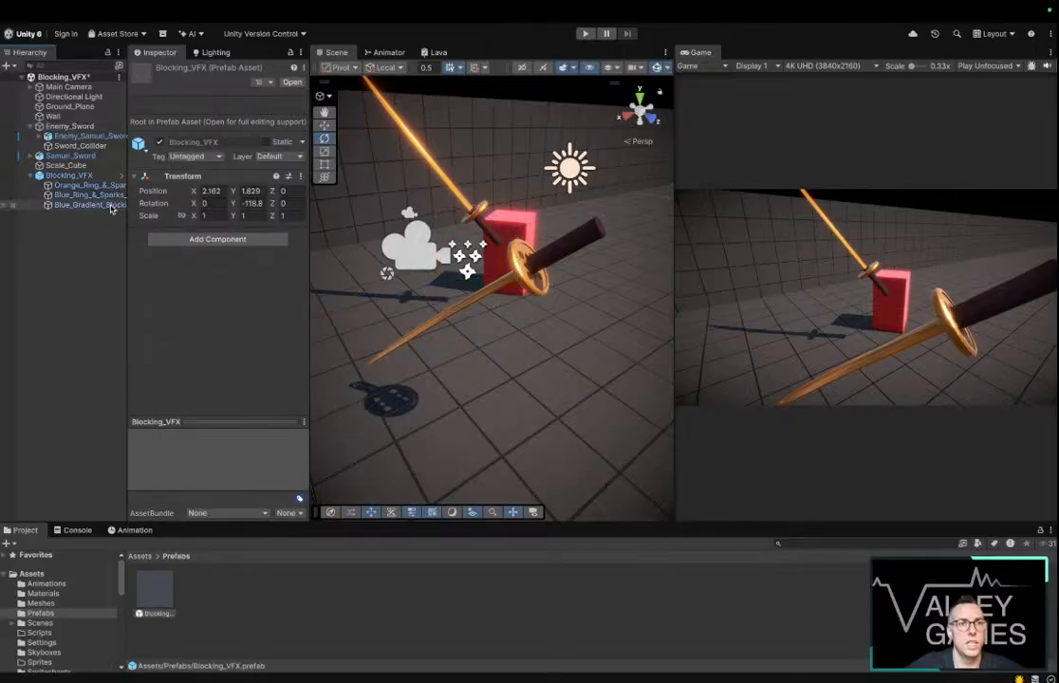
{"action": "left_click", "coordinate": [93, 246]}
{"action": "left_click", "coordinate": [68, 176]}
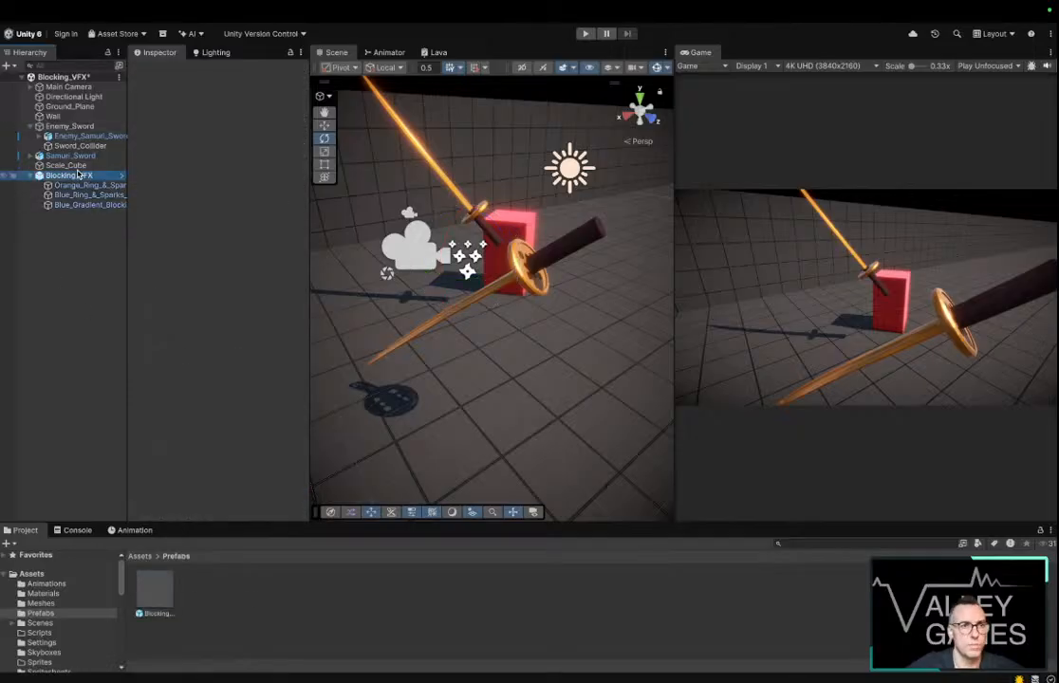
{"action": "left_click", "coordinate": [187, 118]}
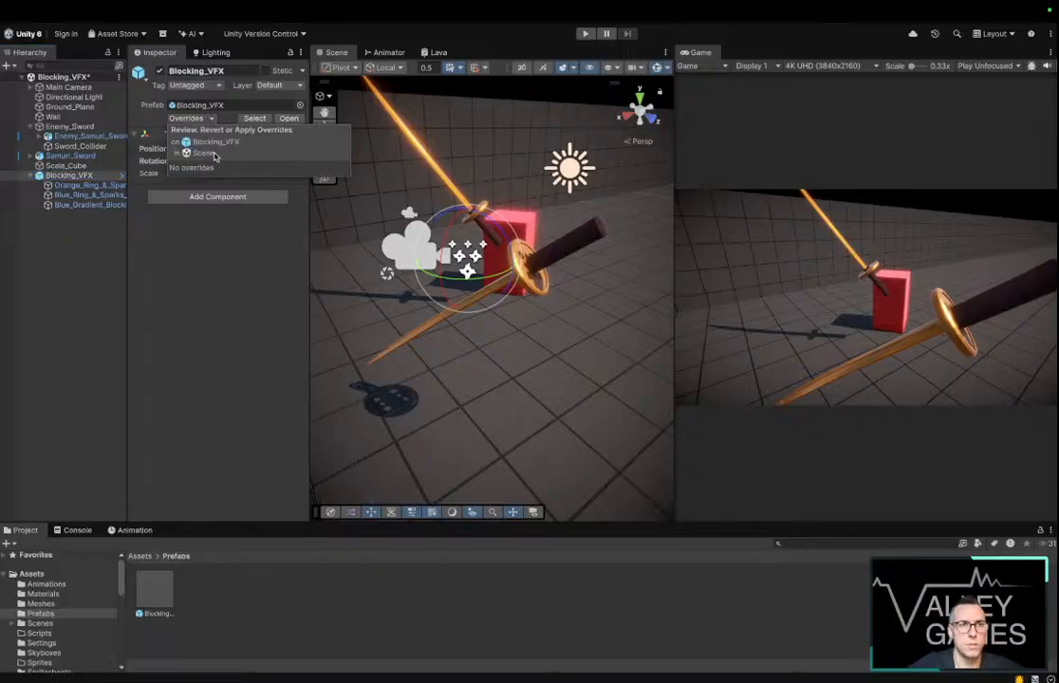
{"action": "left_click", "coordinate": [91, 245]}
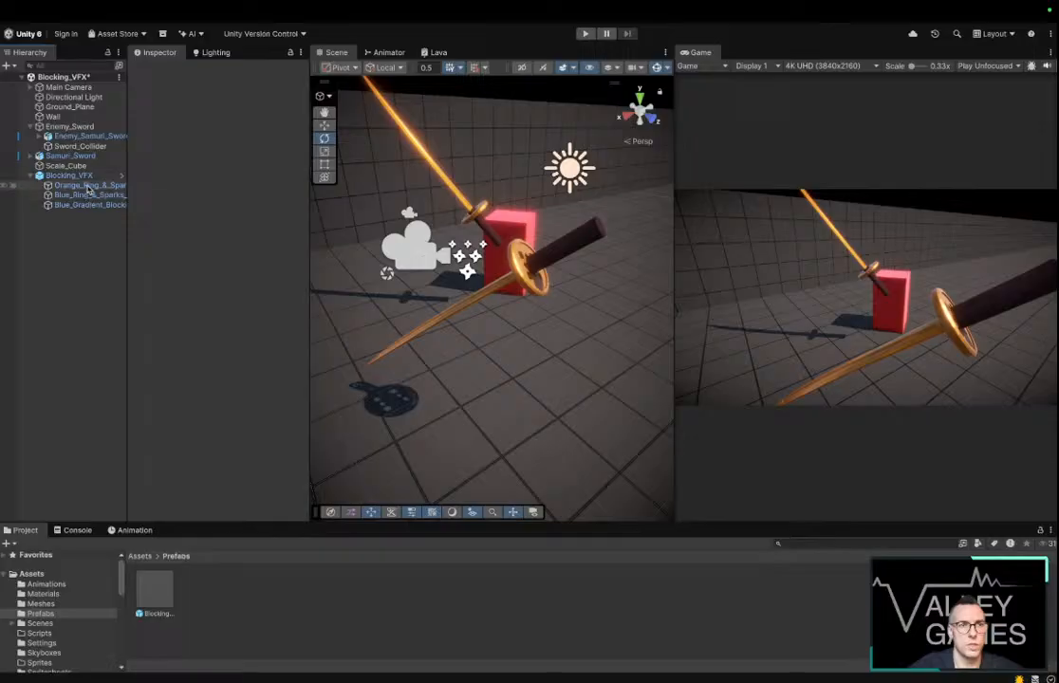
Preview Orange_Ring_&_Sparks_Blocking_VFX at playback time 0.35 and raise its renderer's Max Particle Size to 14.71
{"action": "left_click", "coordinate": [96, 187]}
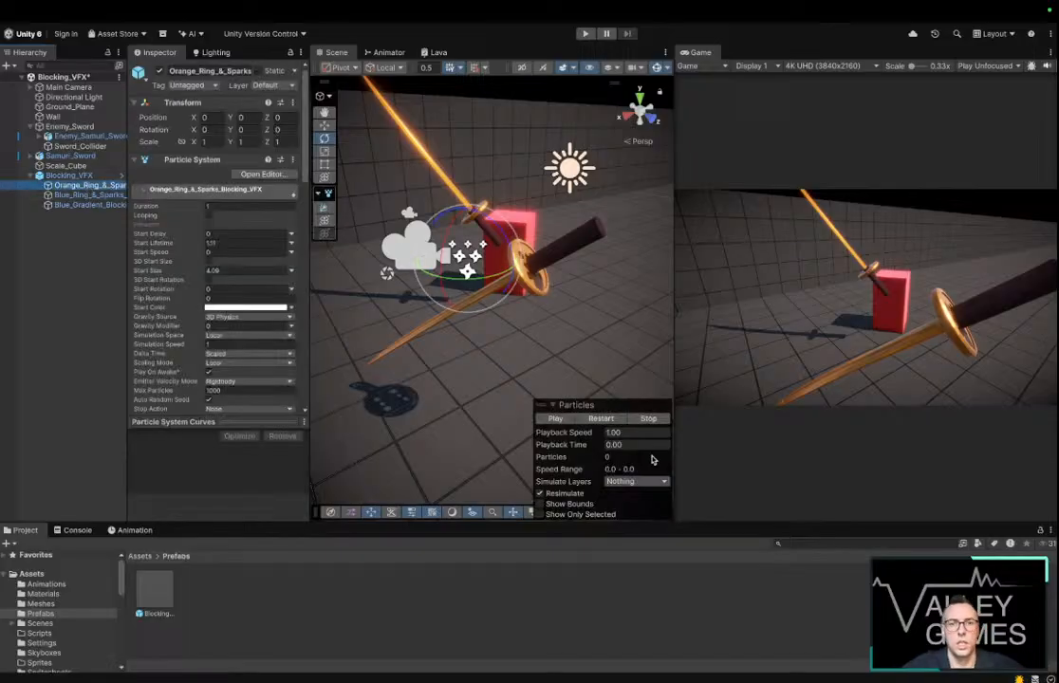
{"action": "left_click", "coordinate": [560, 419]}
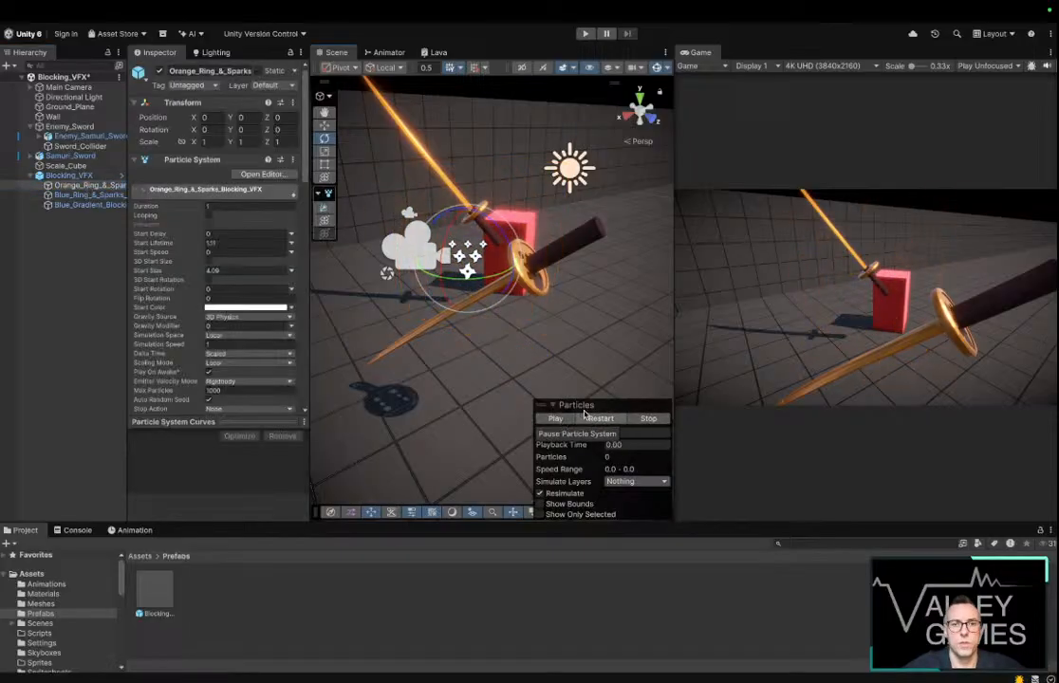
{"action": "left_click", "coordinate": [588, 418]}
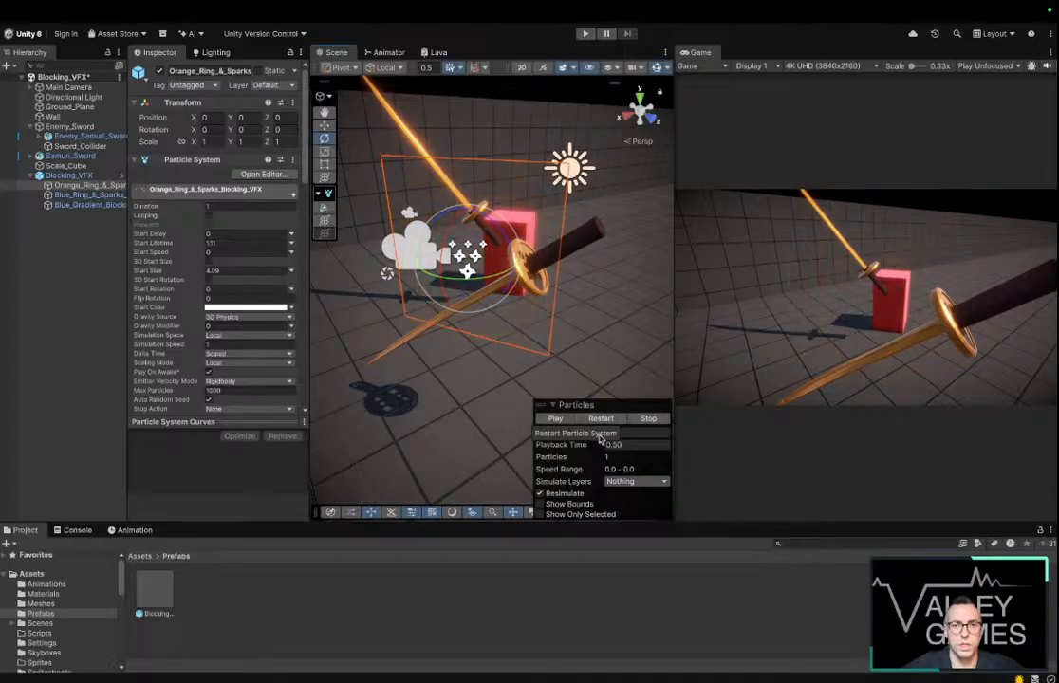
{"action": "left_click", "coordinate": [597, 419]}
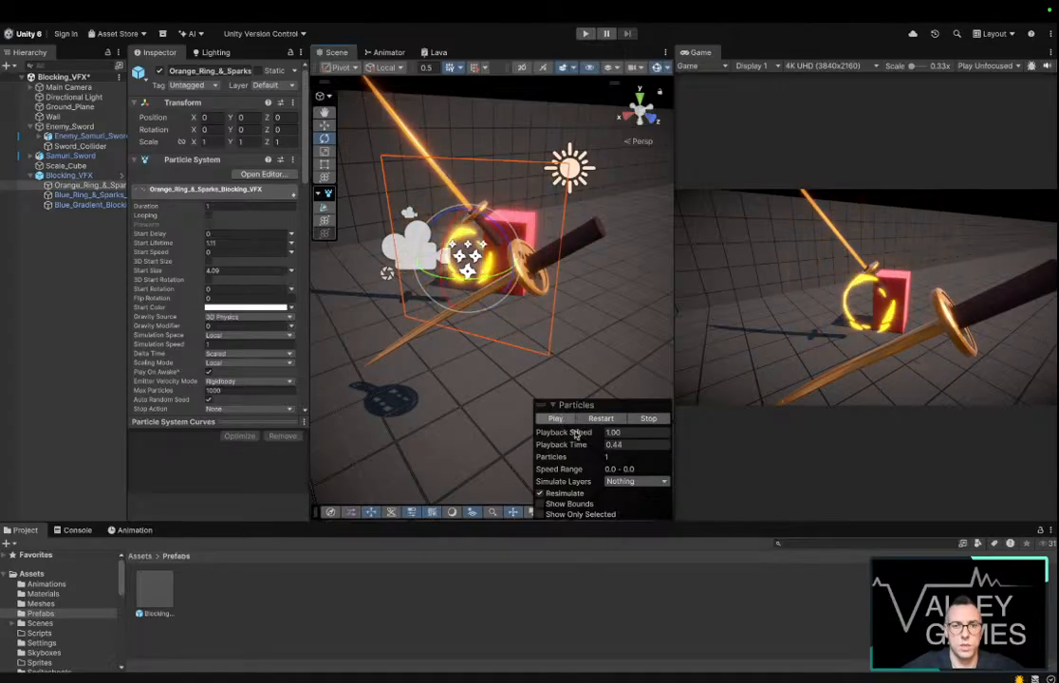
{"action": "mouse_move", "coordinate": [573, 444]}
{"action": "left_mouse_down"}
{"action": "mouse_move", "coordinate": [598, 445]}
{"action": "mouse_move", "coordinate": [560, 442]}
{"action": "left_mouse_up"}
{"action": "left_click_drag", "start_coordinate": [560, 305], "coordinate": [164, 239], "text": "alt"}
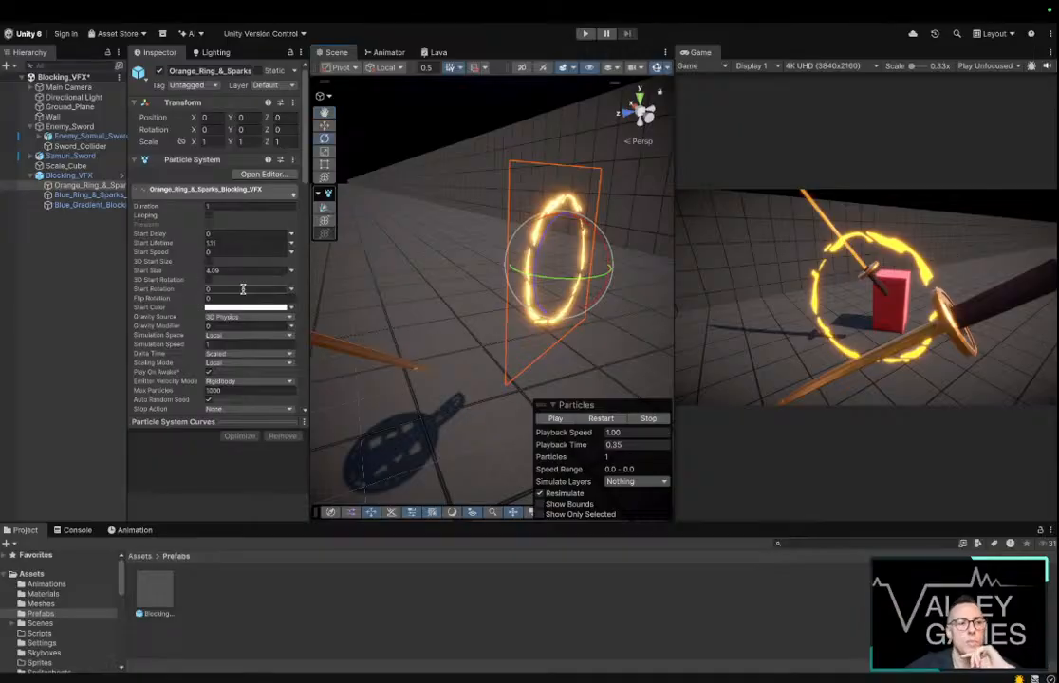
{"action": "scroll", "coordinate": [243, 289], "scroll_direction": "down", "scroll_amount": 10}
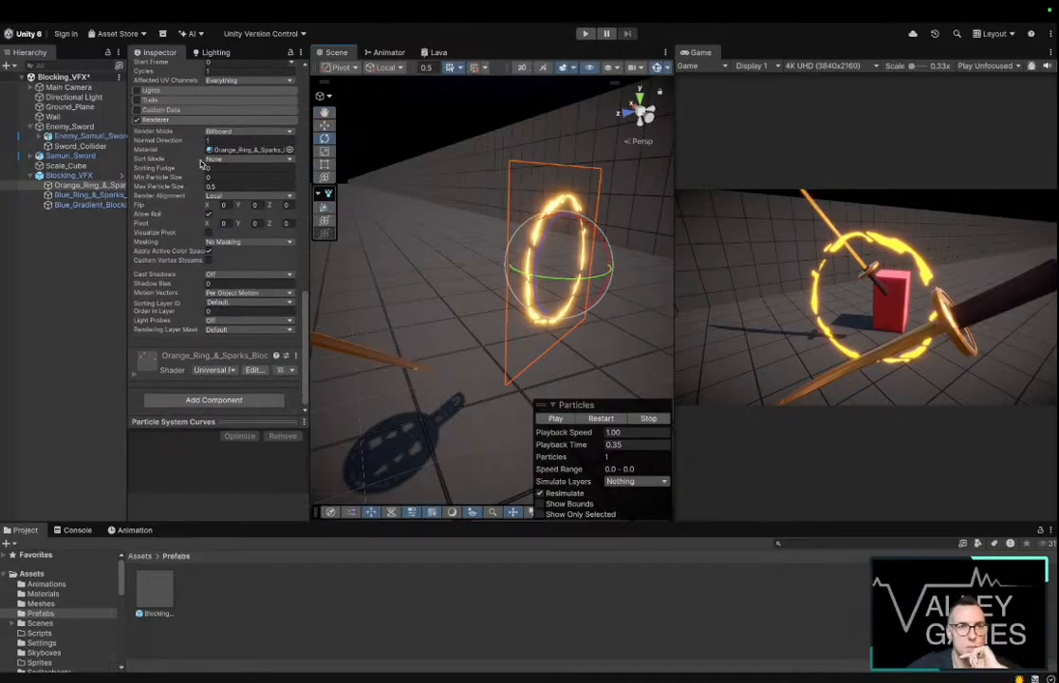
{"action": "left_click_drag", "start_coordinate": [160, 186], "coordinate": [418, 190]}
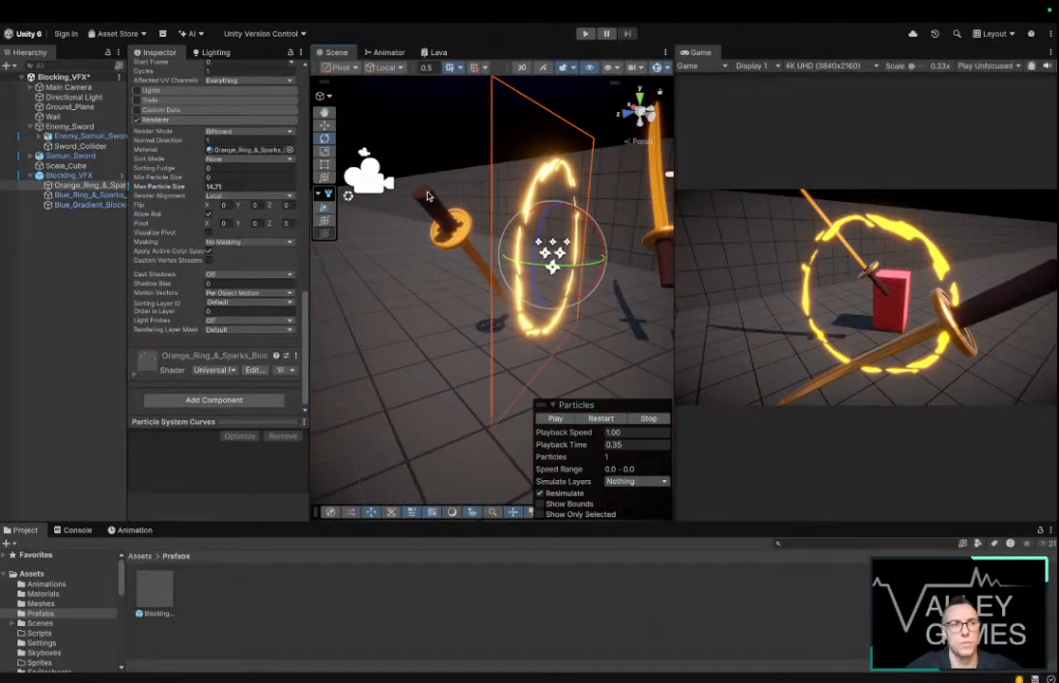
Apply all overrides of the Blocking_VFX instance to its prefab and save the scene
{"action": "left_click", "coordinate": [85, 177]}
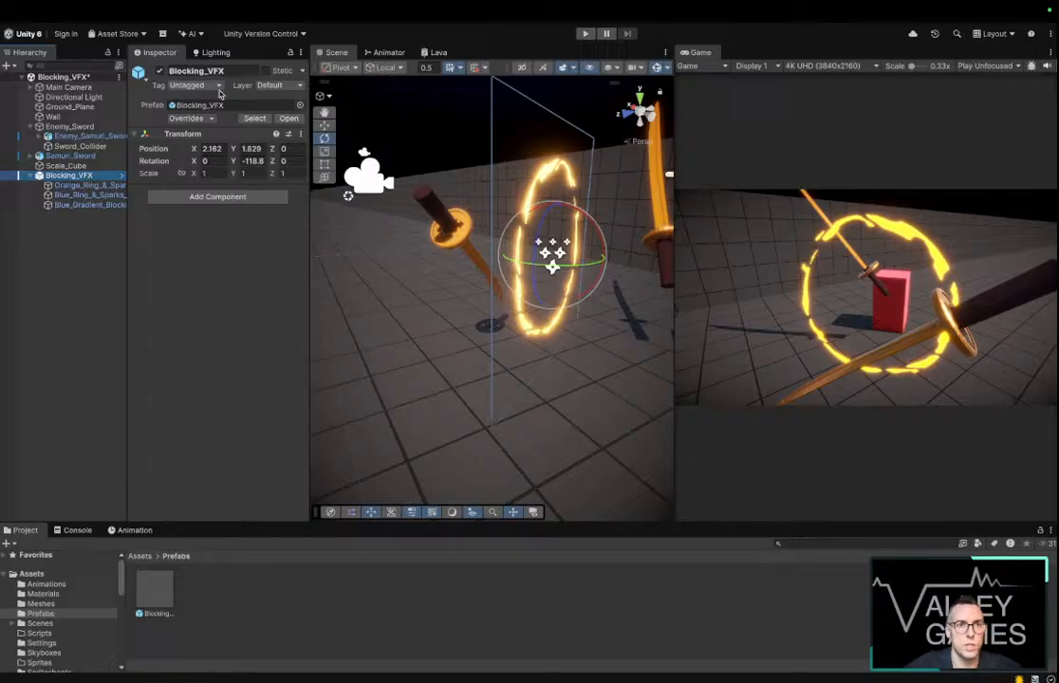
{"action": "left_click", "coordinate": [206, 118]}
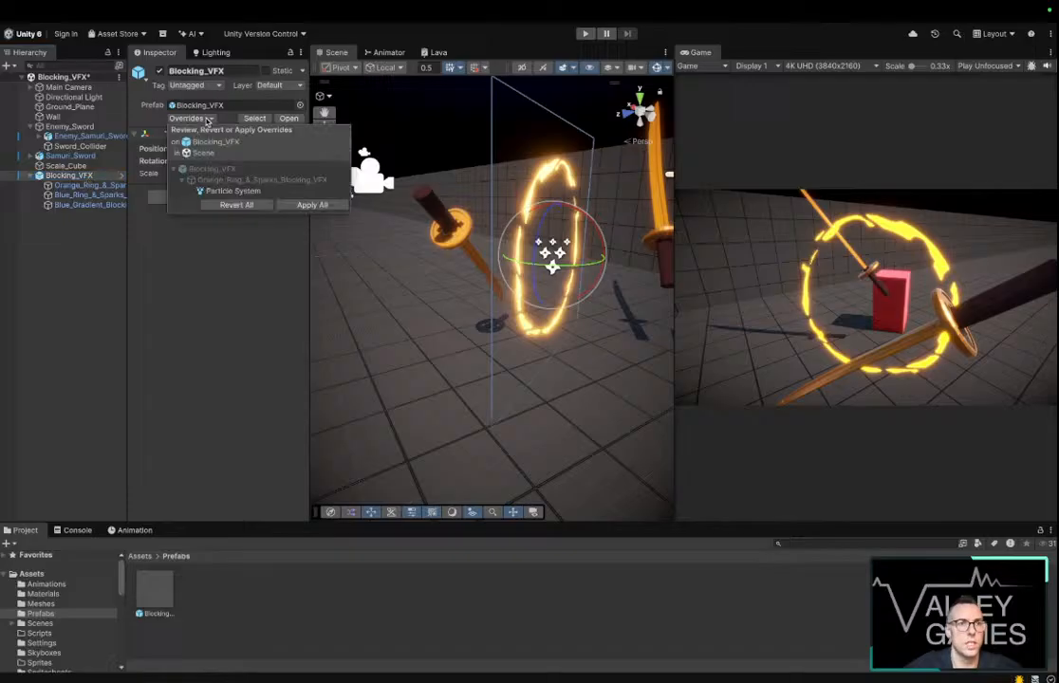
{"action": "left_click", "coordinate": [309, 206]}
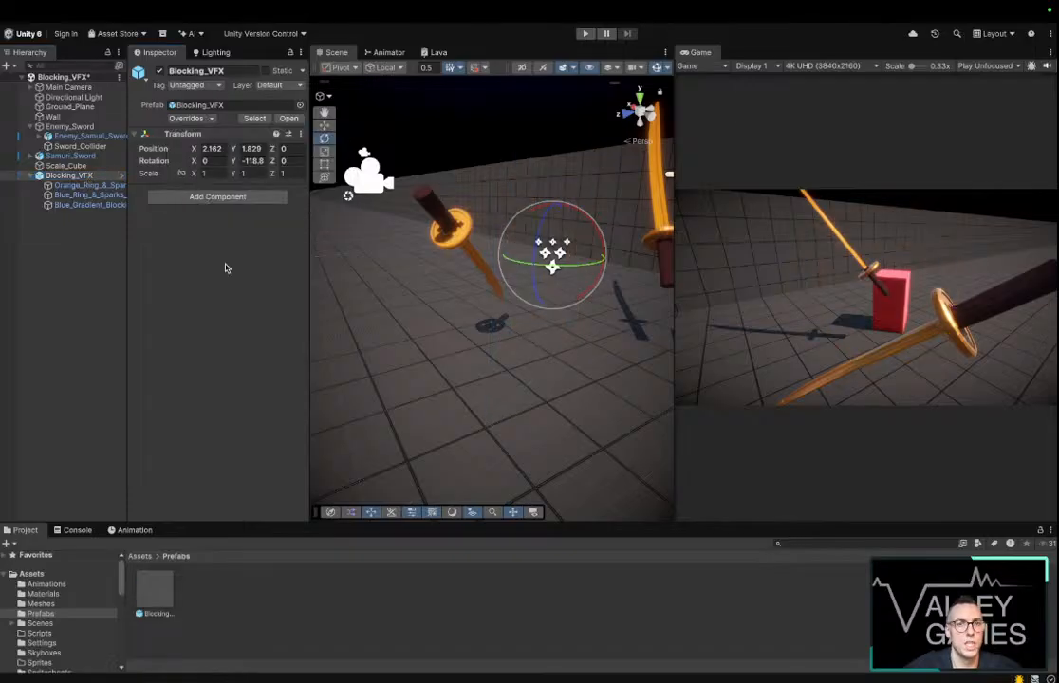
{"action": "left_click", "coordinate": [83, 309]}
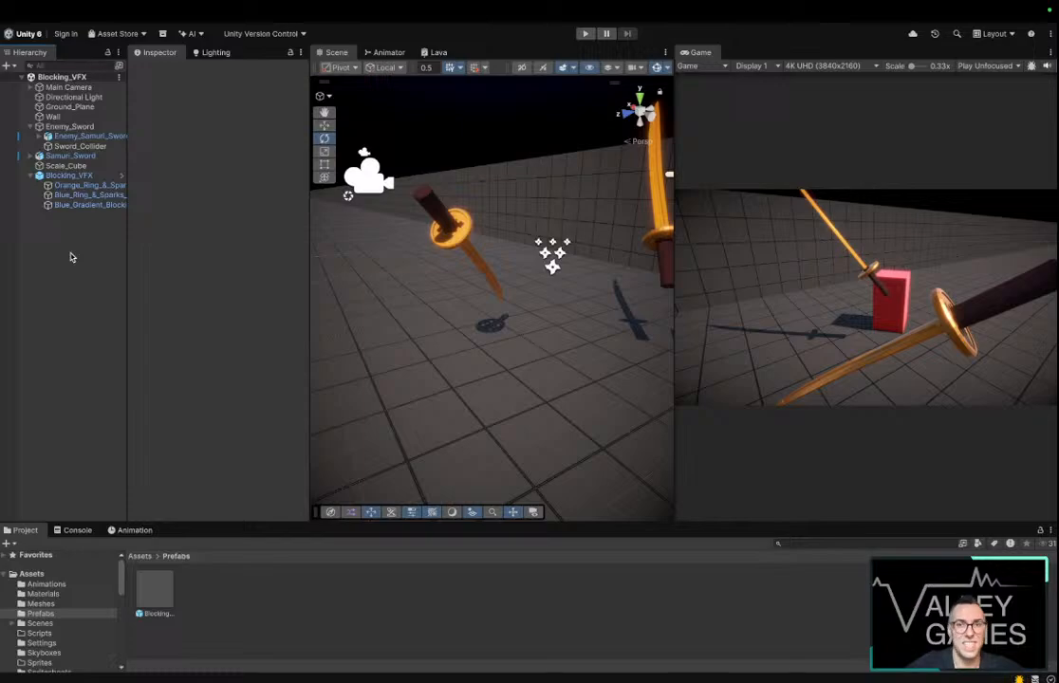
Review the component settings of Blocking_VFX, Sword_Collider and Samuri_Sword
{"action": "left_click", "coordinate": [21, 177]}
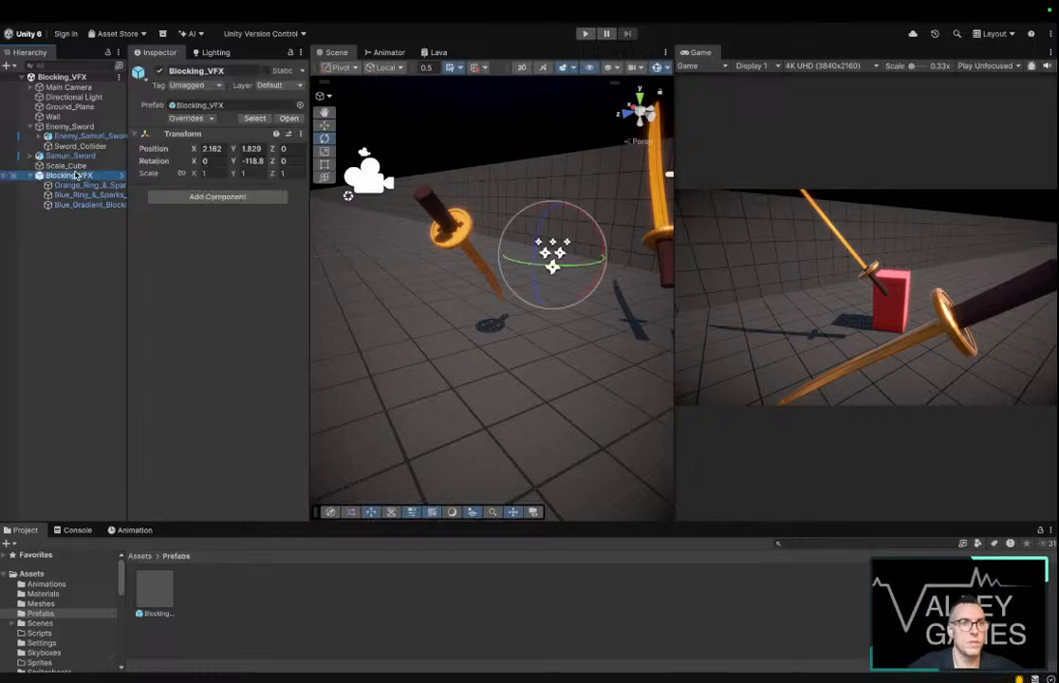
{"action": "left_click", "coordinate": [88, 147]}
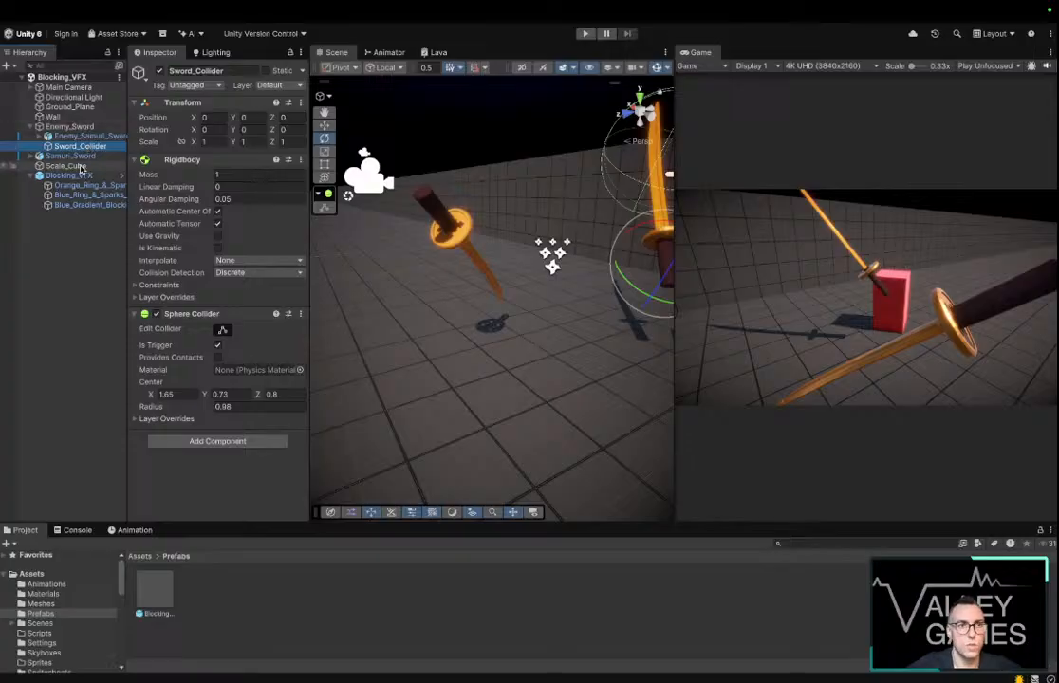
{"action": "left_click", "coordinate": [30, 157]}
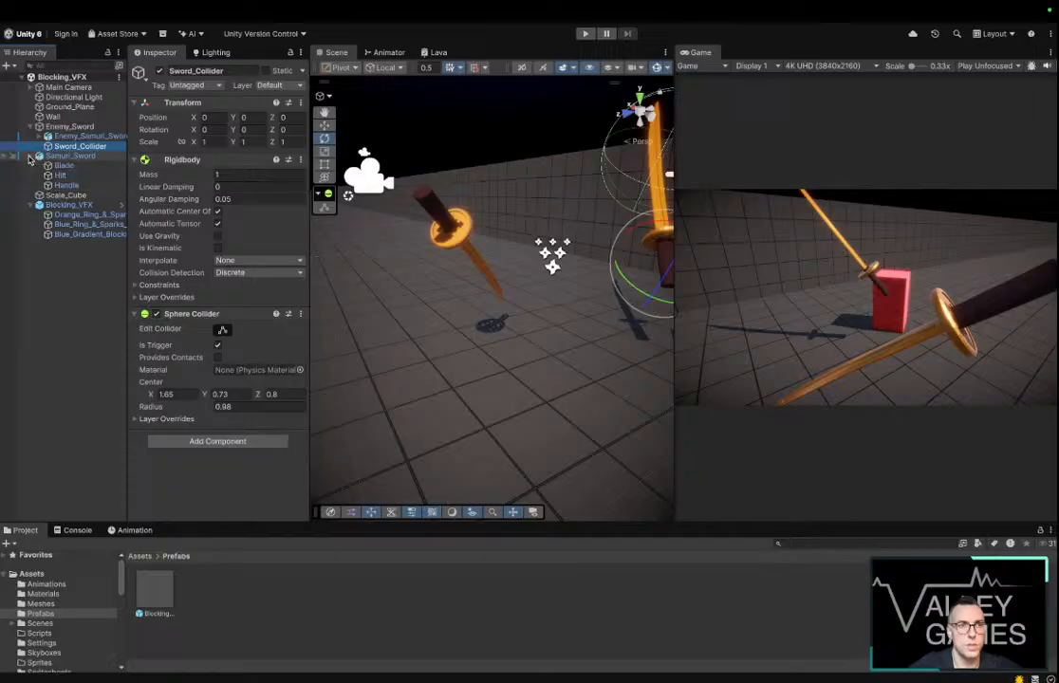
{"action": "left_click", "coordinate": [29, 157]}
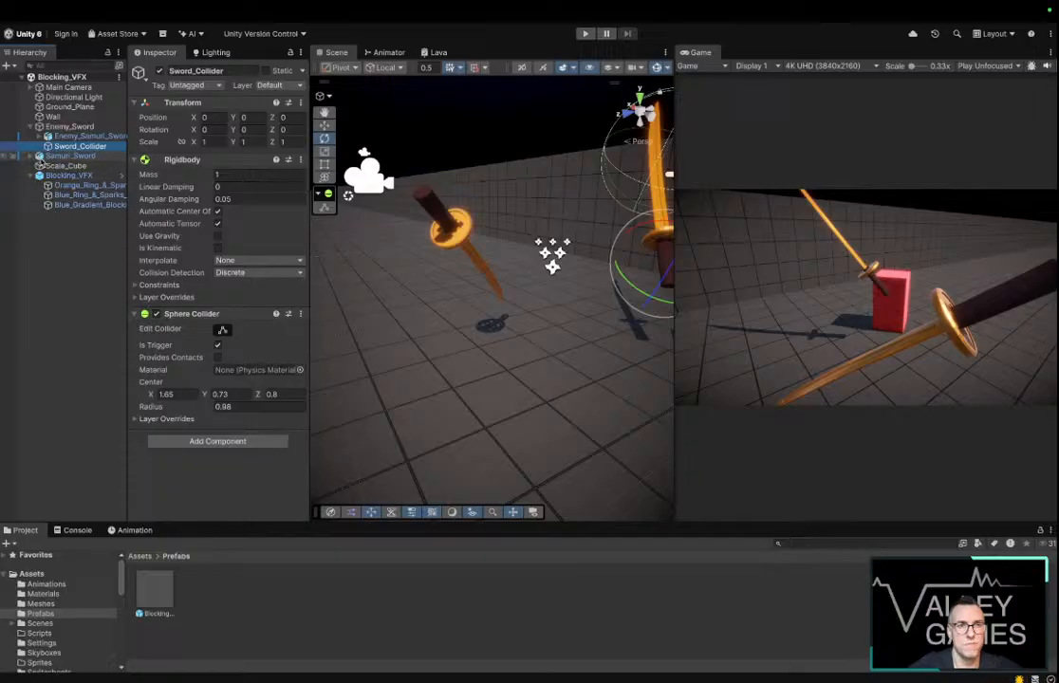
{"action": "left_click", "coordinate": [36, 157]}
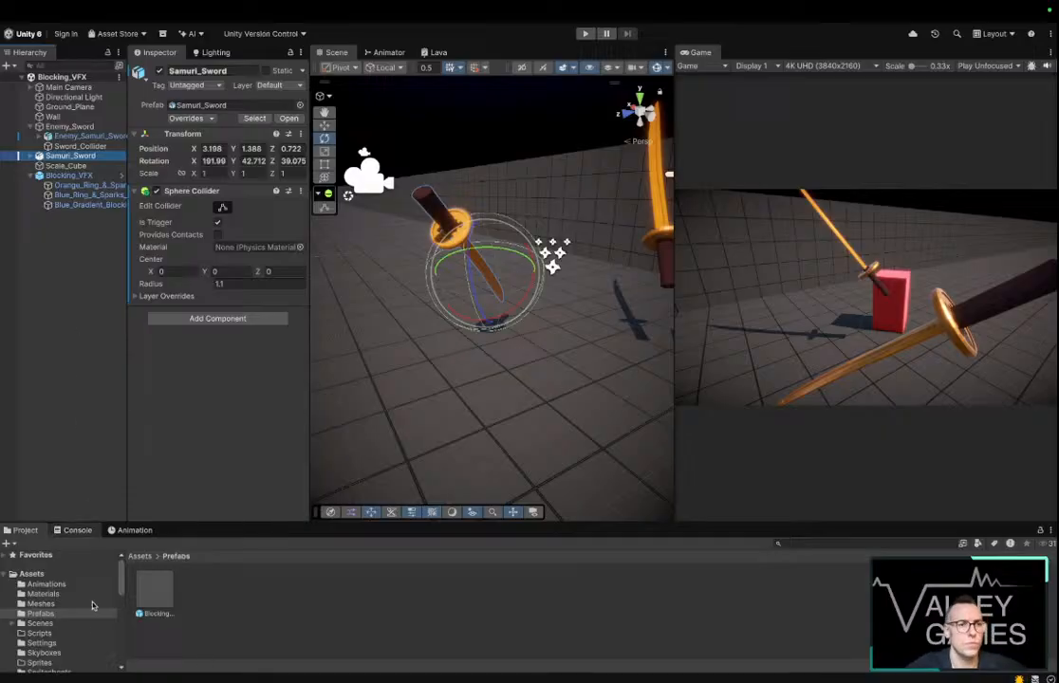
Create a MonoBehaviour script named Blocking in the Scripts folder and attach it to Samuri_Sword
{"action": "left_click", "coordinate": [39, 633]}
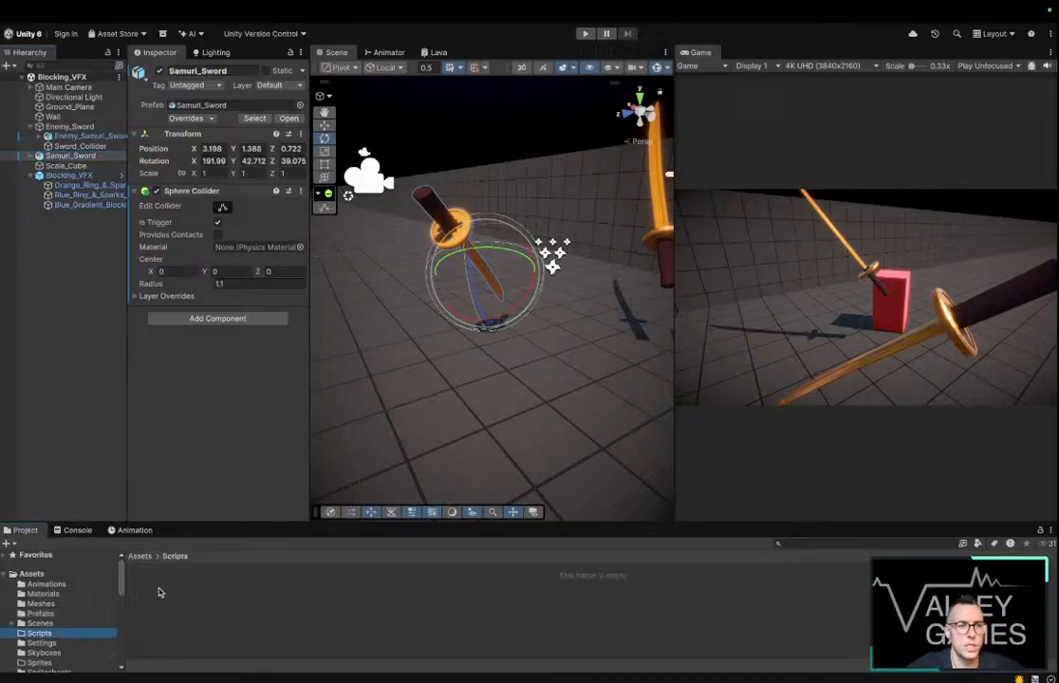
{"action": "right_click", "coordinate": [159, 592]}
{"action": "mouse_move", "coordinate": [272, 330]}
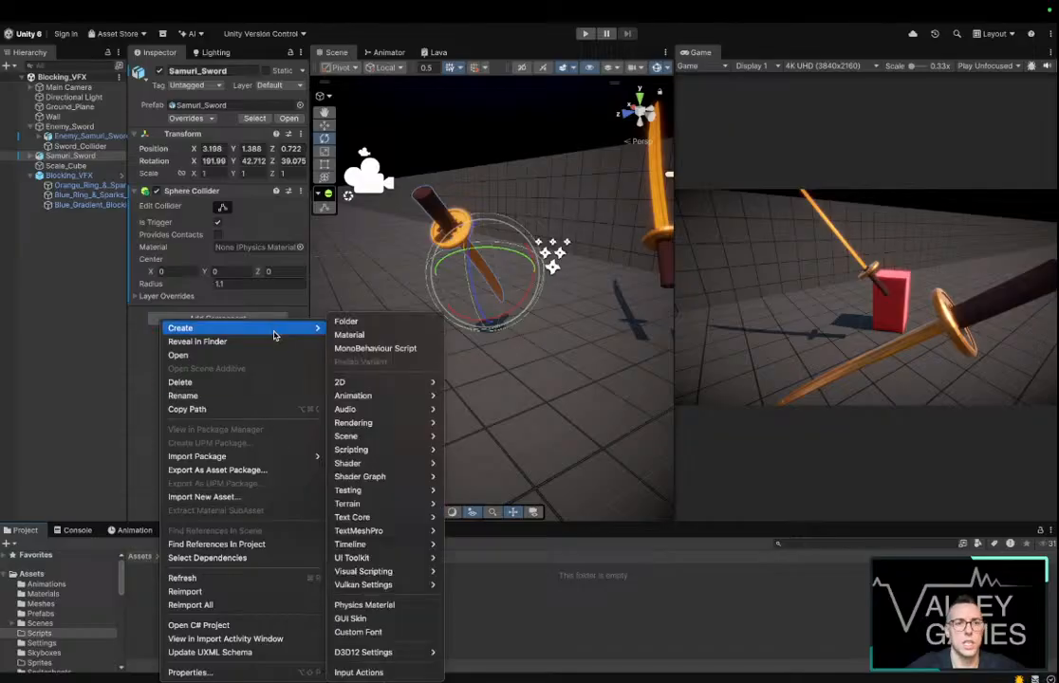
{"action": "left_click", "coordinate": [399, 348]}
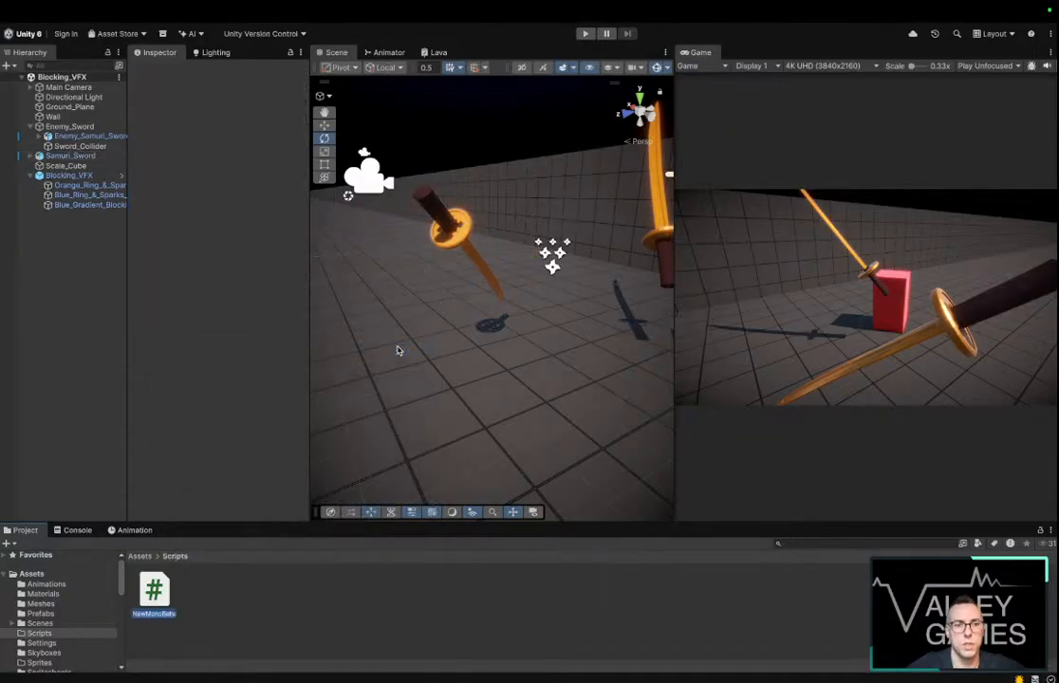
{"action": "type", "text": "B"}
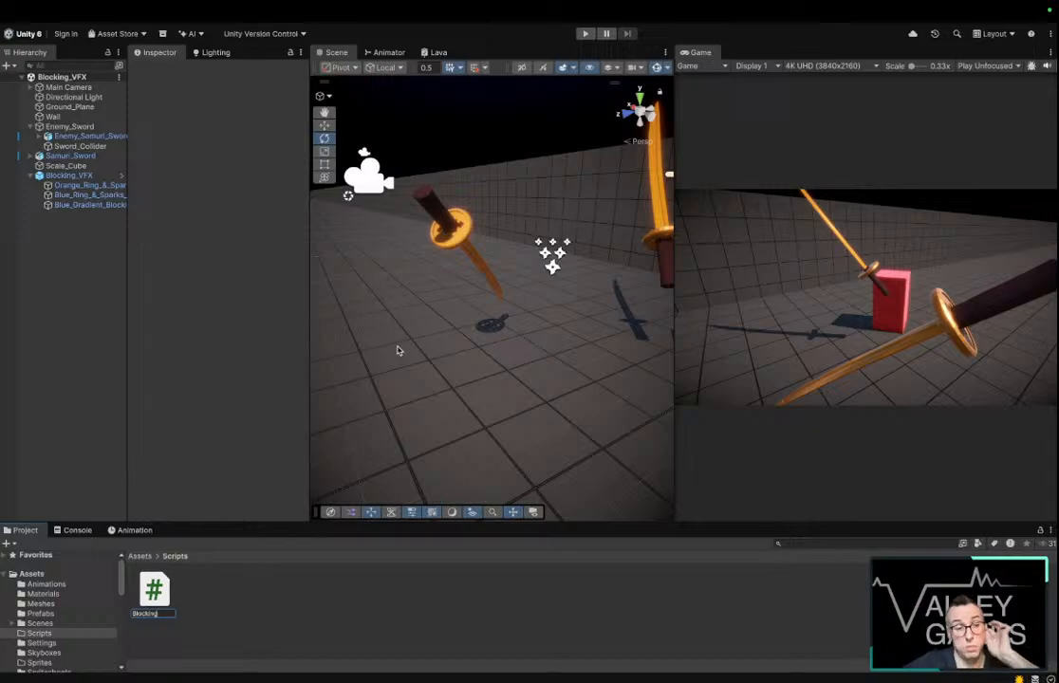
{"action": "type", "text": "locking"}
{"action": "key", "text": "Return"}
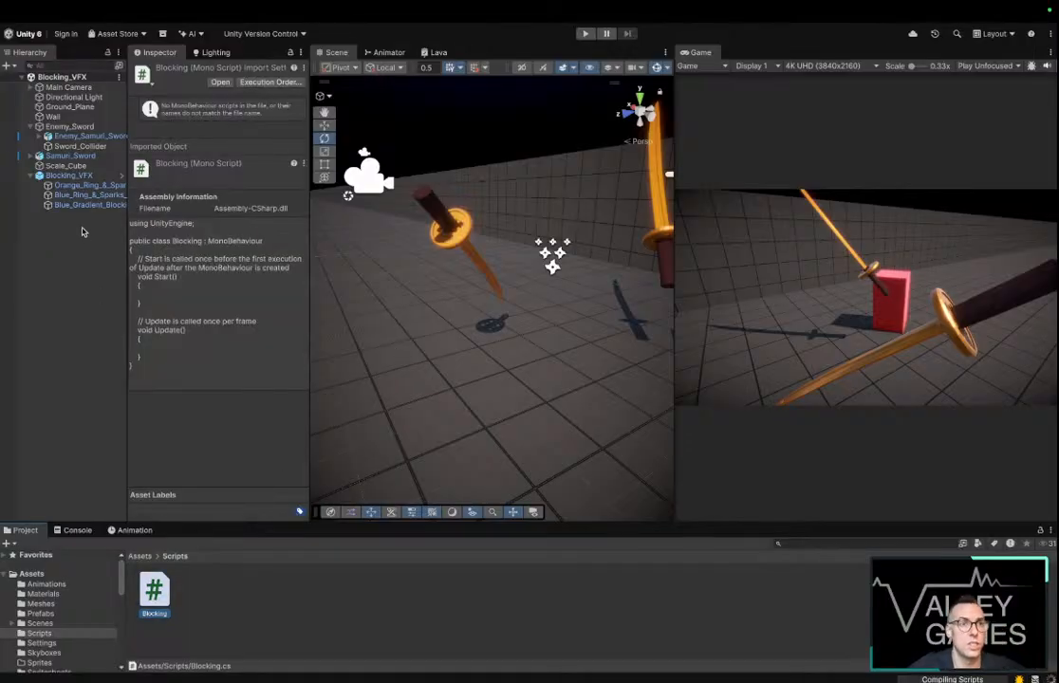
{"action": "left_click", "coordinate": [83, 157]}
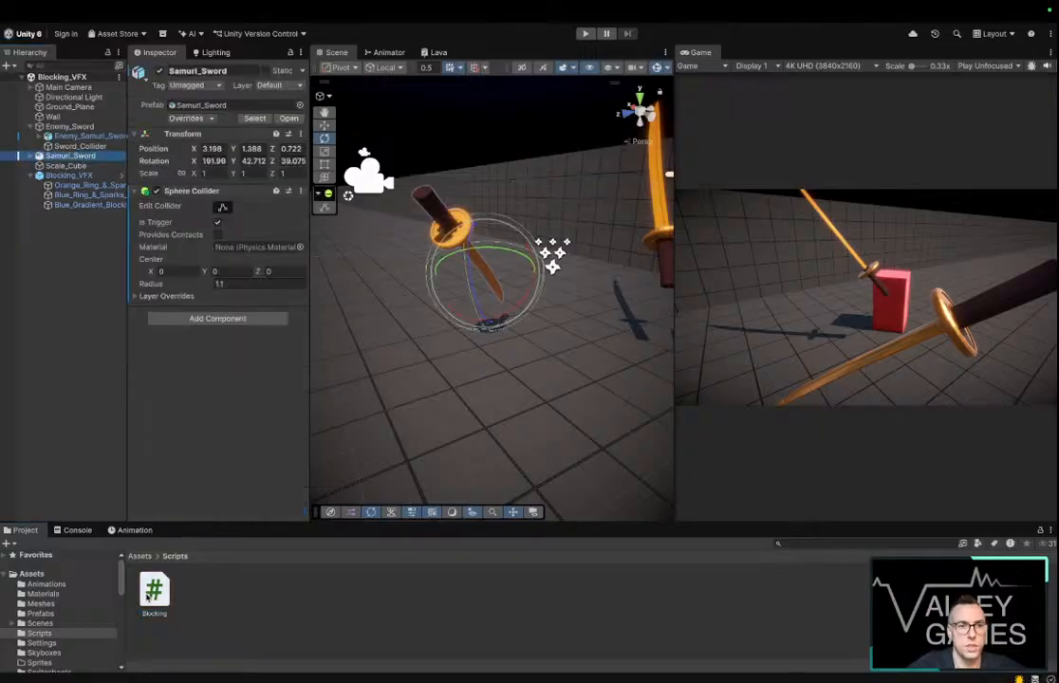
{"action": "left_click_drag", "start_coordinate": [155, 590], "coordinate": [192, 408]}
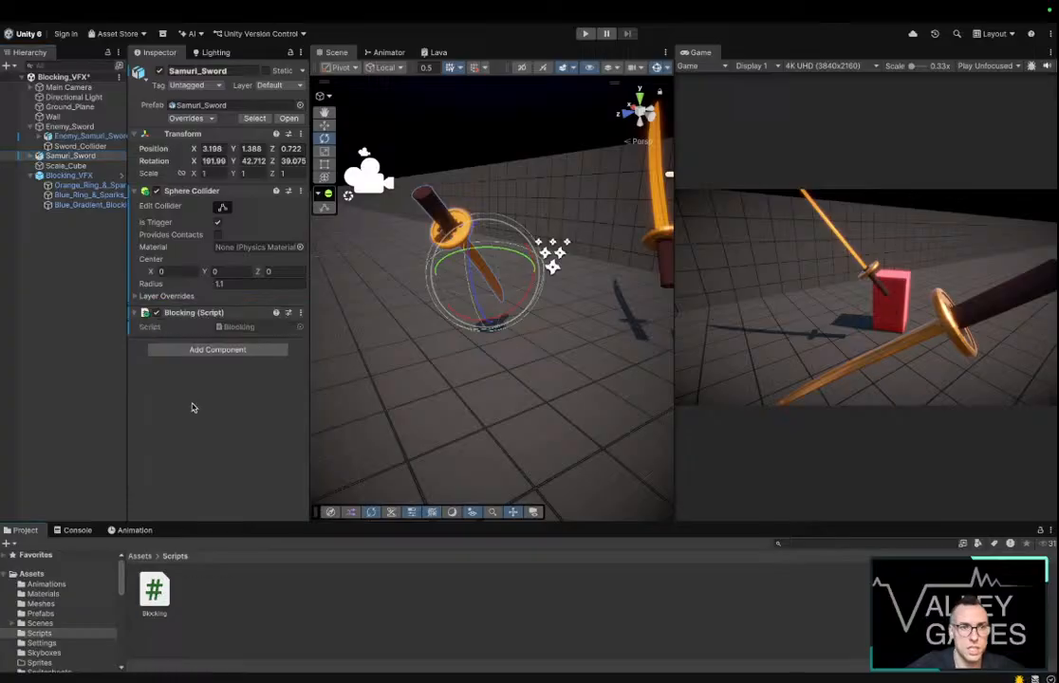
Open the Blocking script in Visual Studio Code and clear away the file explorer and the release notes
{"action": "left_click", "coordinate": [245, 328]}
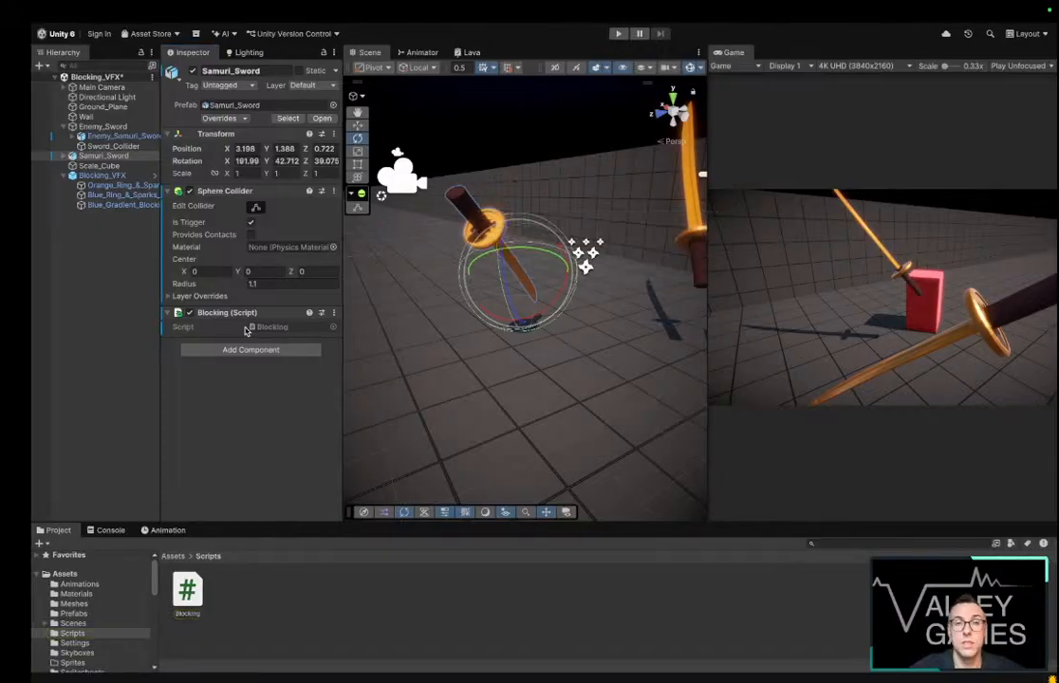
{"action": "double_click", "coordinate": [245, 327]}
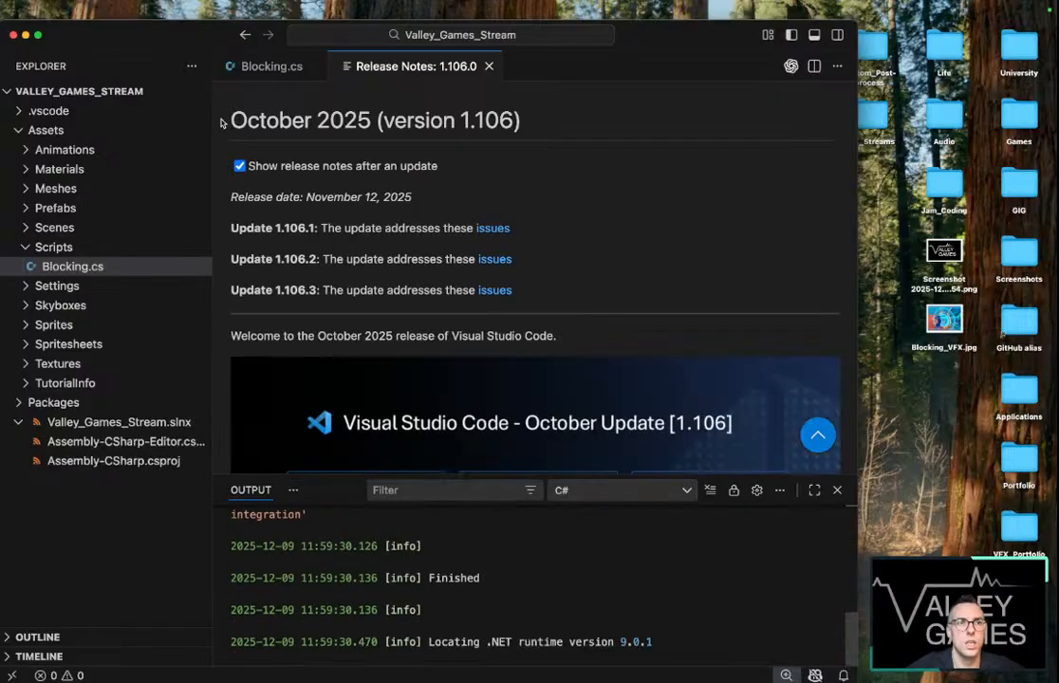
{"action": "left_click_drag", "start_coordinate": [212, 120], "coordinate": [6, 90]}
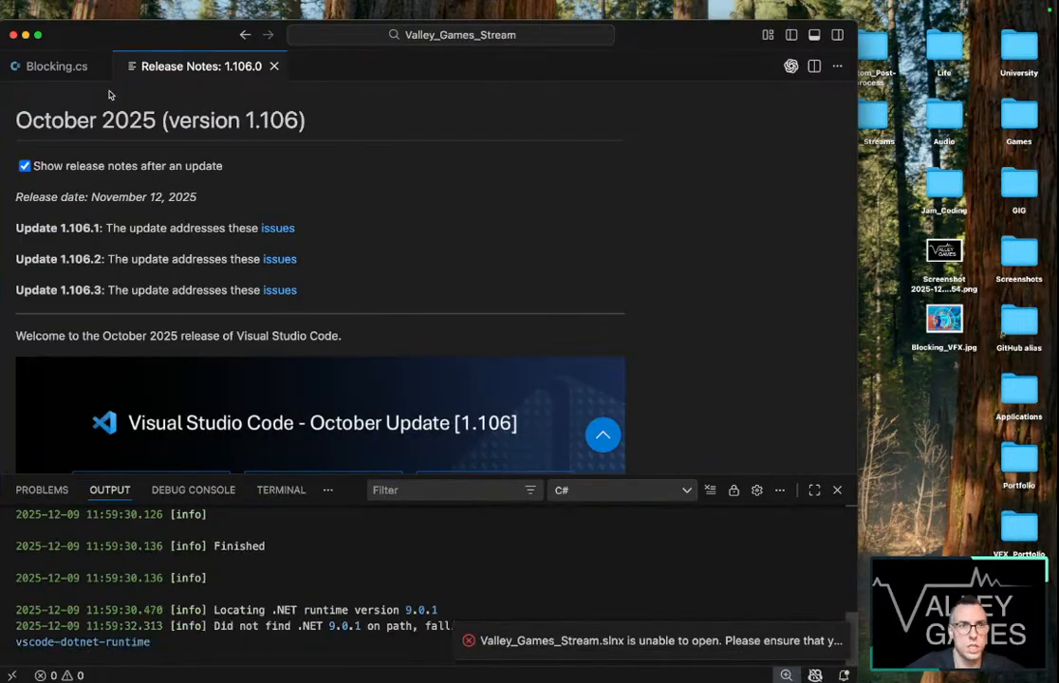
{"action": "left_click", "coordinate": [274, 66]}
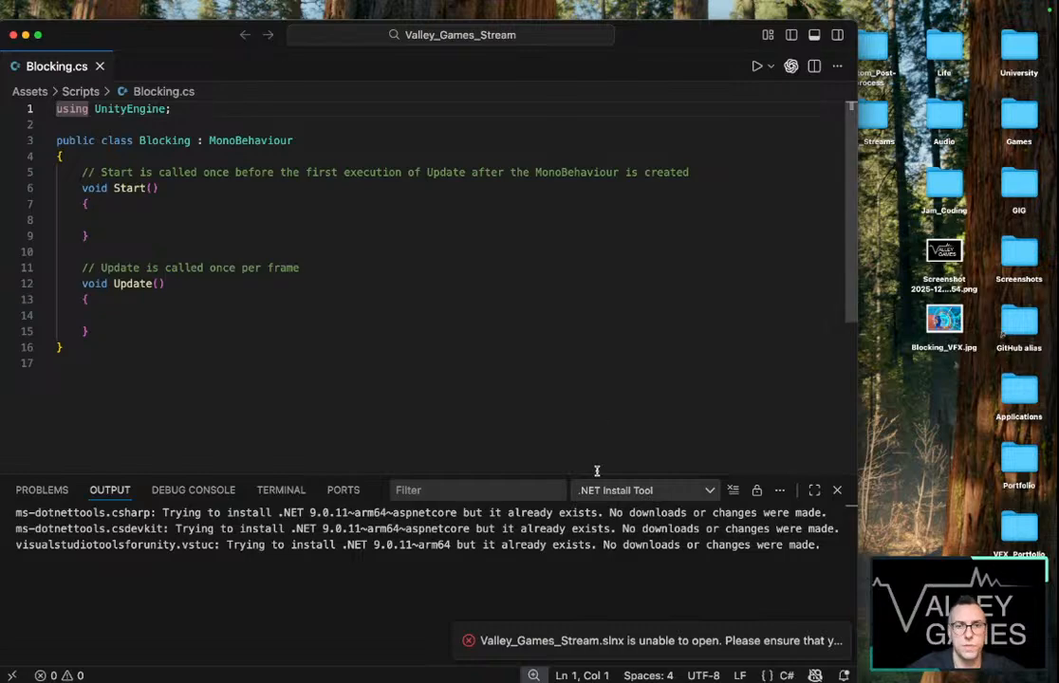
Close the output panel and add a [serializeField] attribute on a new line at the start of the Blocking class
{"action": "left_click", "coordinate": [837, 490]}
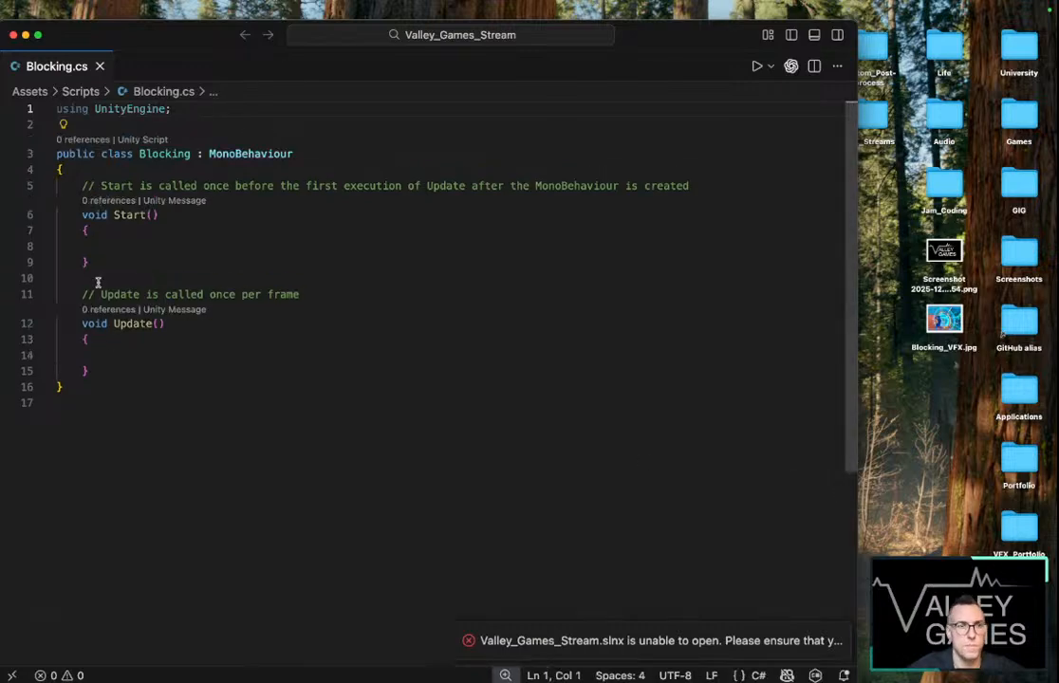
{"action": "left_click", "coordinate": [118, 363]}
{"action": "left_click", "coordinate": [159, 167]}
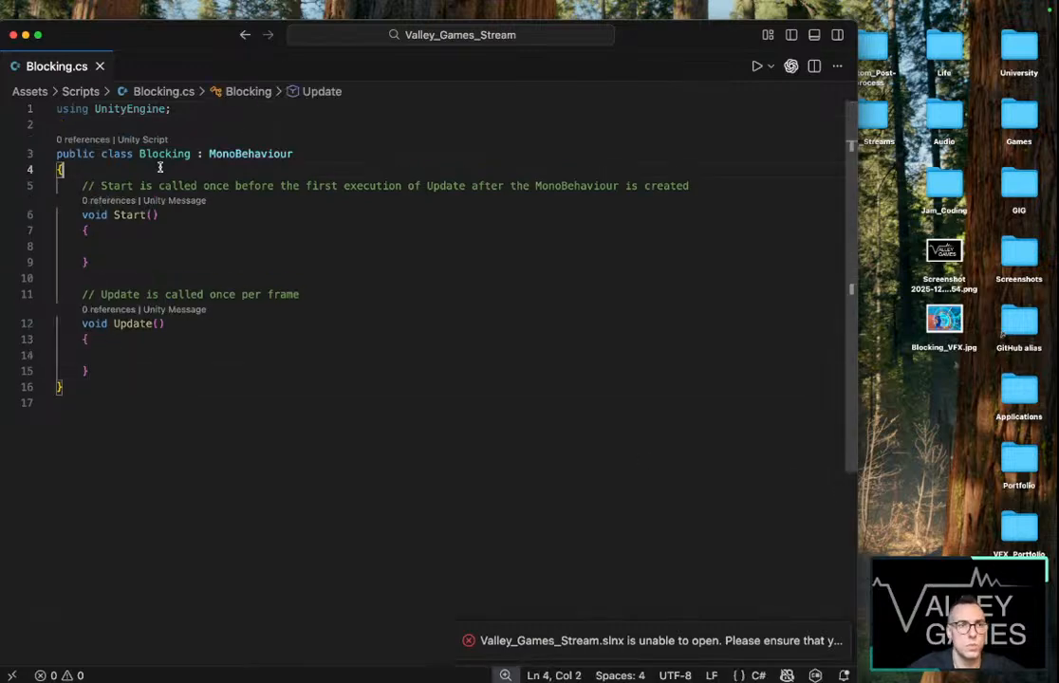
{"action": "key", "text": "Return"}
{"action": "key", "text": "Return"}
{"action": "key", "text": "Up"}
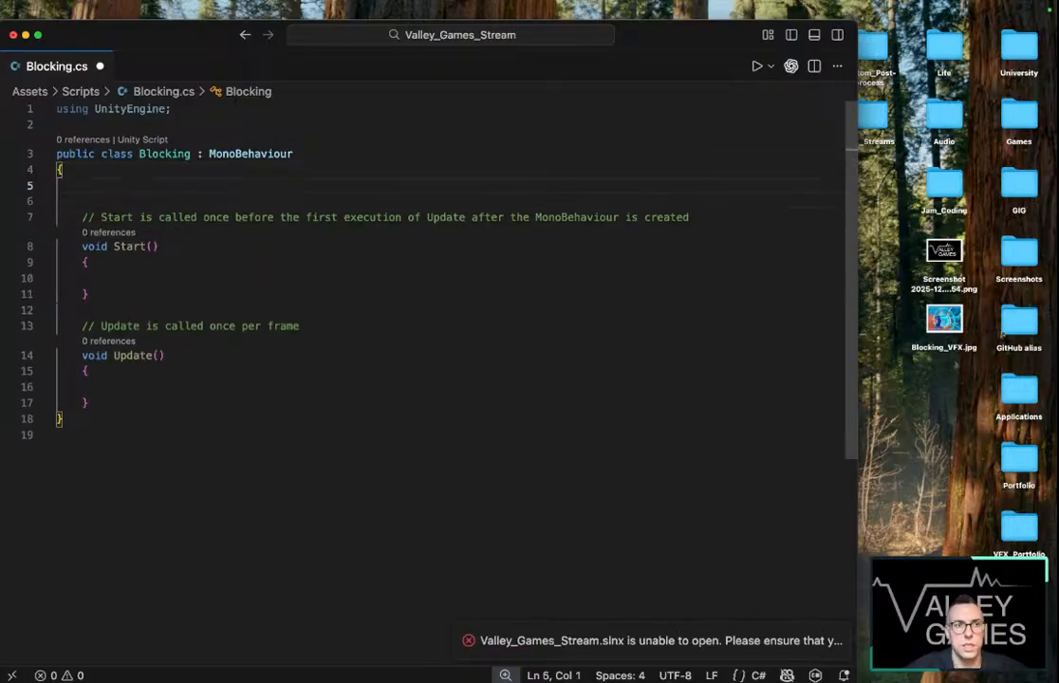
{"action": "key", "text": "Tab"}
{"action": "type", "text": "[s"}
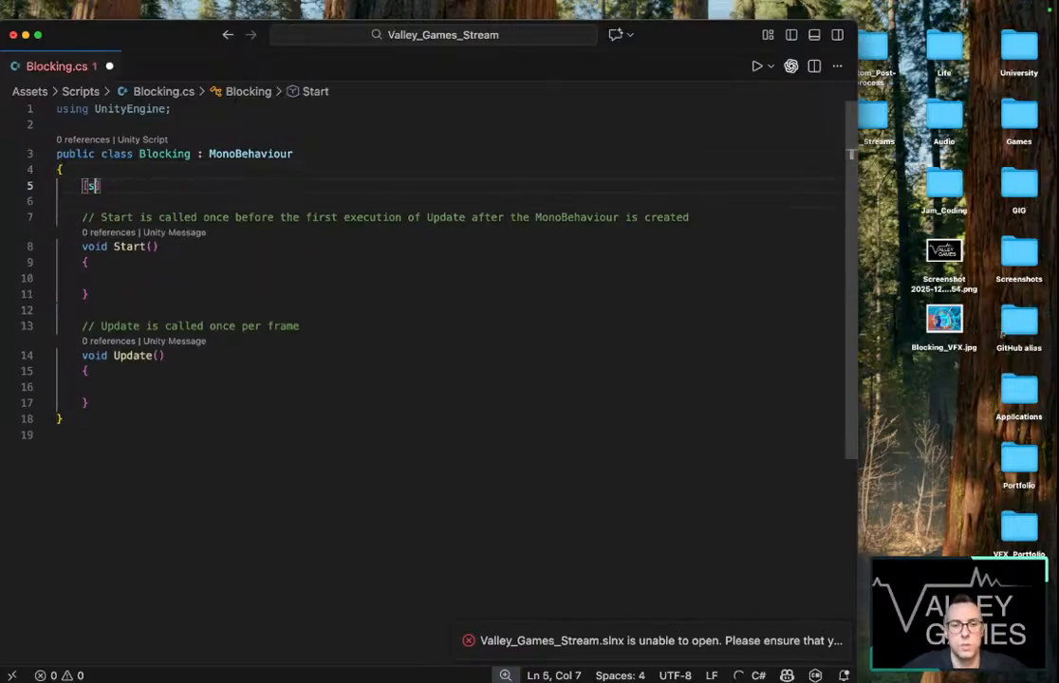
{"action": "type", "text": "er"}
{"action": "key", "text": "Tab"}
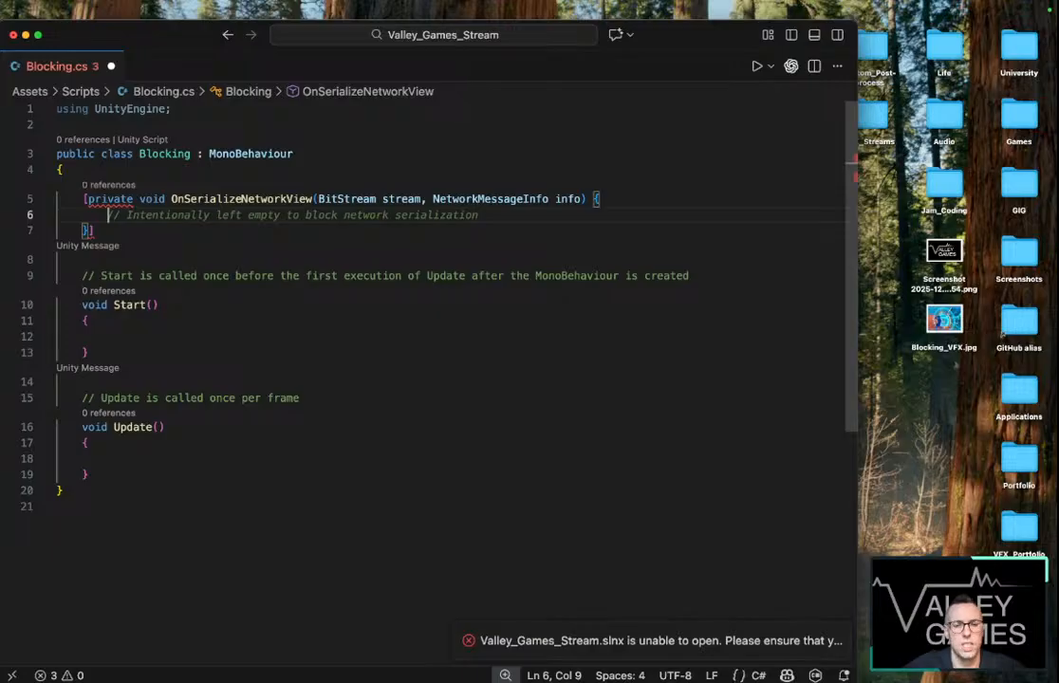
{"action": "key", "text": "ctrl+z"}
{"action": "type", "text": "ializeField]"}
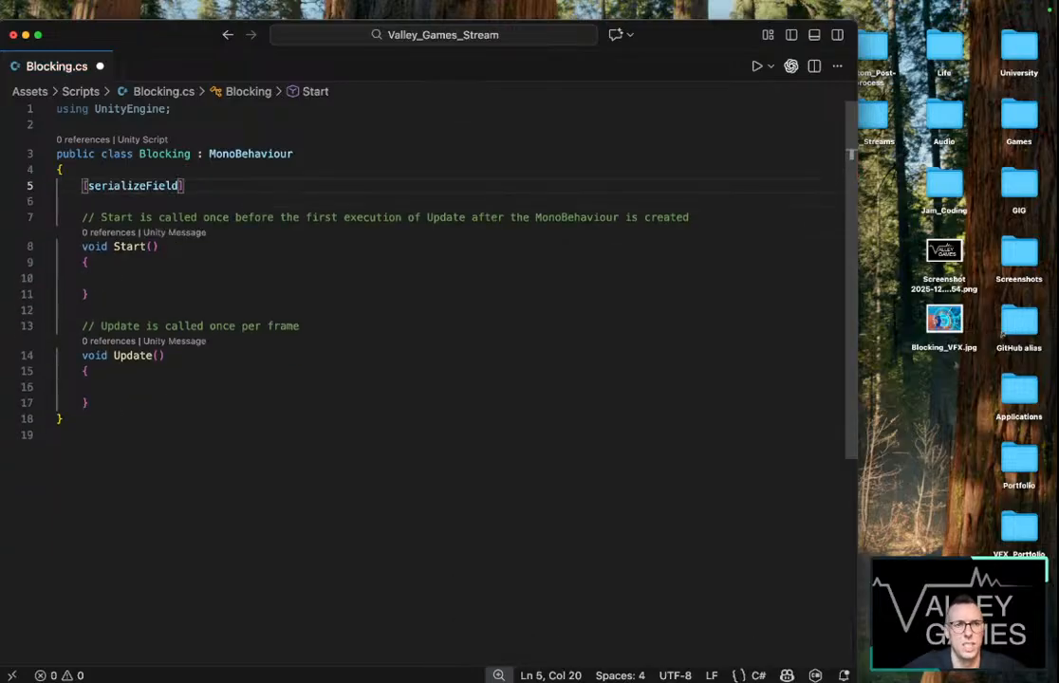
{"action": "key", "text": "BackSpace"}
{"action": "key", "text": "Right"}
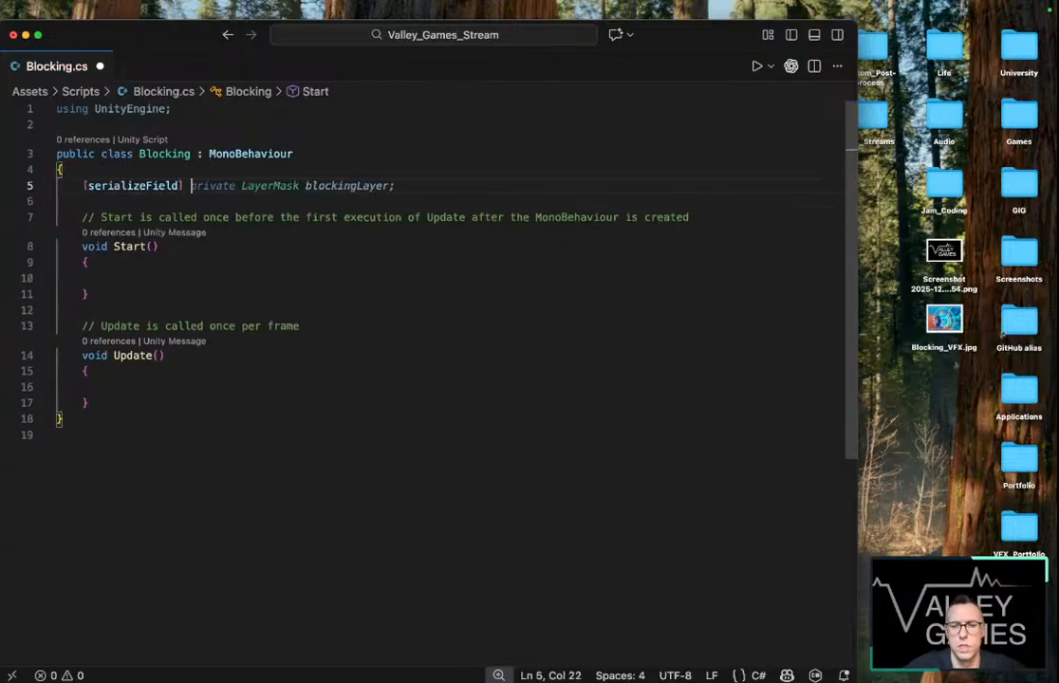
Declare the field as private gameobject blockingVFXPrefab after the attribute and save the script
{"action": "type", "text": "private gam"}
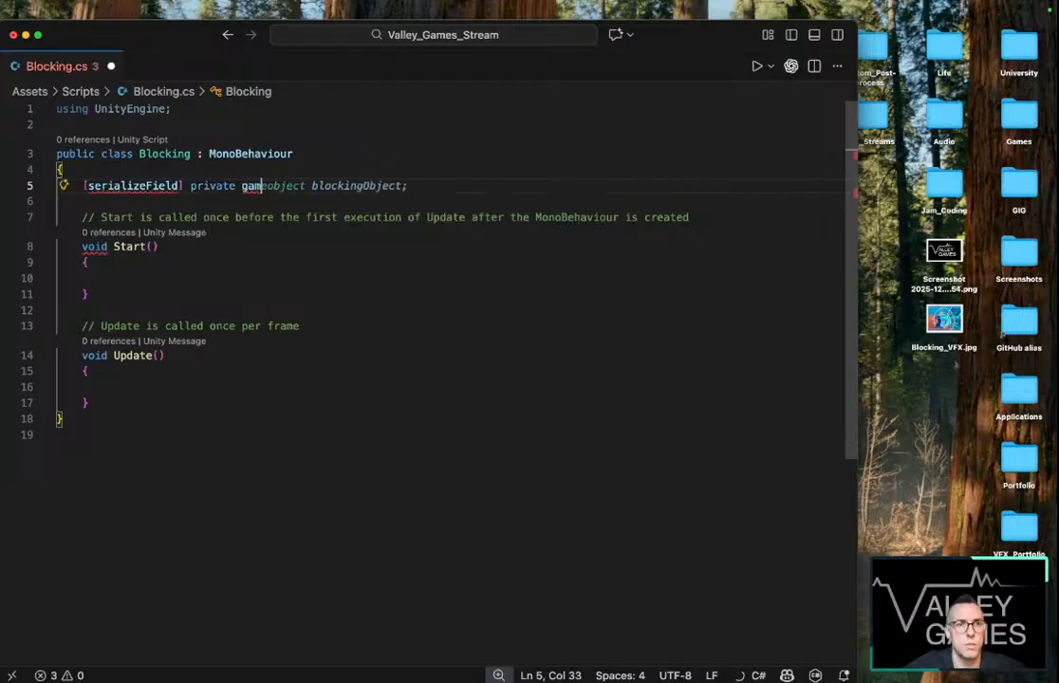
{"action": "type", "text": "e"}
{"action": "key", "text": "Tab"}
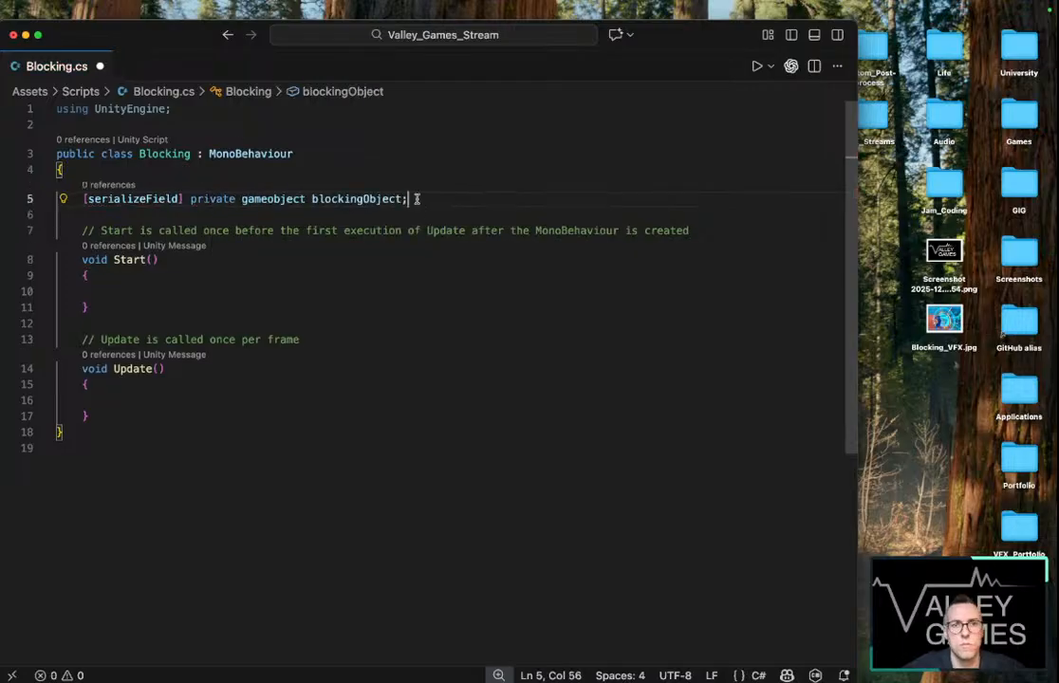
{"action": "key", "text": "BackSpace"}
{"action": "key", "text": "BackSpace"}
{"action": "key", "text": "BackSpace"}
{"action": "key", "text": "BackSpace"}
{"action": "key", "text": "BackSpace"}
{"action": "key", "text": "BackSpace"}
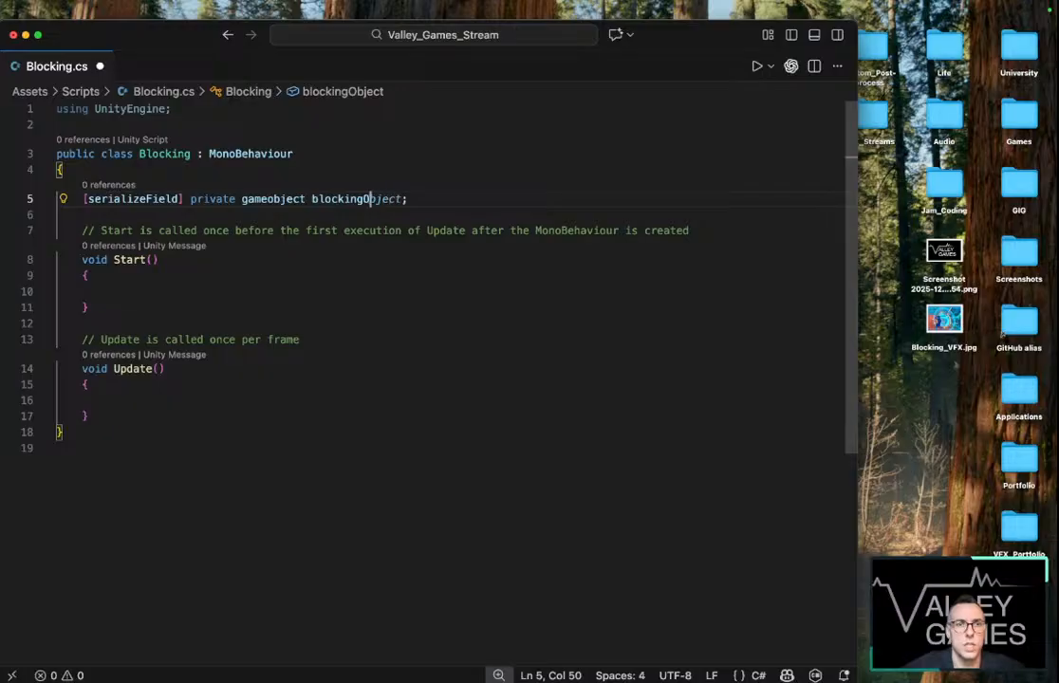
{"action": "key", "text": "BackSpace"}
{"action": "type", "text": "VFXP"}
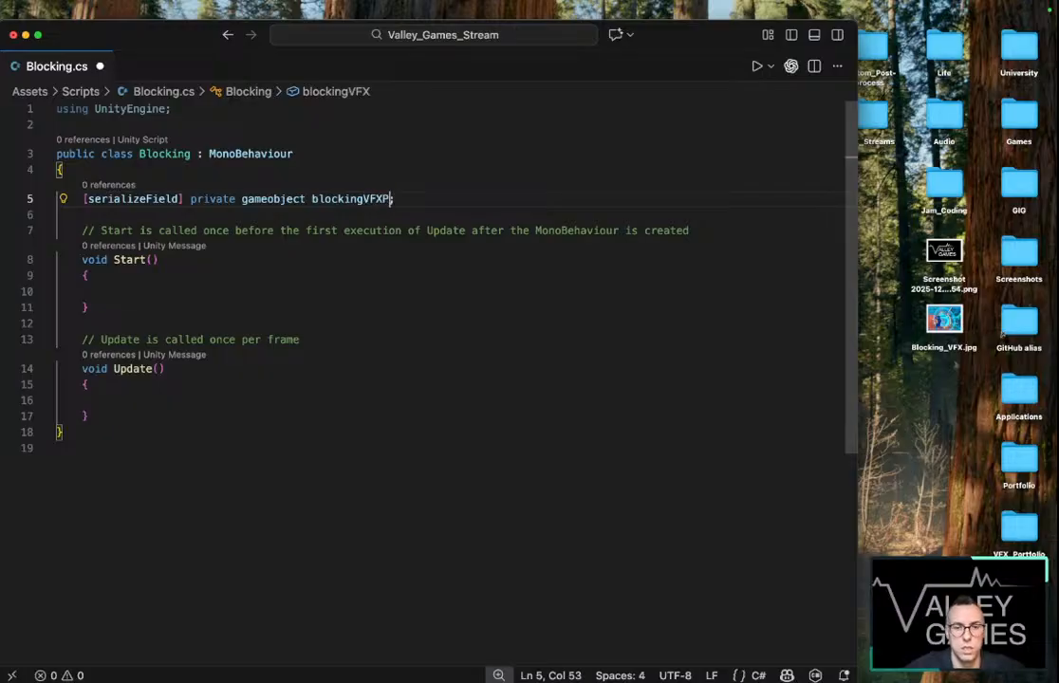
{"action": "type", "text": "refab"}
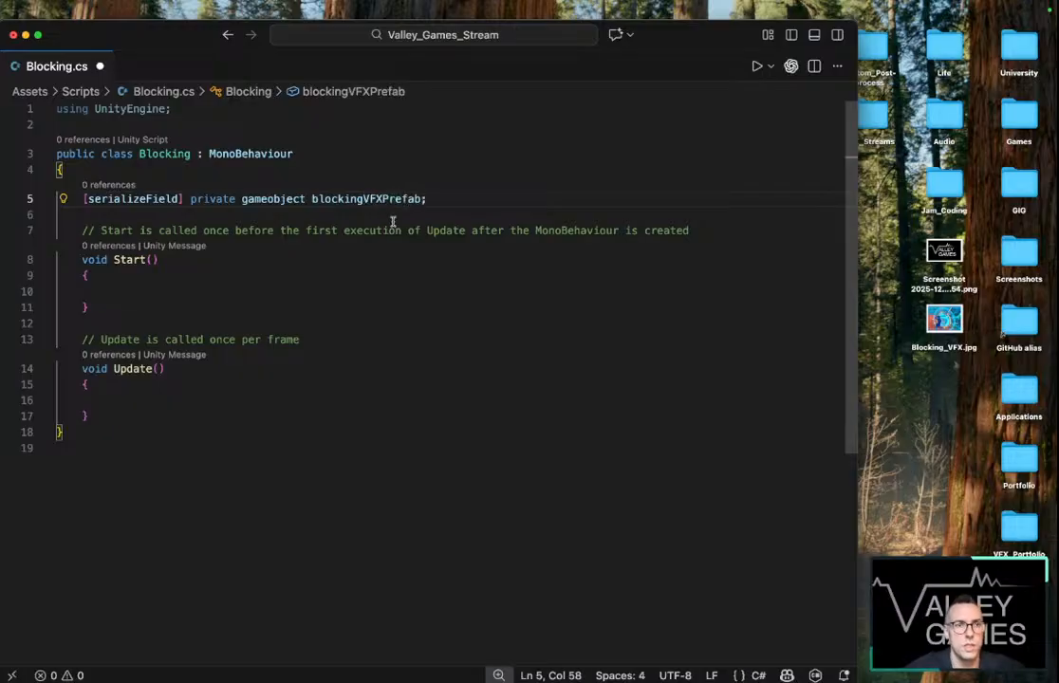
{"action": "left_click", "coordinate": [335, 287]}
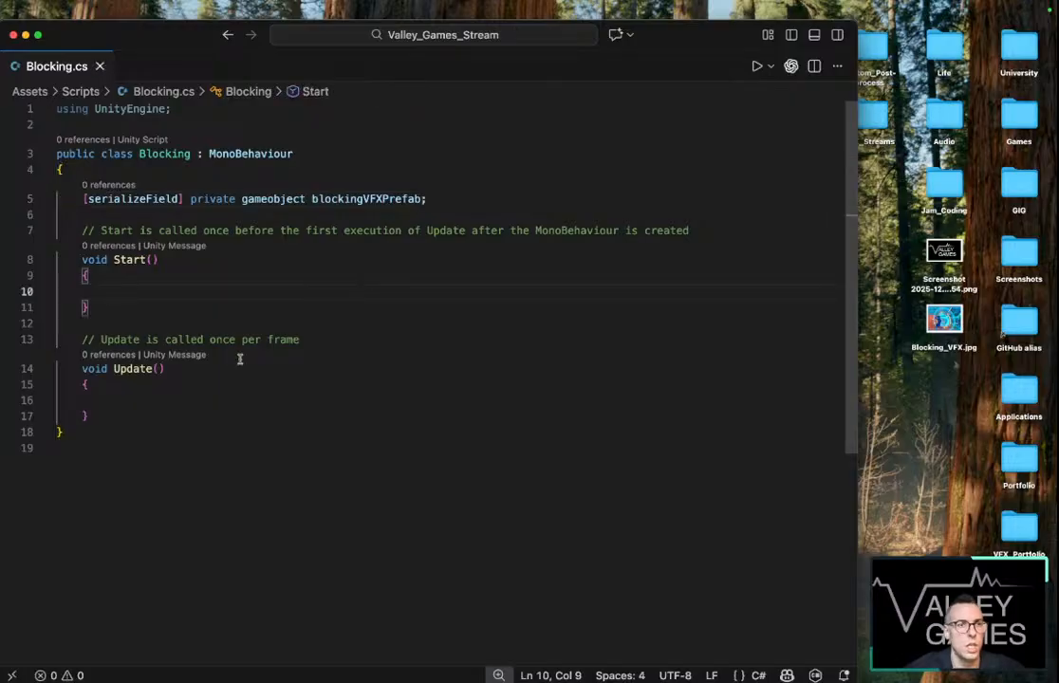
Add an empty private void OnTriggerEnter(Collider other) method below Update, without the suggested Projectile code
{"action": "left_click", "coordinate": [191, 410]}
{"action": "key", "text": "Return"}
{"action": "key", "text": "Return"}
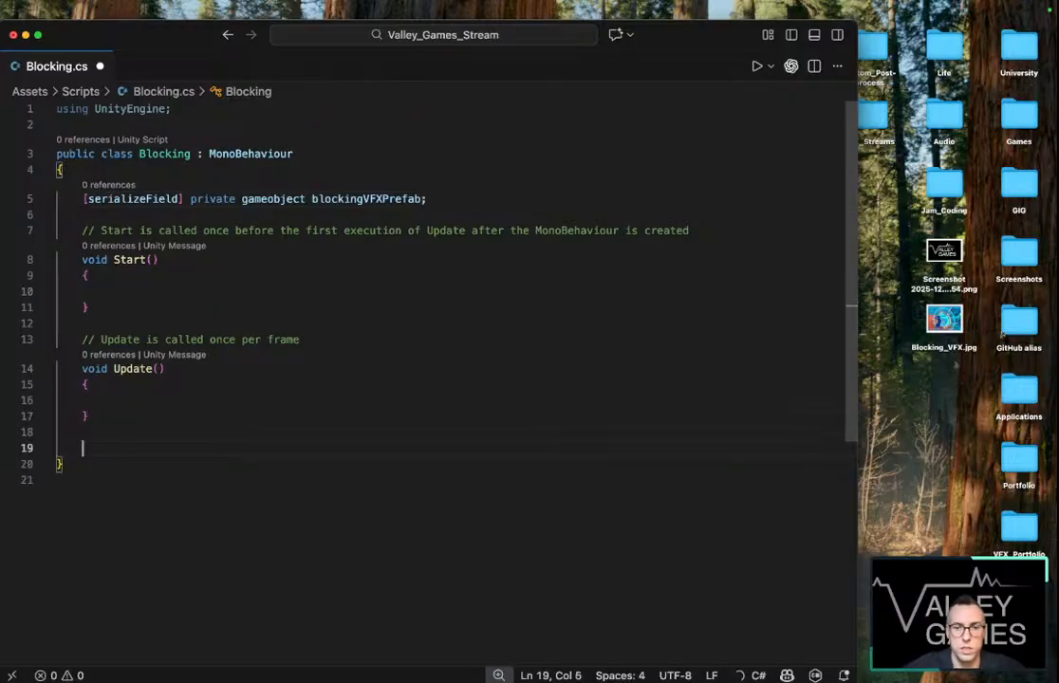
{"action": "type", "text": "ontrig"}
{"action": "key", "text": "Return"}
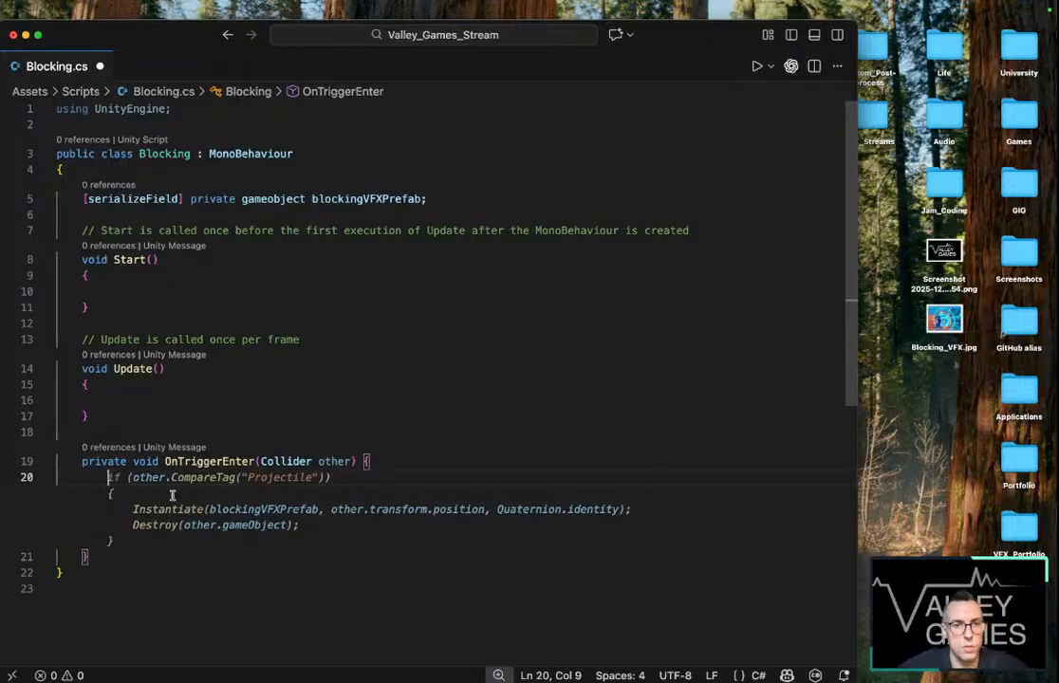
{"action": "key", "text": "Escape"}
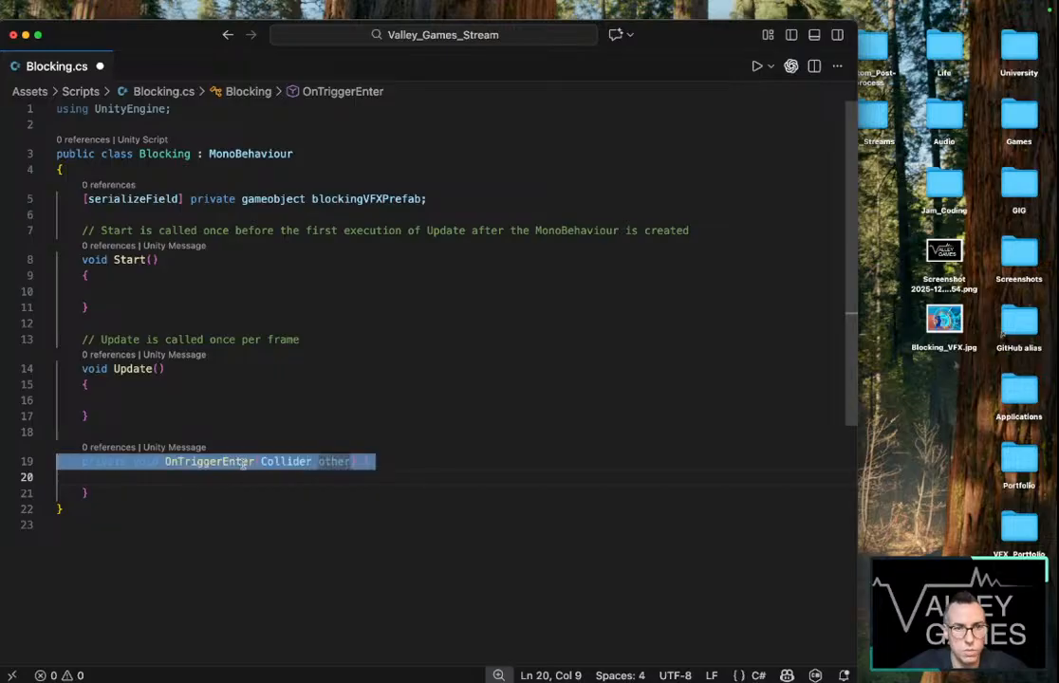
{"action": "type", "text": "in"}
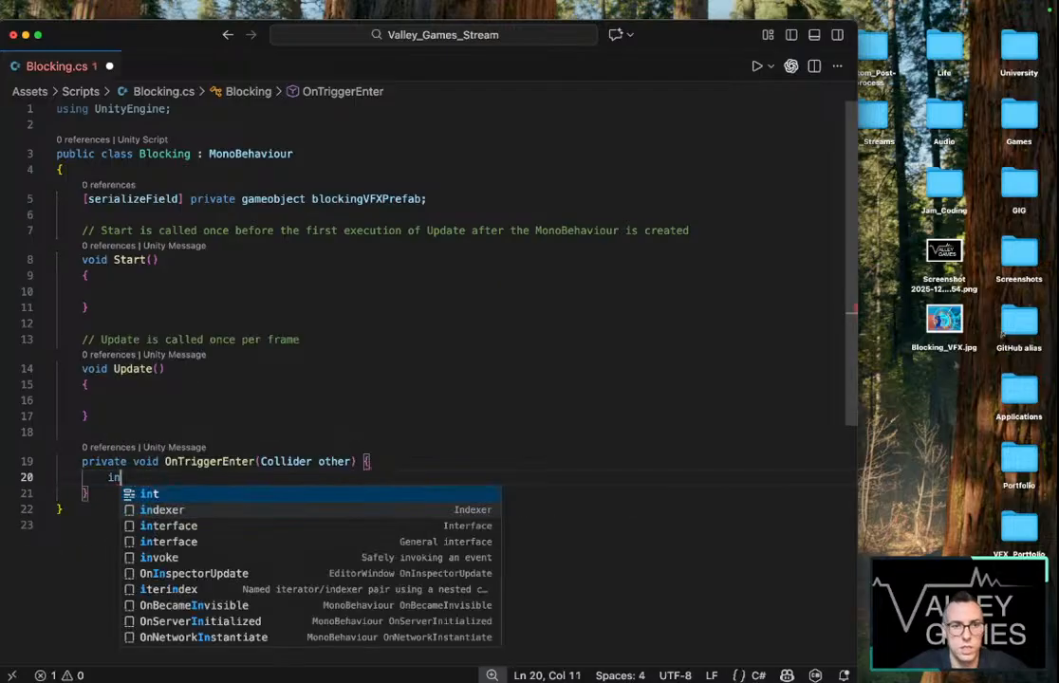
{"action": "type", "text": "stan"}
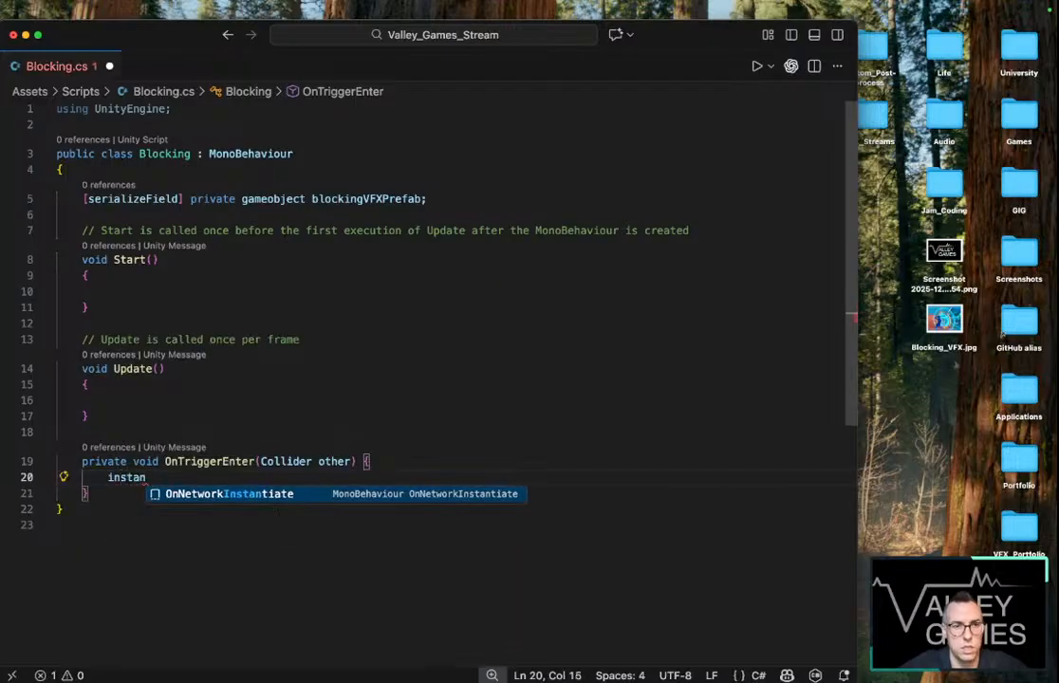
{"action": "type", "text": "t"}
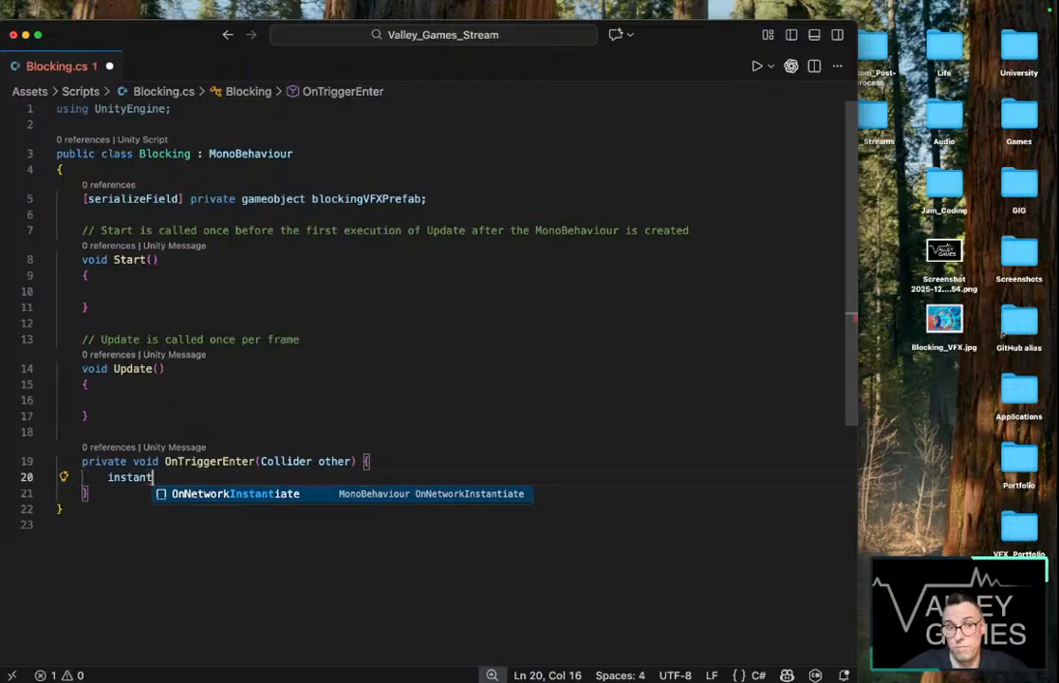
{"action": "type", "text": "iate"}
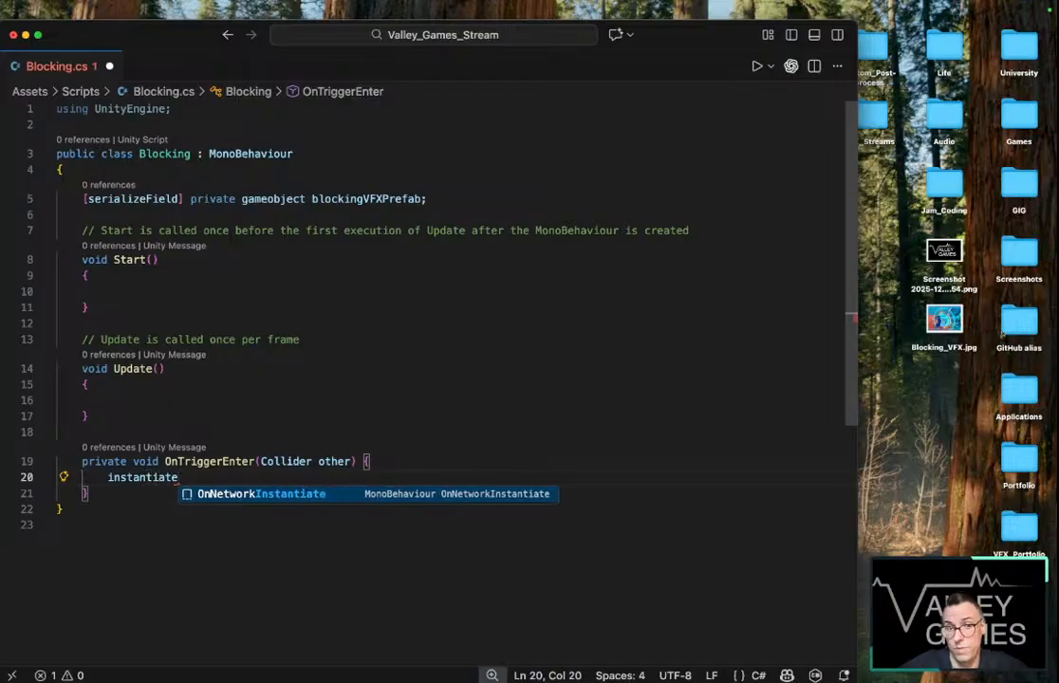
{"action": "key", "text": "BackSpace"}
{"action": "key", "text": "BackSpace"}
{"action": "key", "text": "BackSpace"}
{"action": "key", "text": "BackSpace"}
{"action": "key", "text": "BackSpace"}
{"action": "key", "text": "BackSpace"}
{"action": "key", "text": "BackSpace"}
{"action": "key", "text": "BackSpace"}
{"action": "key", "text": "BackSpace"}
{"action": "key", "text": "BackSpace"}
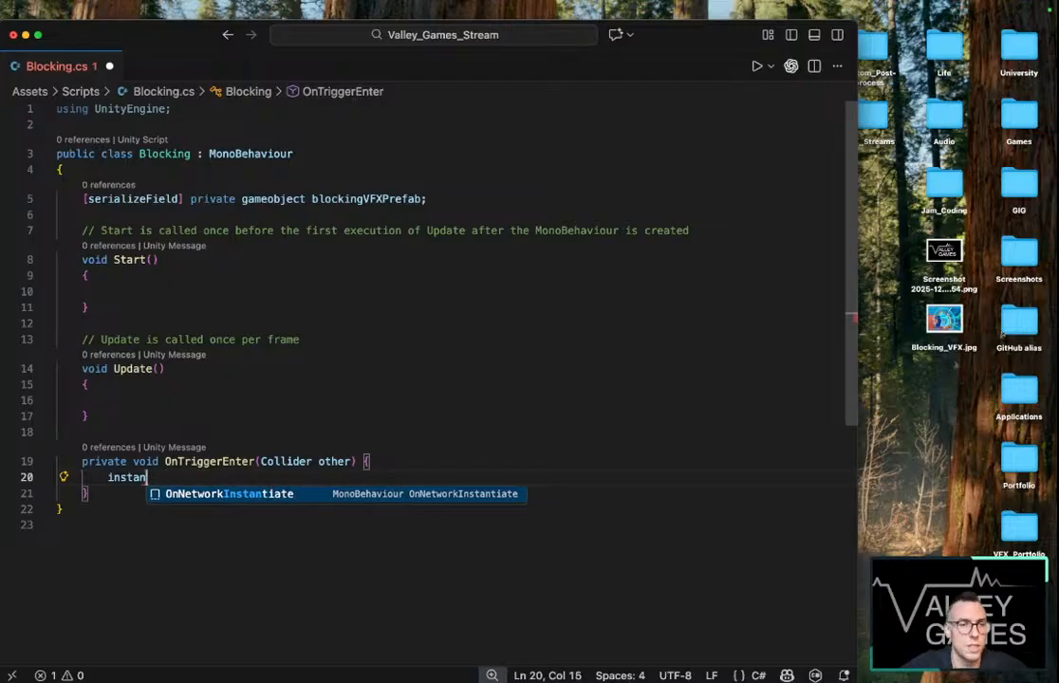
{"action": "key", "text": "BackSpace"}
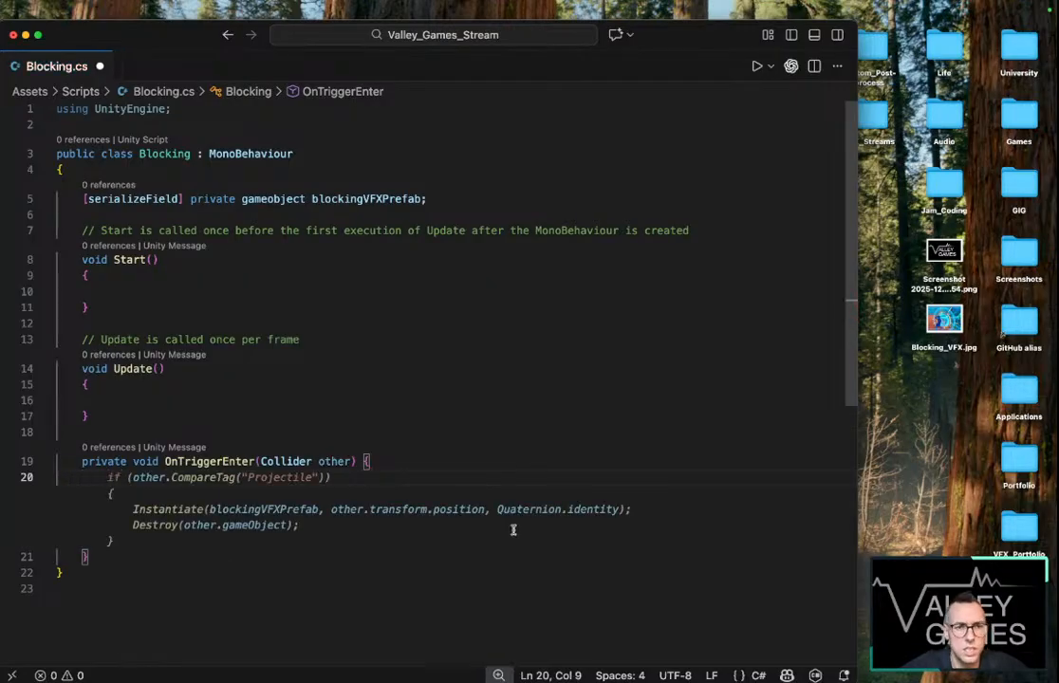
{"action": "key", "text": "Escape"}
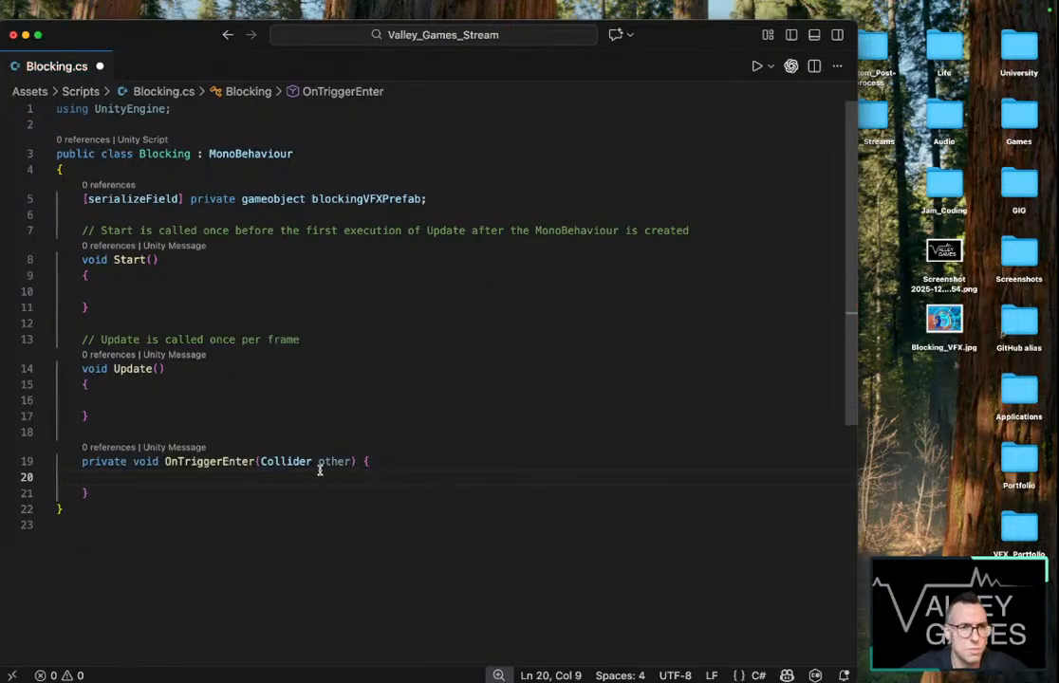
Add blank lines below the blockingVFXPrefab field and correct its attribute's capitalization to SerializeField
{"action": "left_click", "coordinate": [434, 202]}
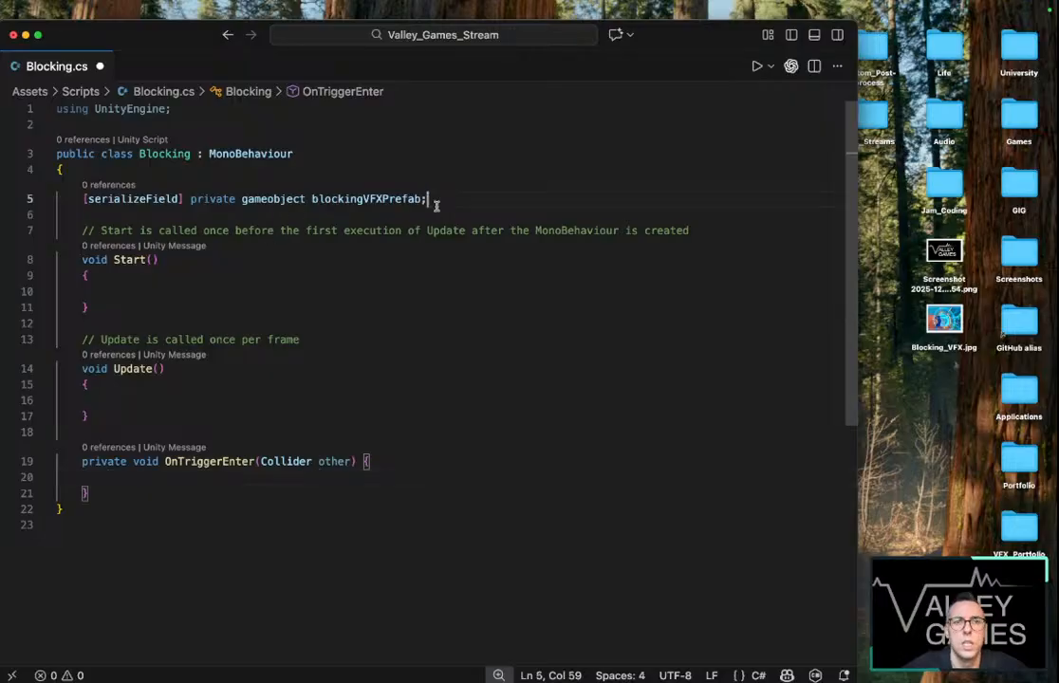
{"action": "key", "text": "Return"}
{"action": "key", "text": "Return"}
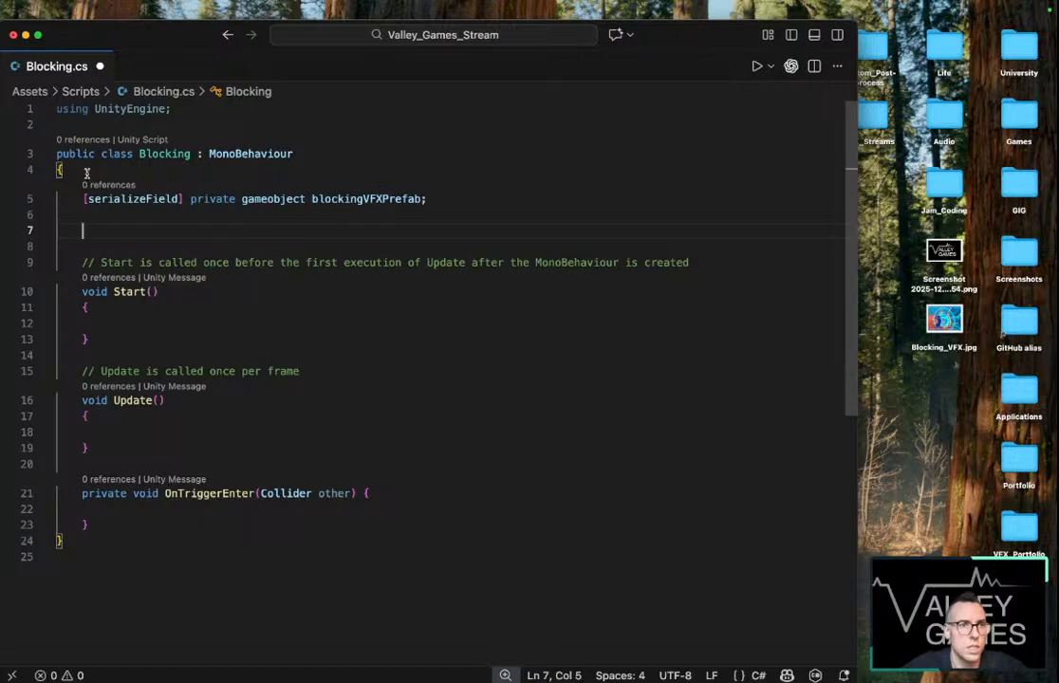
{"action": "key", "text": "Up"}
{"action": "key", "text": "Up"}
{"action": "key", "text": "Right"}
{"action": "key", "text": "Right"}
{"action": "key", "text": "BackSpace"}
{"action": "type", "text": "S"}
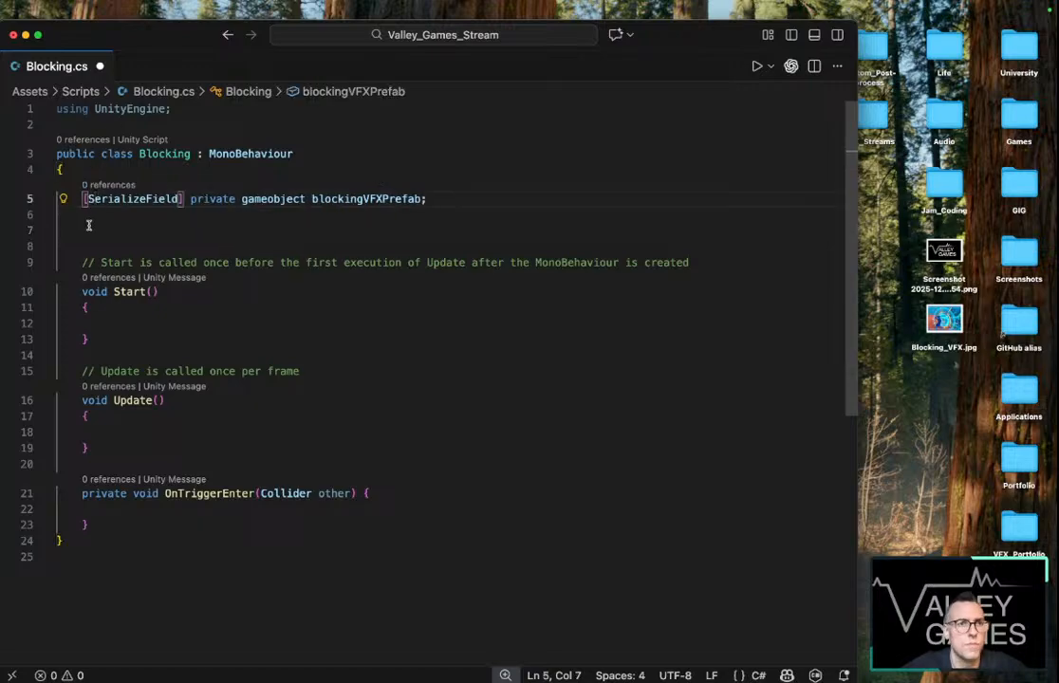
Declare a private gameobject blockingVFXInstance field below blockingVFXPrefab
{"action": "key", "text": "Down"}
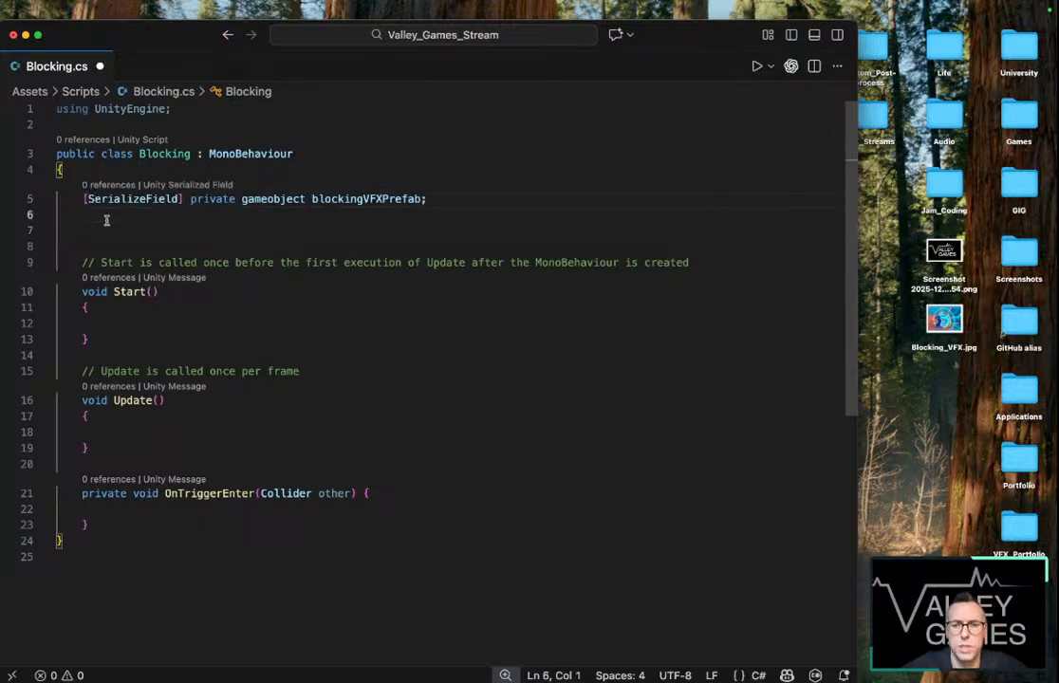
{"action": "key", "text": "Return"}
{"action": "key", "text": "Tab"}
{"action": "type", "text": "private"}
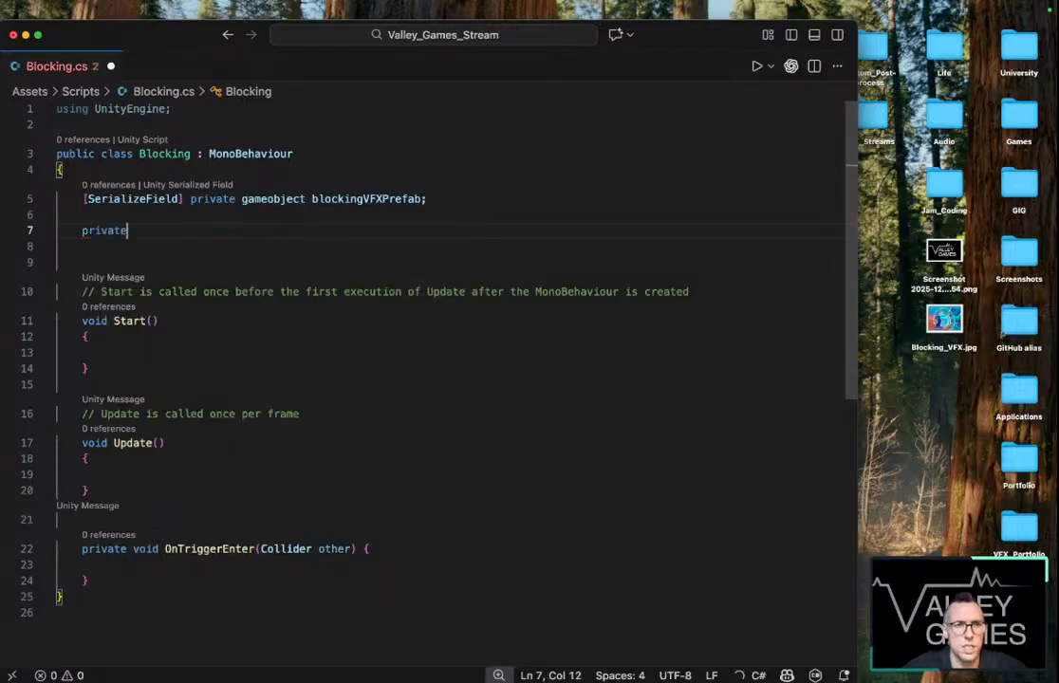
{"action": "type", "text": " game"}
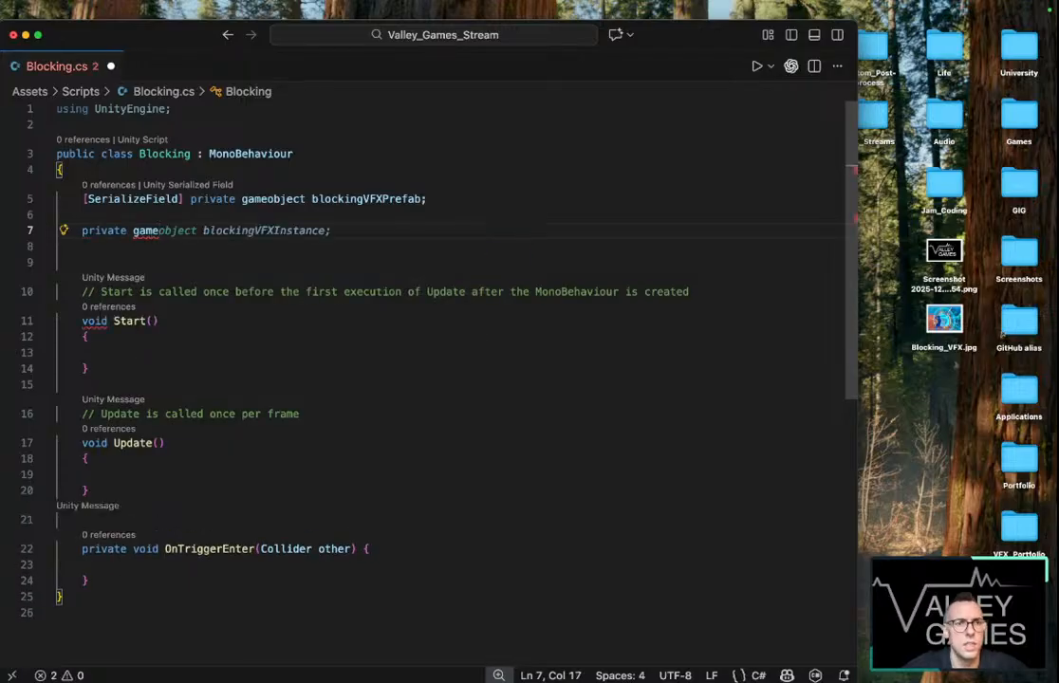
{"action": "key", "text": "Tab"}
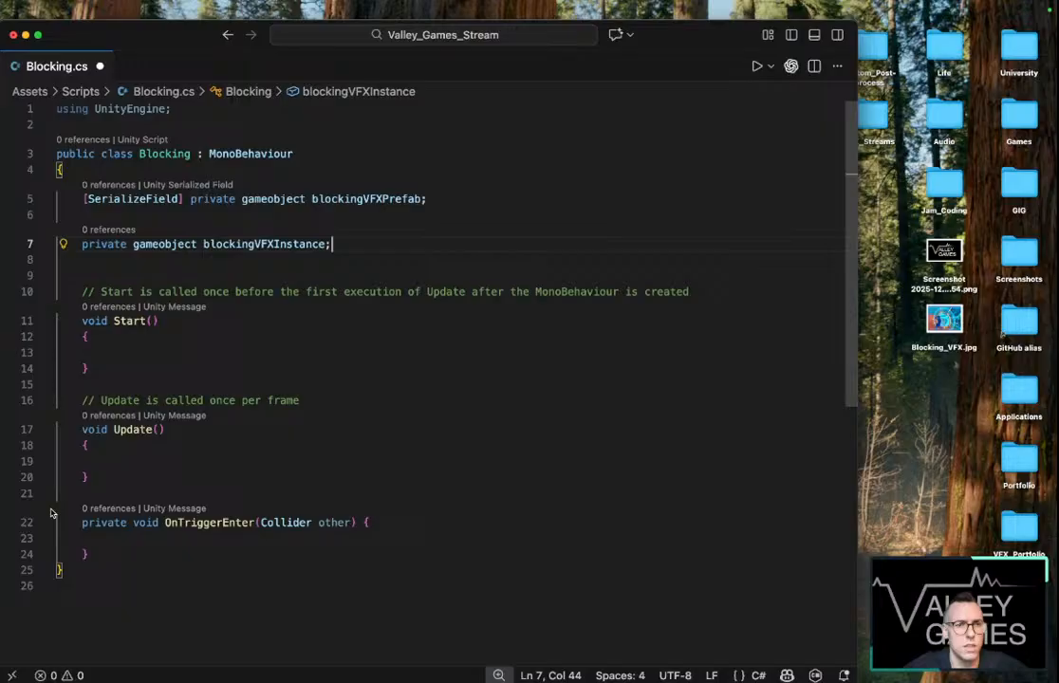
In OnTriggerEnter, assign blockingVFXInstance = Instantiate(blockingVFXPrefab, transform.position, Quaternion.identity);
{"action": "left_click", "coordinate": [191, 539]}
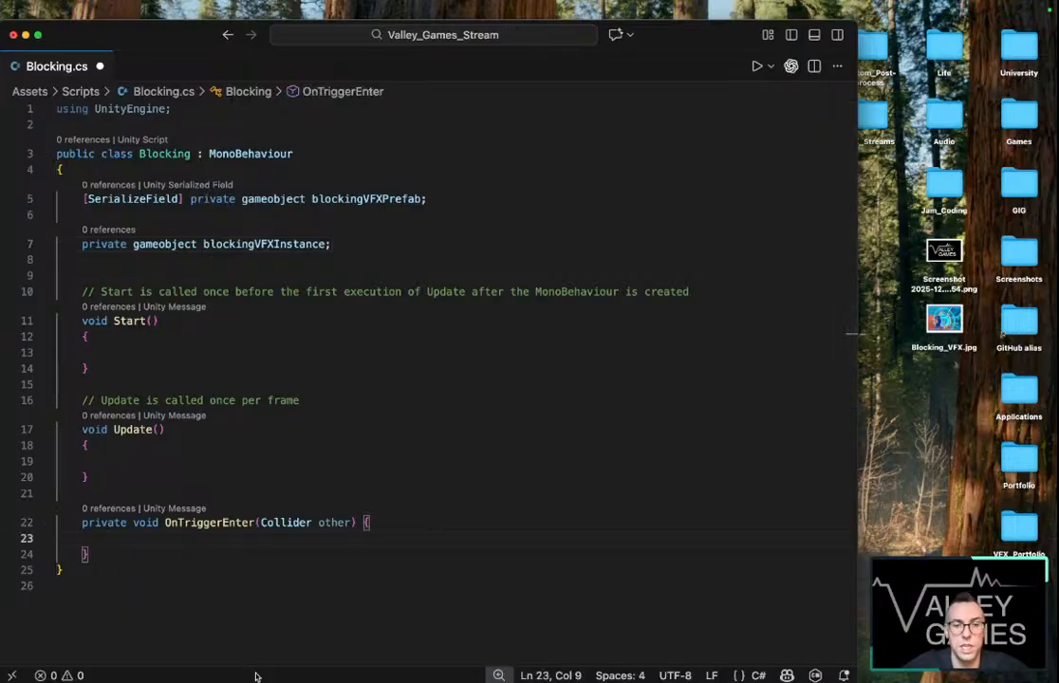
{"action": "type", "text": "blockingVFXInstance"}
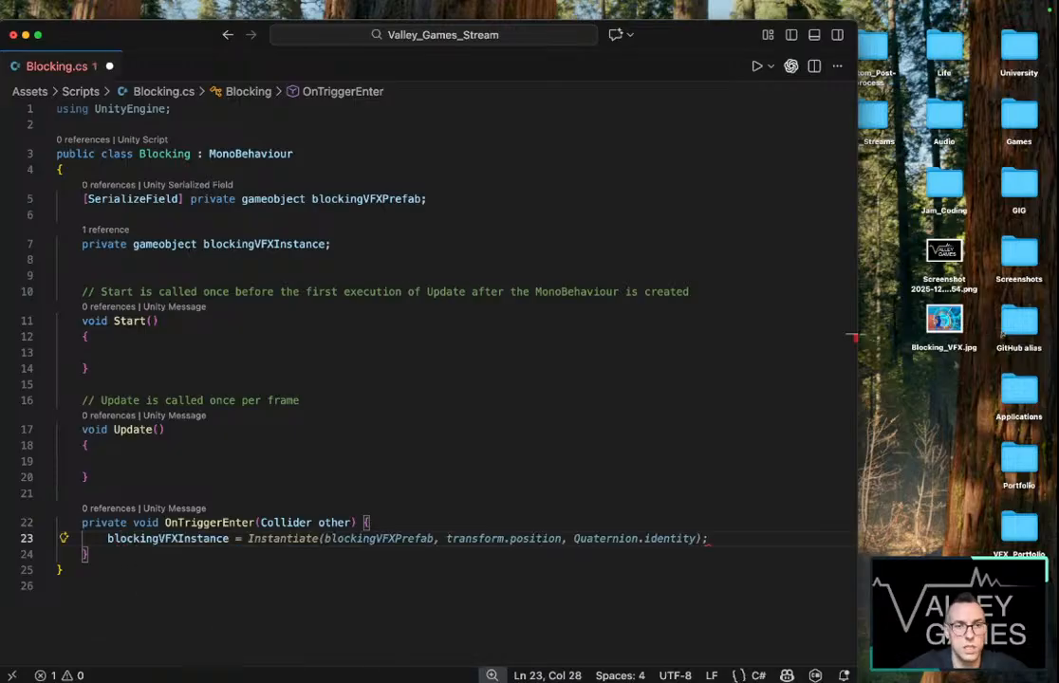
{"action": "key", "text": "Tab"}
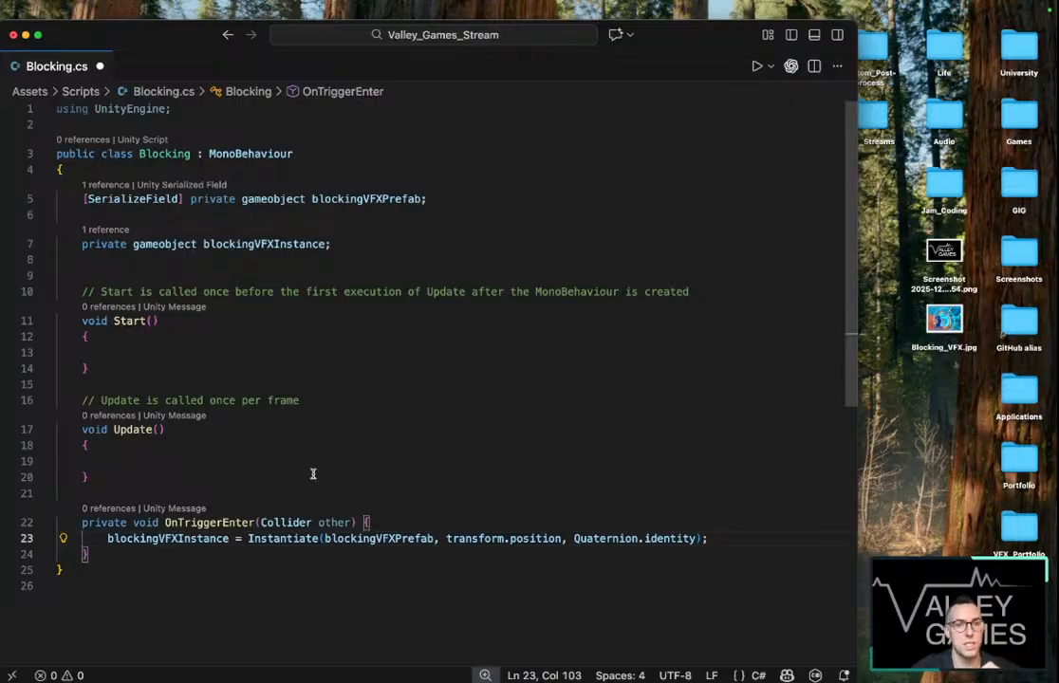
Add a private void OnDestroy() method containing Destroy(blockingVFXInstance); below the Instantiate line in OnTriggerEnter
{"action": "key", "text": "Return"}
{"action": "type", "text": "destr"}
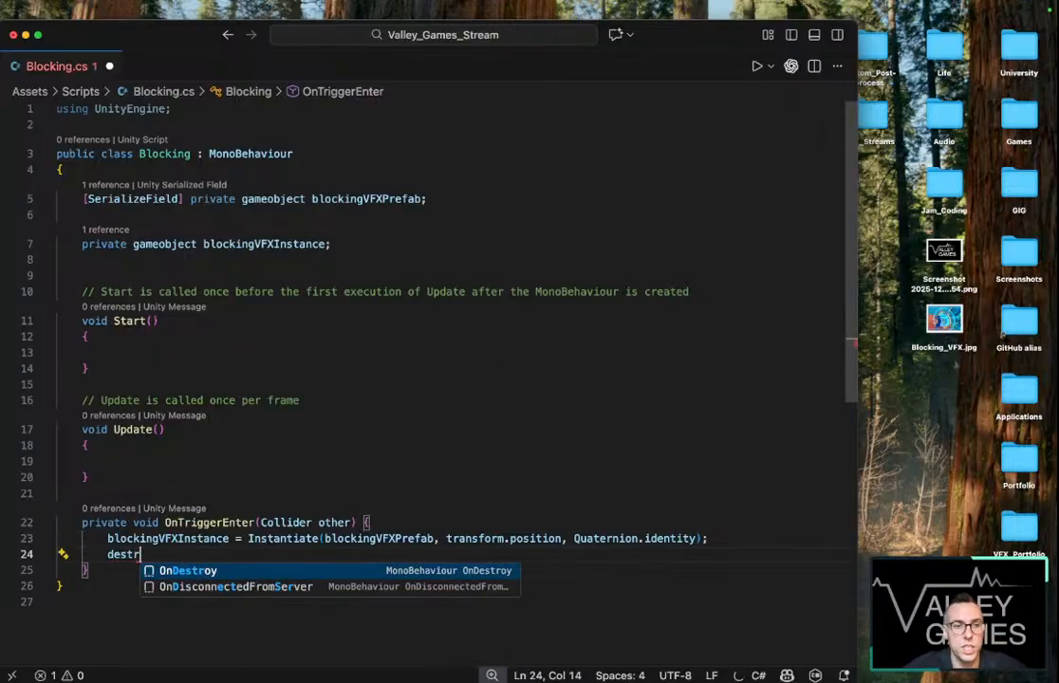
{"action": "key", "text": "Tab"}
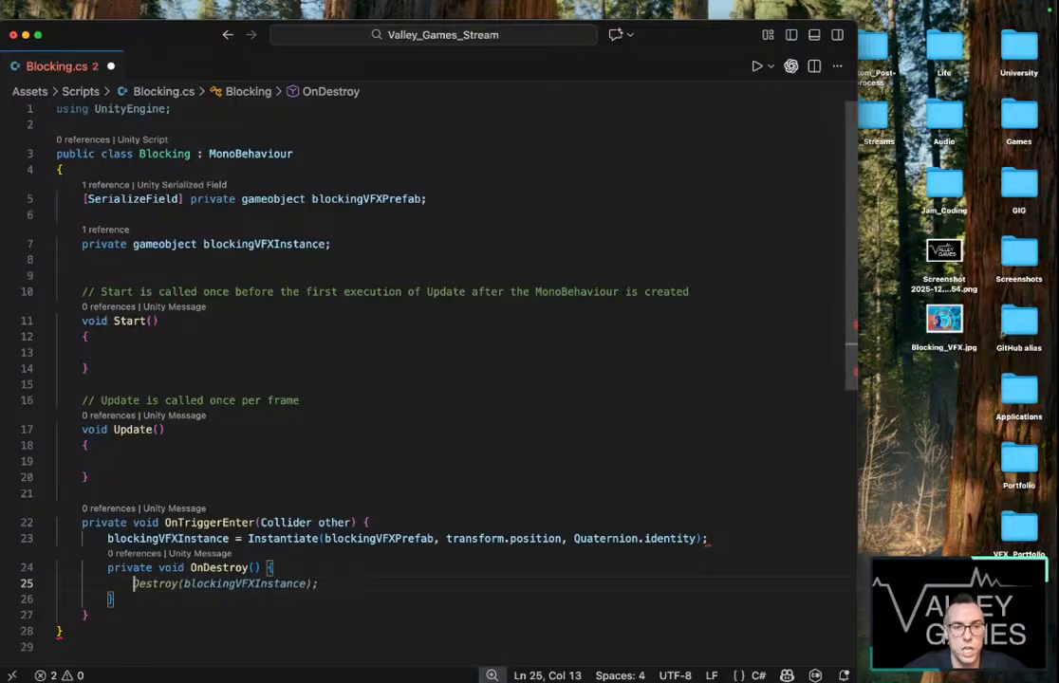
{"action": "key", "text": "Tab"}
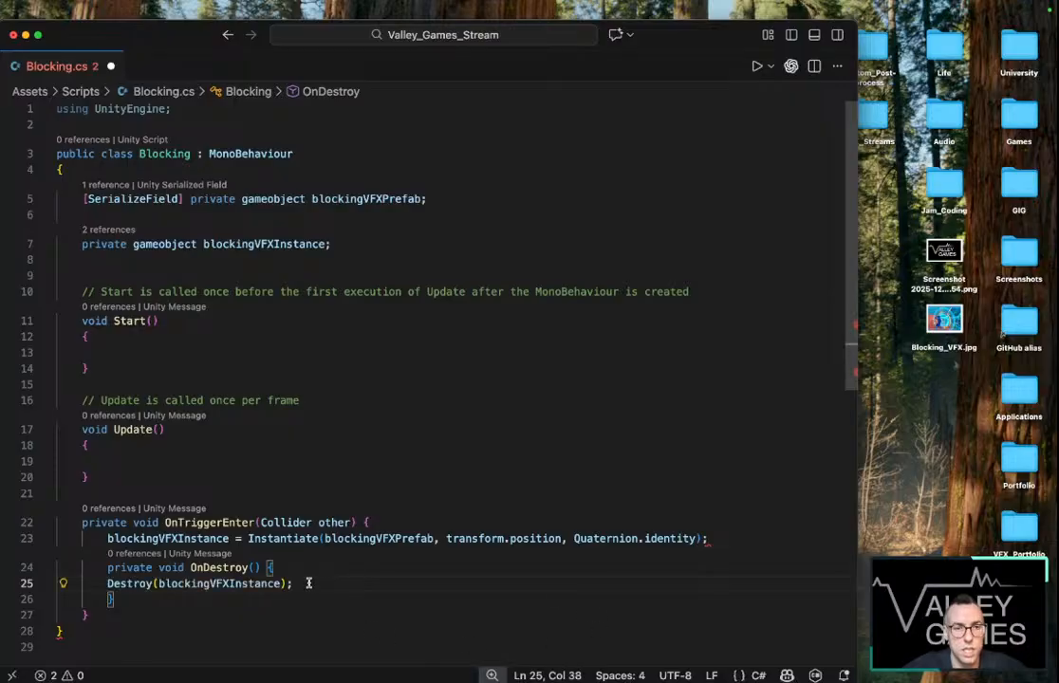
Remove the nested OnDestroy wrapper and keep Destroy(blockingVFXInstance); aligned directly under the Instantiate line
{"action": "triple_click", "coordinate": [308, 584]}
{"action": "key", "text": "BackSpace"}
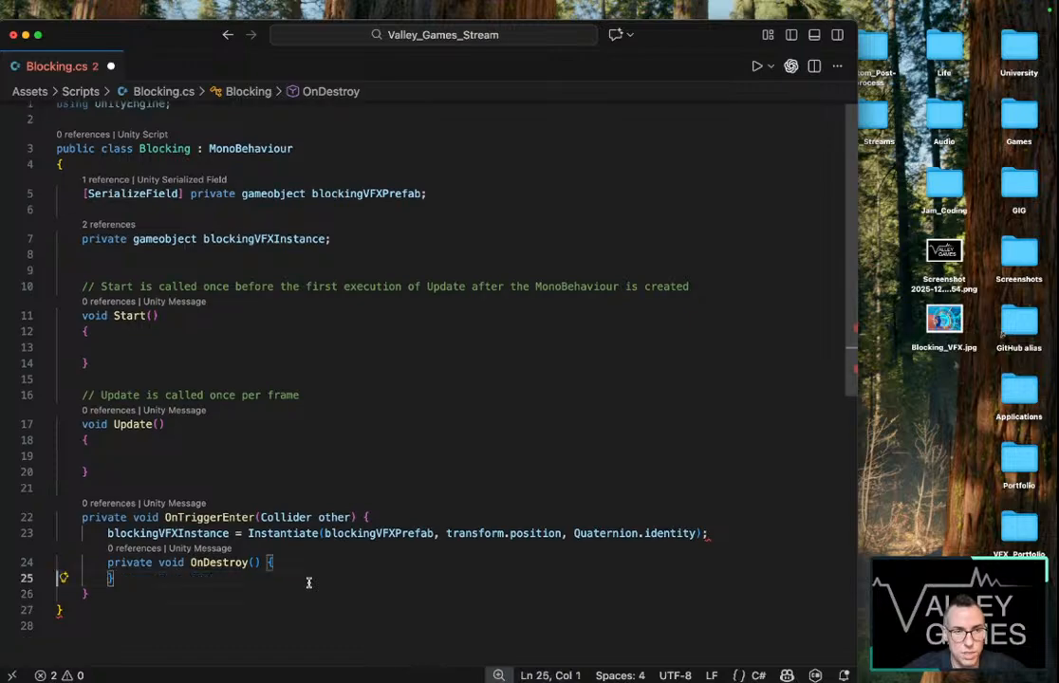
{"action": "scroll", "coordinate": [134, 616], "scroll_direction": "down", "scroll_amount": 1}
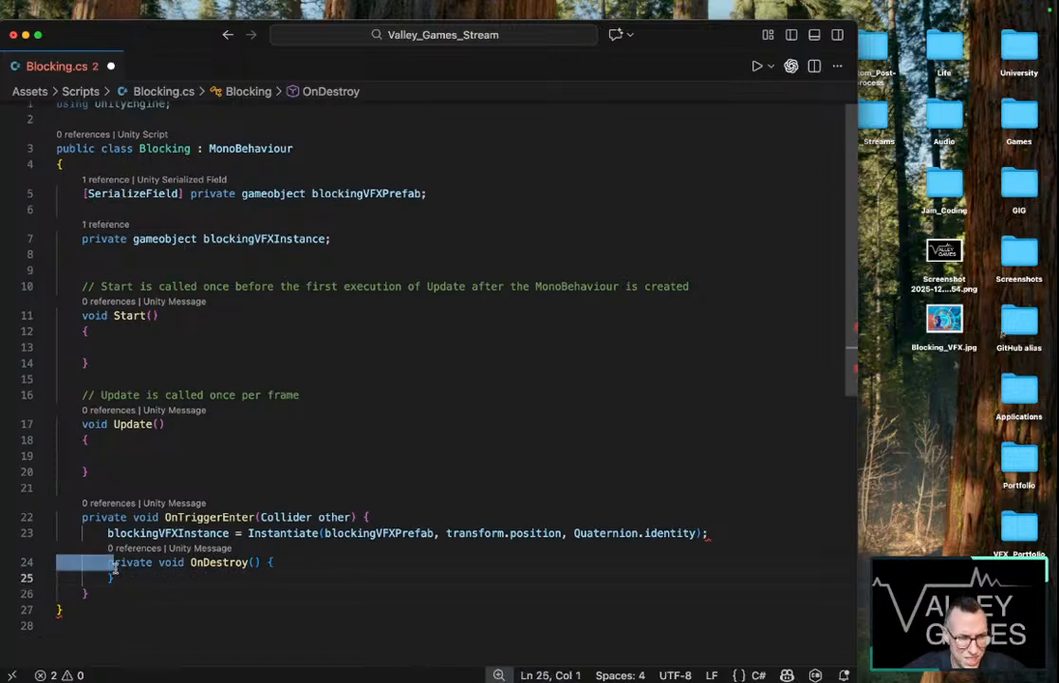
{"action": "left_click", "coordinate": [113, 578]}
{"action": "left_click_drag", "start_coordinate": [113, 578], "coordinate": [106, 562]}
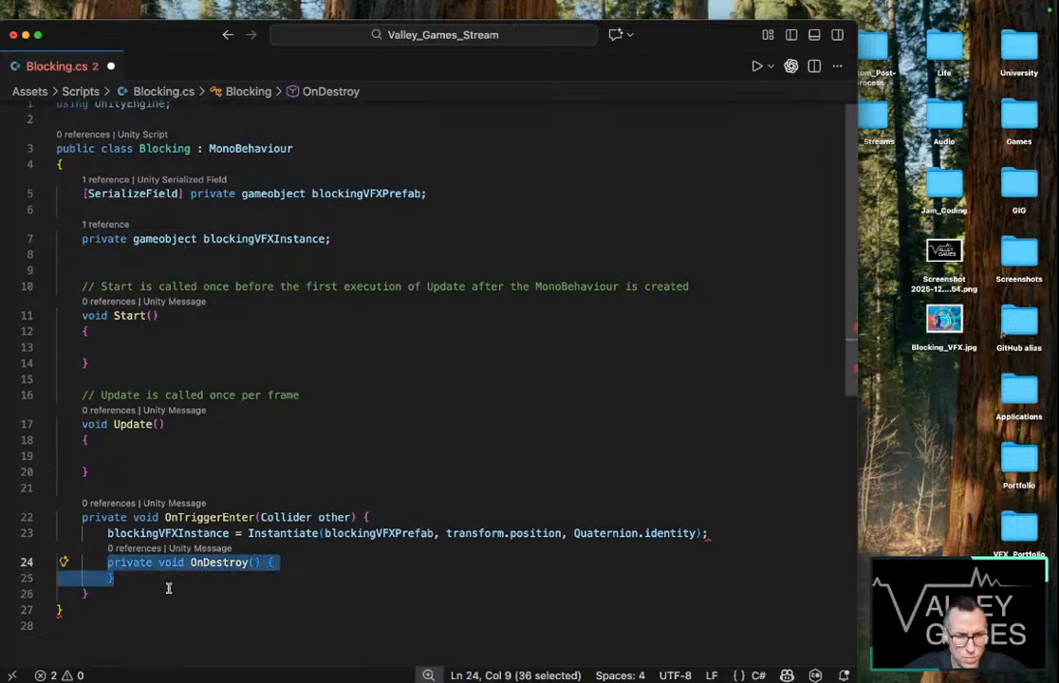
{"action": "key", "text": "super+z"}
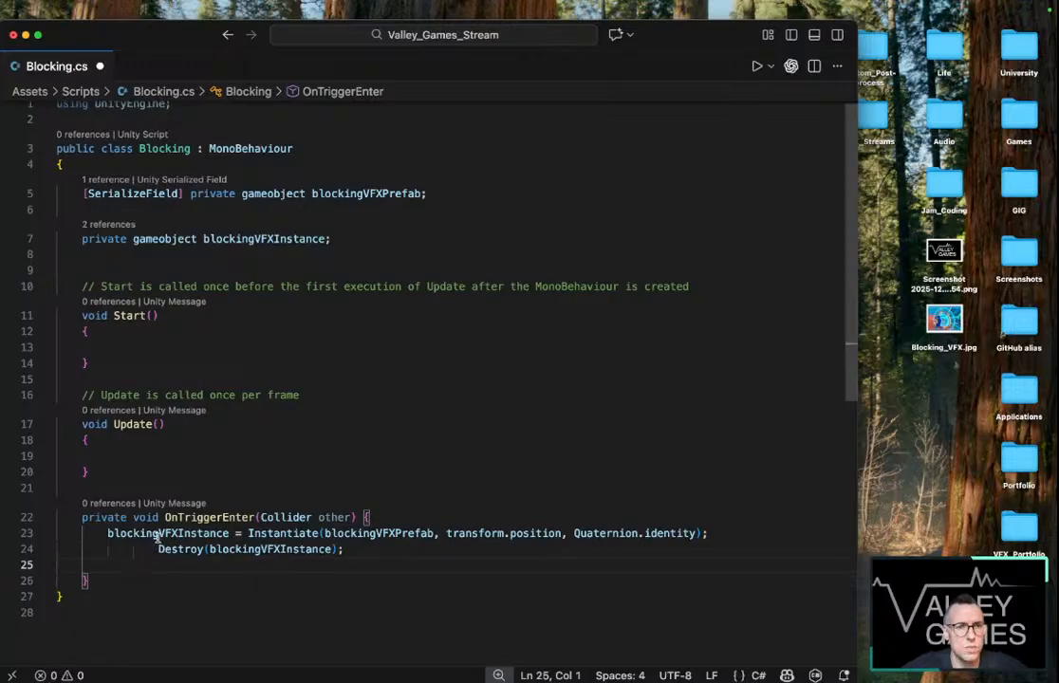
{"action": "left_click", "coordinate": [157, 545]}
{"action": "key", "text": "BackSpace"}
{"action": "key", "text": "BackSpace"}
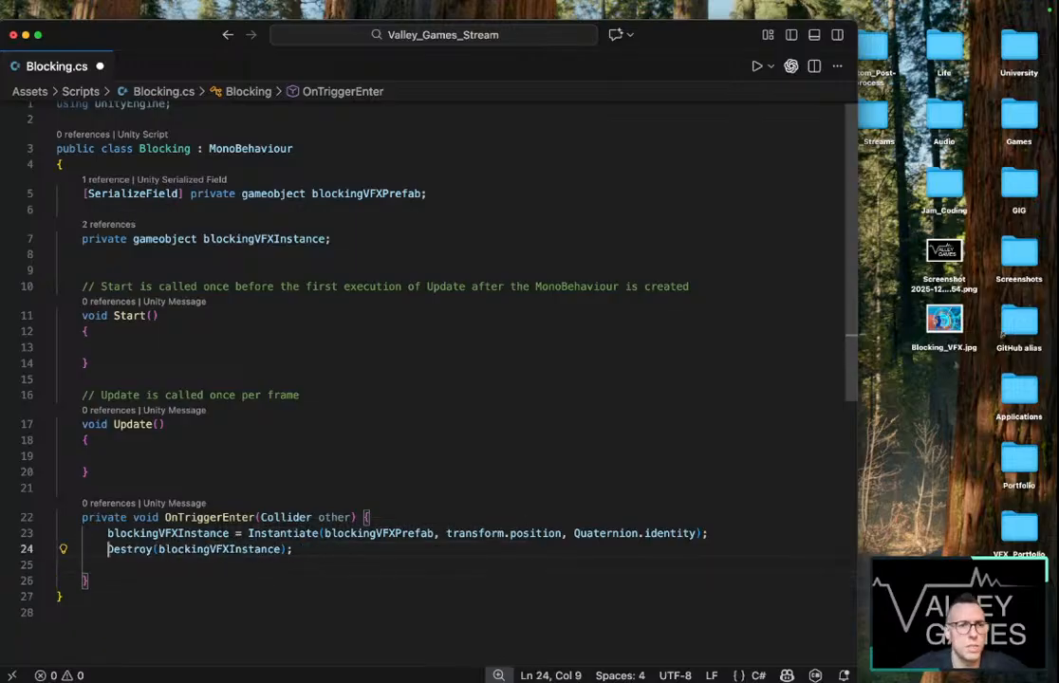
Add a 2.0f delay to the Destroy call, followed by the comment // Destroy the VFX after 2 seconds
{"action": "left_click", "coordinate": [283, 552]}
{"action": "type", "text": ", "}
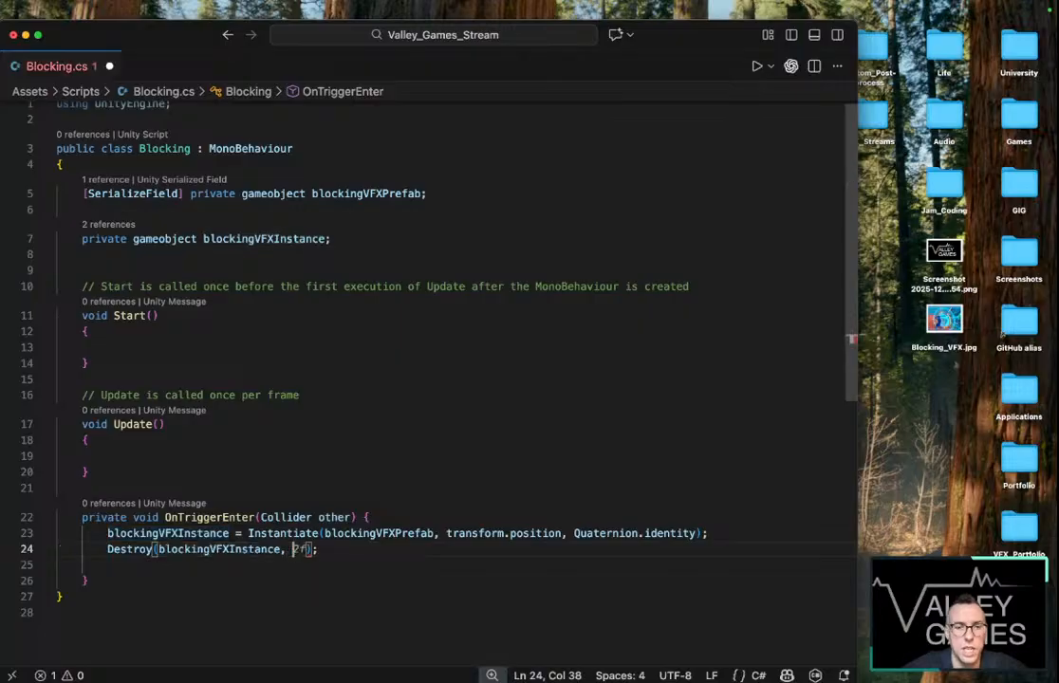
{"action": "type", "text": "2.0"}
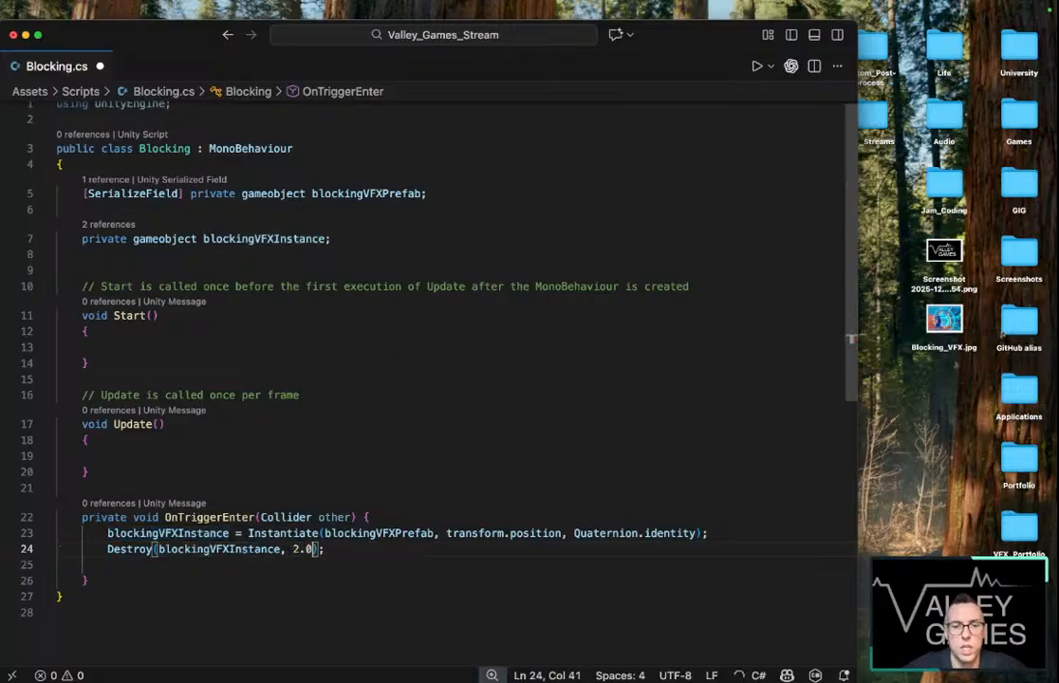
{"action": "type", "text": "f"}
{"action": "key", "text": "Tab"}
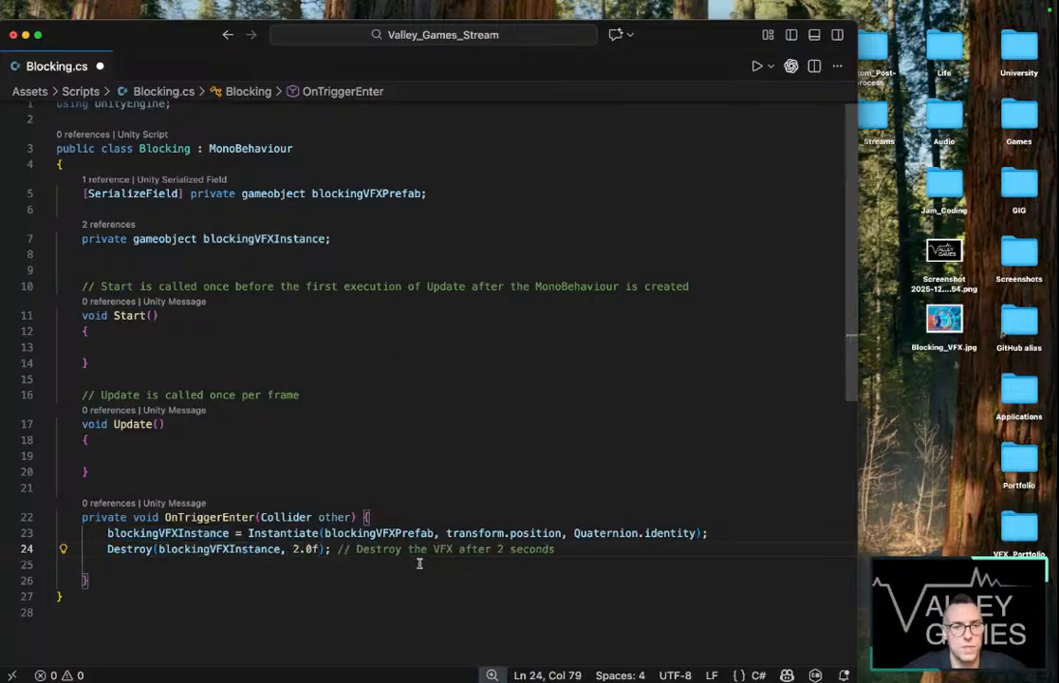
Remove the blank line at the end of OnTriggerEnter and save Blocking.cs
{"action": "key", "text": "Return"}
{"action": "left_click", "coordinate": [350, 586]}
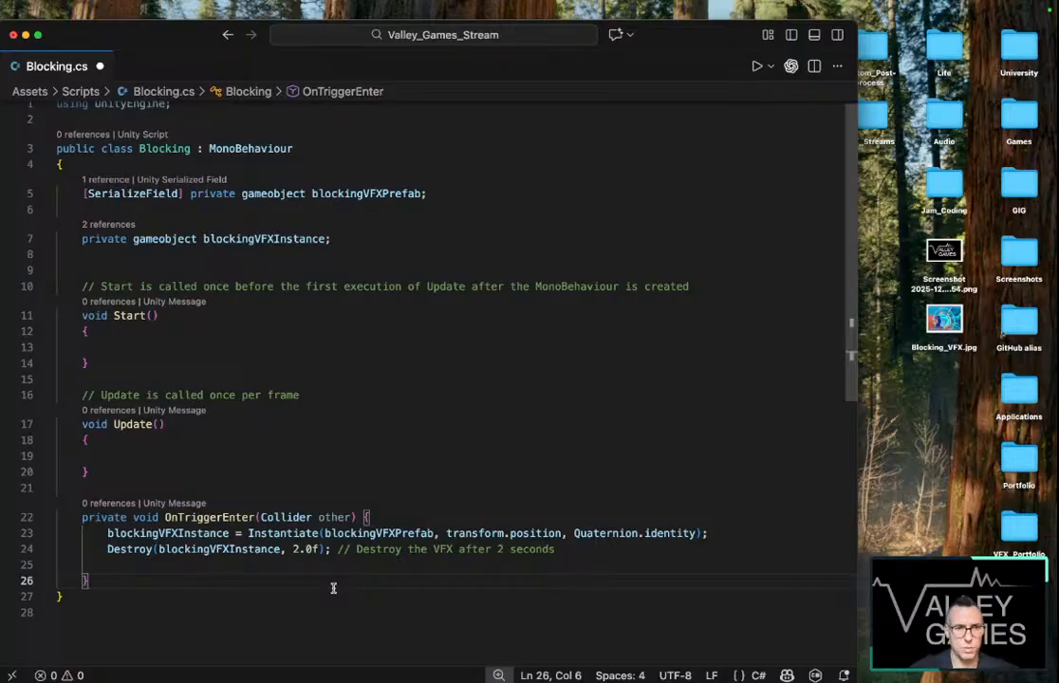
{"action": "left_click", "coordinate": [297, 549]}
{"action": "left_click", "coordinate": [290, 566]}
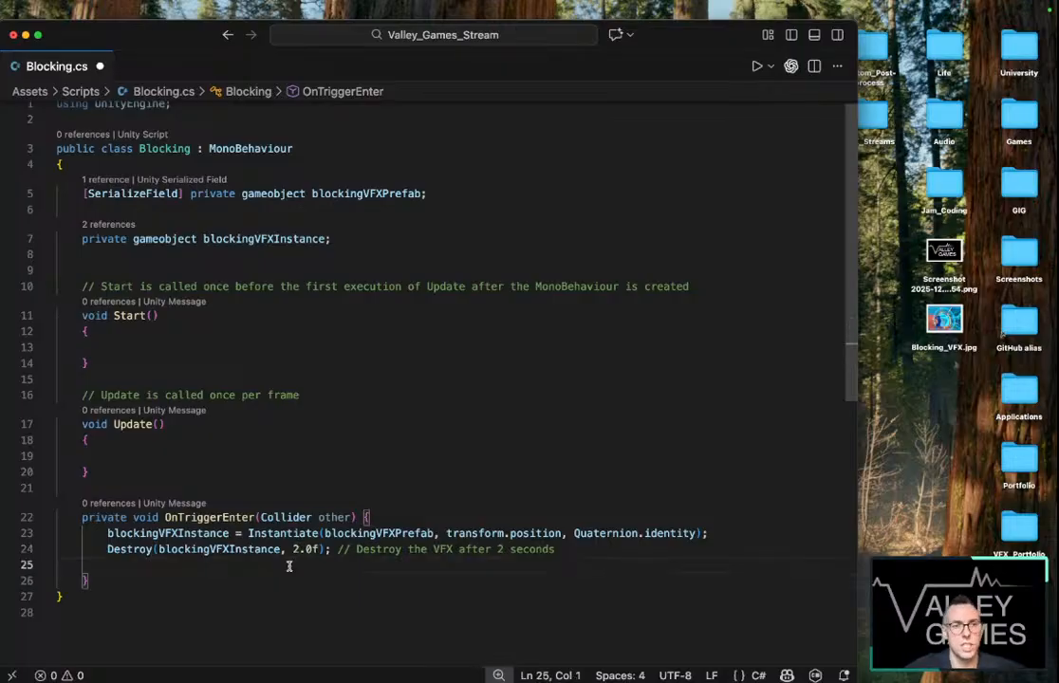
{"action": "key", "text": "BackSpace"}
{"action": "key", "text": "ctrl+s"}
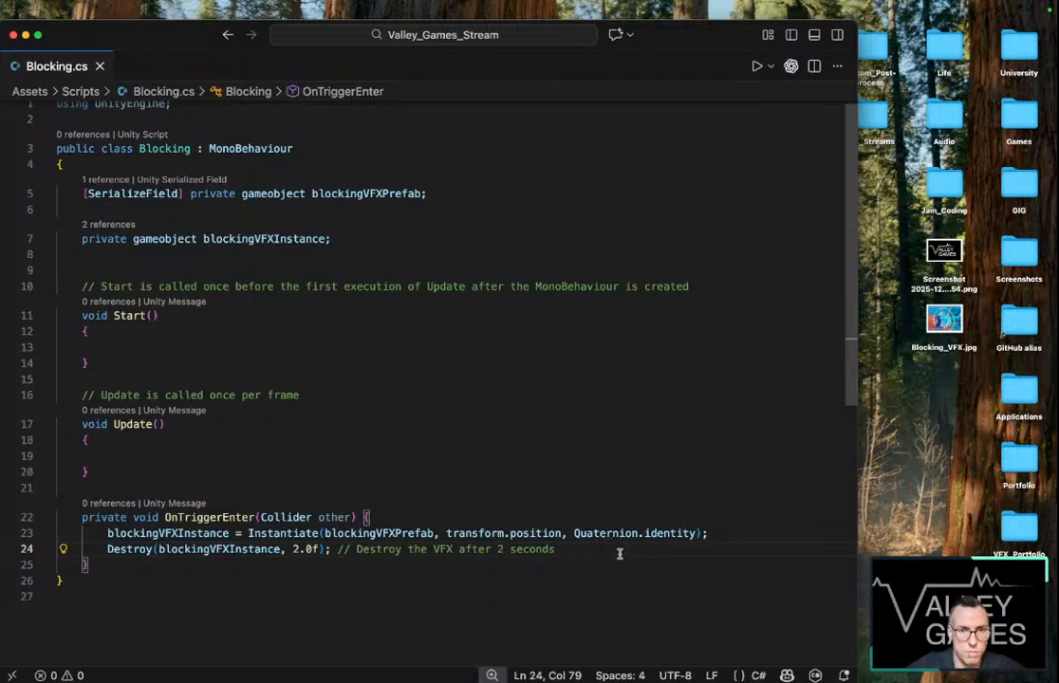
{"action": "left_click", "coordinate": [381, 208]}
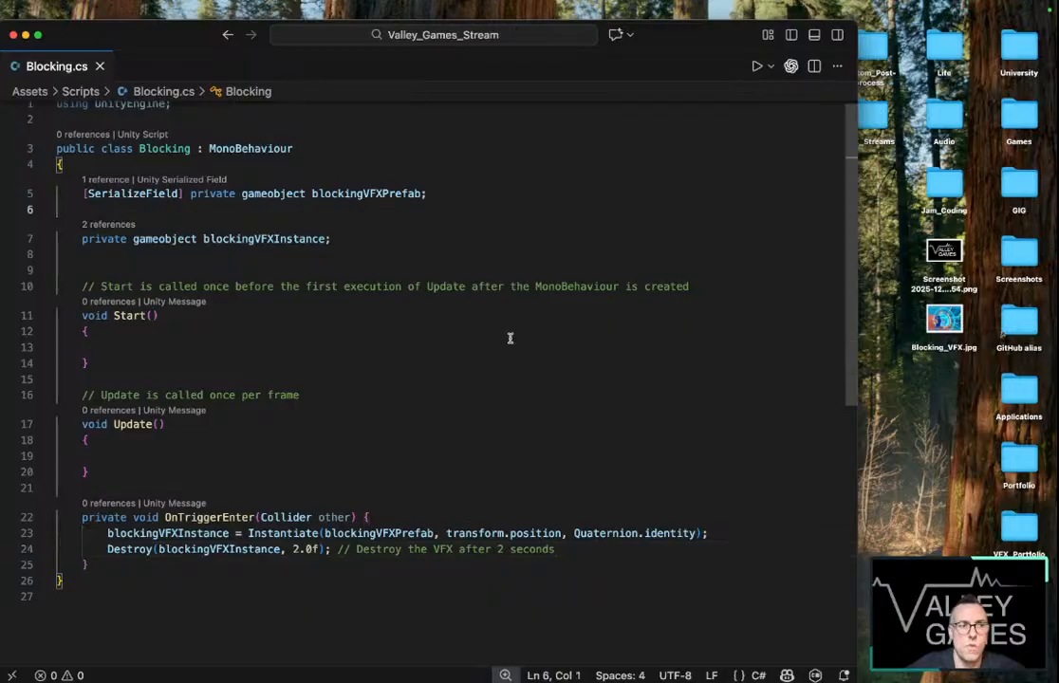
Switch to Unity, examine Samuri_Sword and its sphere collider relative to the enemy sword, and clear the selection
{"action": "key", "text": "ctrl+Right"}
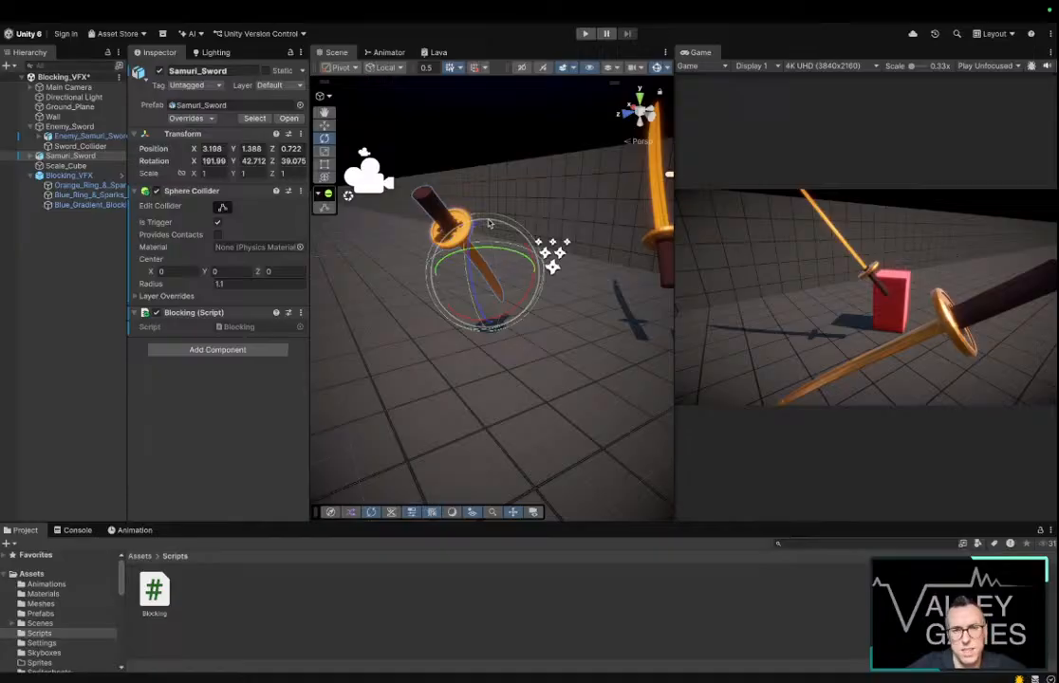
{"action": "left_click_drag", "start_coordinate": [489, 223], "coordinate": [662, 315], "text": "alt"}
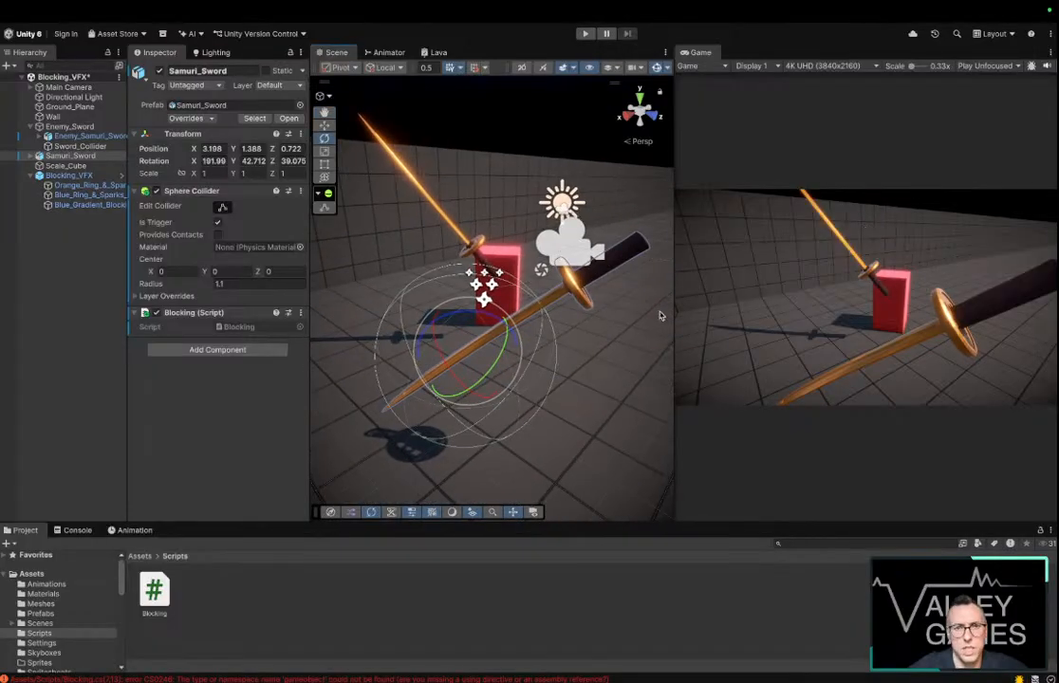
{"action": "key", "text": "w"}
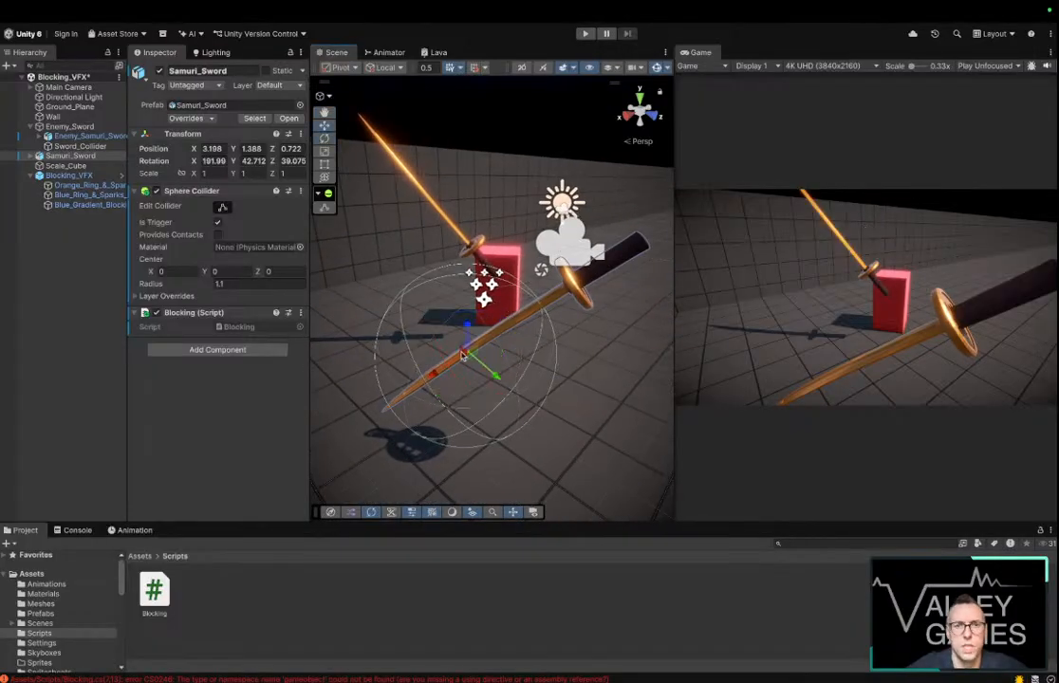
{"action": "left_click", "coordinate": [385, 67]}
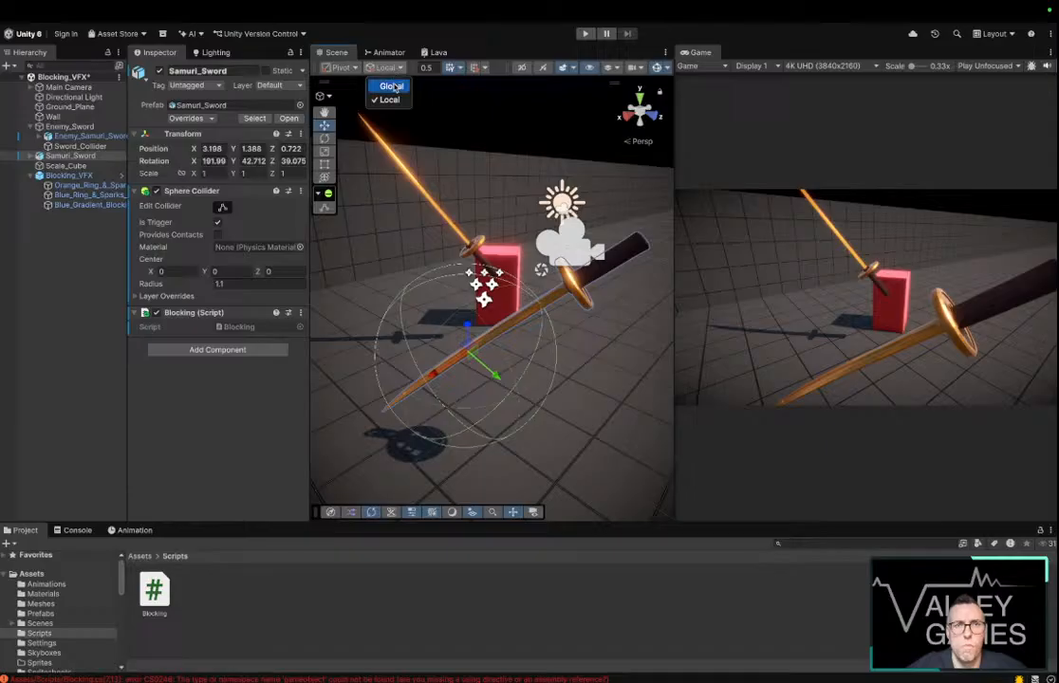
{"action": "left_click", "coordinate": [50, 368]}
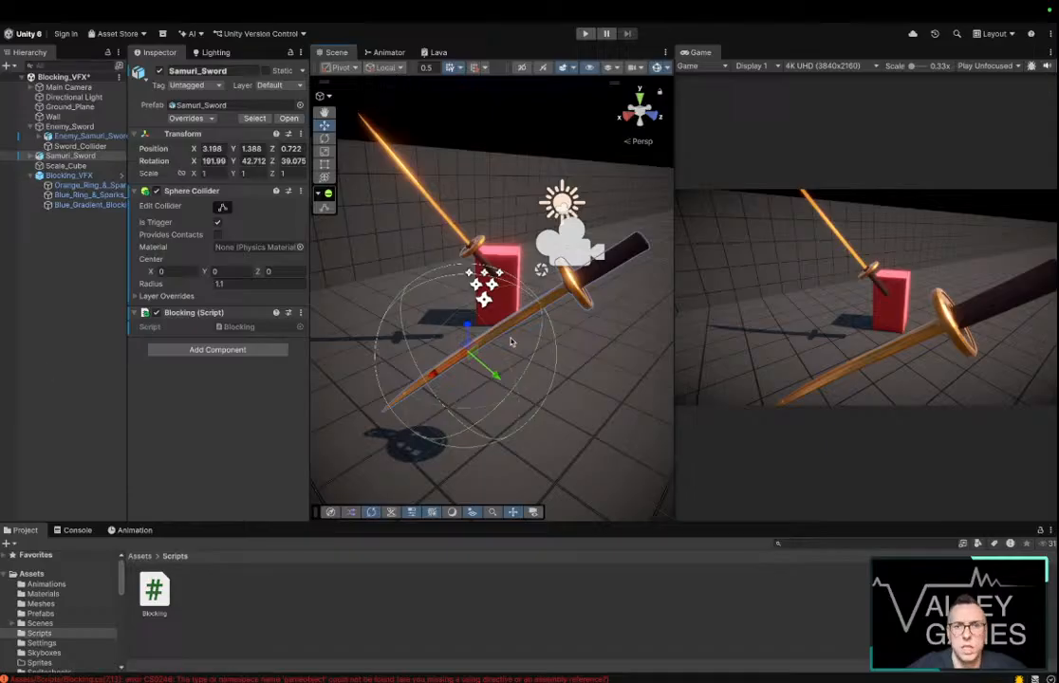
{"action": "key", "text": "d"}
{"action": "right_click_drag", "start_coordinate": [489, 326], "coordinate": [509, 350]}
{"action": "scroll", "coordinate": [313, 339], "scroll_direction": "down", "scroll_amount": 1}
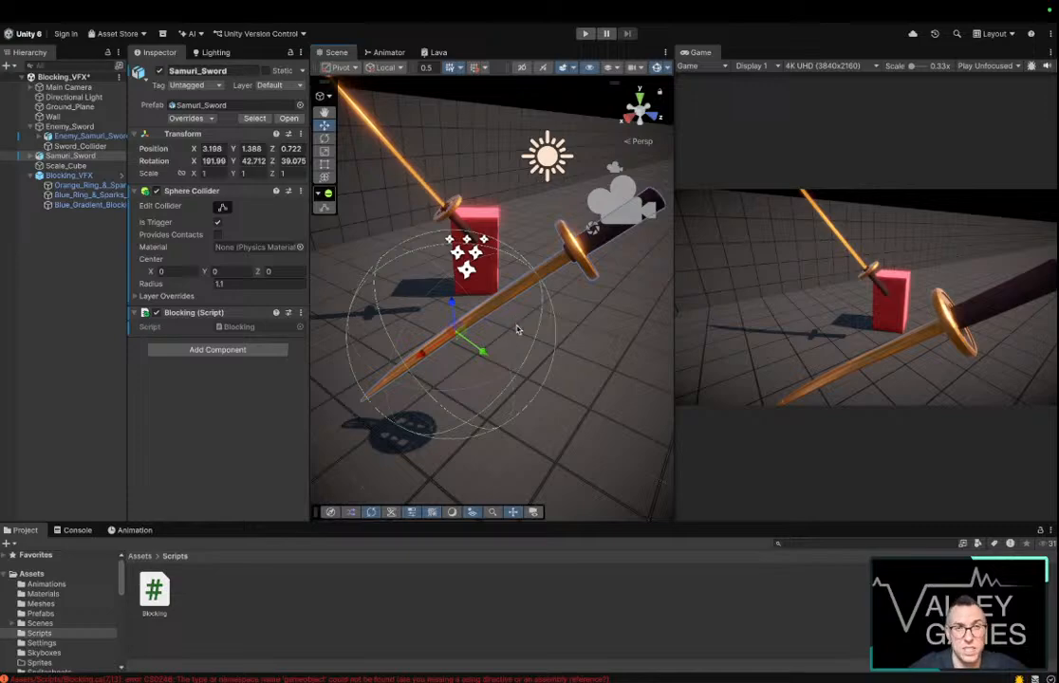
{"action": "right_click_drag", "start_coordinate": [518, 329], "coordinate": [470, 306]}
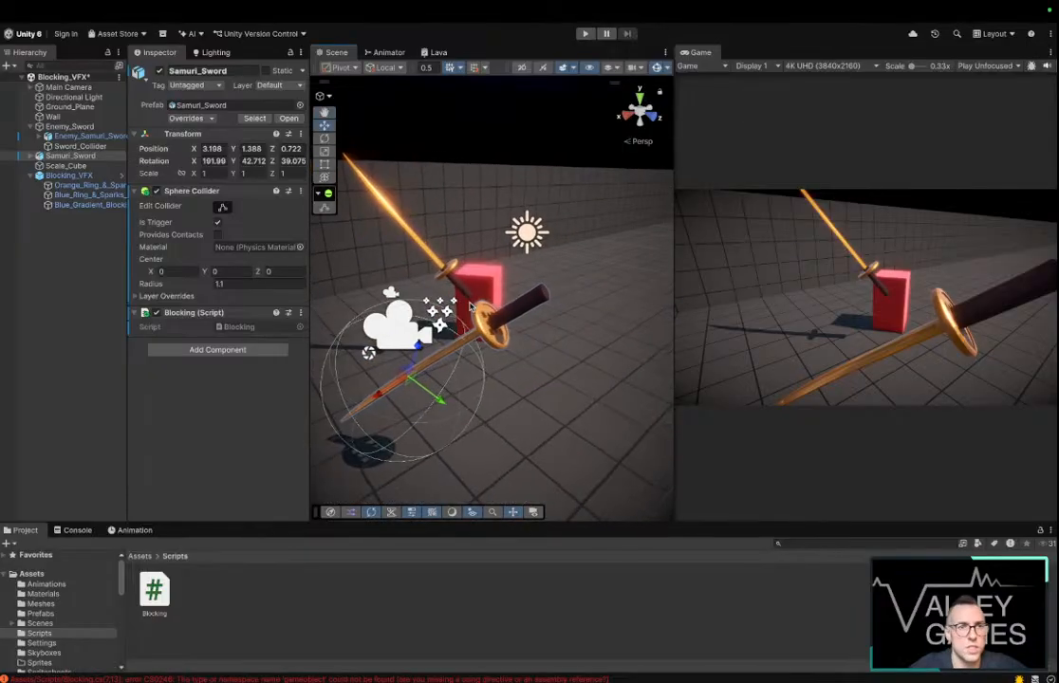
{"action": "left_click", "coordinate": [82, 284]}
Open Unity's console and examine the first compile error reported for Blocking.cs
{"action": "key", "text": "ctrl+Left"}
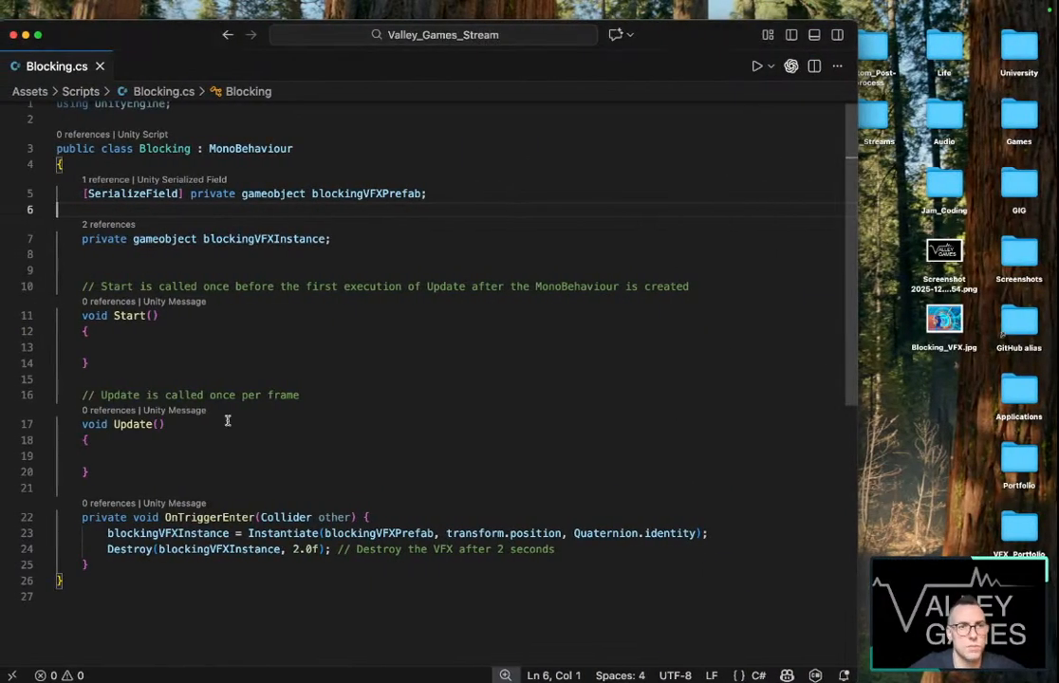
{"action": "left_click", "coordinate": [223, 470]}
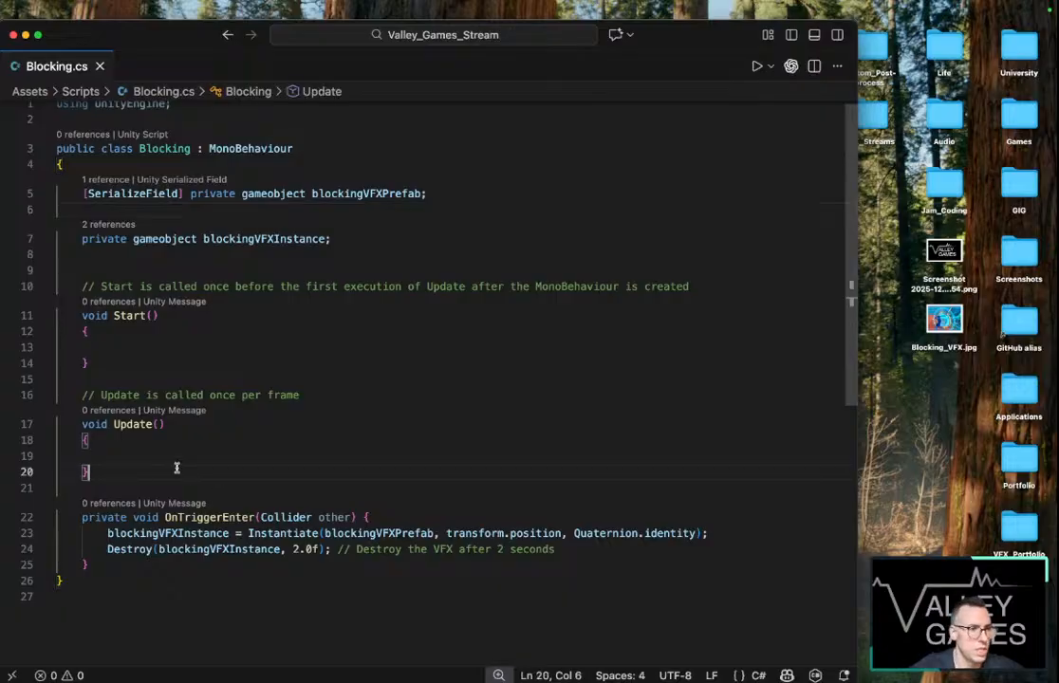
{"action": "key", "text": "ctrl+Right"}
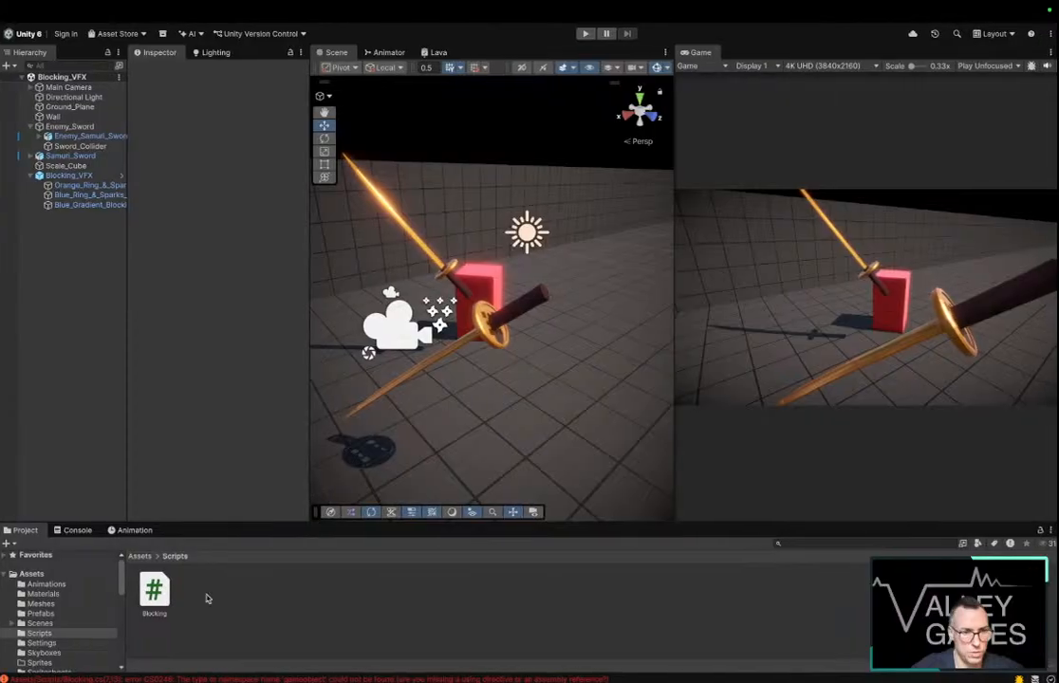
{"action": "left_click", "coordinate": [86, 535]}
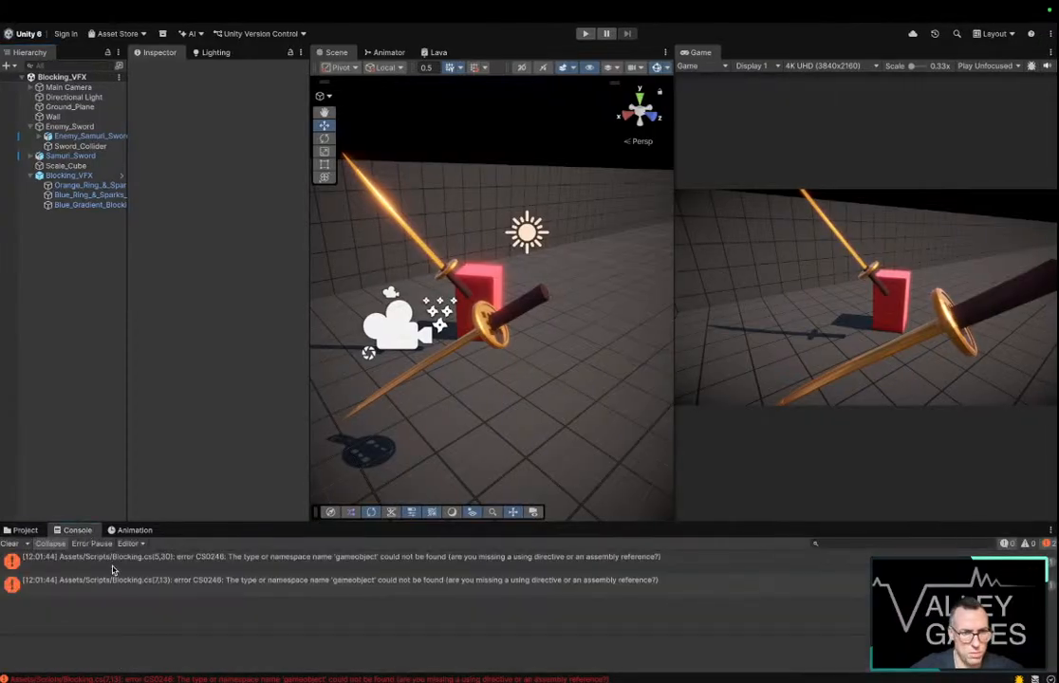
{"action": "left_click", "coordinate": [240, 559]}
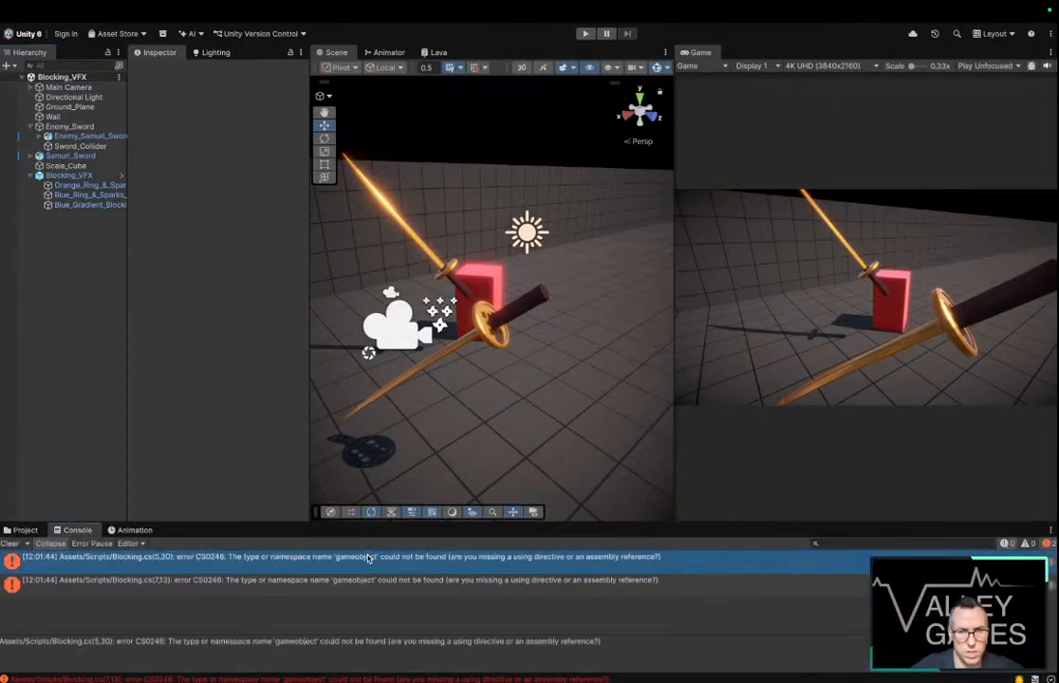
Return to Blocking.cs in the code editor and change gameobject to gameObject in both VFX field declarations
{"action": "key", "text": "ctrl+Left"}
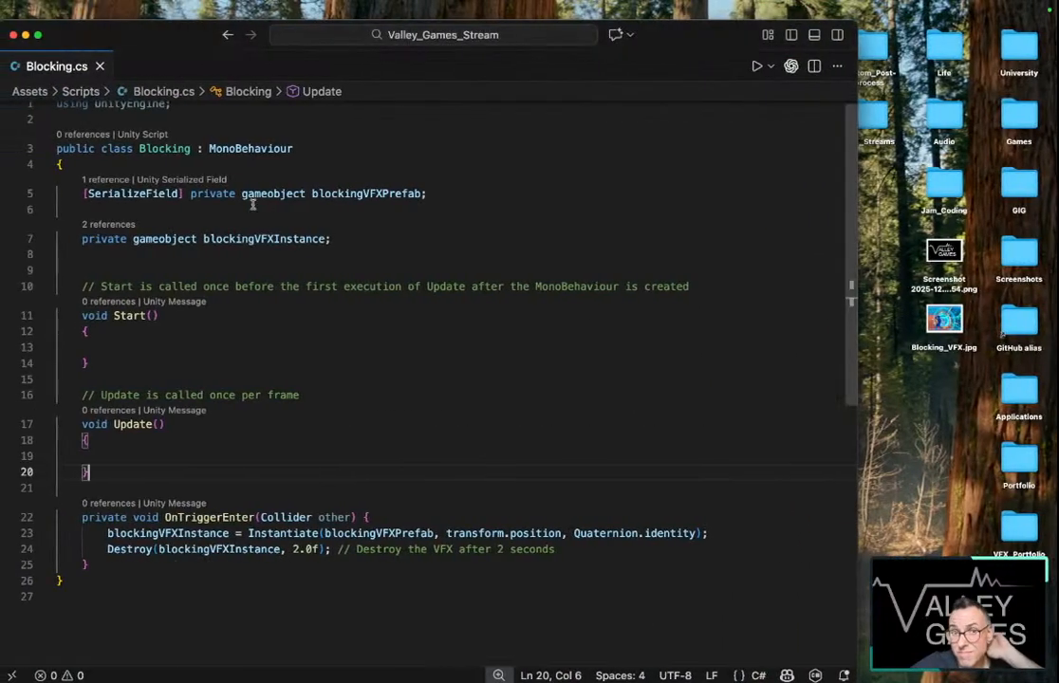
{"action": "left_click", "coordinate": [271, 194]}
{"action": "key", "text": "BackSpace"}
{"action": "type", "text": "O"}
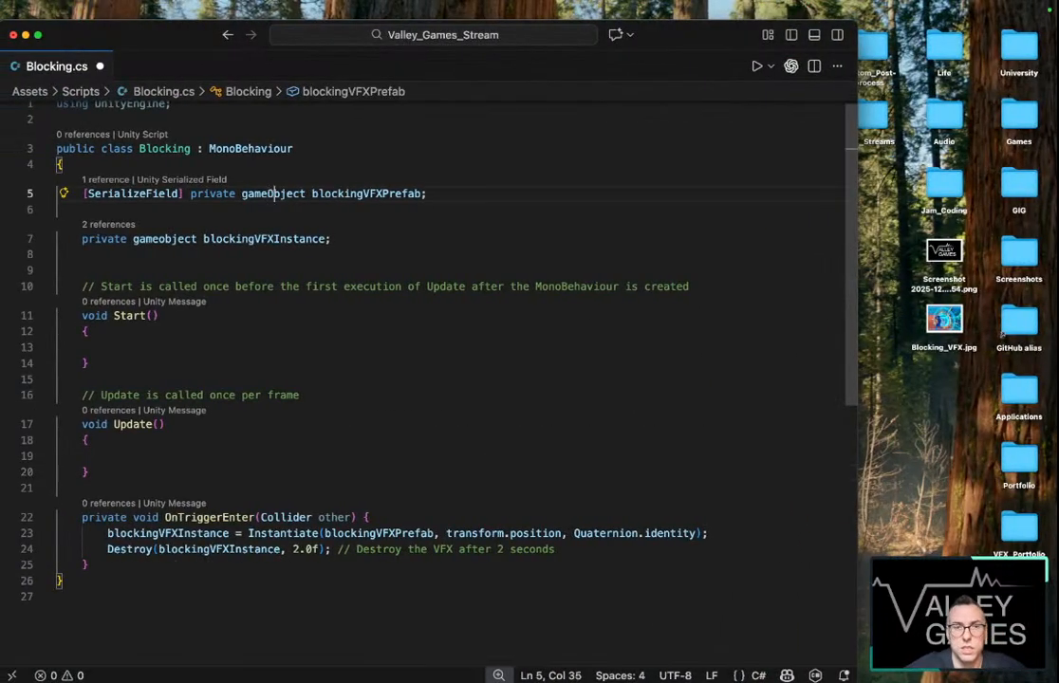
{"action": "left_click", "coordinate": [174, 248]}
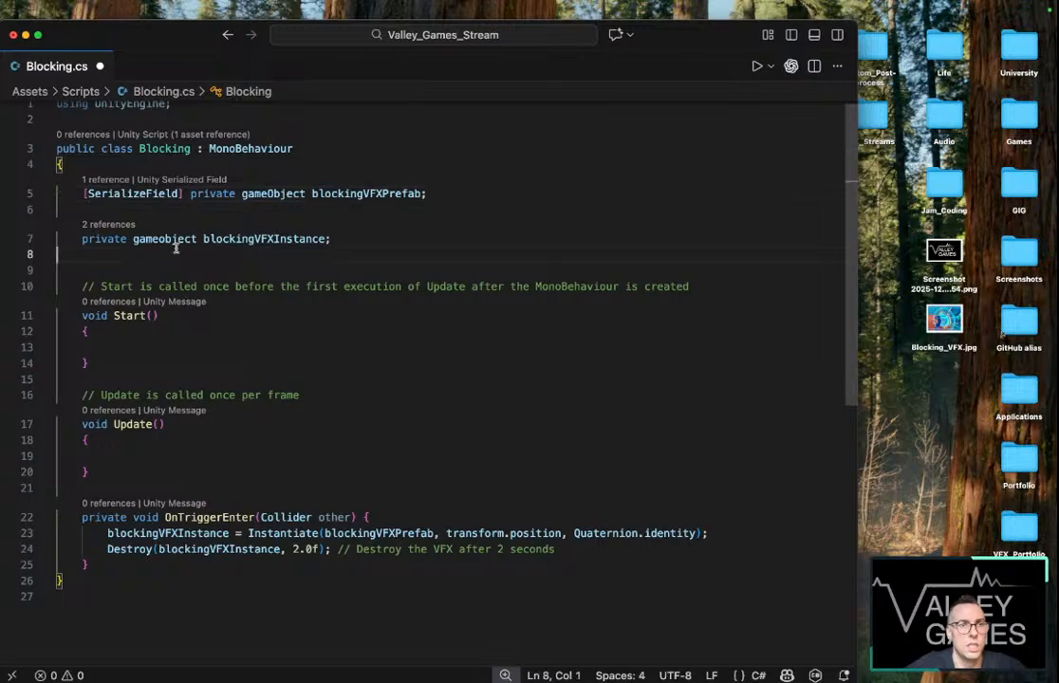
{"action": "left_click", "coordinate": [166, 239]}
{"action": "key", "text": "BackSpace"}
{"action": "type", "text": "O"}
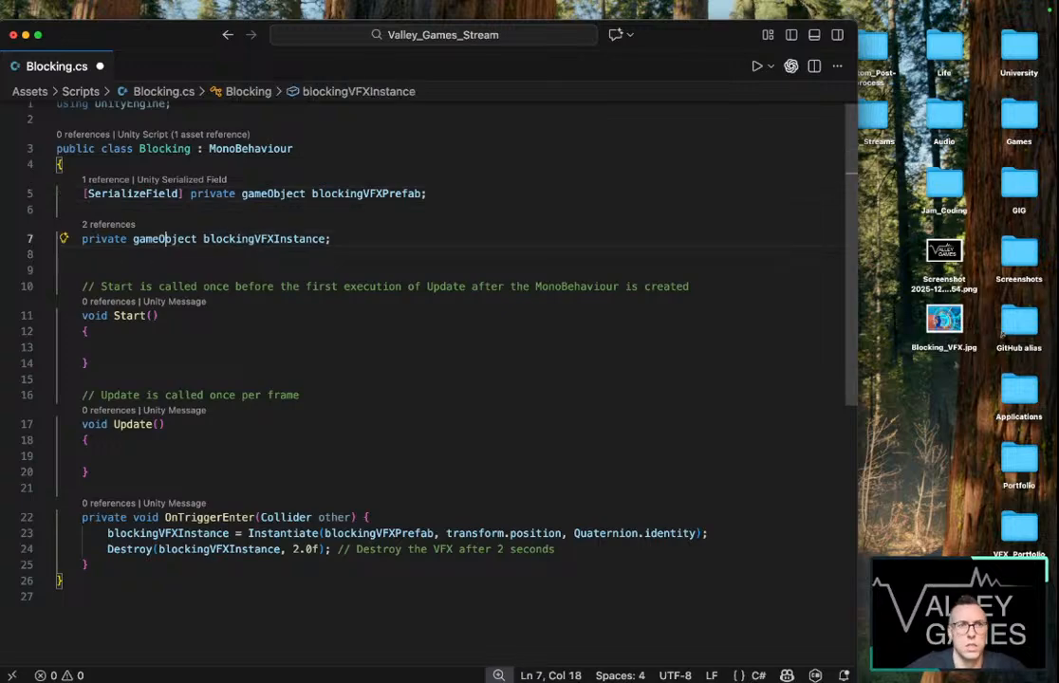
Save Blocking.cs, recheck the compile errors in Unity's console, and return to the code editor
{"action": "left_click", "coordinate": [301, 327]}
{"action": "scroll", "coordinate": [301, 325], "scroll_direction": "up", "scroll_amount": 1}
{"action": "left_click", "coordinate": [185, 108]}
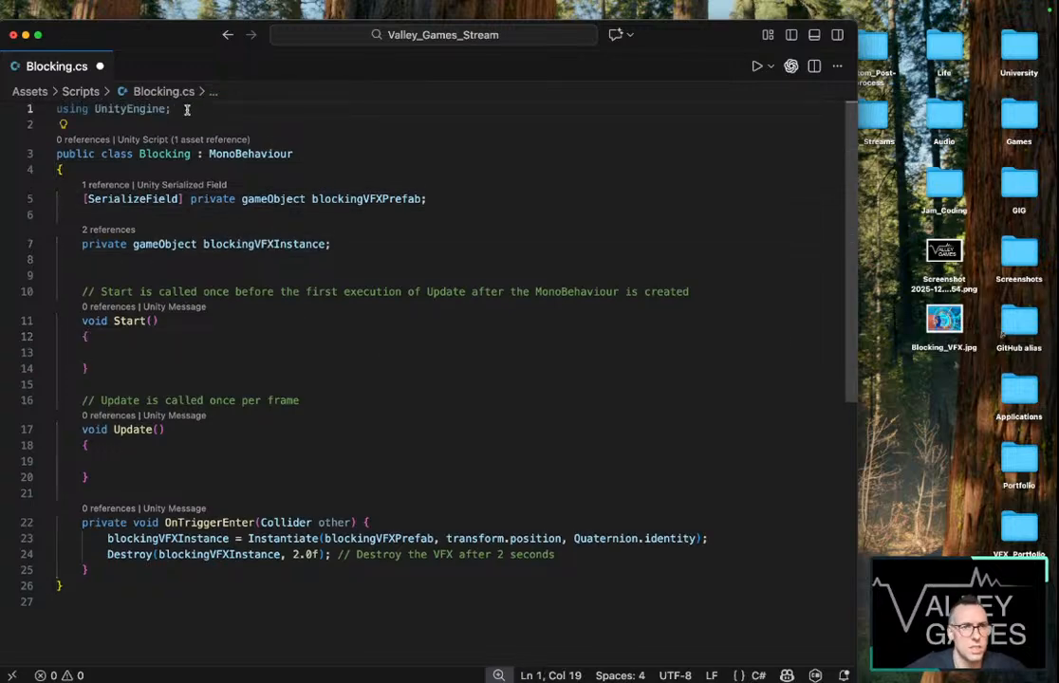
{"action": "left_click", "coordinate": [191, 376]}
{"action": "key", "text": "super+s"}
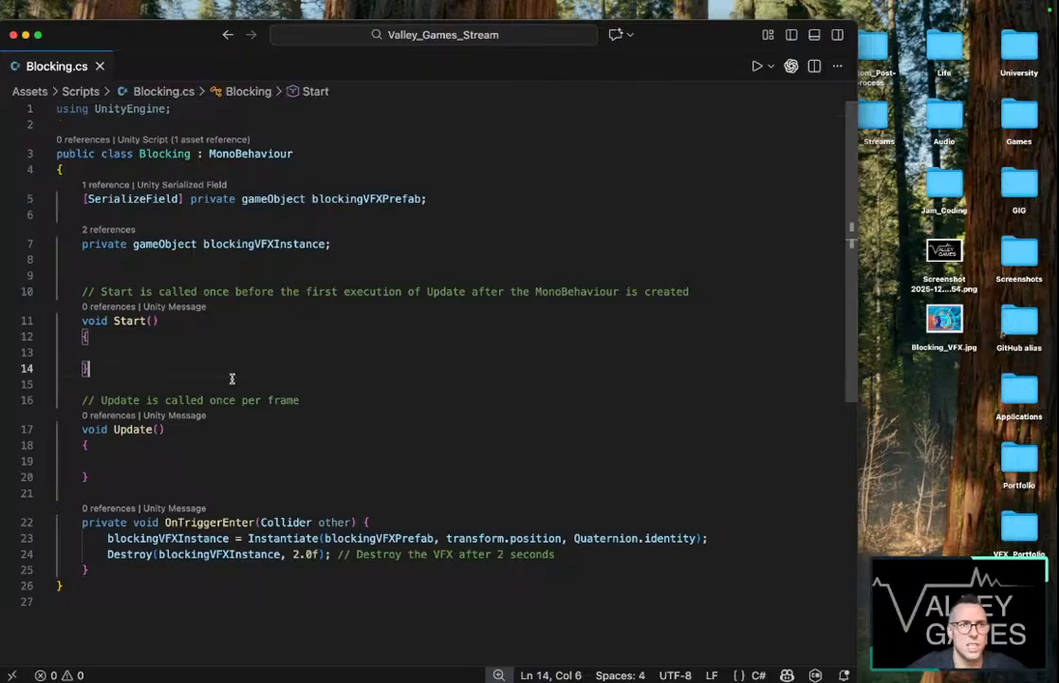
{"action": "key", "text": "super+Tab"}
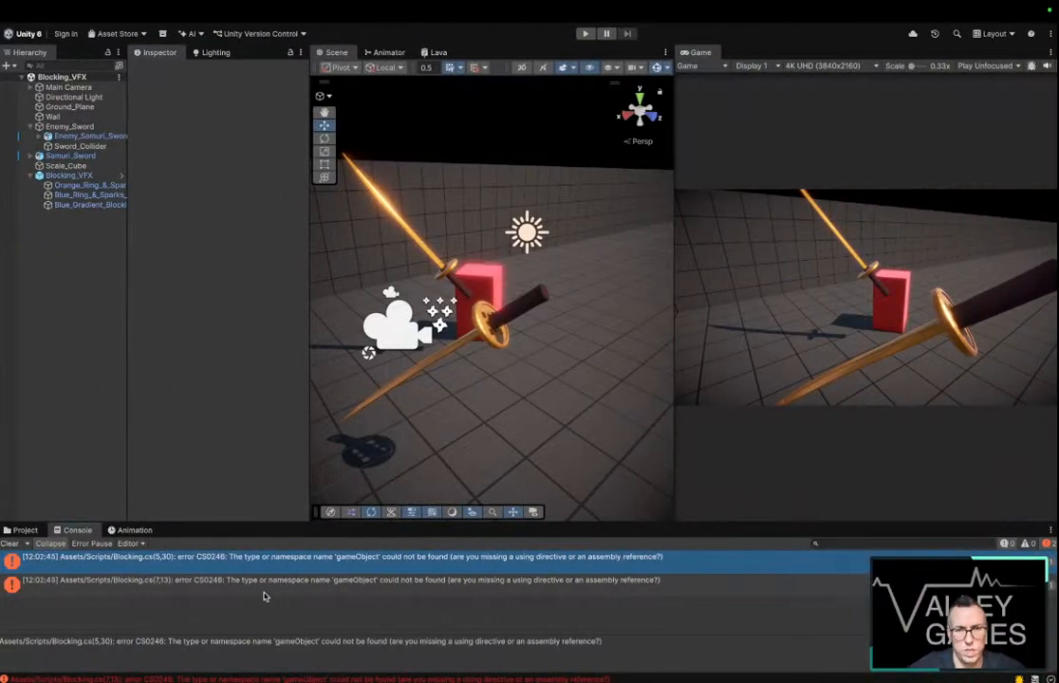
{"action": "key", "text": "super+Tab"}
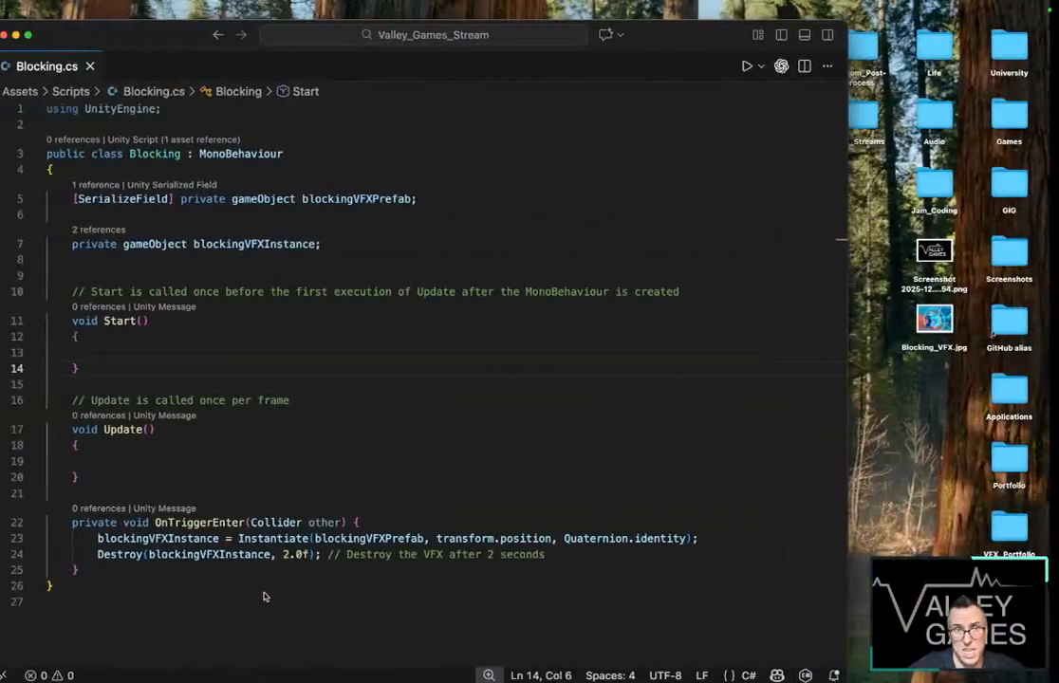
Add a using System.Collections directive below using UnityEngine, save Blocking.cs, recheck Unity's console errors, and return to the code editor
{"action": "left_click", "coordinate": [193, 110]}
{"action": "key", "text": "Return"}
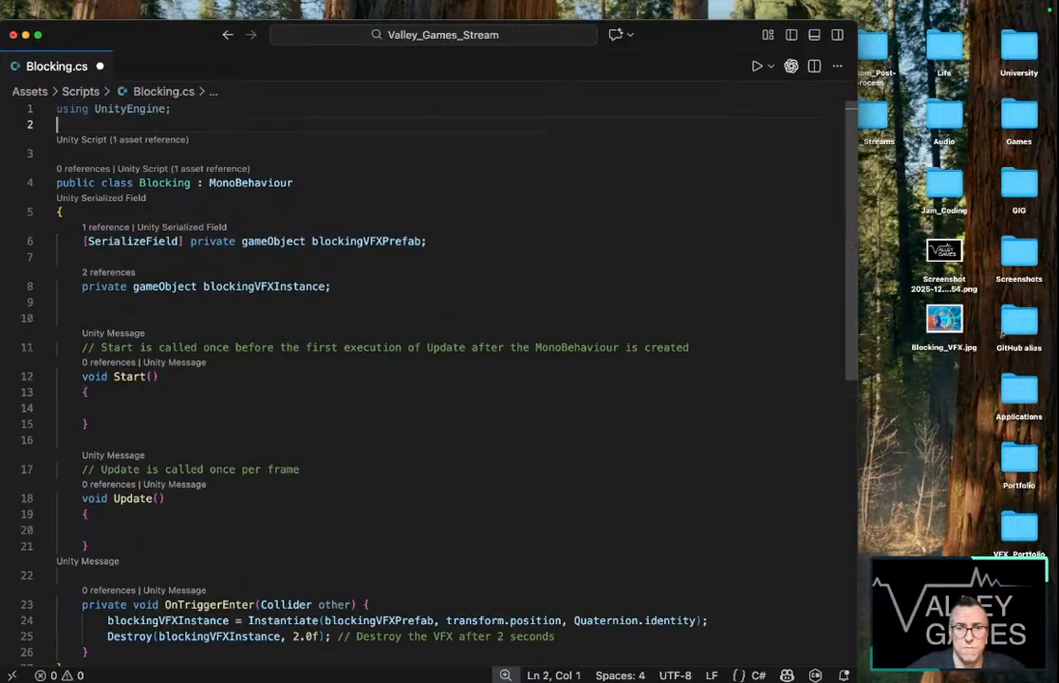
{"action": "type", "text": "using"}
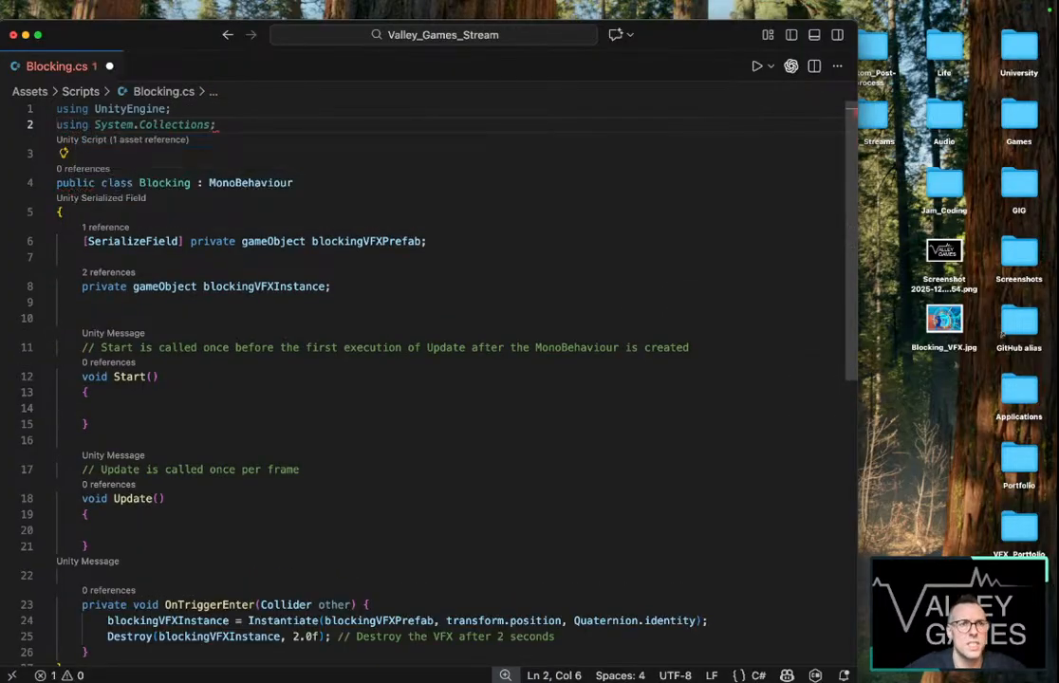
{"action": "key", "text": "Tab"}
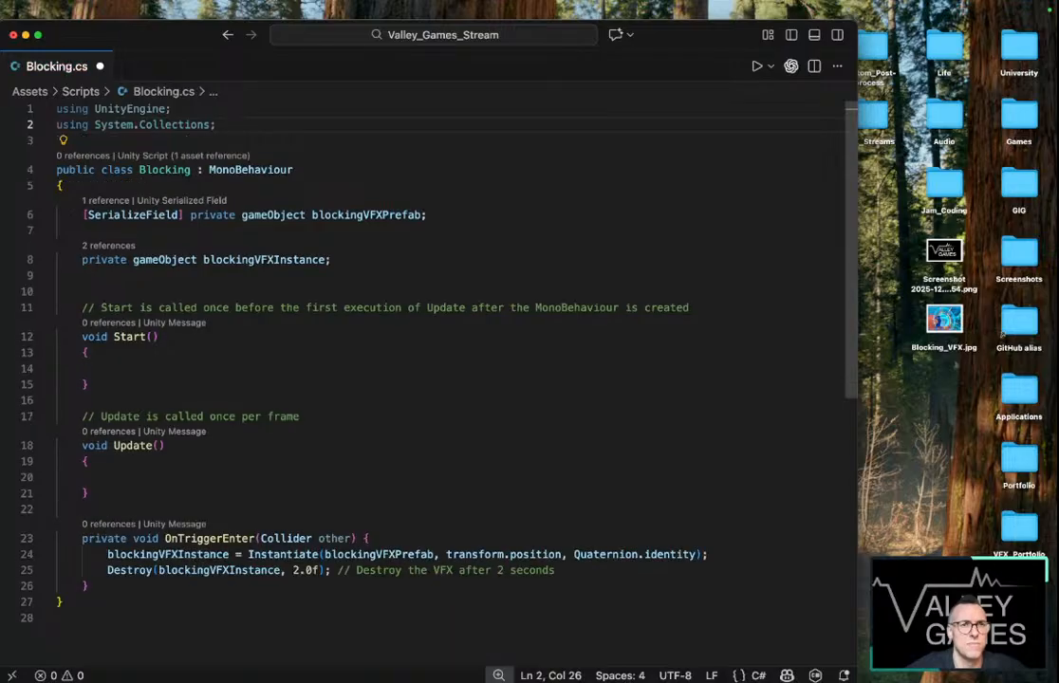
{"action": "key", "text": "ctrl+Right"}
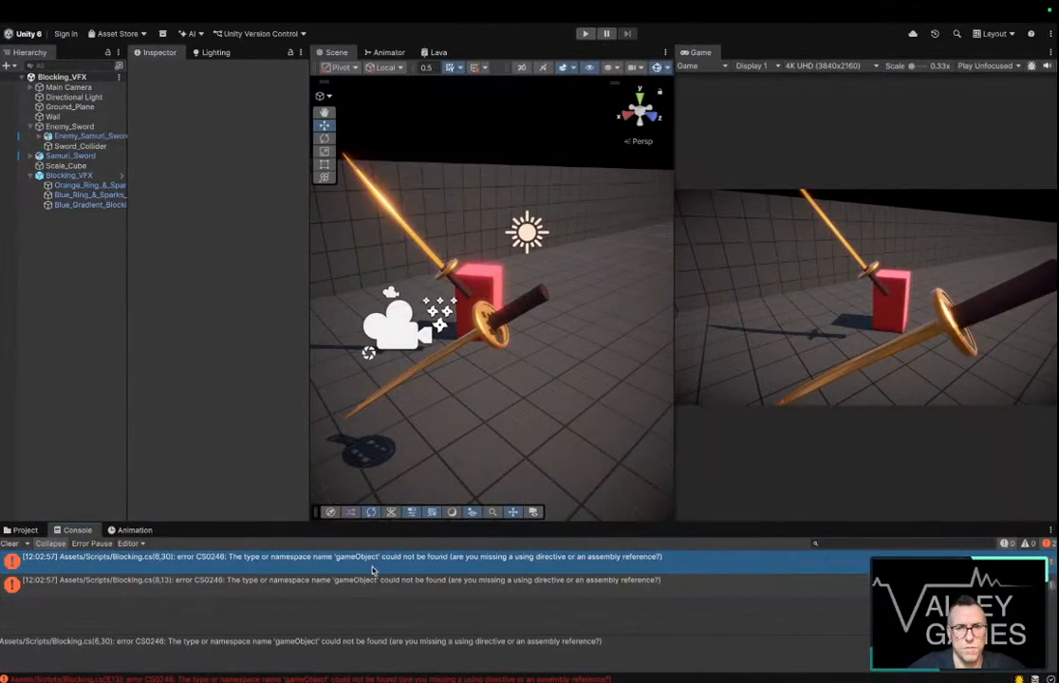
{"action": "key", "text": "ctrl+Left"}
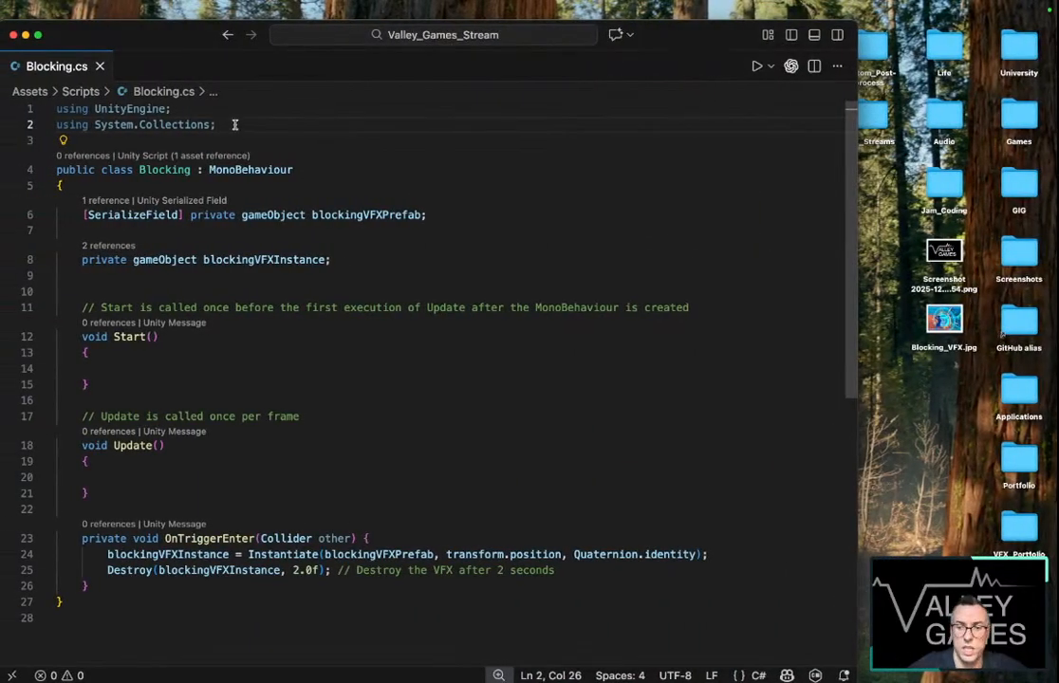
Insert a using System.Collections.Generic directive between the UnityEngine and System.Collections directives
{"action": "key", "text": "Up"}
{"action": "key", "text": "Return"}
{"action": "key", "text": "Return"}
{"action": "key", "text": "BackSpace"}
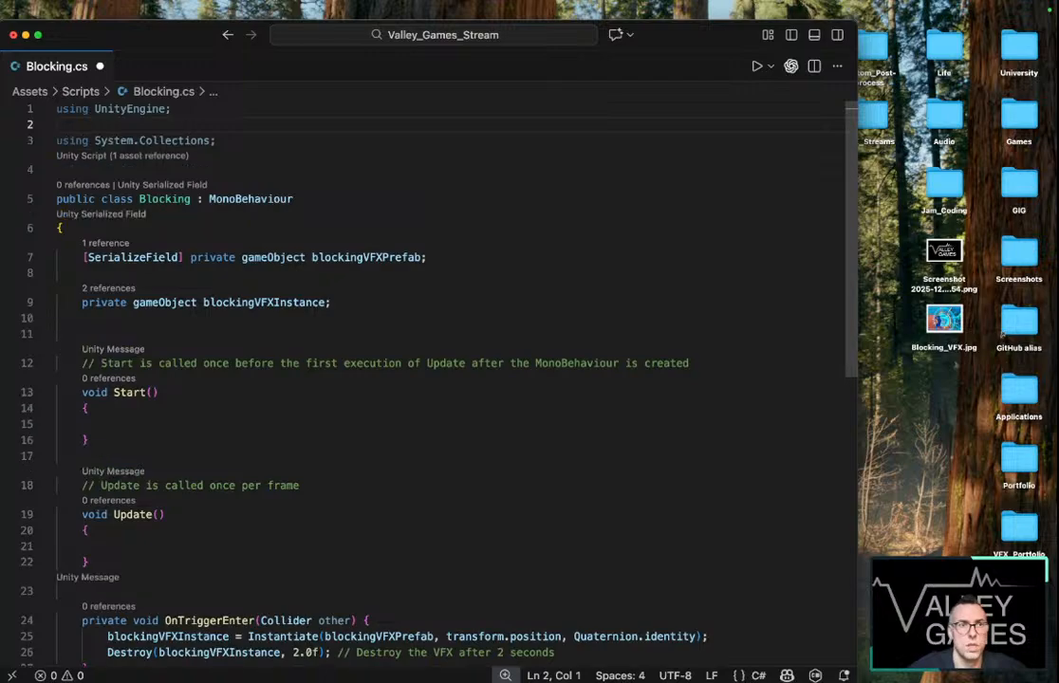
{"action": "type", "text": "usi"}
{"action": "key", "text": "Tab"}
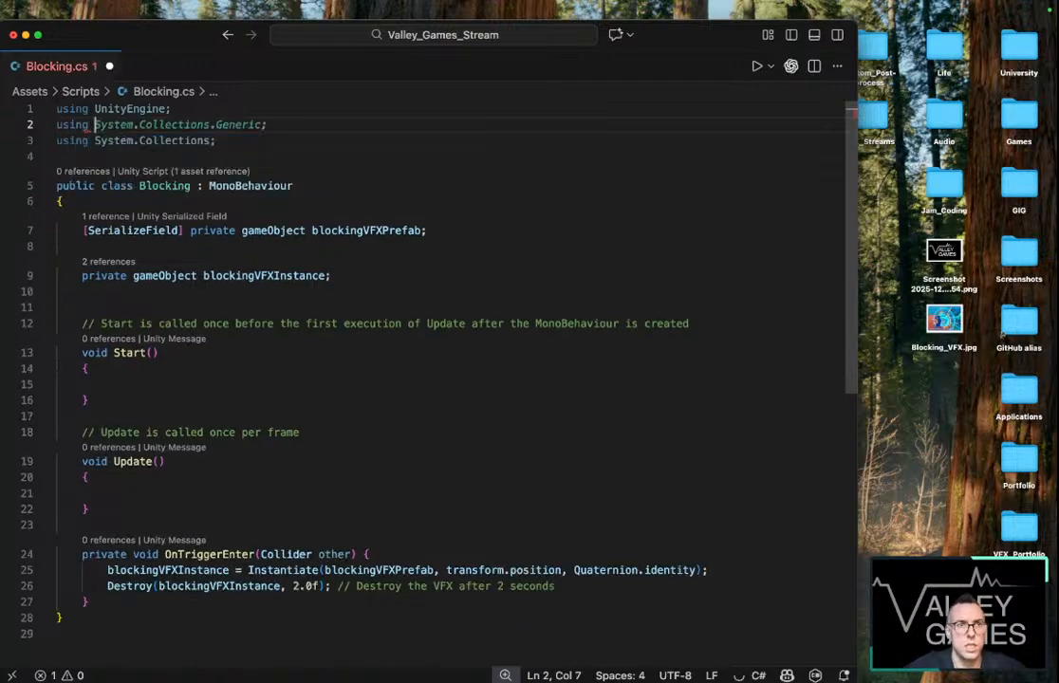
{"action": "key", "text": "Tab"}
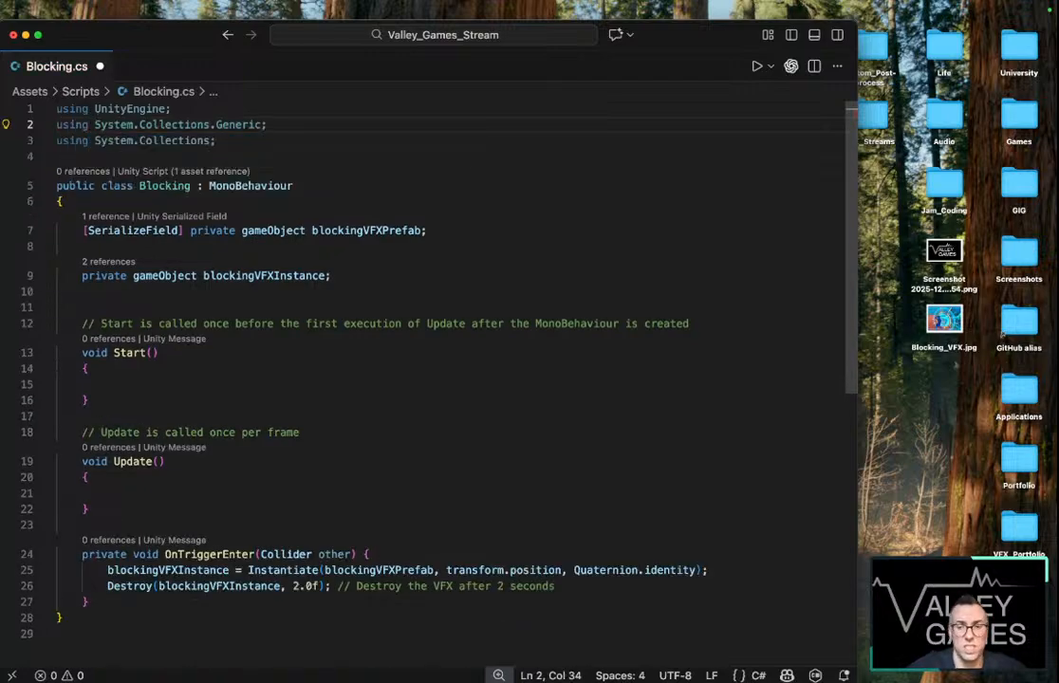
Start another using UnityEngine directive on line 2 of Blocking.cs and complete it with the Unity Editor snippet
{"action": "key", "text": "Up"}
{"action": "key", "text": "Return"}
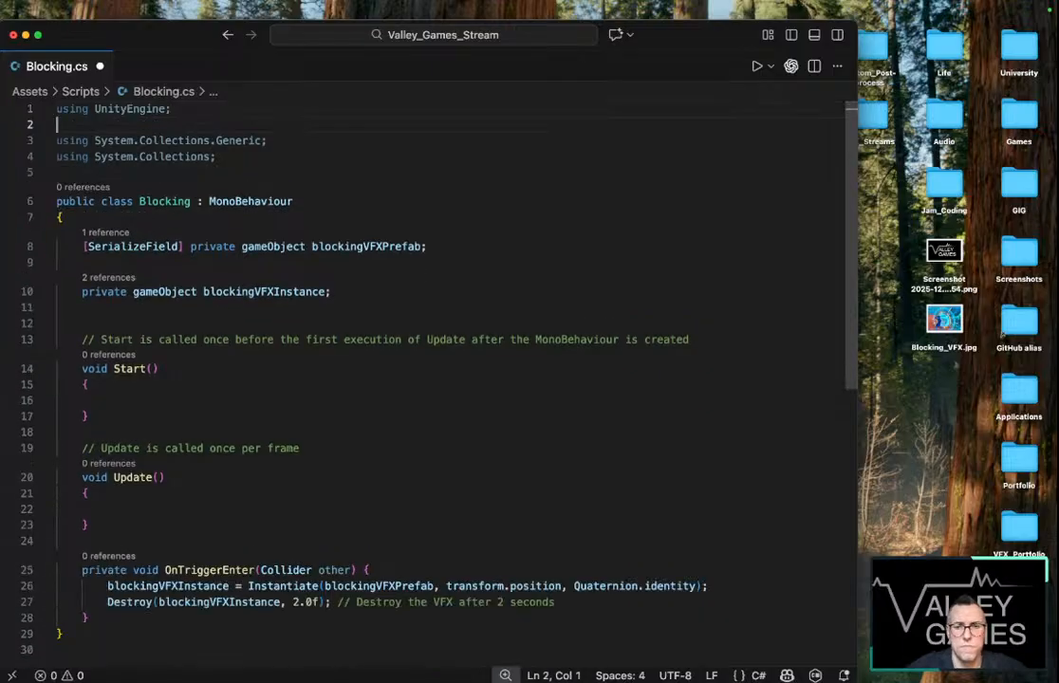
{"action": "type", "text": "using"}
{"action": "key", "text": "Tab"}
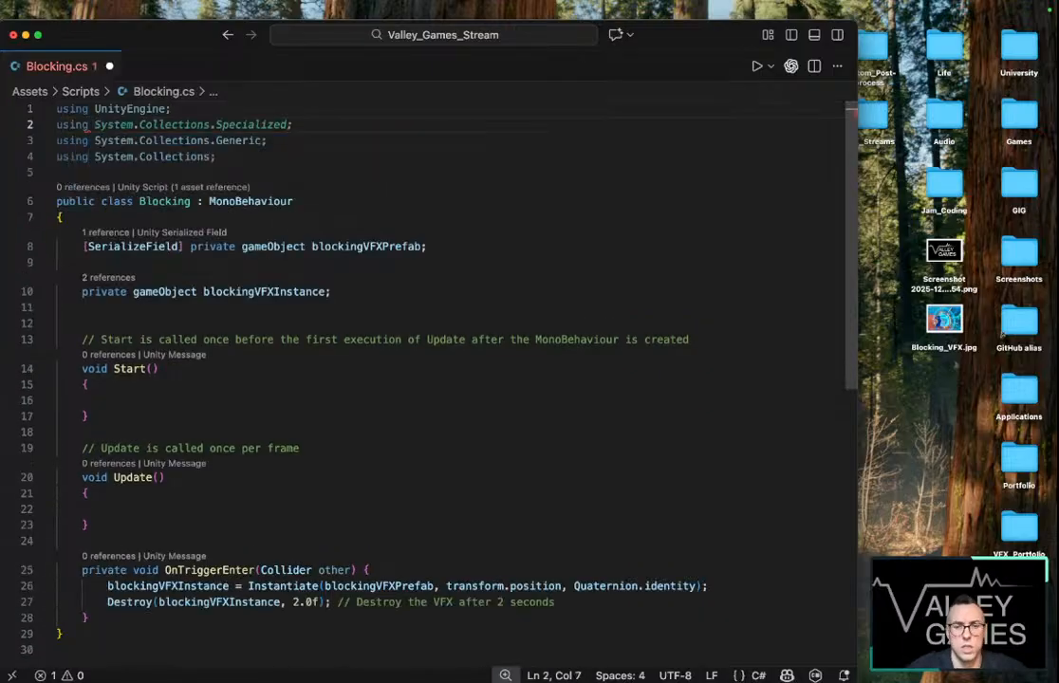
{"action": "type", "text": "Unity"}
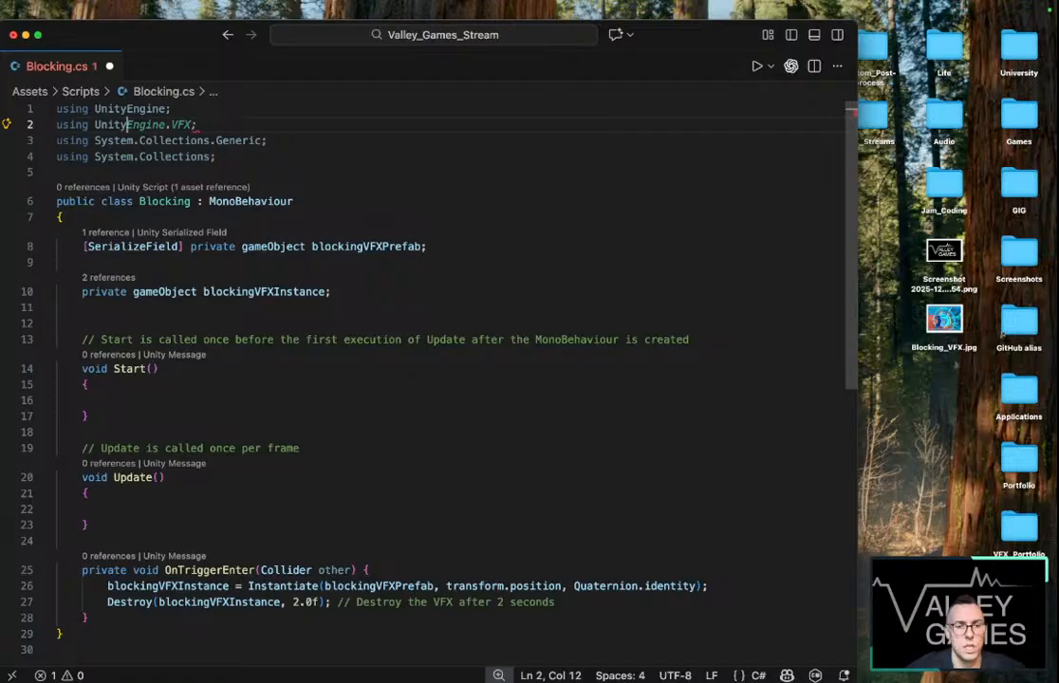
{"action": "type", "text": "E"}
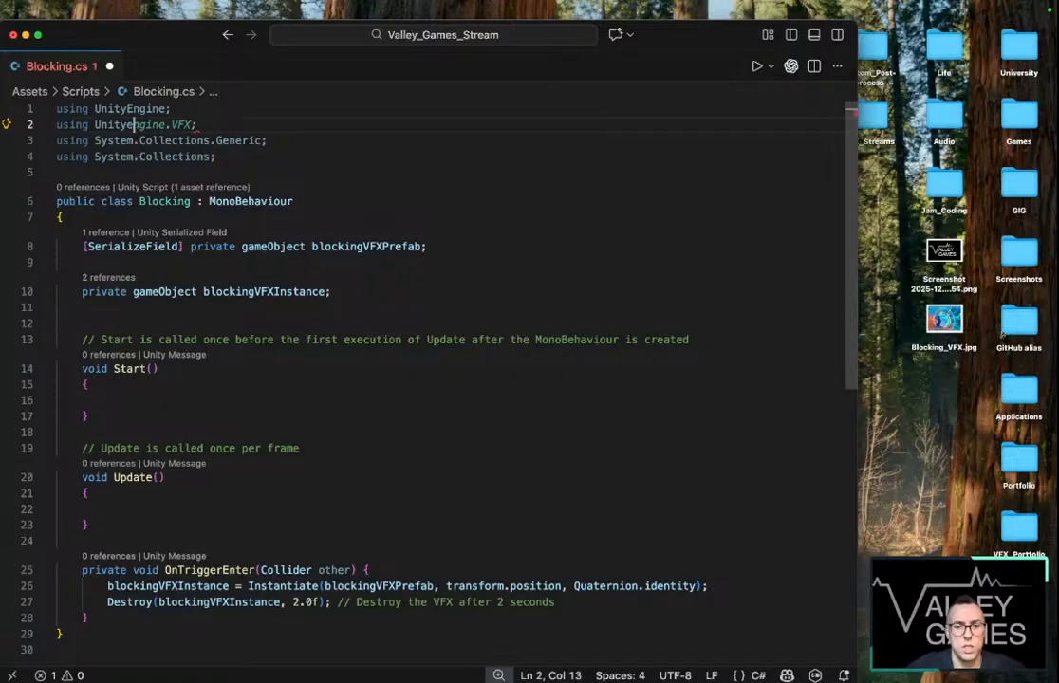
{"action": "type", "text": "ngine"}
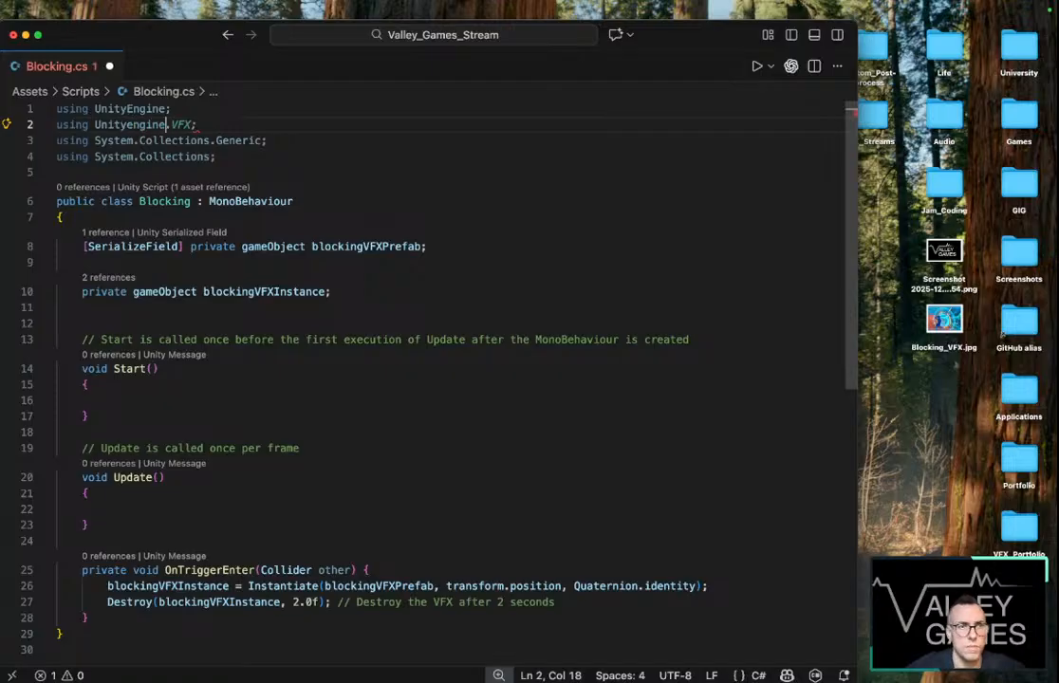
{"action": "key", "text": "BackSpace"}
{"action": "key", "text": "BackSpace"}
{"action": "key", "text": "BackSpace"}
{"action": "key", "text": "BackSpace"}
{"action": "key", "text": "BackSpace"}
{"action": "key", "text": "BackSpace"}
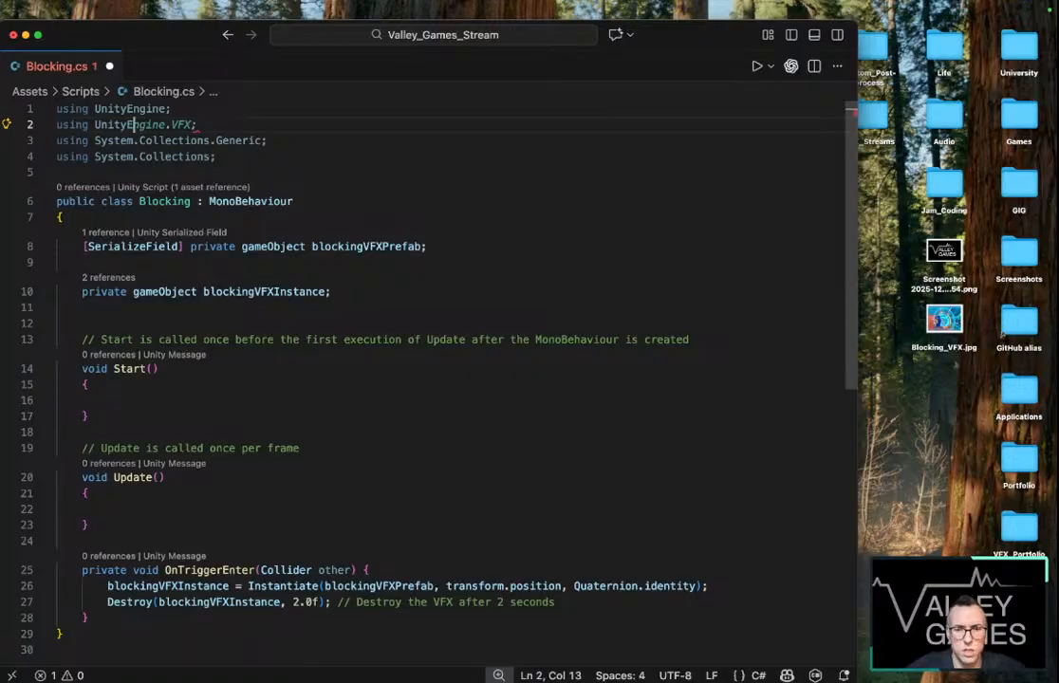
{"action": "type", "text": "Engine"}
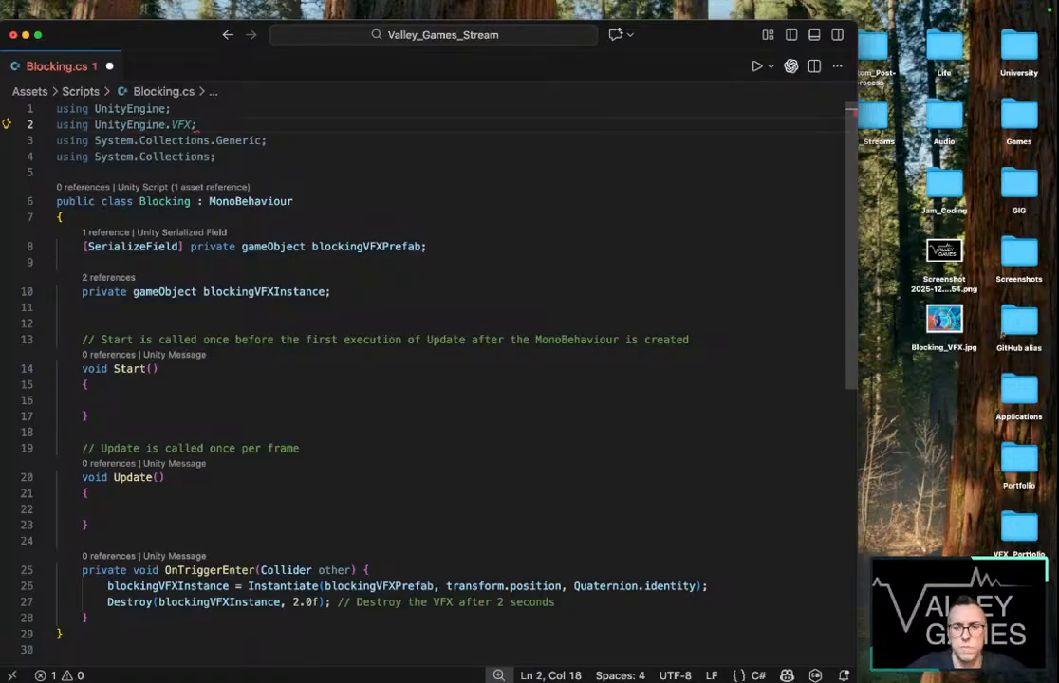
{"action": "type", "text": ".Ed"}
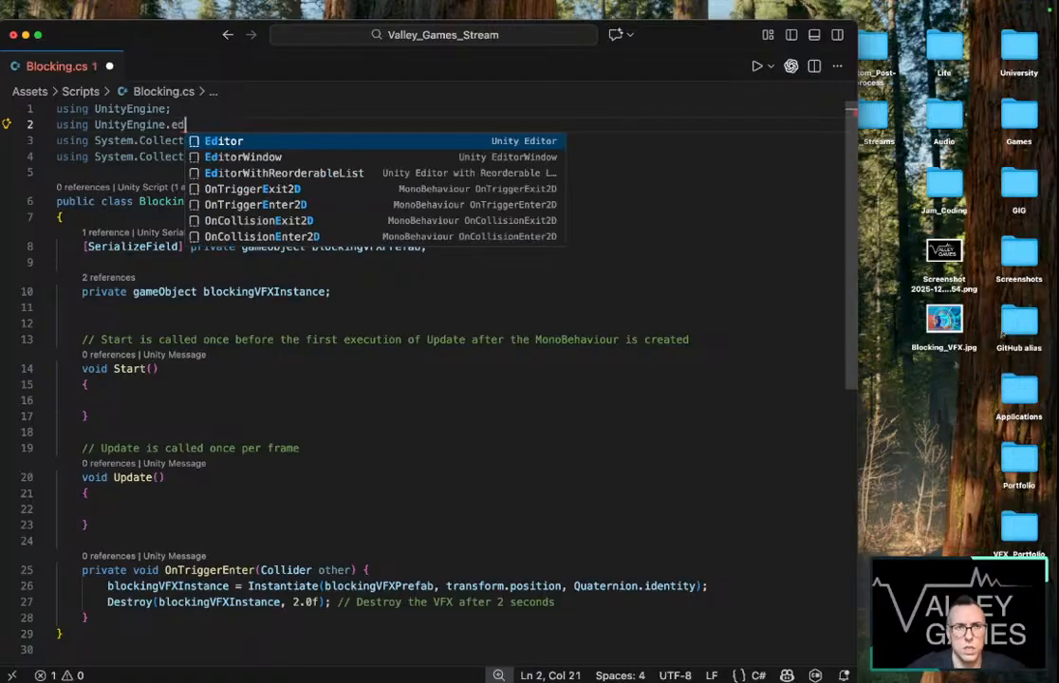
{"action": "key", "text": "Return"}
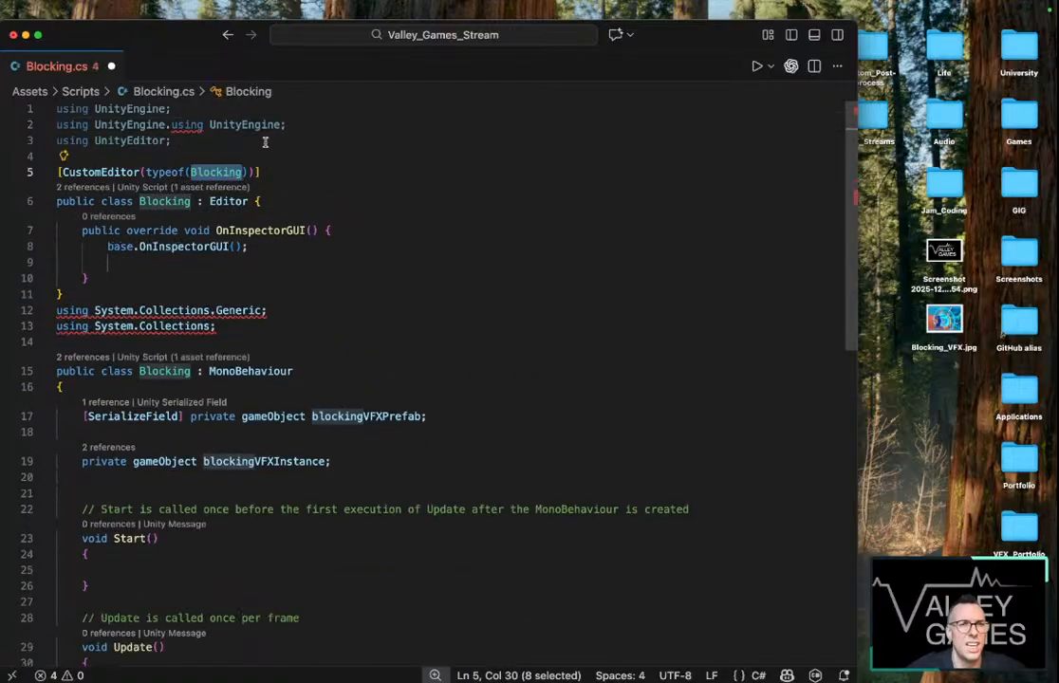
Delete the inserted CustomEditor class, both System.Collections directives and the malformed UnityEngine directive, leaving using UnityEngine and using UnityEditor
{"action": "left_click", "coordinate": [290, 124]}
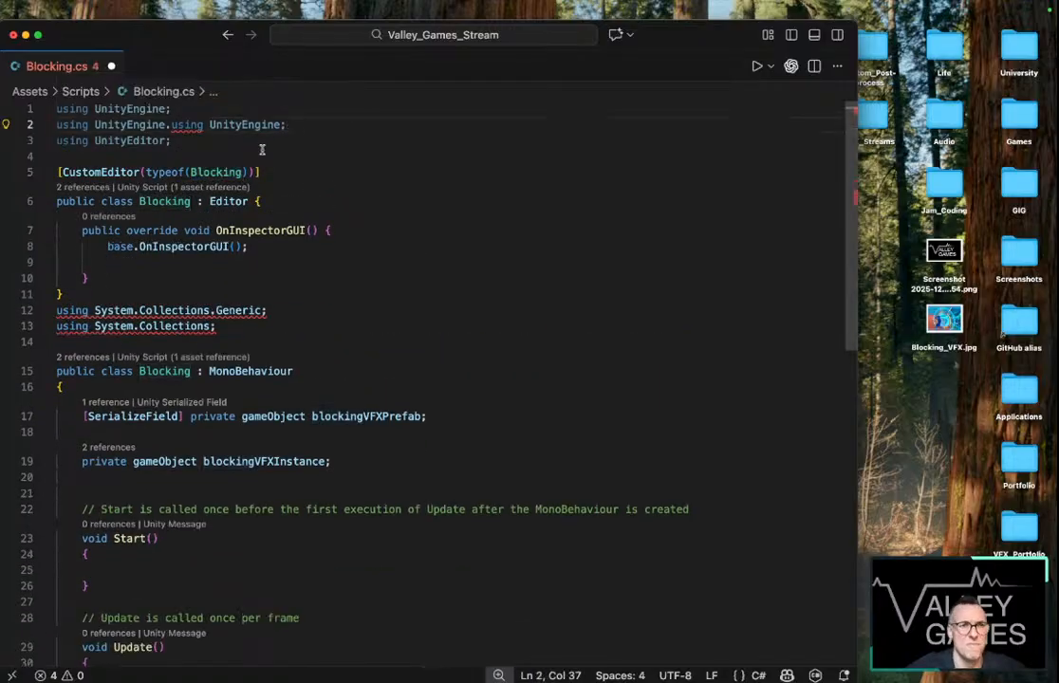
{"action": "left_click_drag", "start_coordinate": [216, 326], "coordinate": [51, 162]}
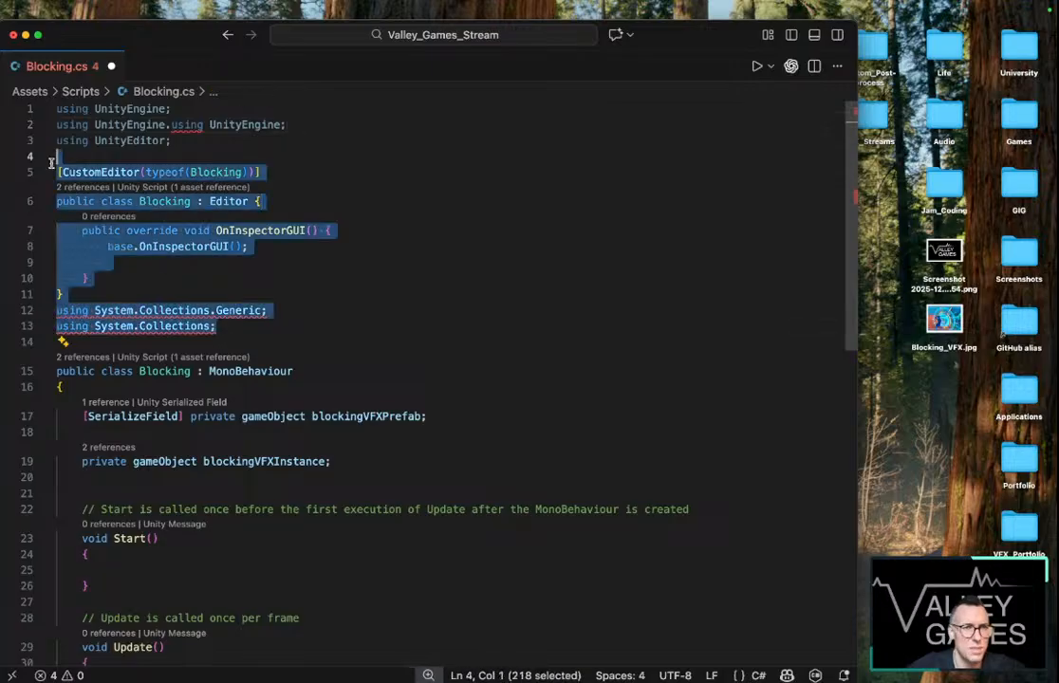
{"action": "key", "text": "BackSpace"}
{"action": "key", "text": "BackSpace"}
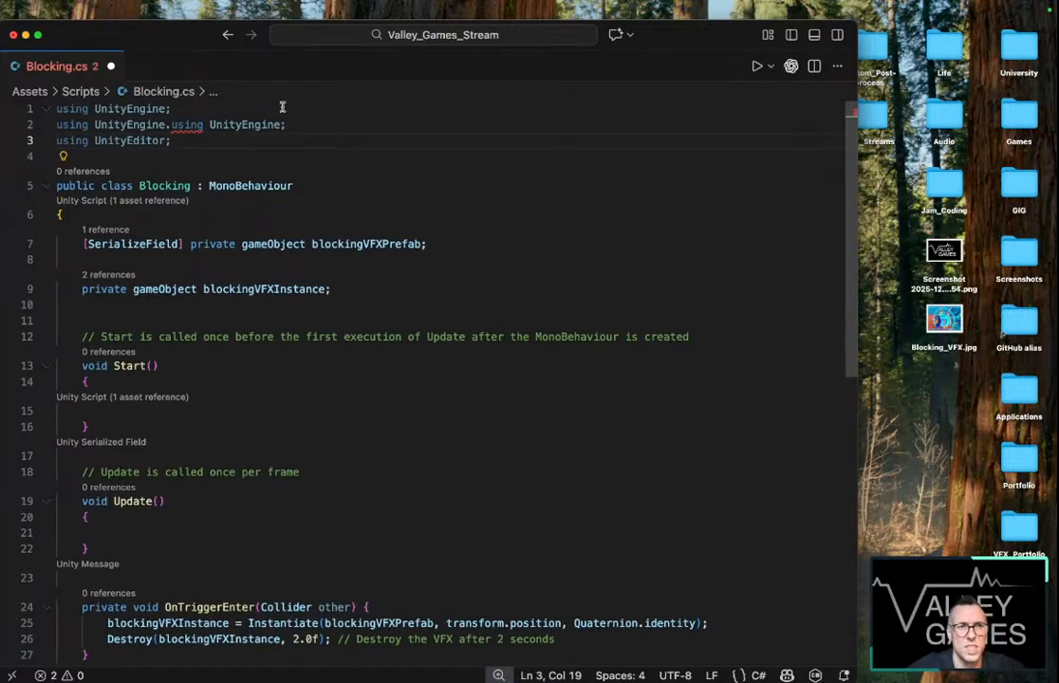
{"action": "triple_click", "coordinate": [314, 125]}
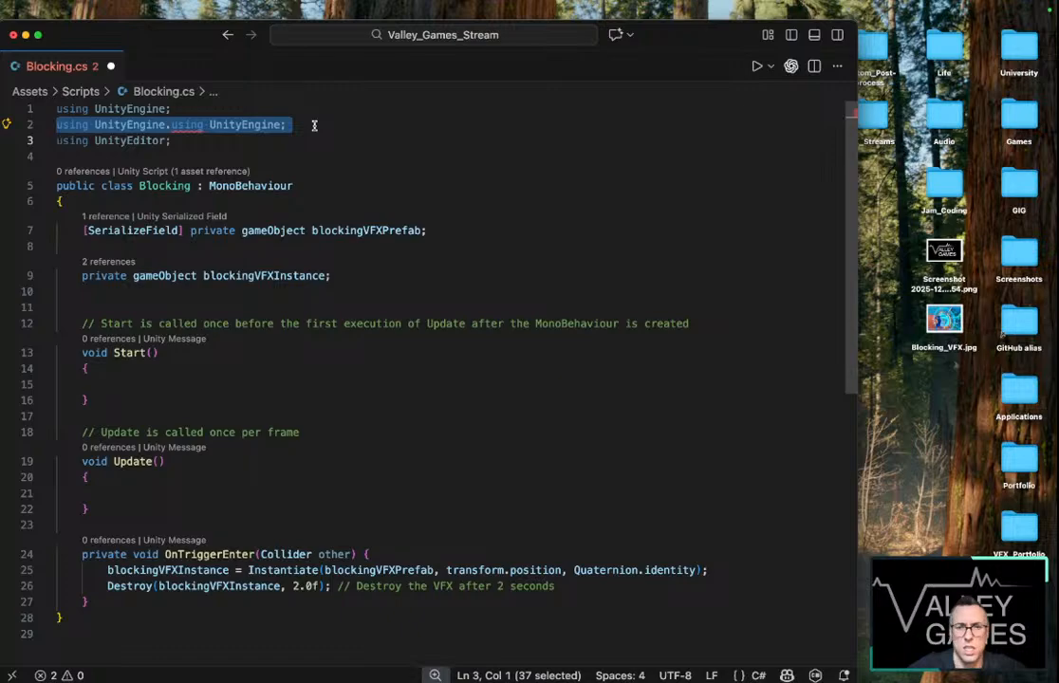
{"action": "key", "text": "BackSpace"}
{"action": "left_click", "coordinate": [326, 416]}
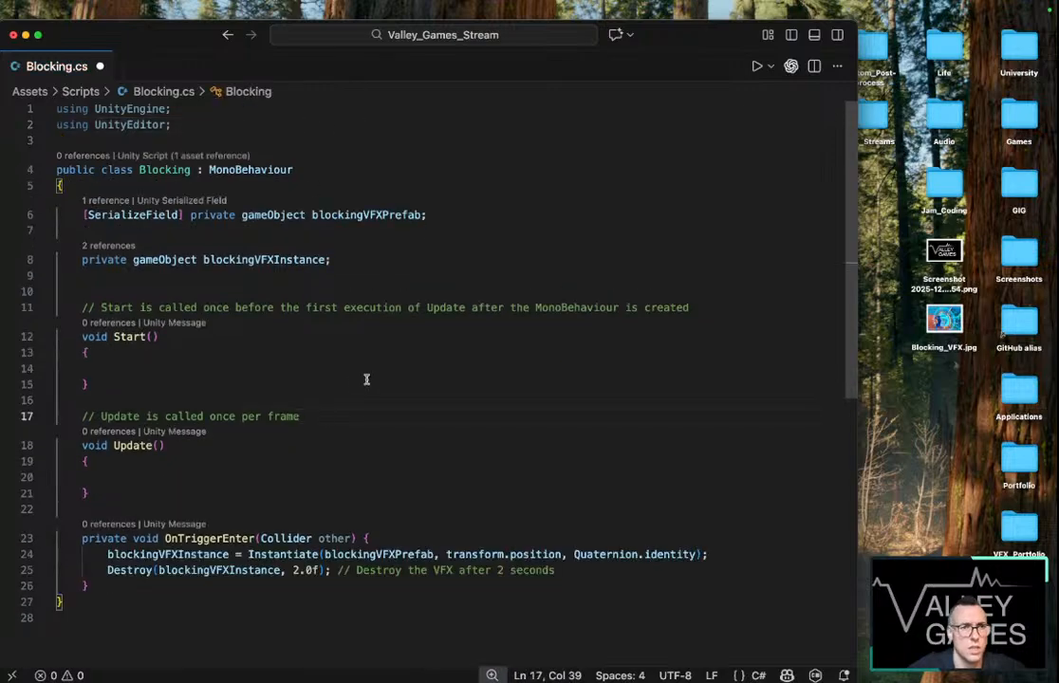
Save Blocking.cs, clear Unity's console, and open the first gameObject compile error at its line in the code editor
{"action": "key", "text": "super+s"}
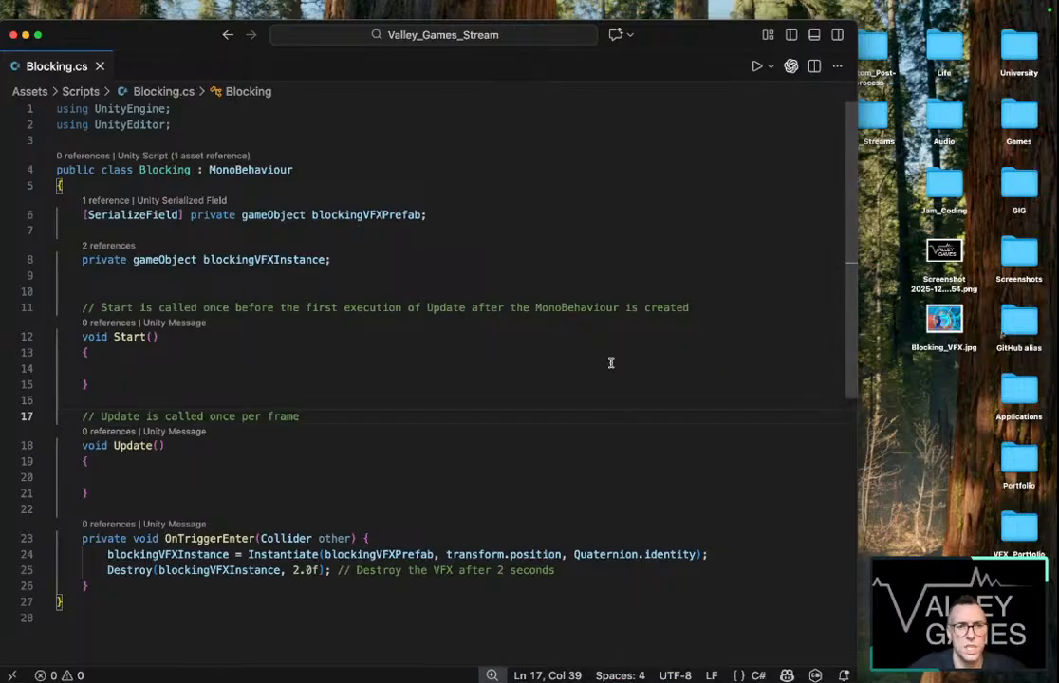
{"action": "key", "text": "ctrl+Right"}
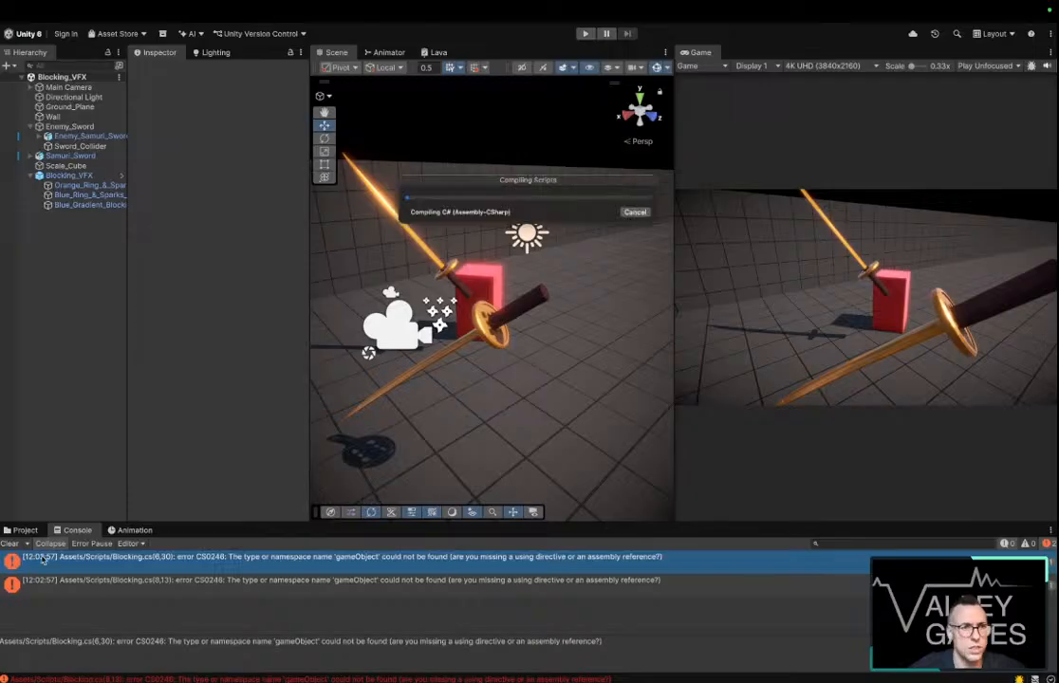
{"action": "left_click", "coordinate": [10, 544]}
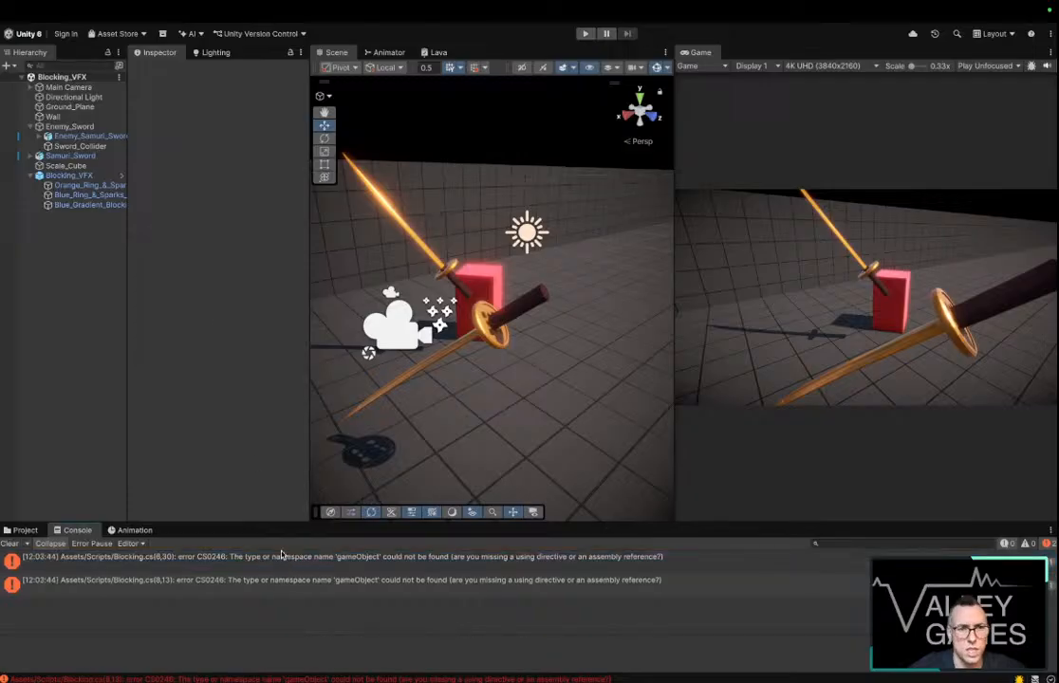
{"action": "double_click", "coordinate": [286, 563]}
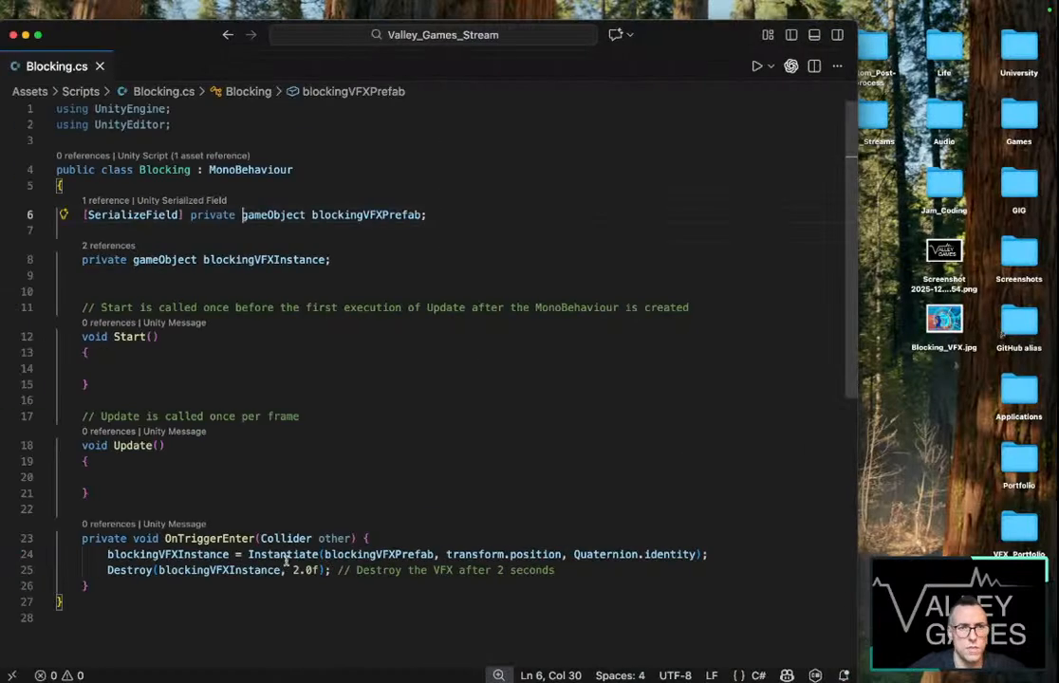
{"action": "left_click", "coordinate": [219, 112]}
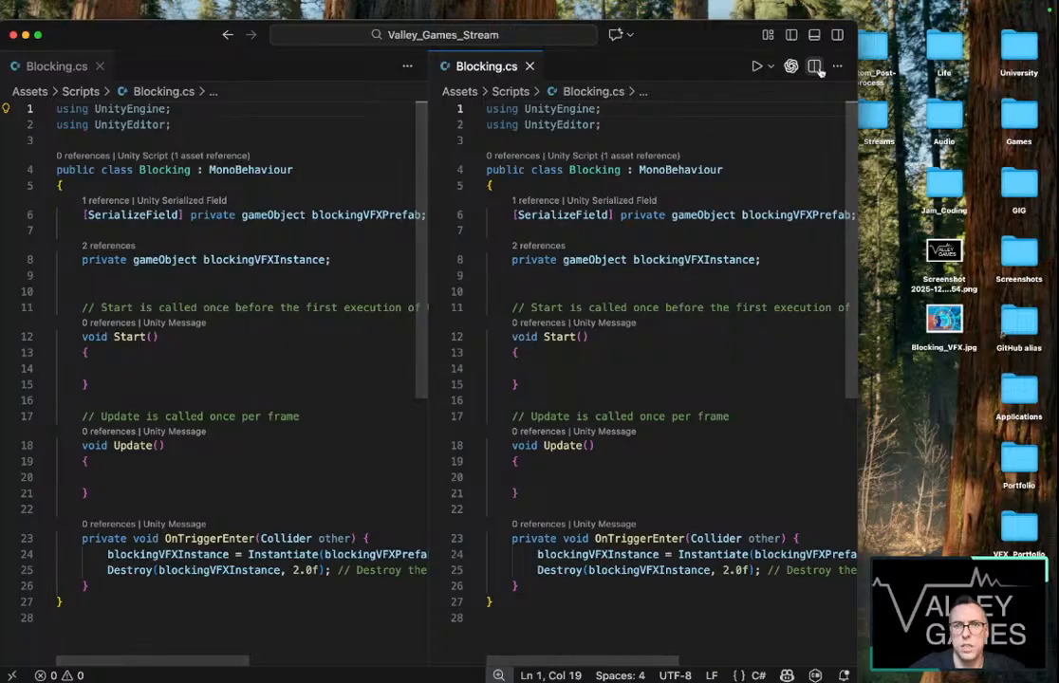
{"action": "left_click", "coordinate": [531, 66]}
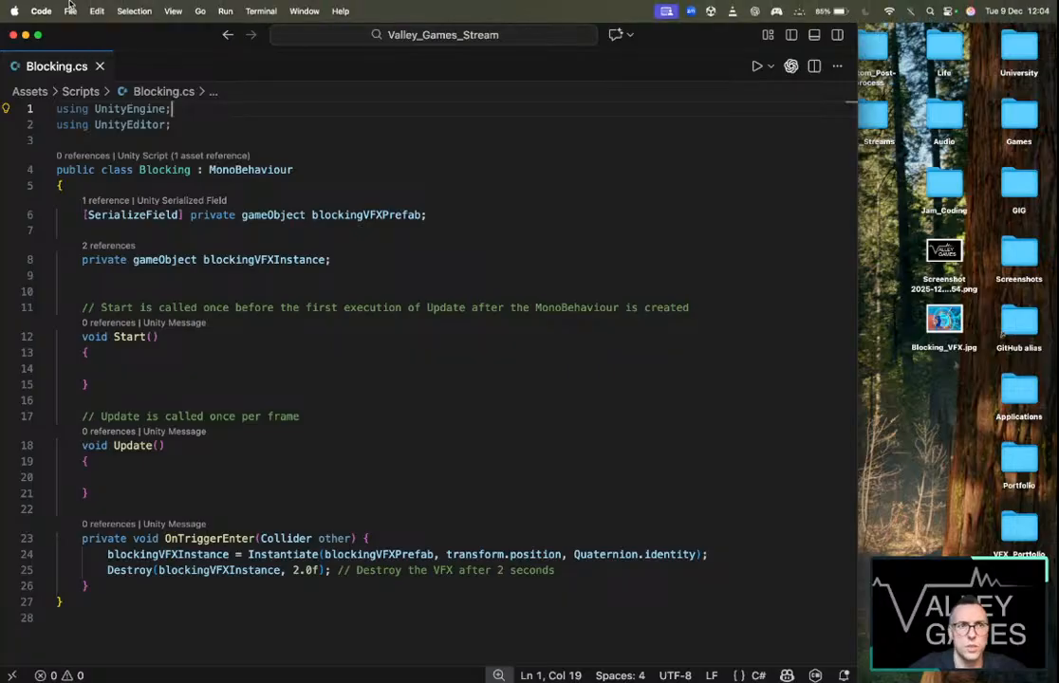
{"action": "left_click", "coordinate": [70, 7]}
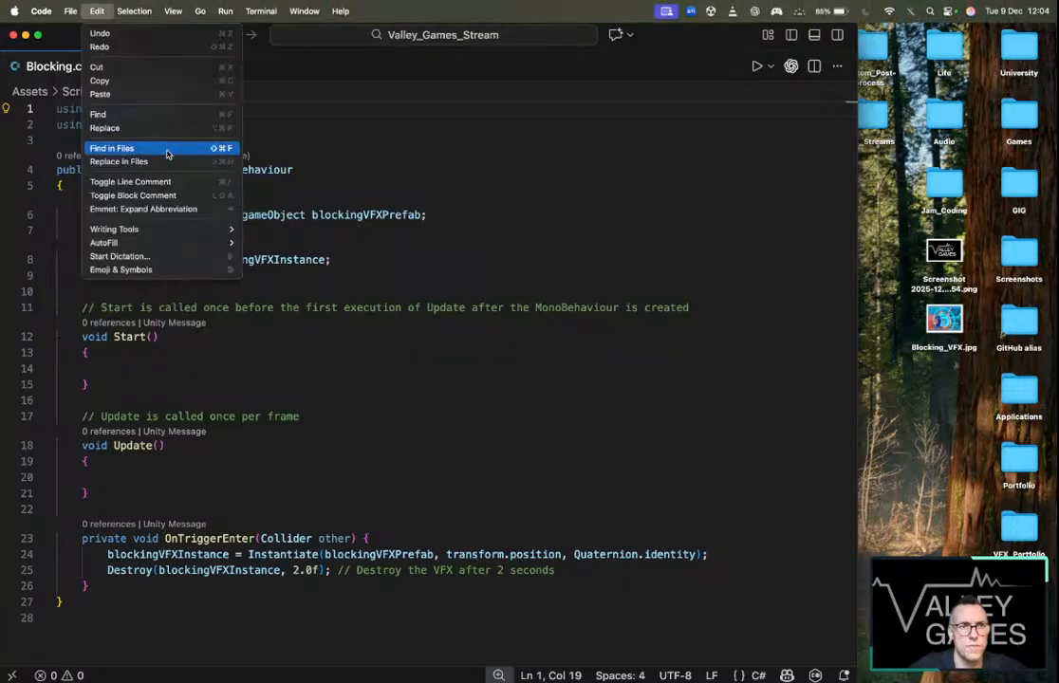
{"action": "left_click", "coordinate": [551, 204]}
{"action": "left_click", "coordinate": [270, 338]}
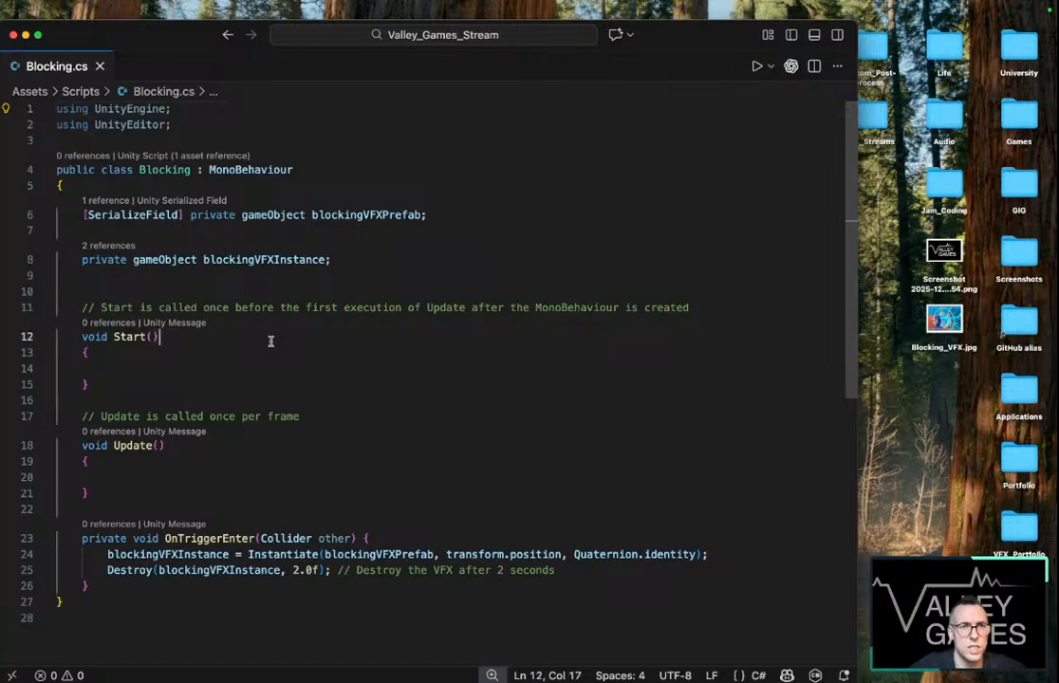
{"action": "left_click", "coordinate": [192, 397]}
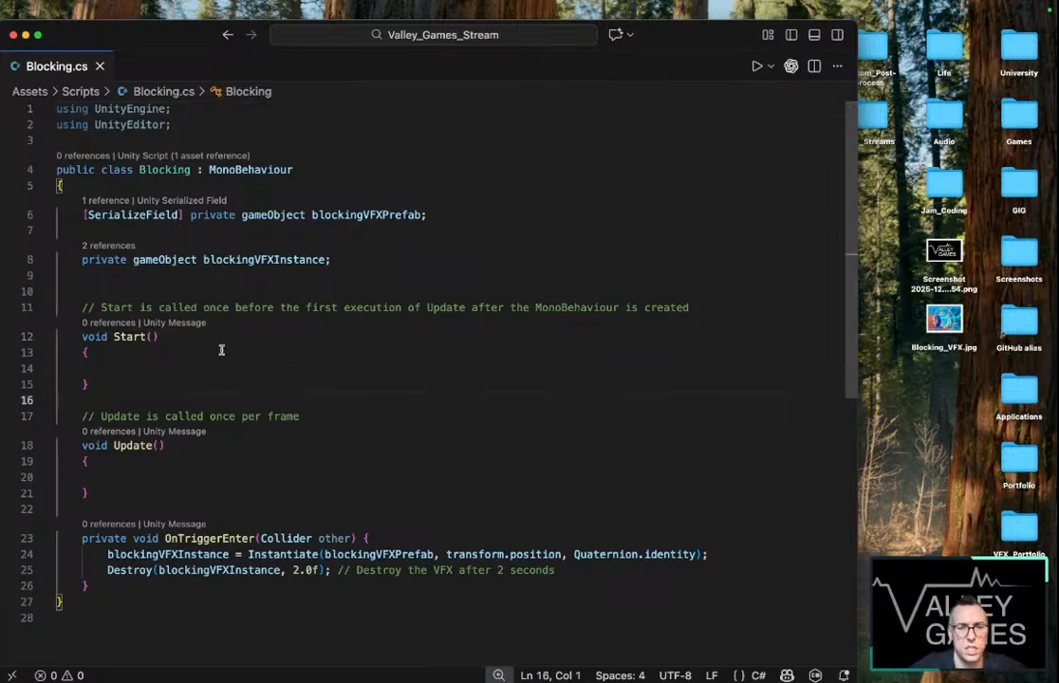
Recheck the compile errors in Unity's console, and delete the Start and Update methods with their comments from Blocking.cs
{"action": "key", "text": "ctrl+Right"}
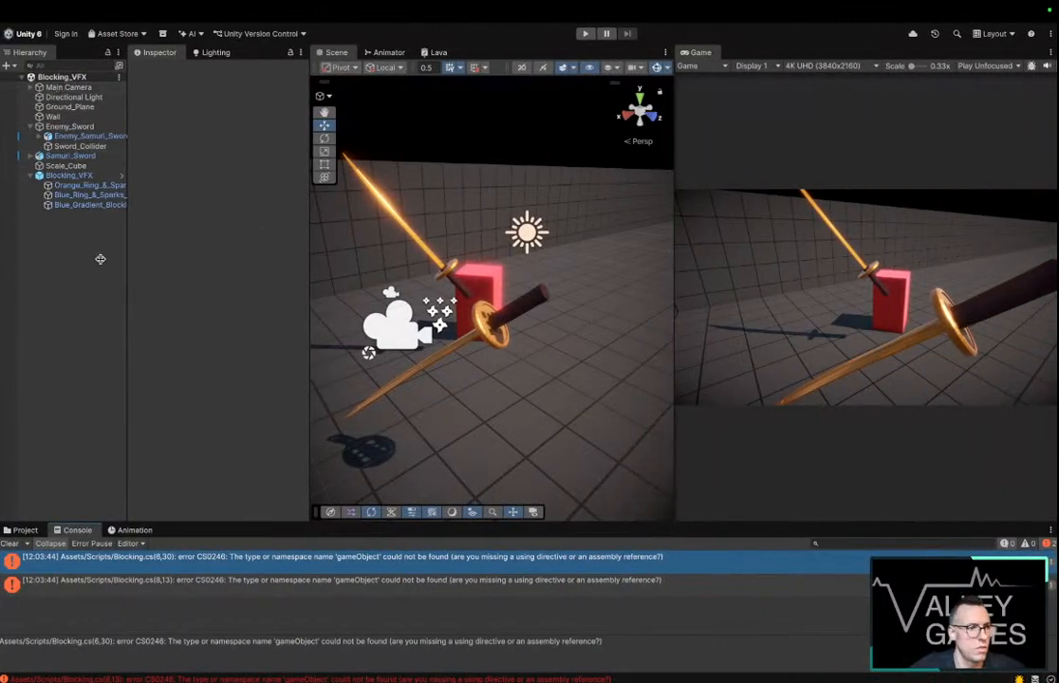
{"action": "key", "text": "ctrl+Left"}
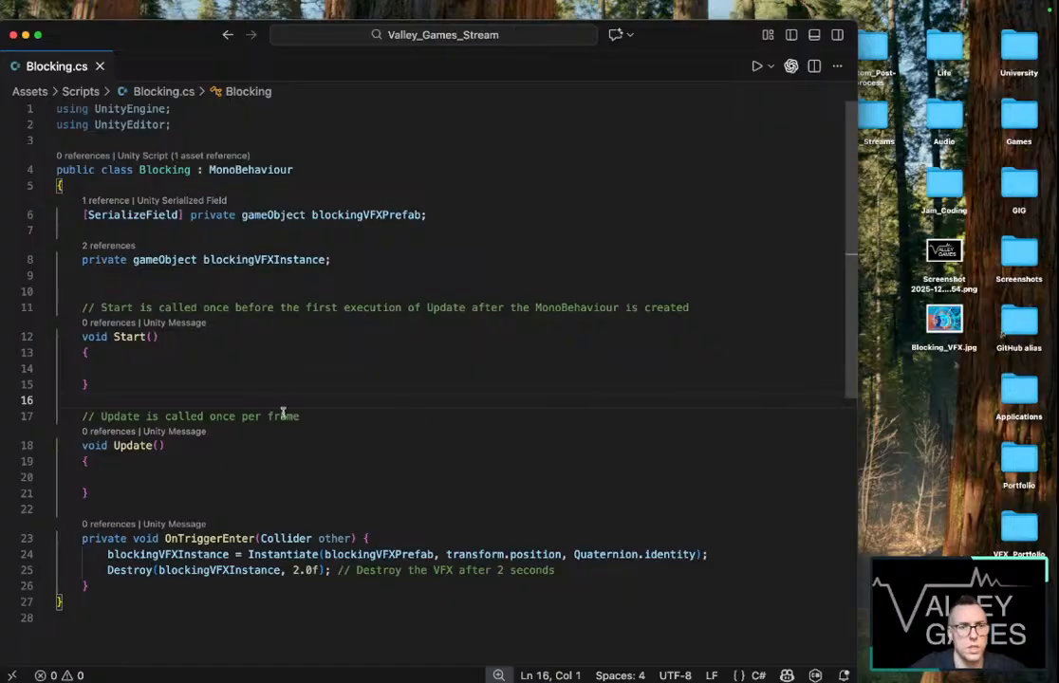
{"action": "left_click", "coordinate": [189, 499]}
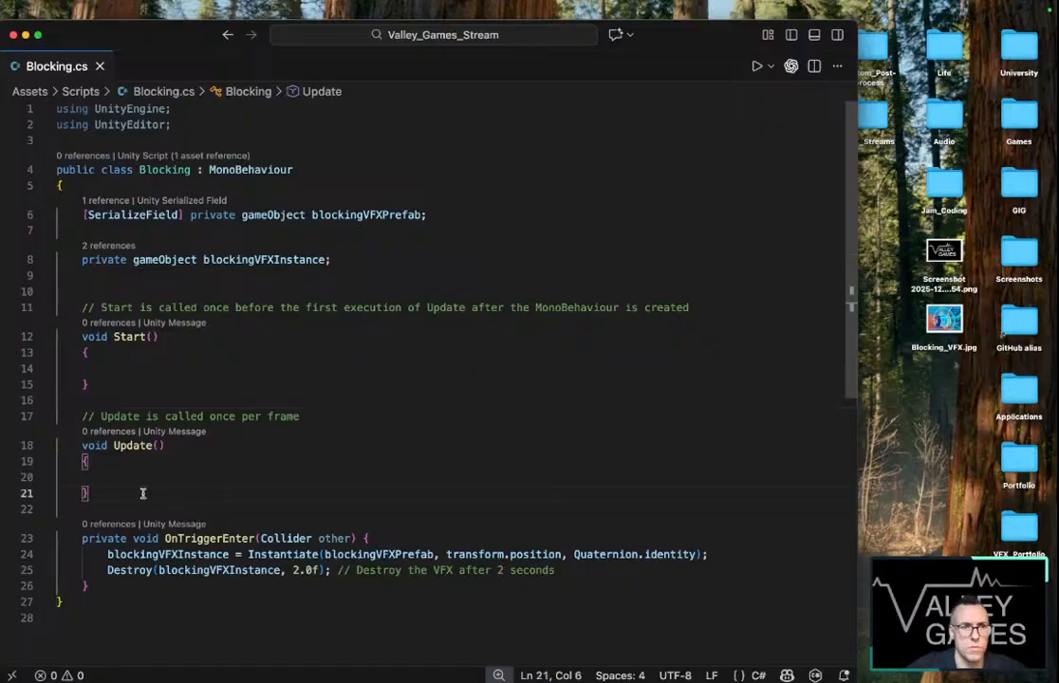
{"action": "left_click", "coordinate": [36, 293], "text": "shift"}
{"action": "key", "text": "BackSpace"}
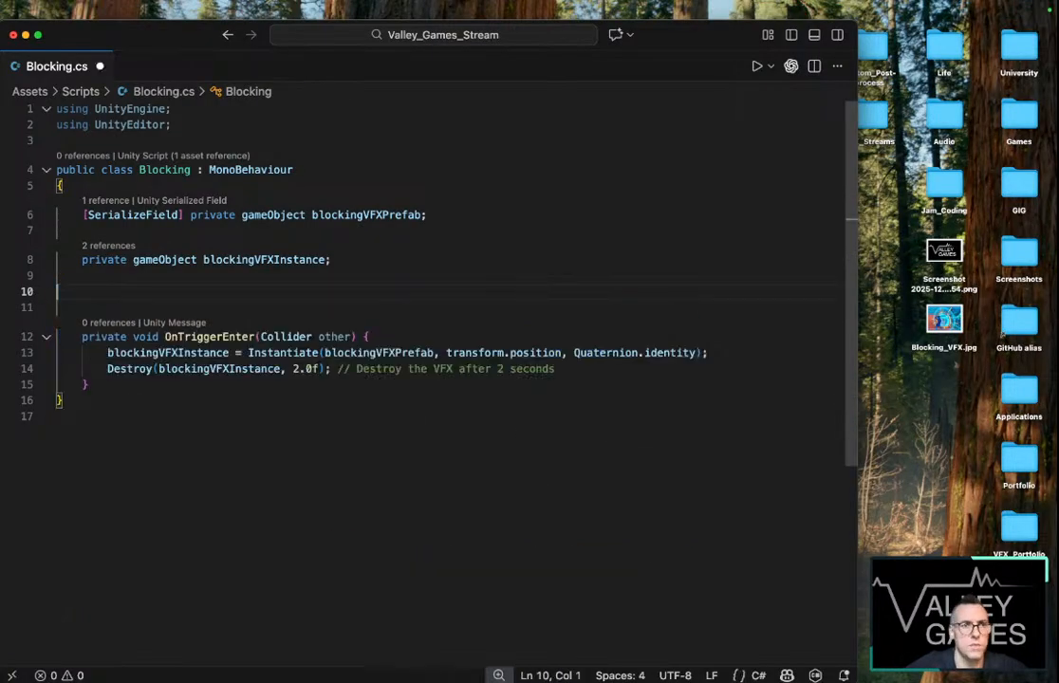
Remove the surplus blank lines above the OnTriggerEnter method in Blocking.cs and save the script
{"action": "key", "text": "BackSpace"}
{"action": "key", "text": "BackSpace"}
{"action": "left_click", "coordinate": [77, 225]}
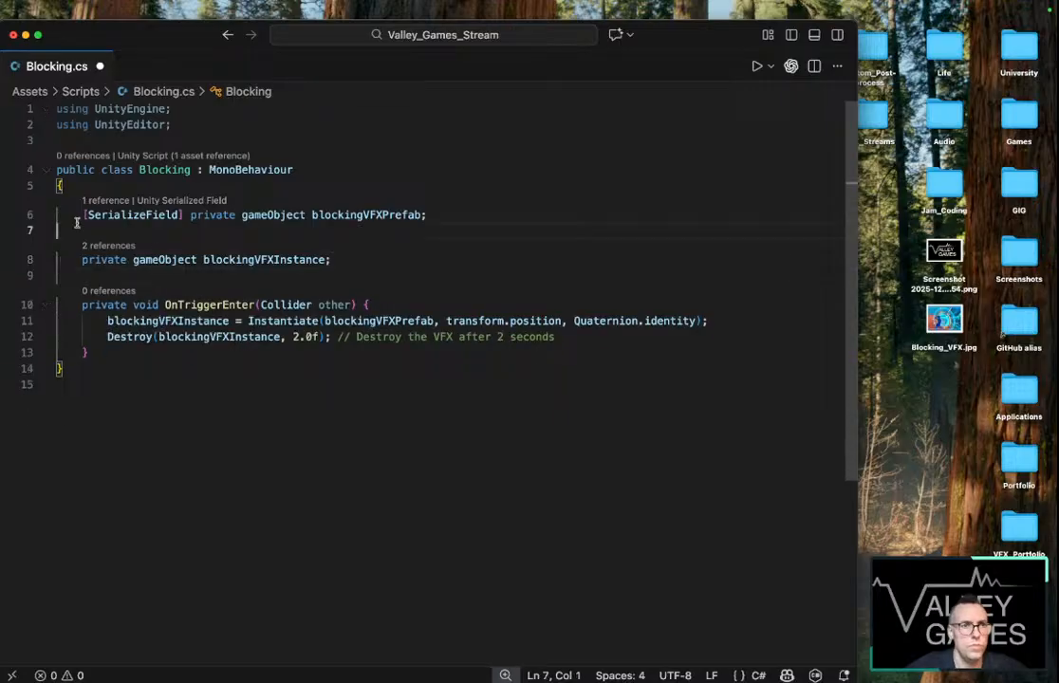
{"action": "left_click", "coordinate": [482, 254]}
{"action": "key", "text": "super+s"}
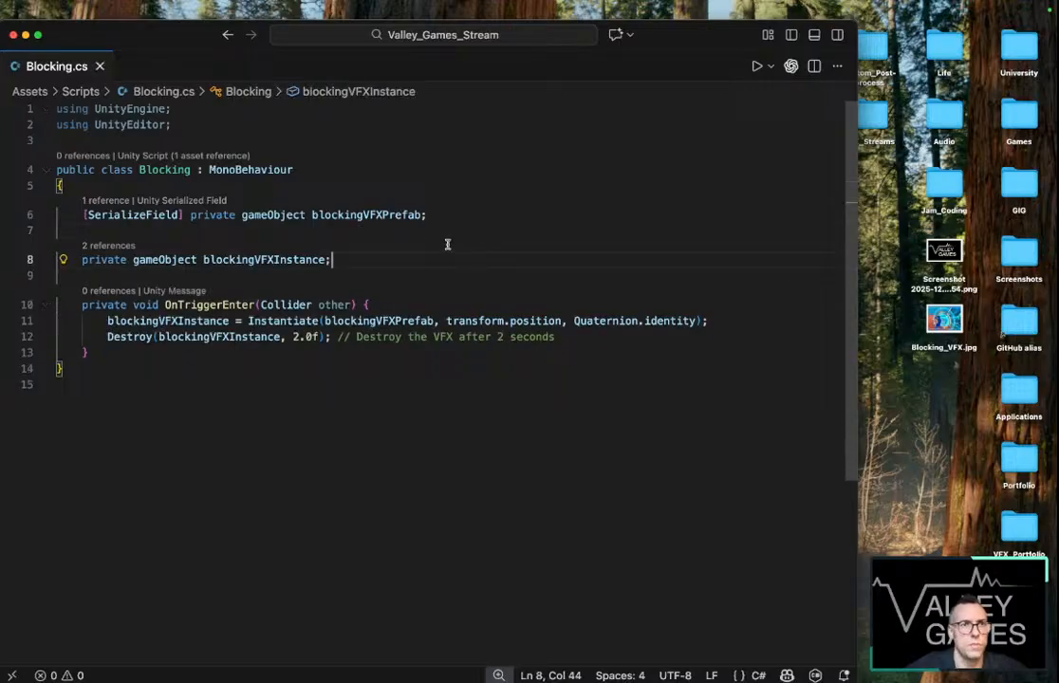
{"action": "left_click", "coordinate": [182, 110]}
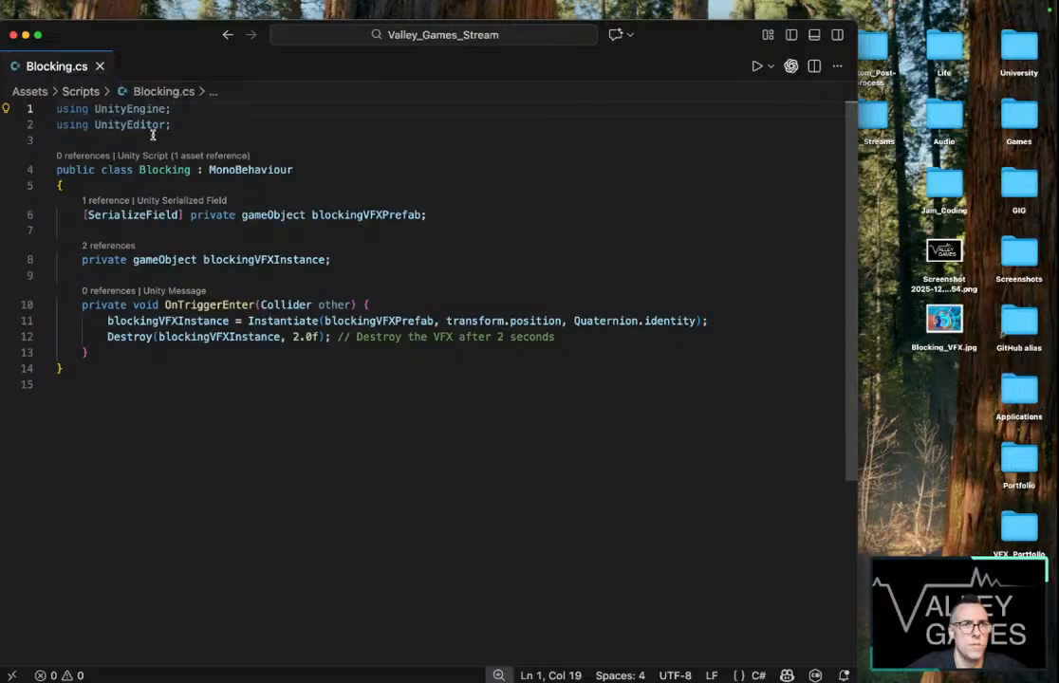
{"action": "left_click", "coordinate": [121, 139]}
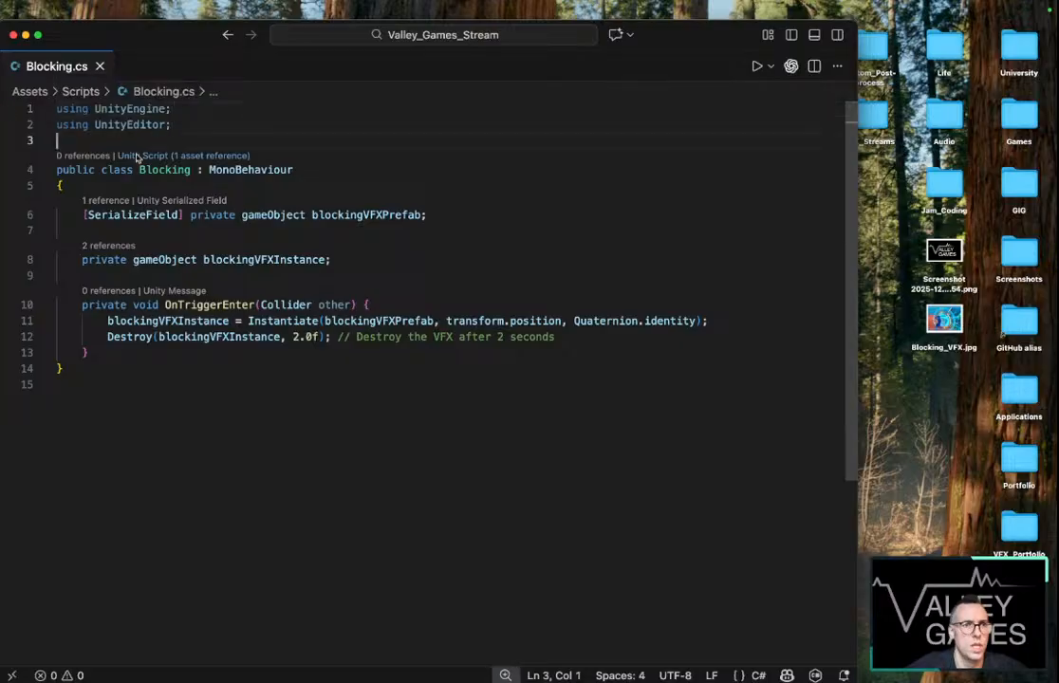
{"action": "key", "text": "Down"}
{"action": "key", "text": "Down"}
{"action": "key", "text": "Down"}
{"action": "left_click", "coordinate": [268, 215]}
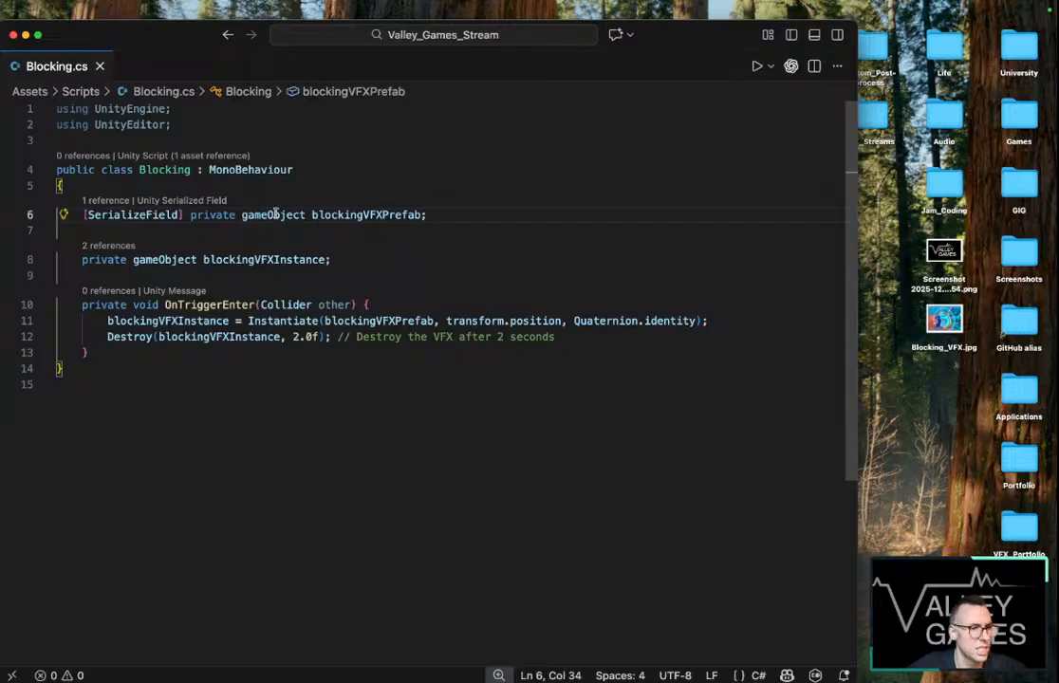
{"action": "left_click", "coordinate": [178, 125]}
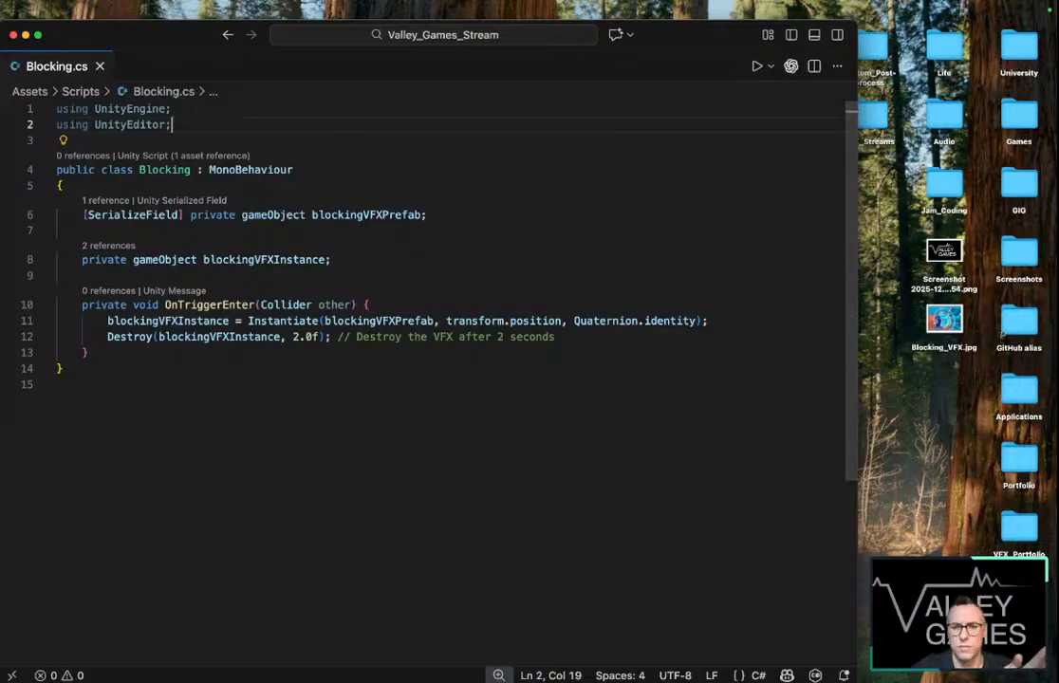
Switch to ChatGPT, attach Blocking.cs and ask "Can you add the necessary Using tags for this script to work with Unity please?"
{"action": "mouse_move", "coordinate": [588, 664]}
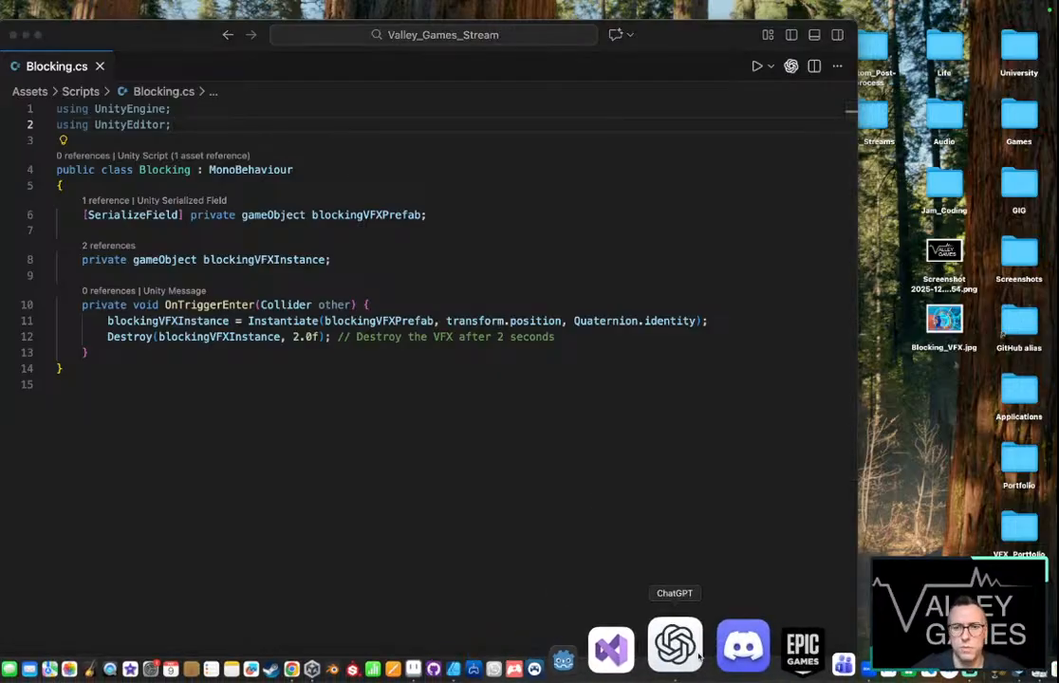
{"action": "left_click", "coordinate": [731, 648]}
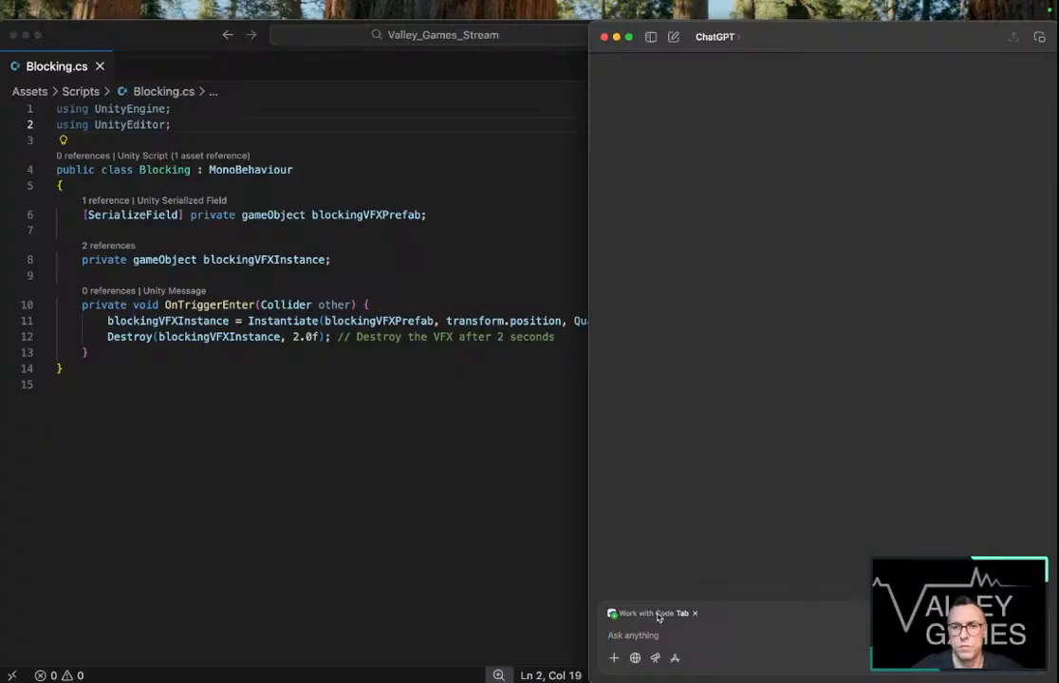
{"action": "left_click", "coordinate": [653, 614]}
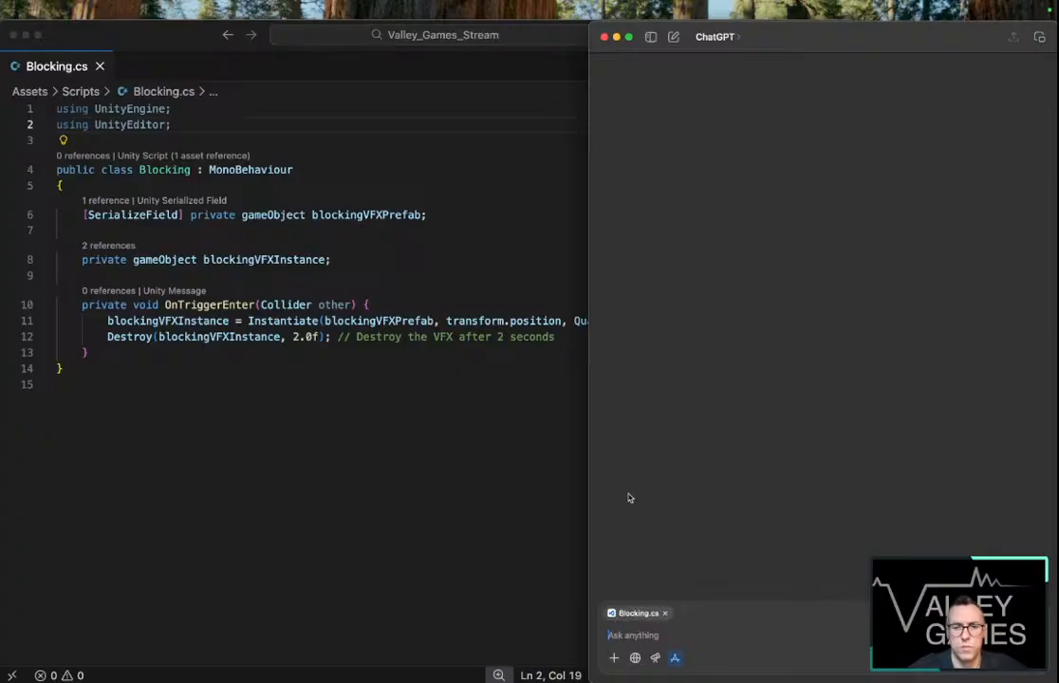
{"action": "type", "text": "c"}
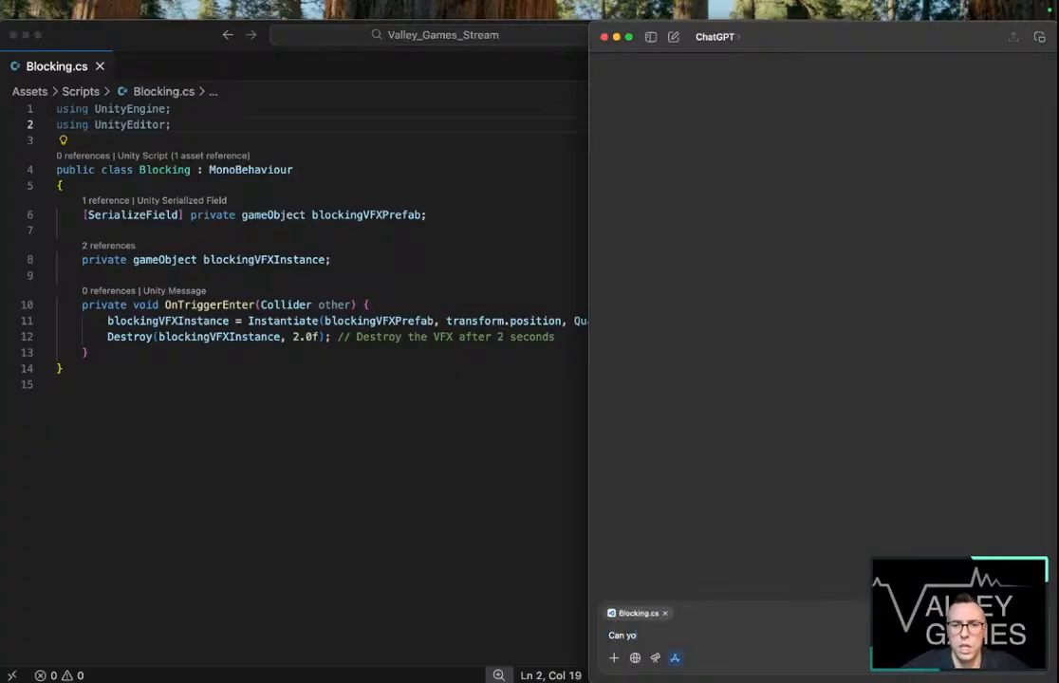
{"action": "type", "text": "an you add the"}
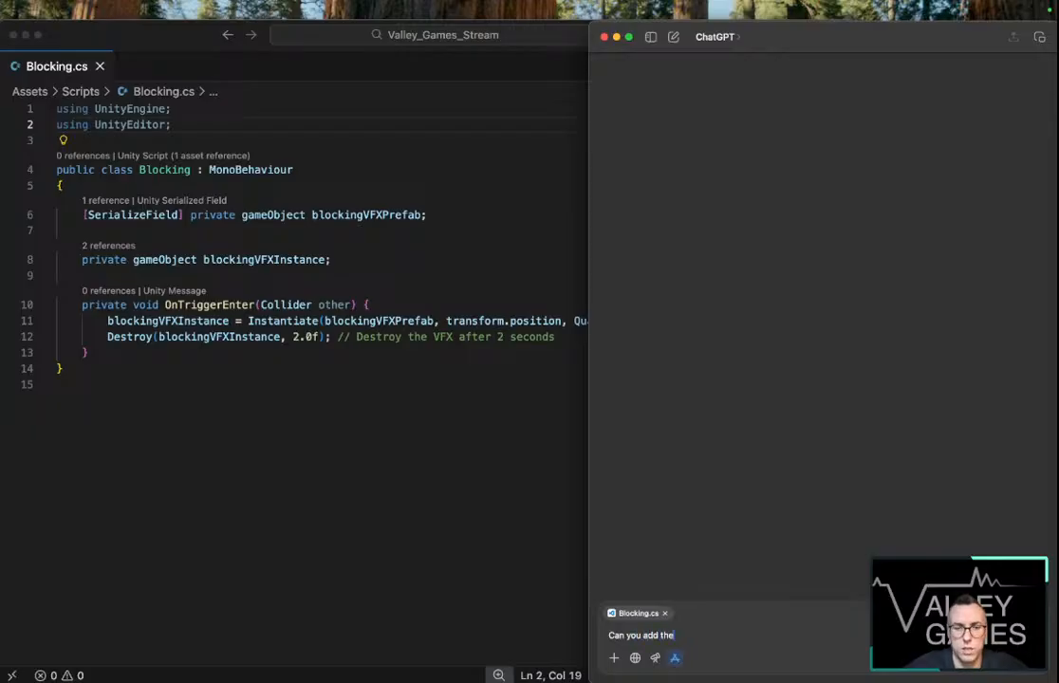
{"action": "type", "text": " neces"}
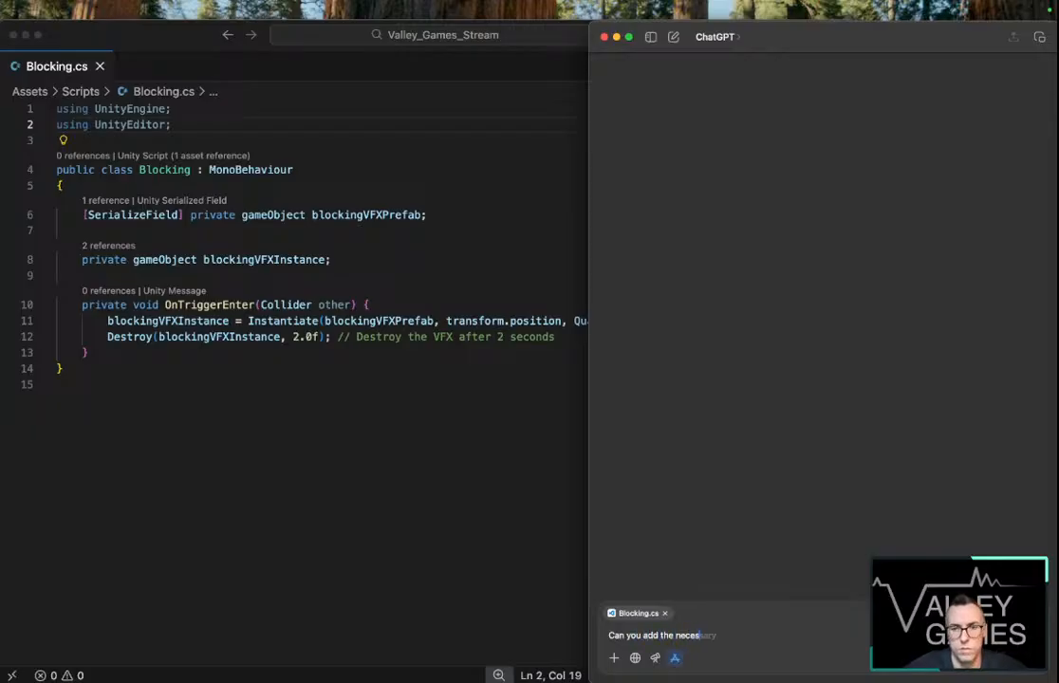
{"action": "type", "text": "Us"}
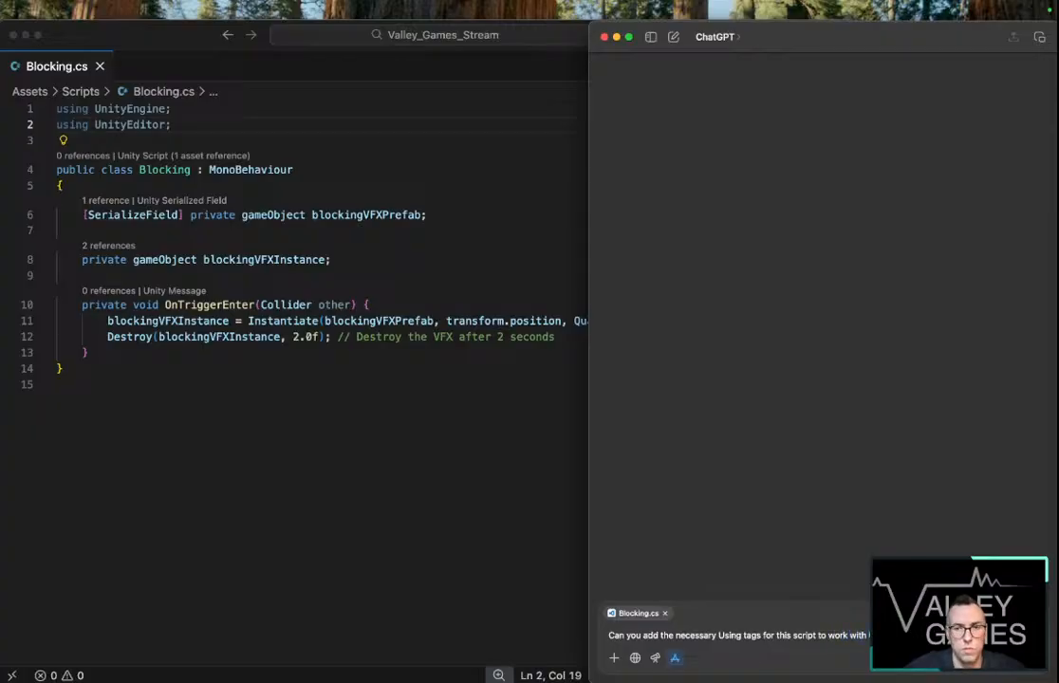
{"action": "key", "text": "Return"}
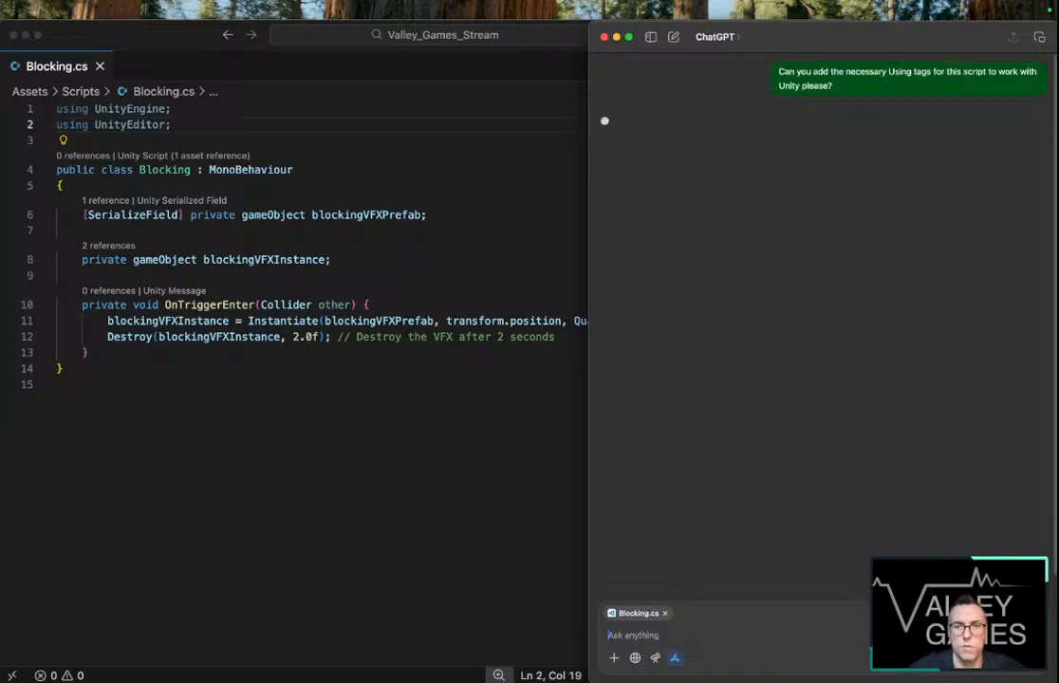
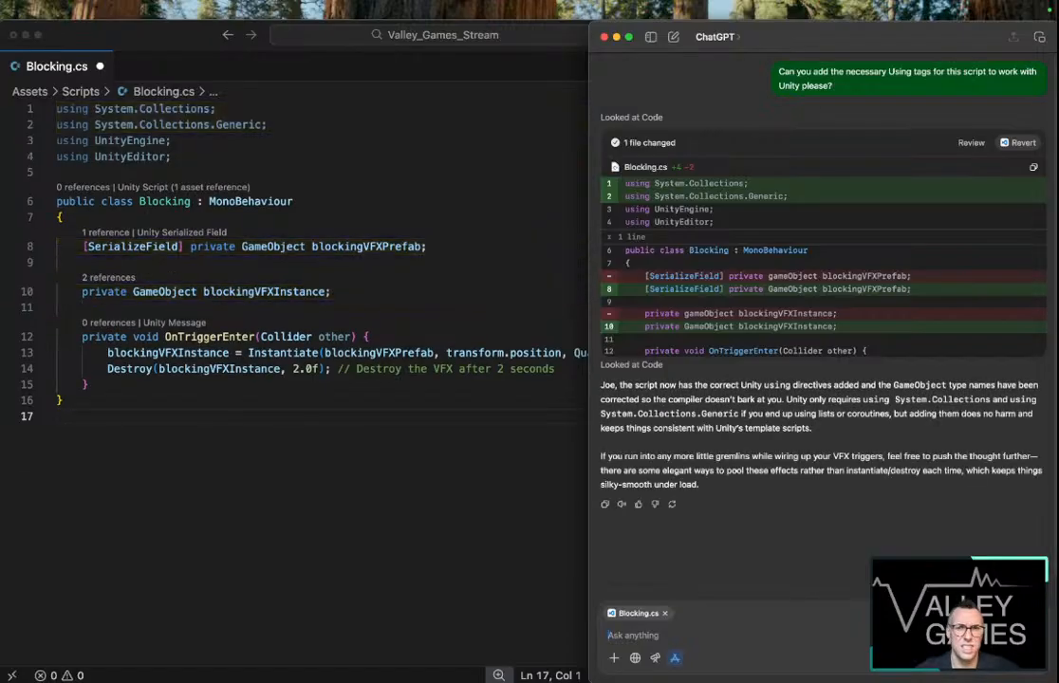
Save the corrected Blocking.cs in the code editor, and switch to Unity to run a short playtest of the sword scene
{"action": "left_click", "coordinate": [379, 433]}
{"action": "key", "text": "super+s"}
{"action": "key", "text": "ctrl+Right"}
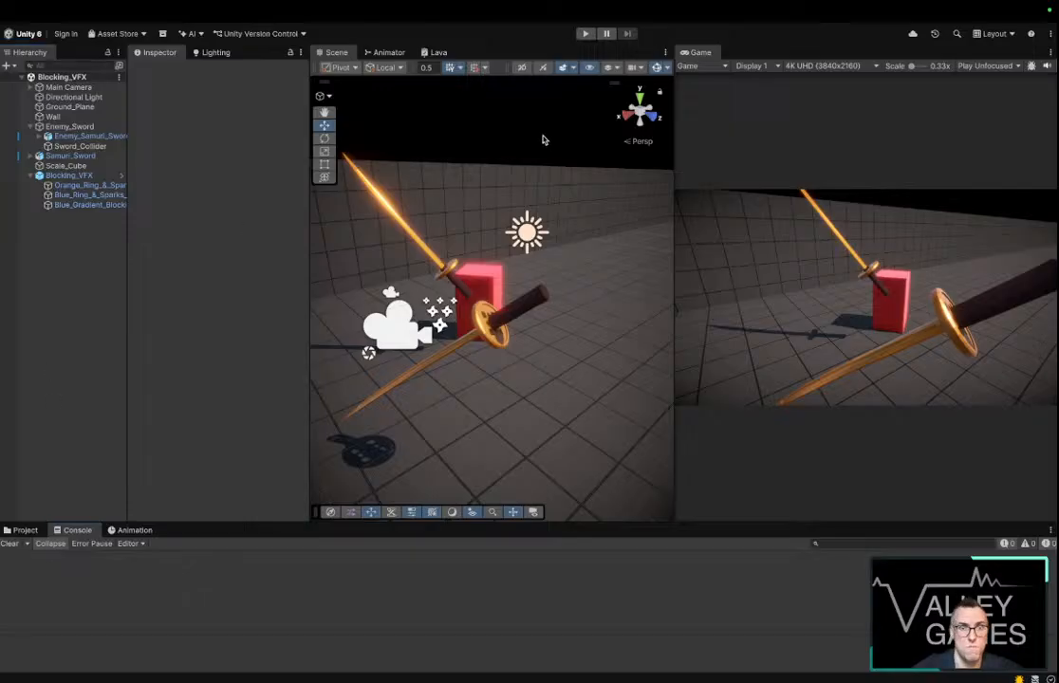
{"action": "right_click_drag", "start_coordinate": [595, 181], "coordinate": [544, 189]}
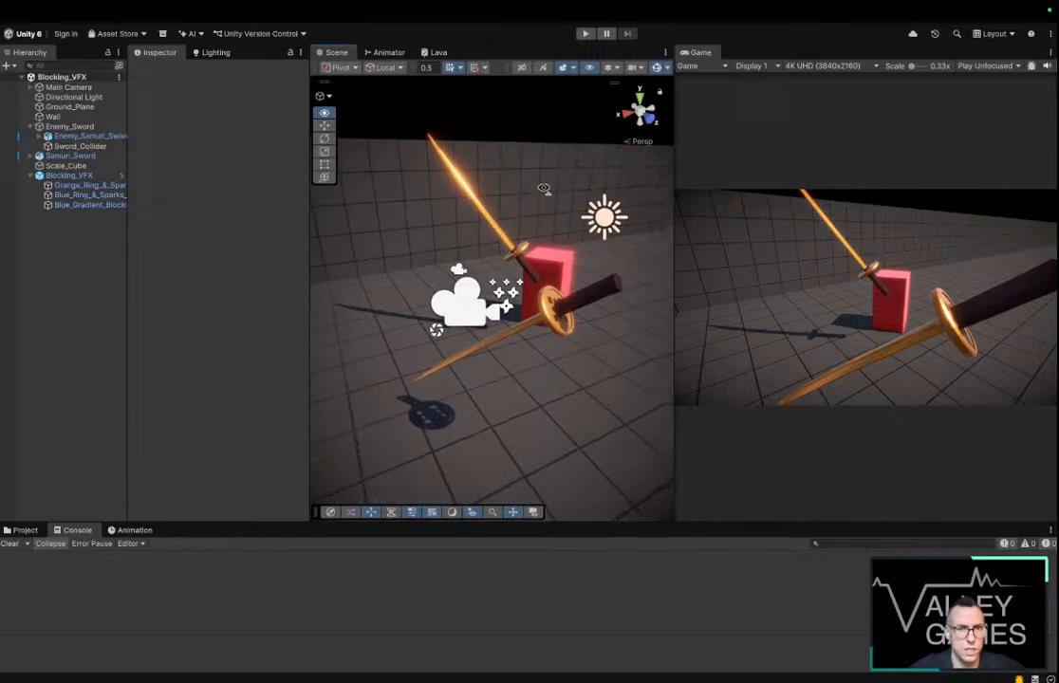
{"action": "left_click", "coordinate": [586, 35]}
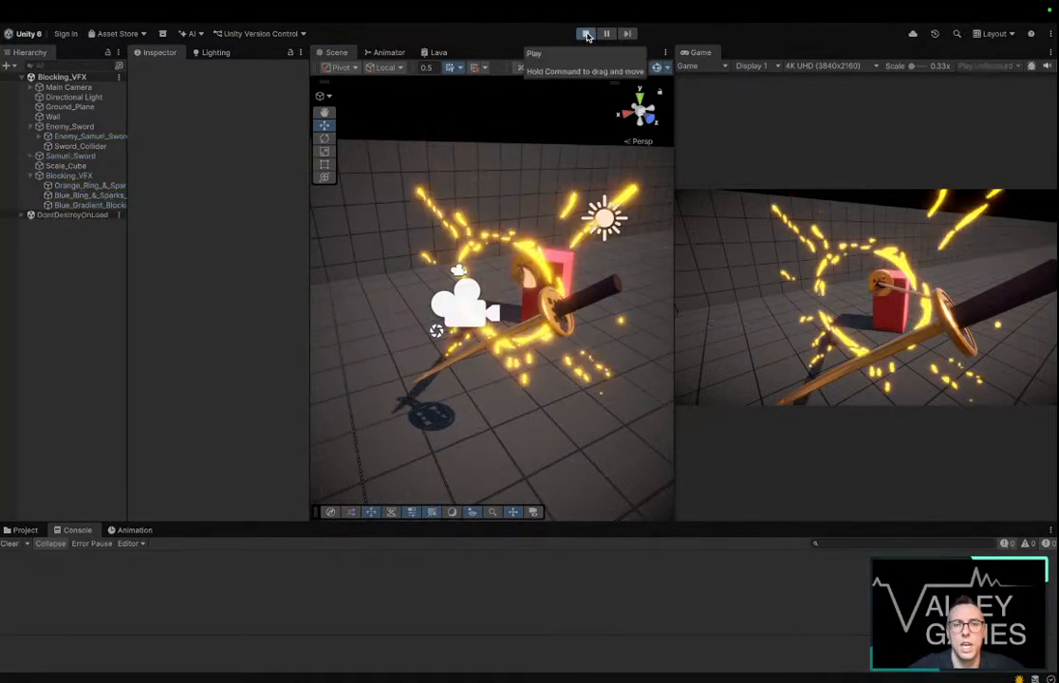
{"action": "left_click", "coordinate": [587, 35]}
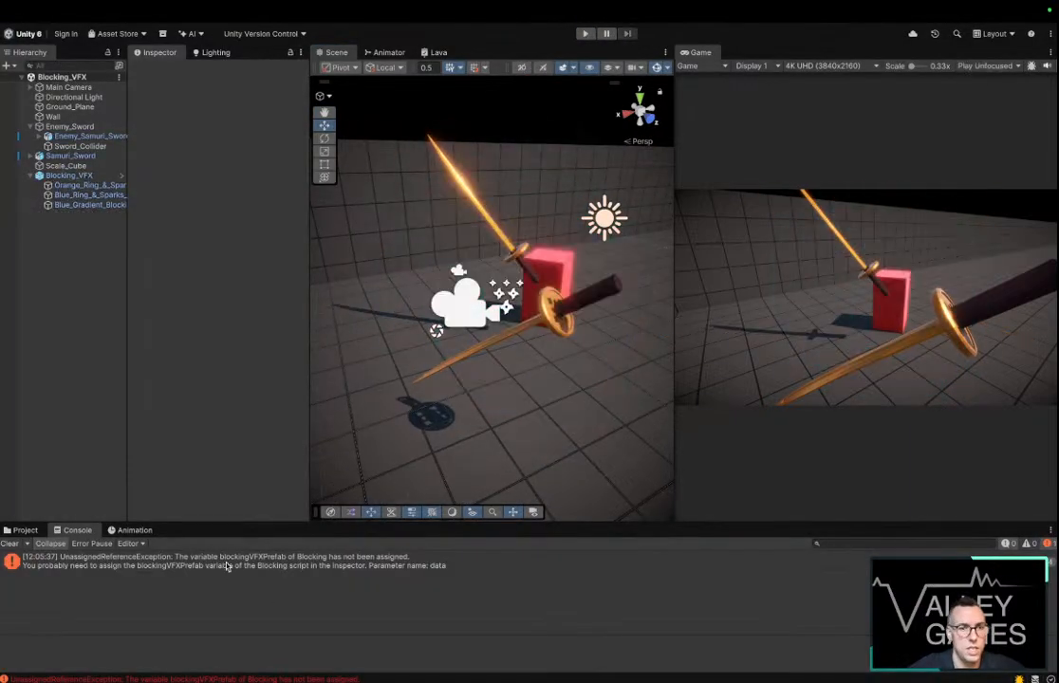
Assign the Blocking_VFX prefab from the Prefabs folder to the Blocking script's Blocking VFX Prefab field on Samuri_Sword
{"action": "left_click", "coordinate": [83, 156]}
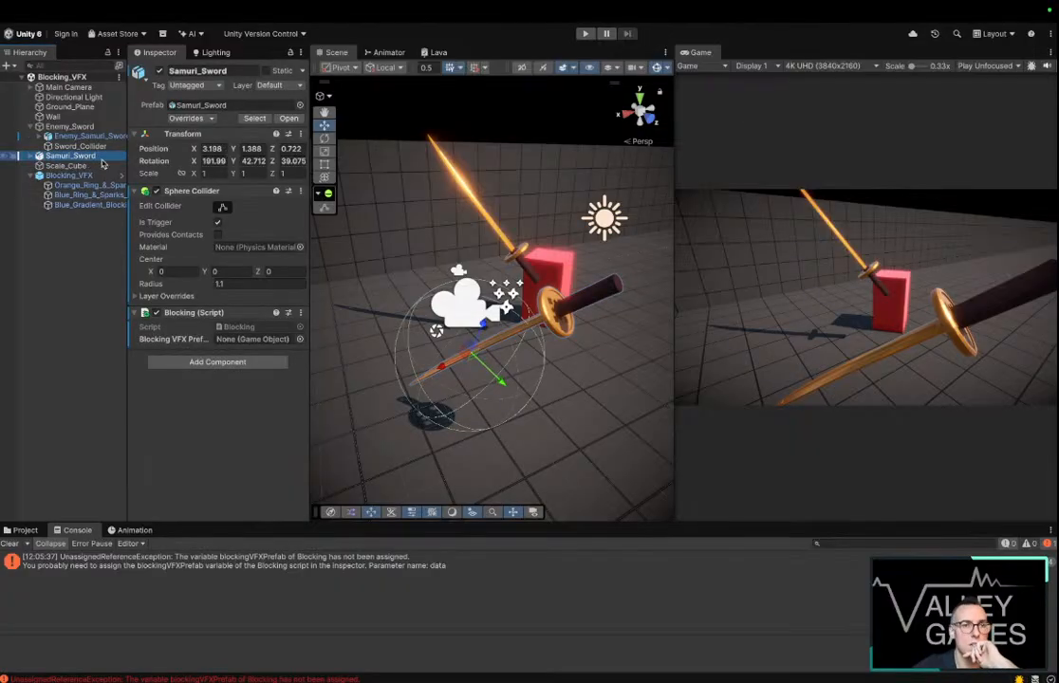
{"action": "left_click", "coordinate": [23, 529]}
{"action": "left_click", "coordinate": [71, 605]}
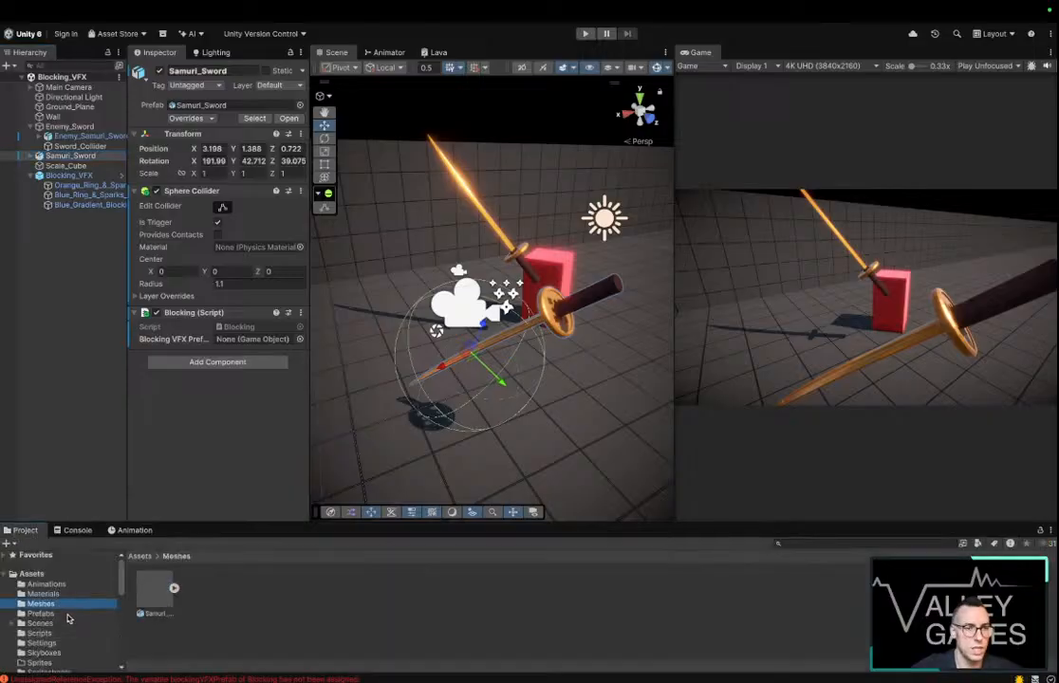
{"action": "left_click", "coordinate": [43, 613]}
{"action": "left_click_drag", "start_coordinate": [161, 594], "coordinate": [255, 338]}
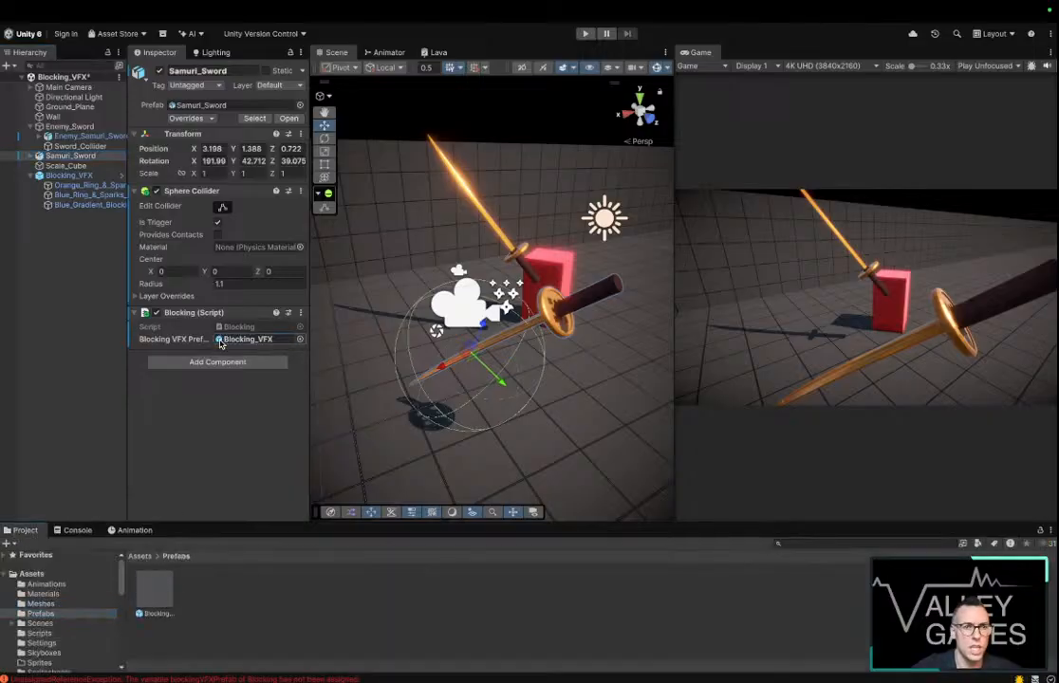
Recheck Blocking.cs in the code editor, and return to Unity to clear the console
{"action": "key", "text": "ctrl+Left"}
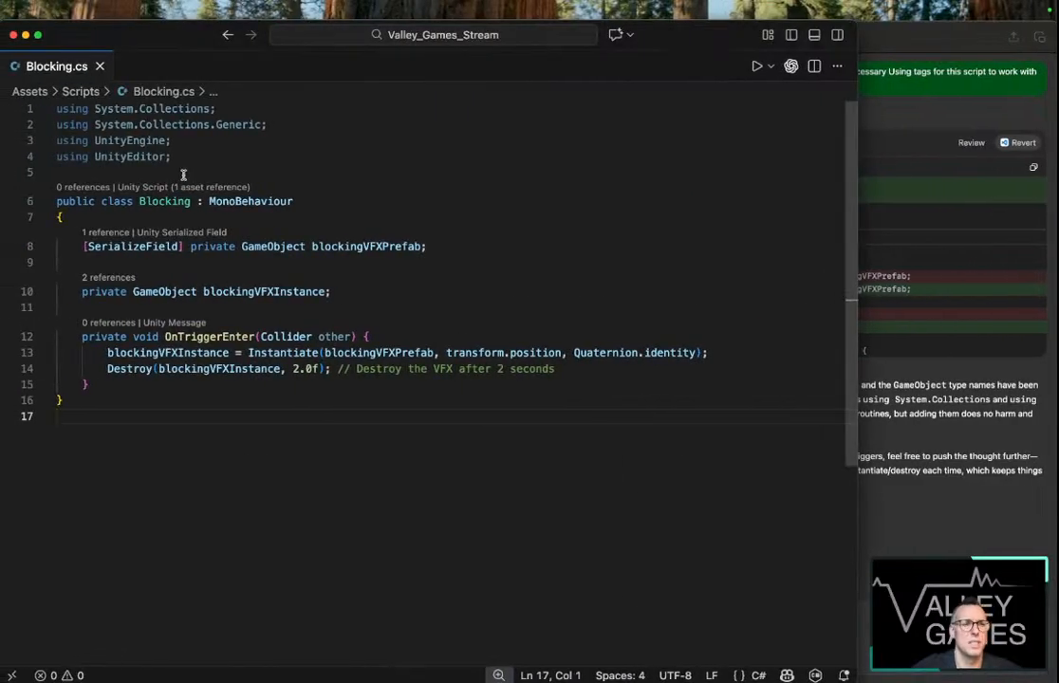
{"action": "key", "text": "ctrl+Right"}
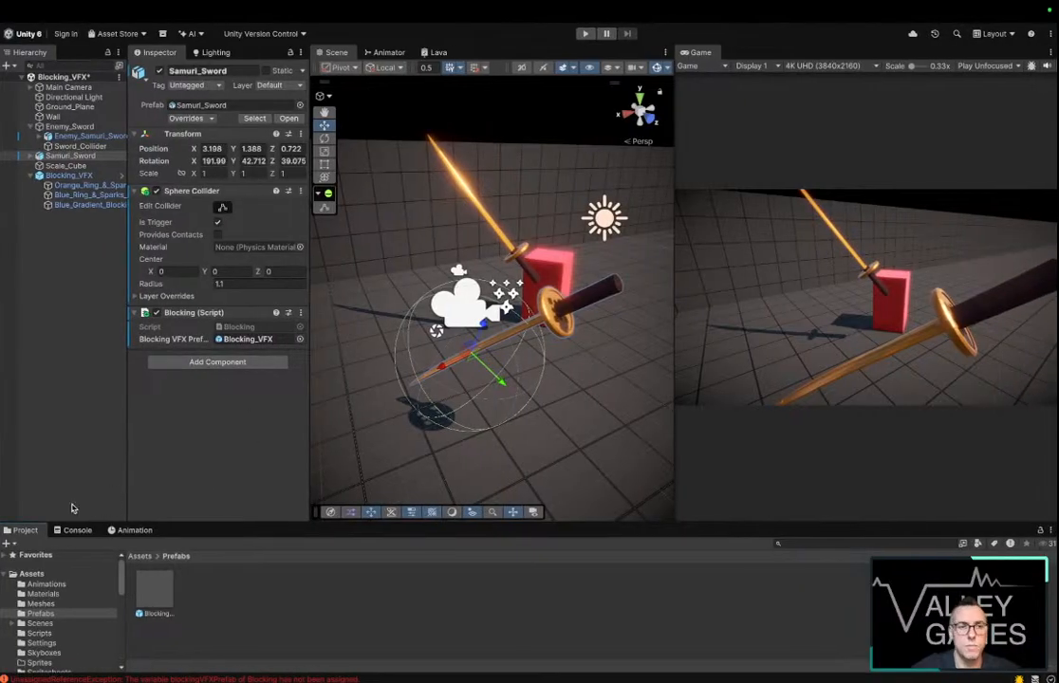
{"action": "left_click", "coordinate": [59, 531]}
{"action": "left_click", "coordinate": [9, 544]}
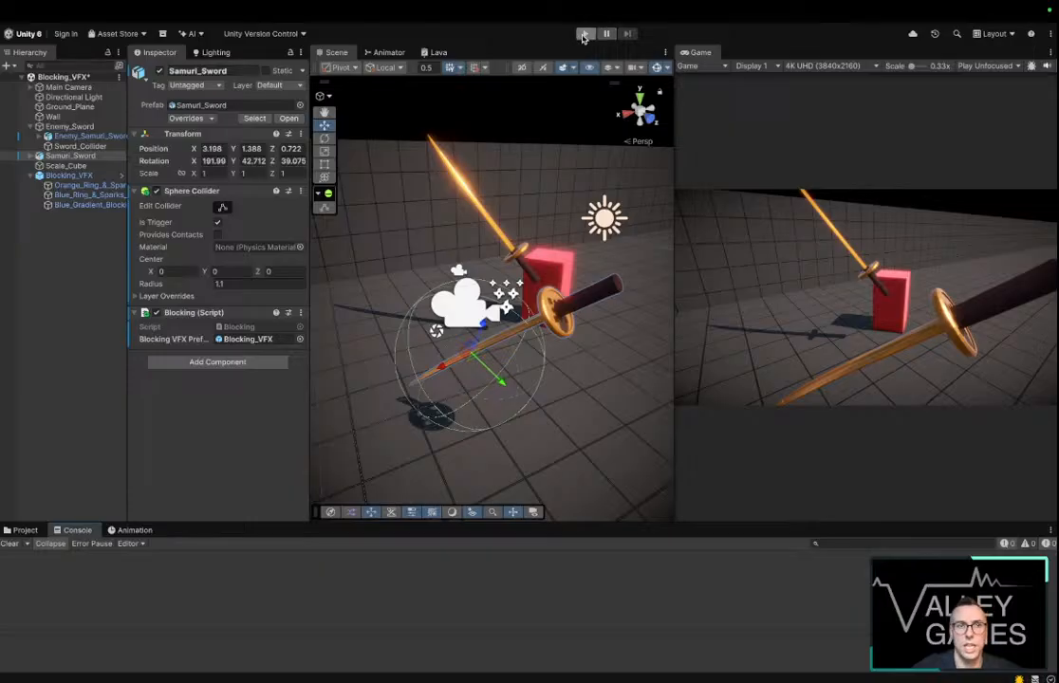
Deactivate the Blocking_VFX object in the scene and playtest the effect spawned by sword contact
{"action": "left_click", "coordinate": [82, 177]}
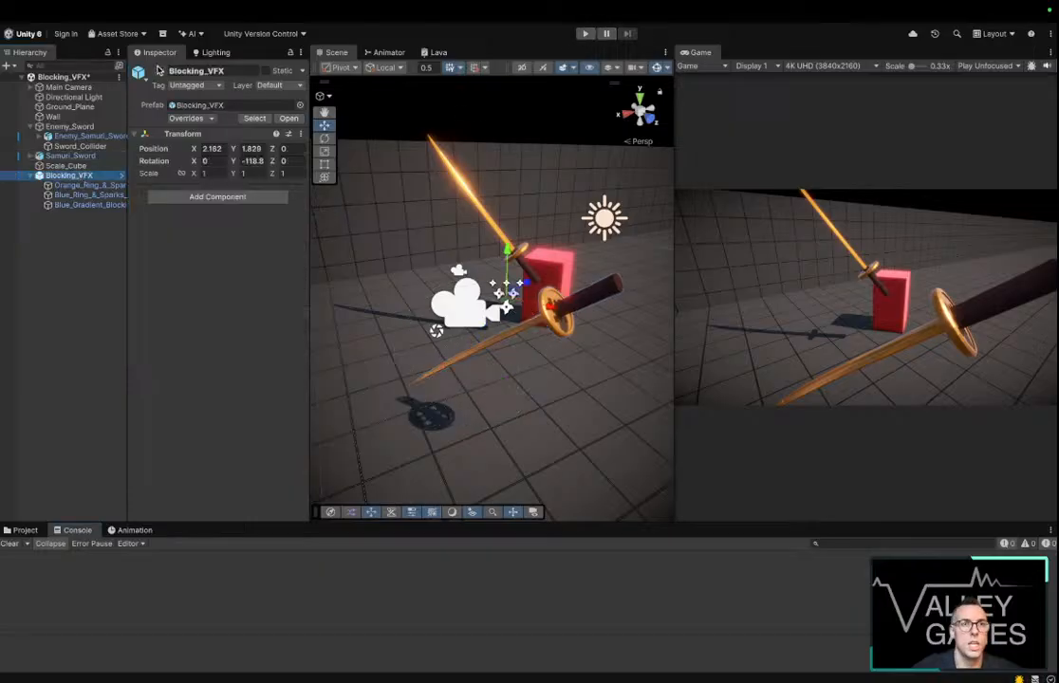
{"action": "left_click", "coordinate": [585, 33]}
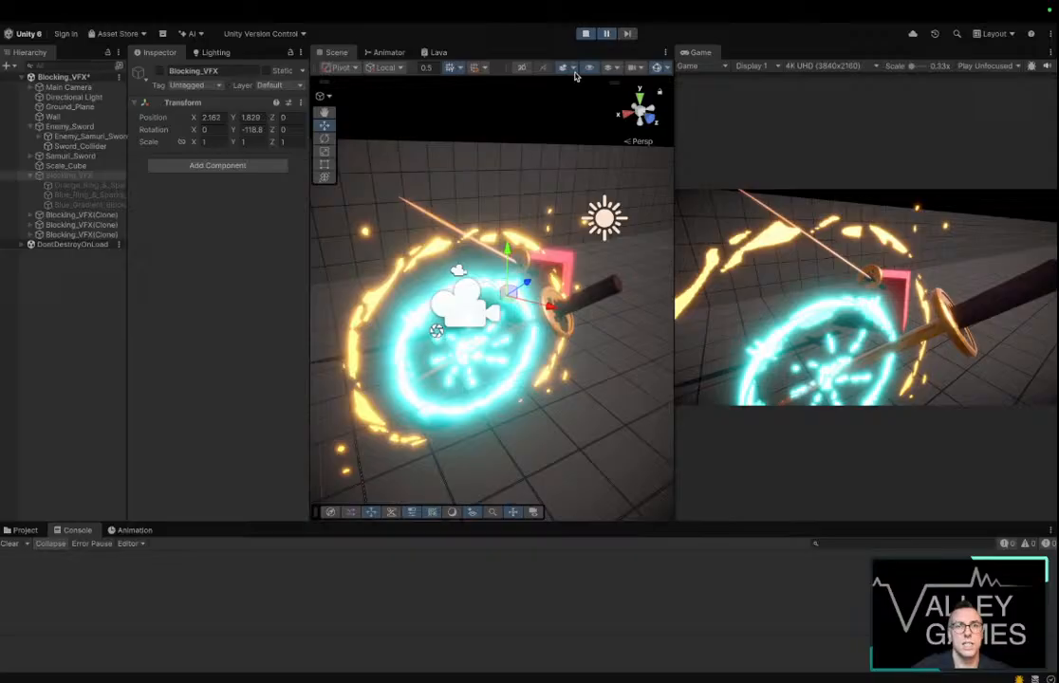
{"action": "left_click", "coordinate": [586, 34]}
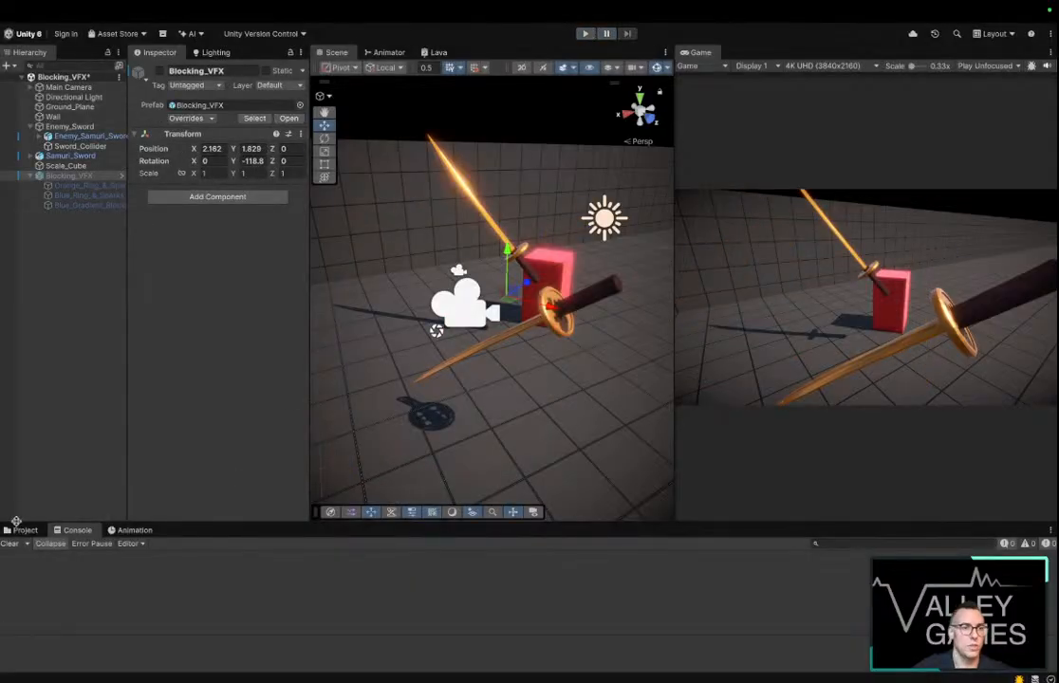
Turn off Loop Time on the Enemy_Sword_Swing animation clip in the Animations folder and save the scene
{"action": "left_click", "coordinate": [17, 531]}
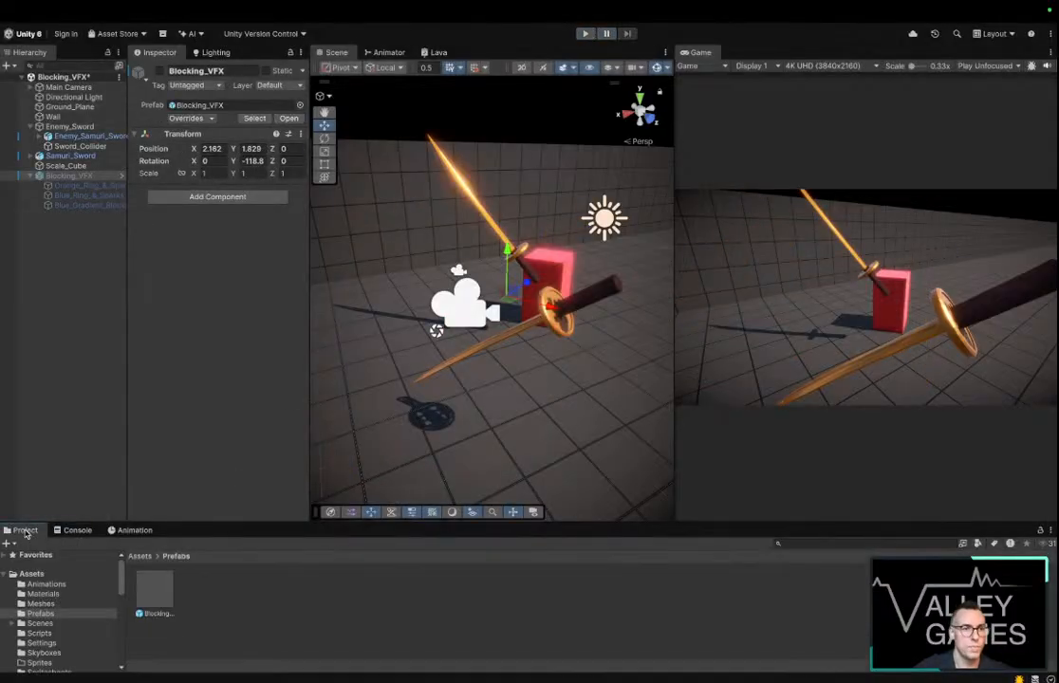
{"action": "left_click", "coordinate": [73, 585]}
{"action": "left_click", "coordinate": [161, 593]}
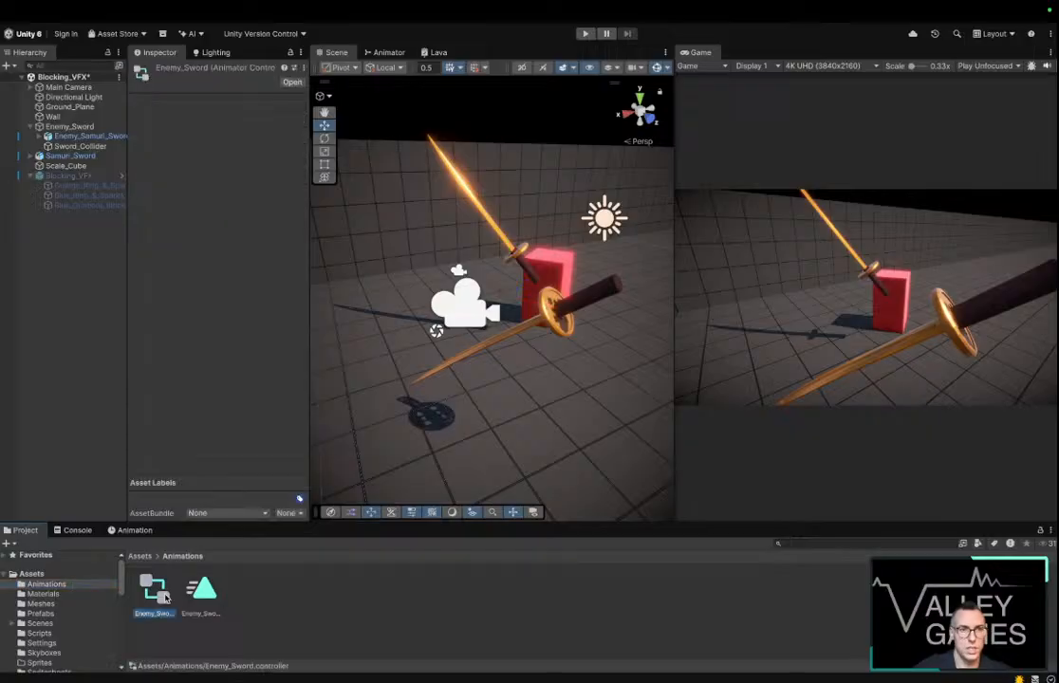
{"action": "left_click", "coordinate": [201, 594]}
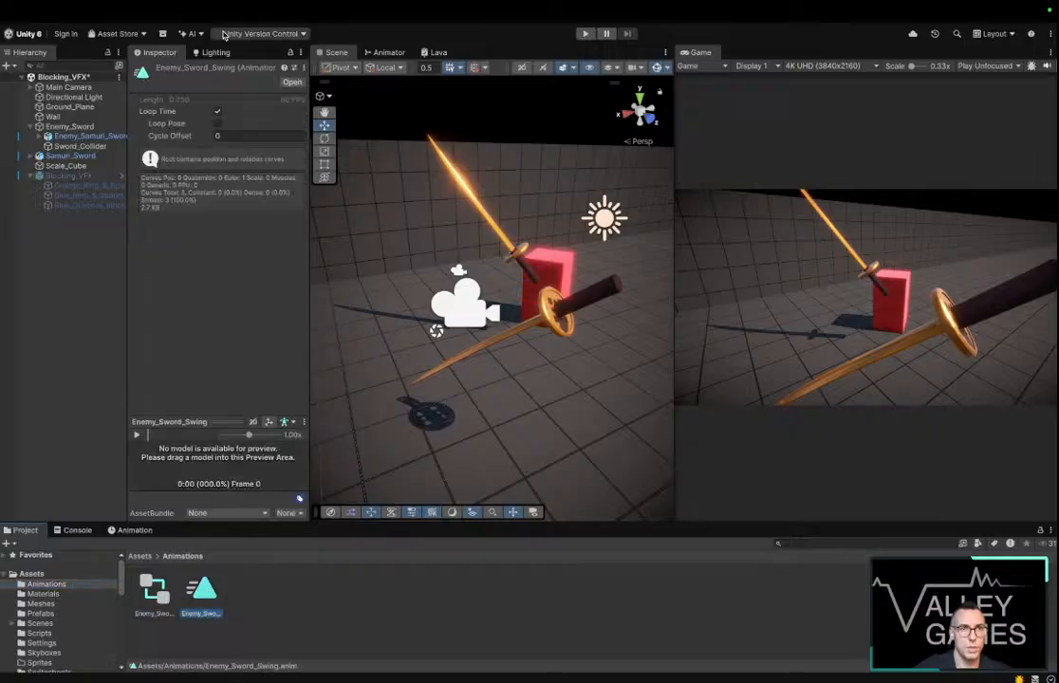
{"action": "left_click", "coordinate": [218, 113]}
{"action": "left_click", "coordinate": [69, 327]}
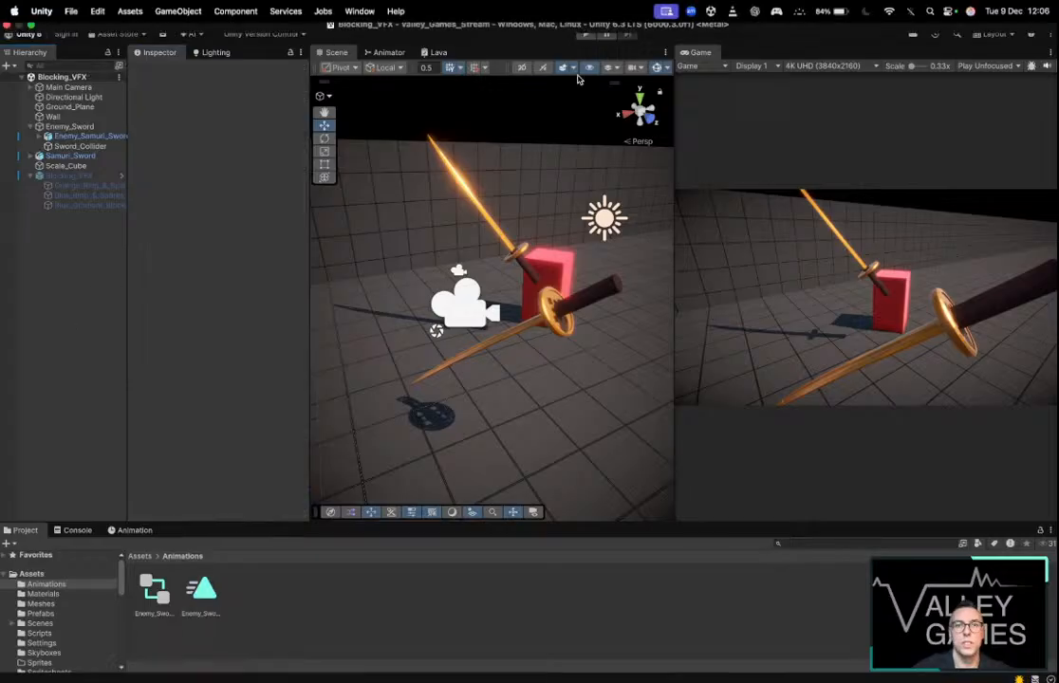
Playtest the single enemy sword swing, stop the run and select the deactivated Blocking_VFX object
{"action": "left_click", "coordinate": [585, 34]}
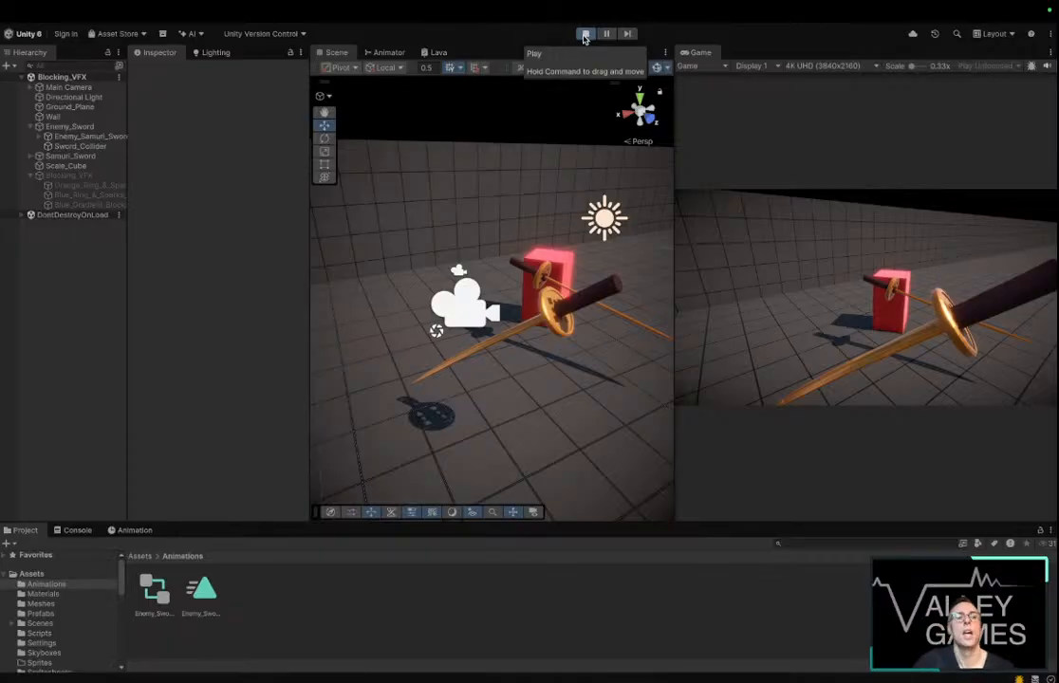
{"action": "left_click", "coordinate": [585, 35]}
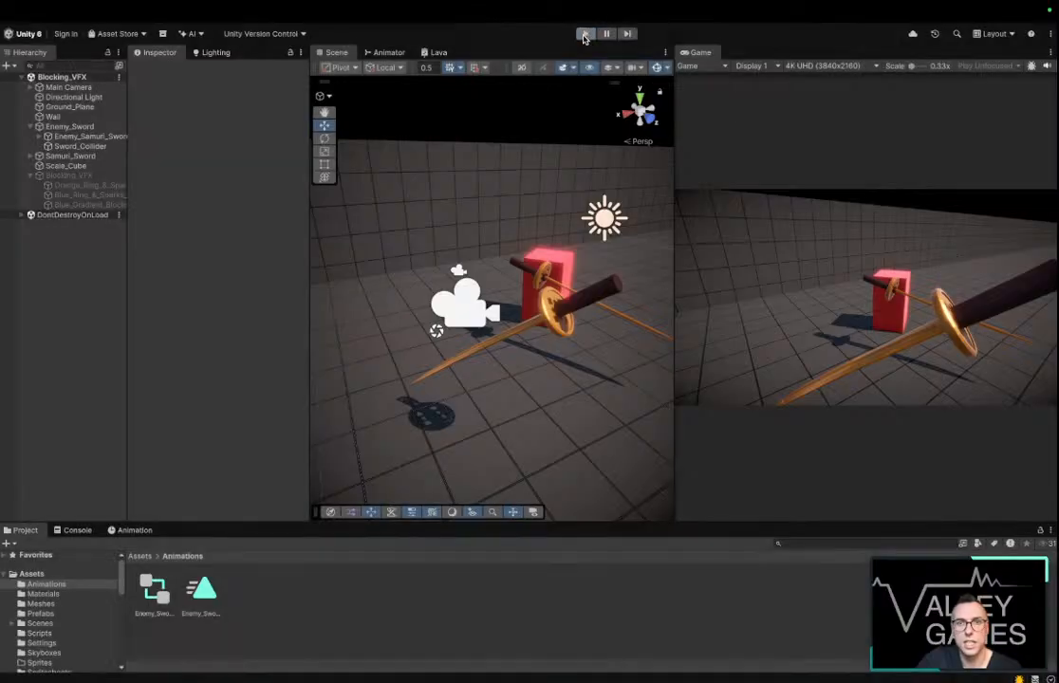
{"action": "left_click", "coordinate": [84, 177]}
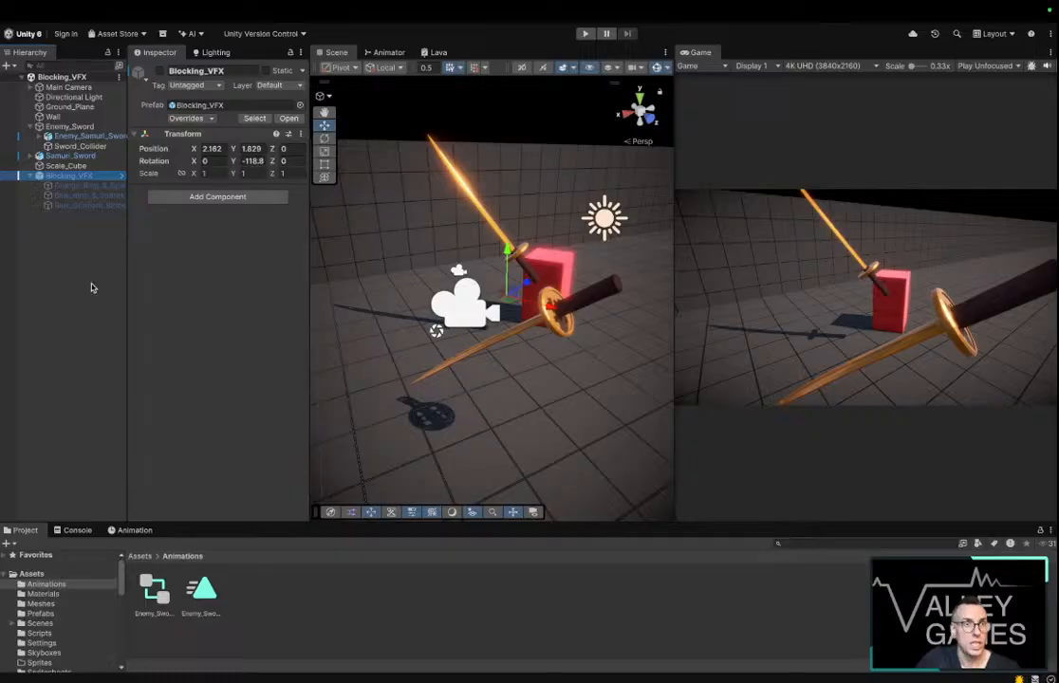
In Blocking.cs in the code editor, replace Quaternion.identity with transform.rotation in the Instantiate call, and playtest the effect in Unity
{"action": "key", "text": "ctrl+Left"}
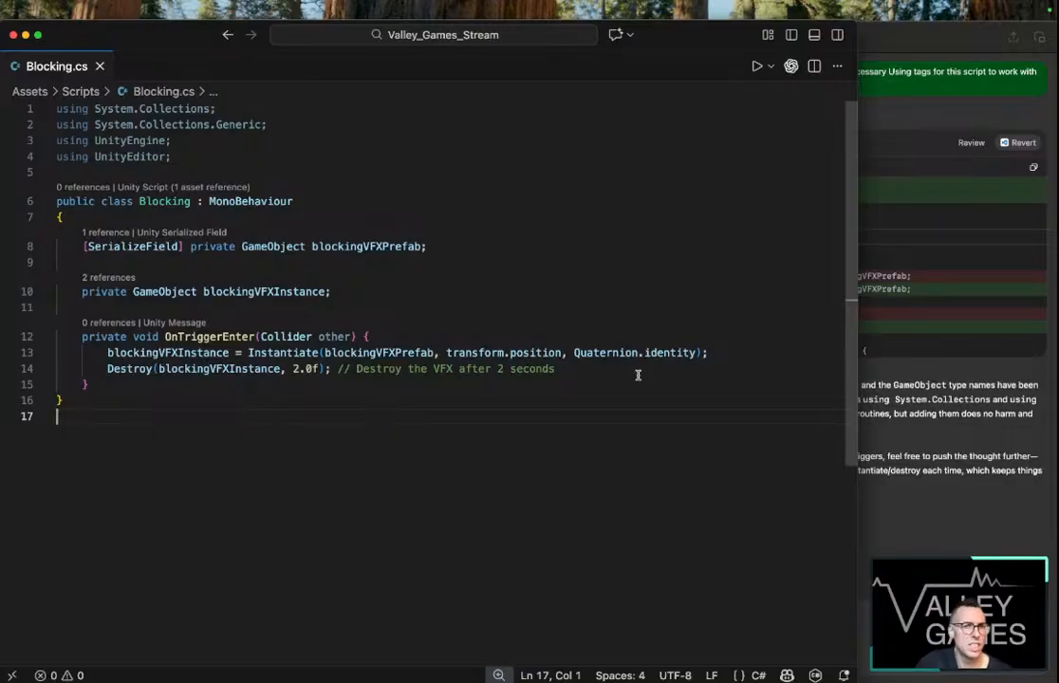
{"action": "left_click_drag", "start_coordinate": [694, 352], "coordinate": [572, 352]}
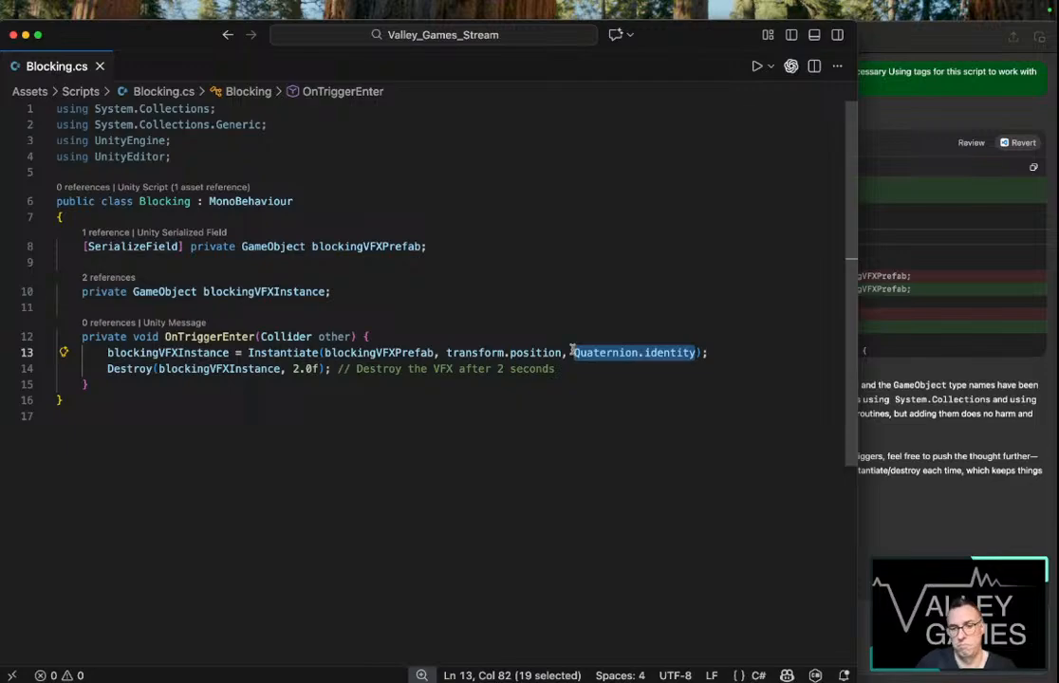
{"action": "type", "text": "transform"}
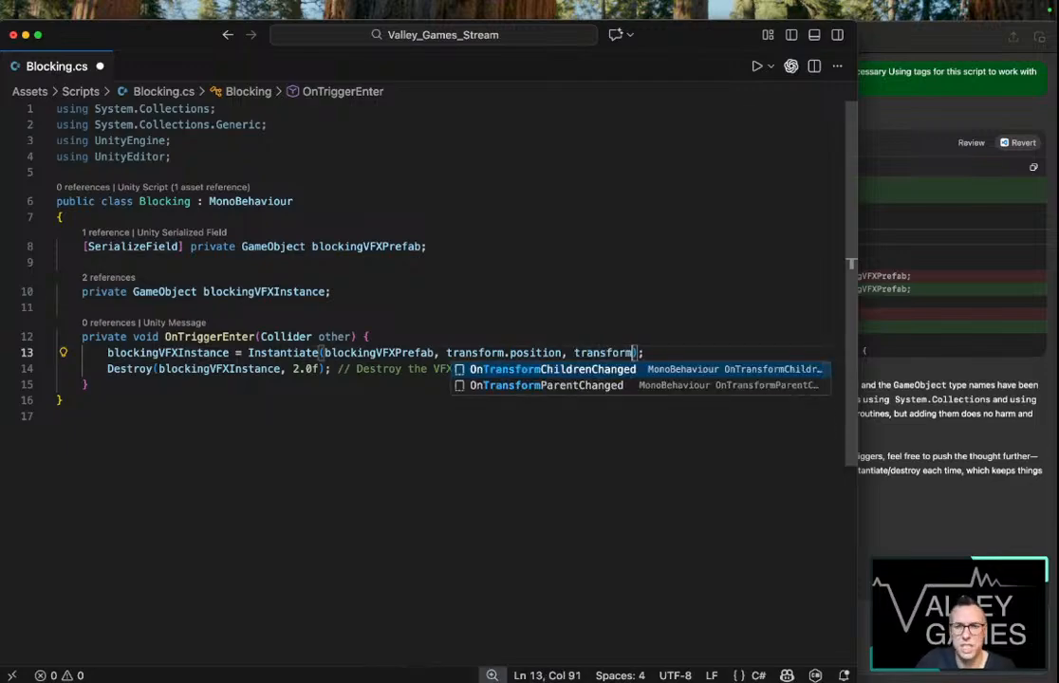
{"action": "type", "text": ".rot"}
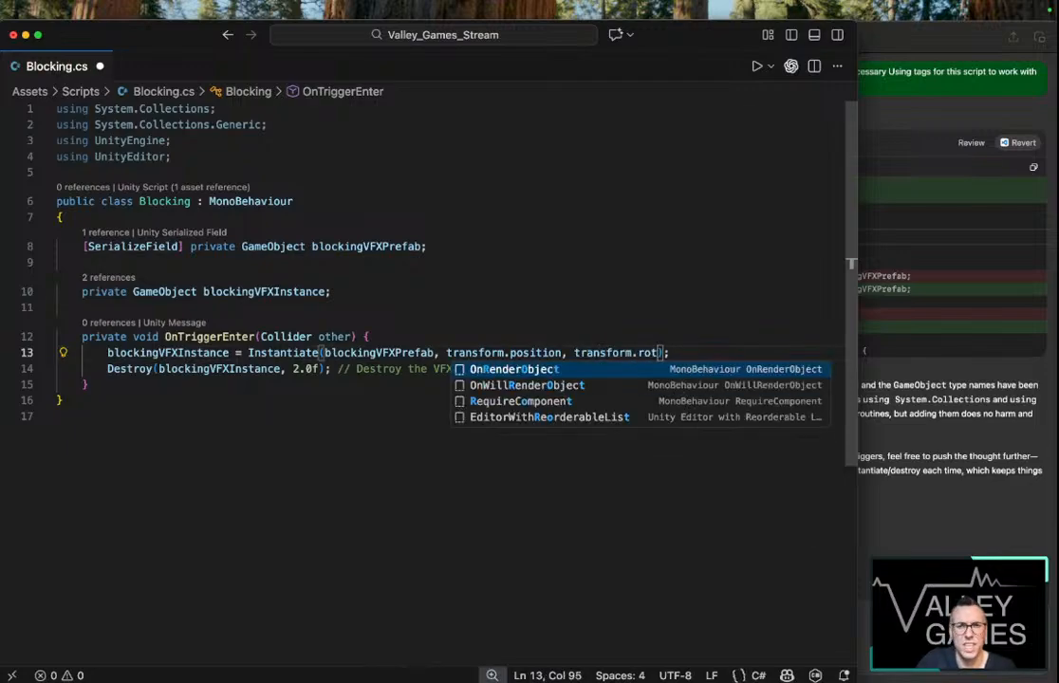
{"action": "type", "text": "ation"}
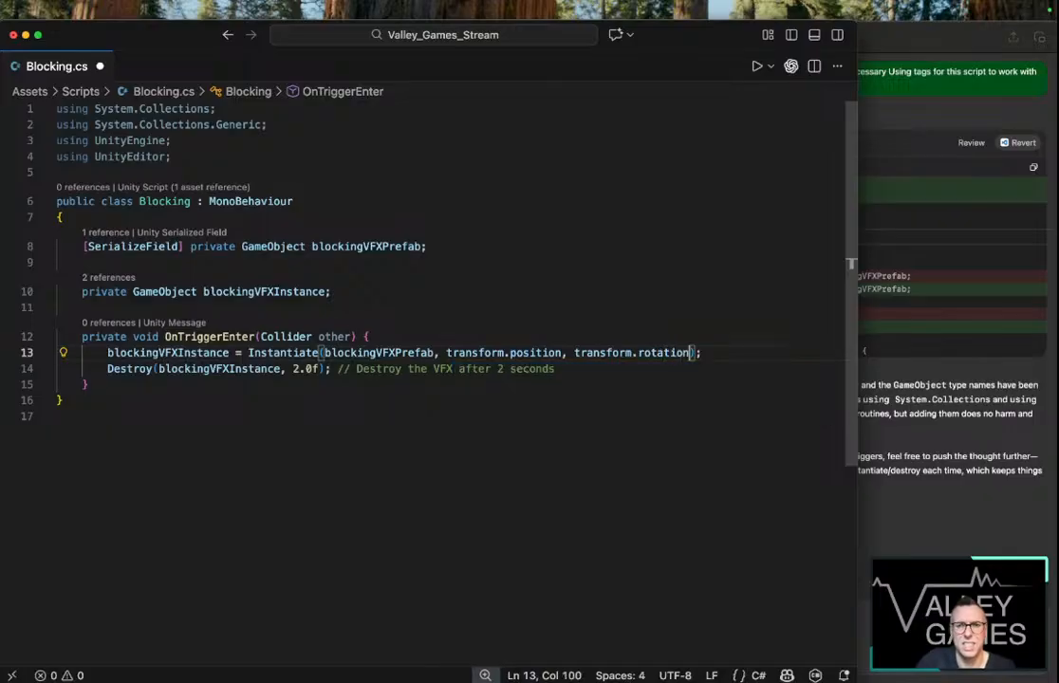
{"action": "left_click", "coordinate": [530, 433]}
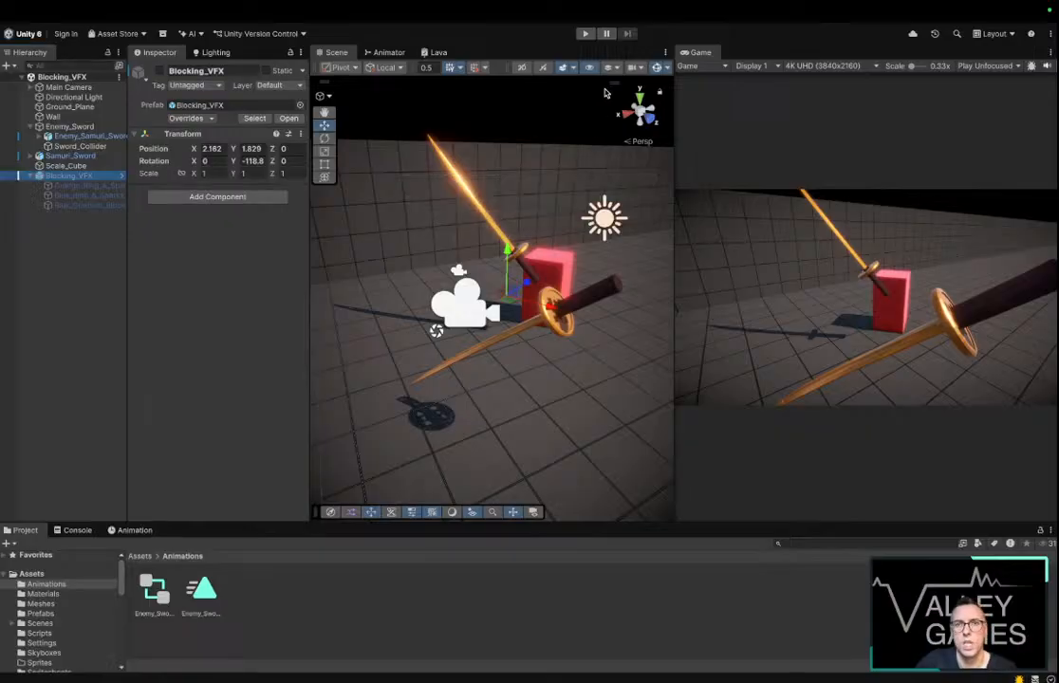
{"action": "left_click", "coordinate": [586, 34]}
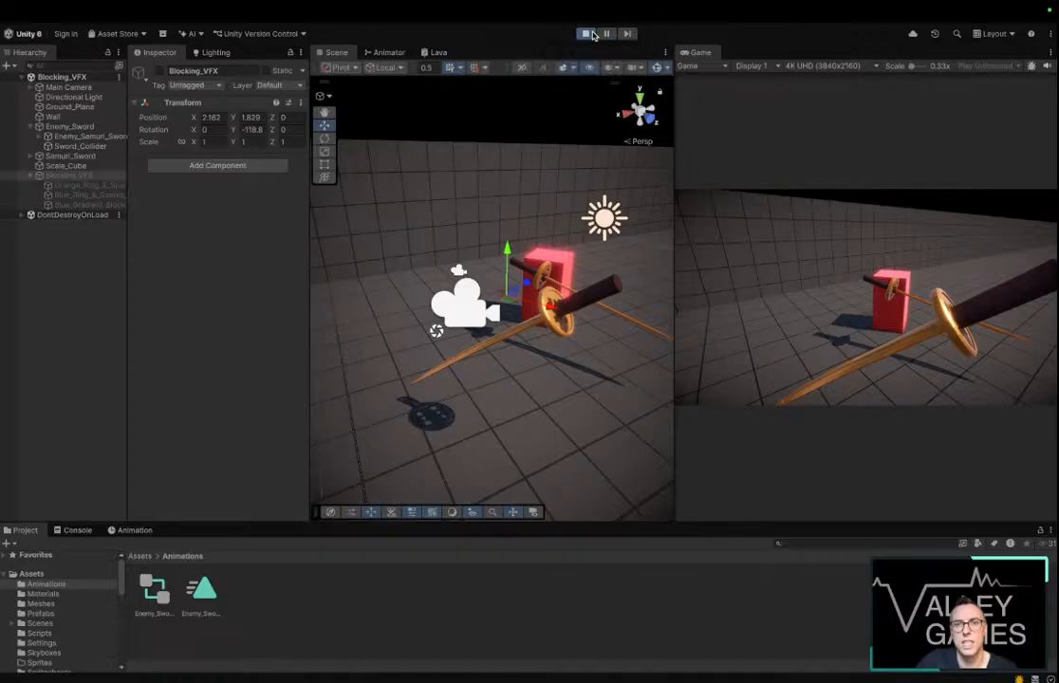
{"action": "left_click", "coordinate": [587, 34]}
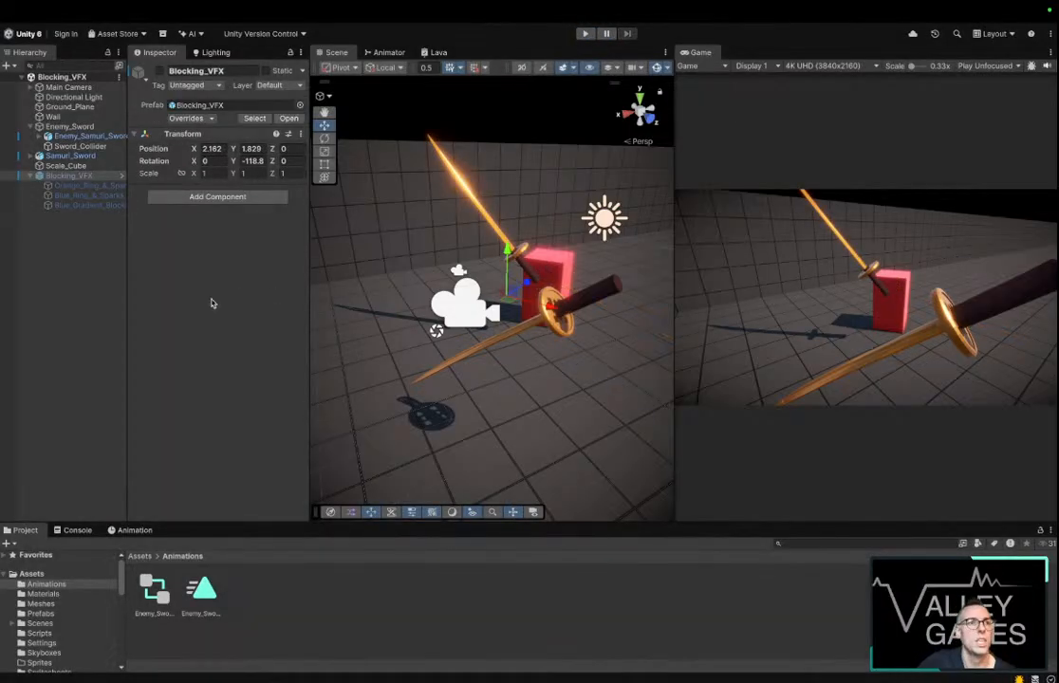
Rotate Samuri_Sword freehand in the scene, playtest with a pause at contact to inspect the effect's orientation, and undo the rotation
{"action": "left_click", "coordinate": [71, 155]}
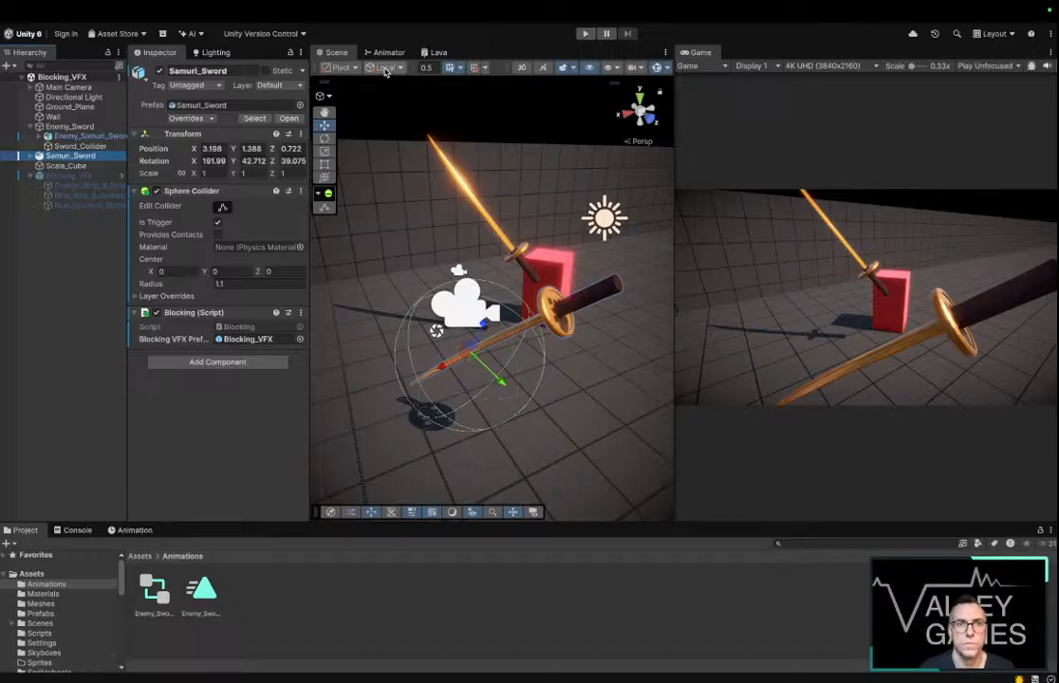
{"action": "key", "text": "e"}
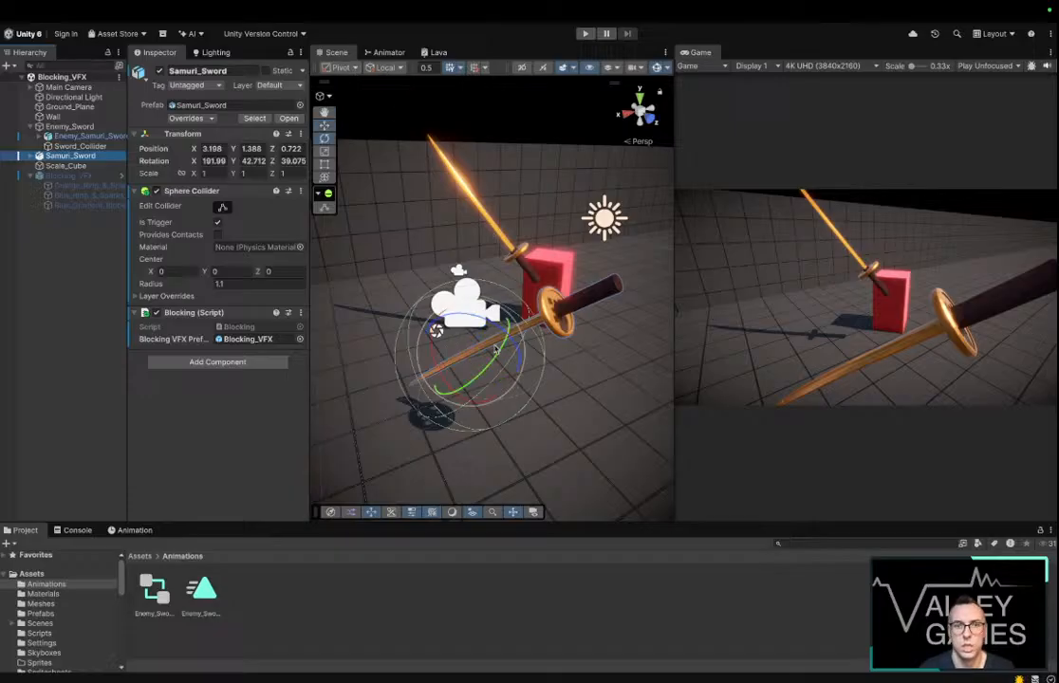
{"action": "left_click_drag", "start_coordinate": [436, 332], "coordinate": [448, 343]}
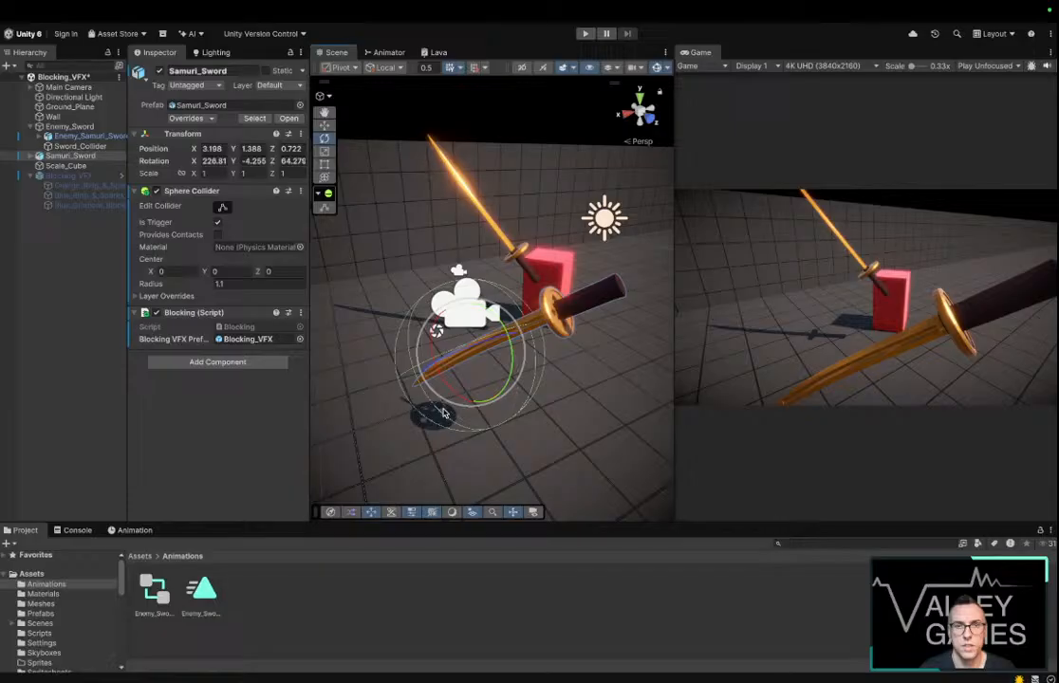
{"action": "left_click", "coordinate": [584, 34]}
{"action": "left_click", "coordinate": [607, 34]}
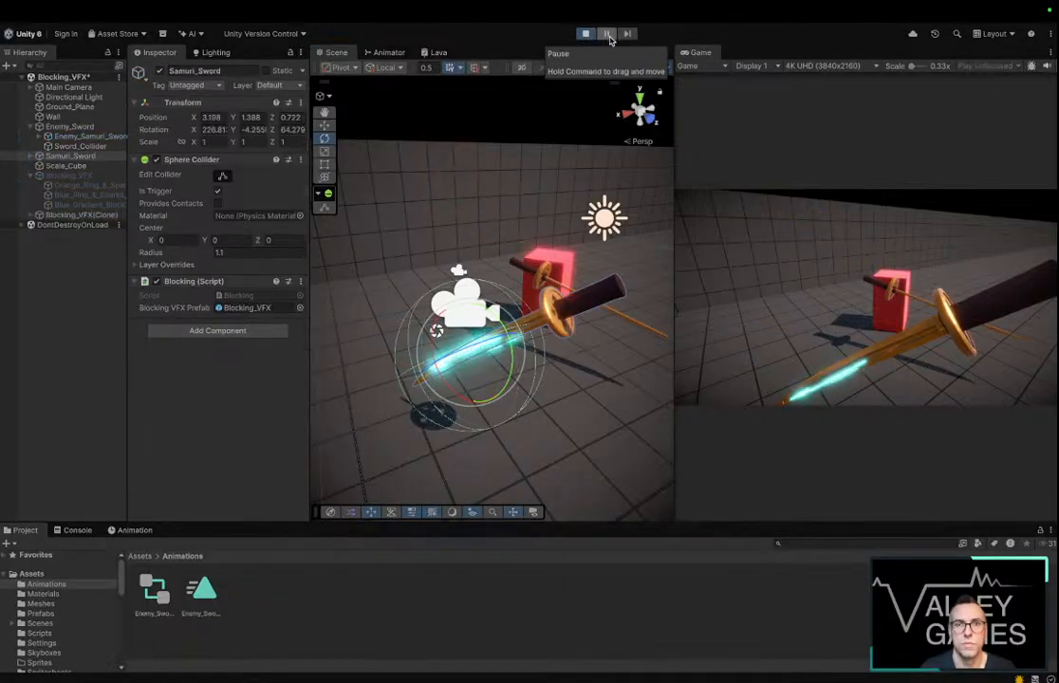
{"action": "right_click_drag", "start_coordinate": [476, 307], "coordinate": [584, 163]}
{"action": "left_click", "coordinate": [588, 35]}
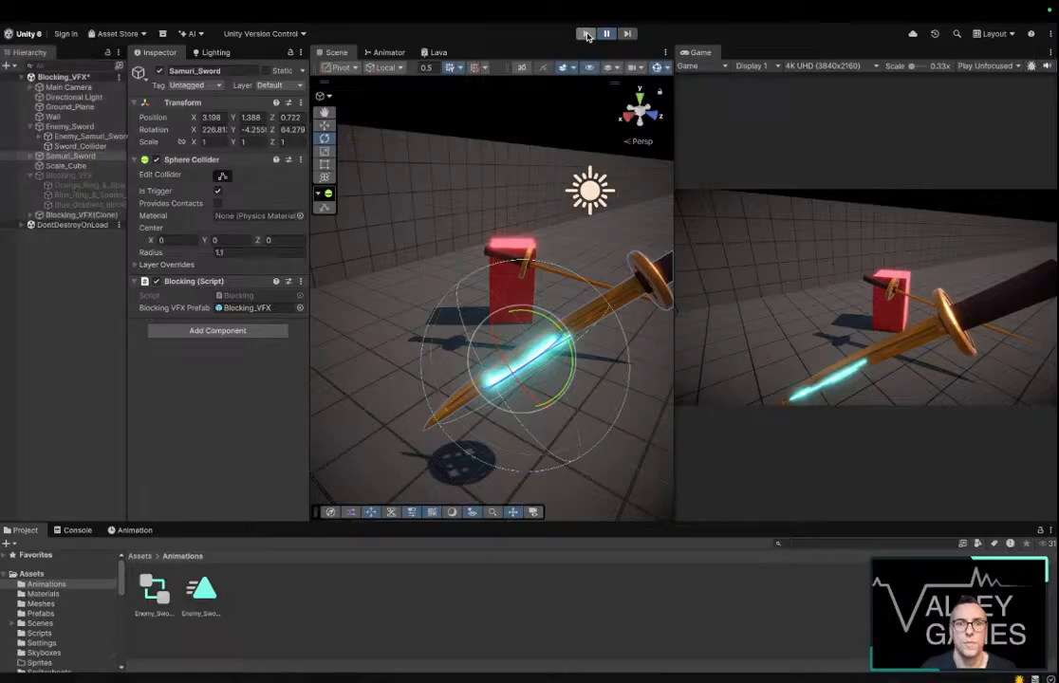
{"action": "left_click", "coordinate": [517, 277]}
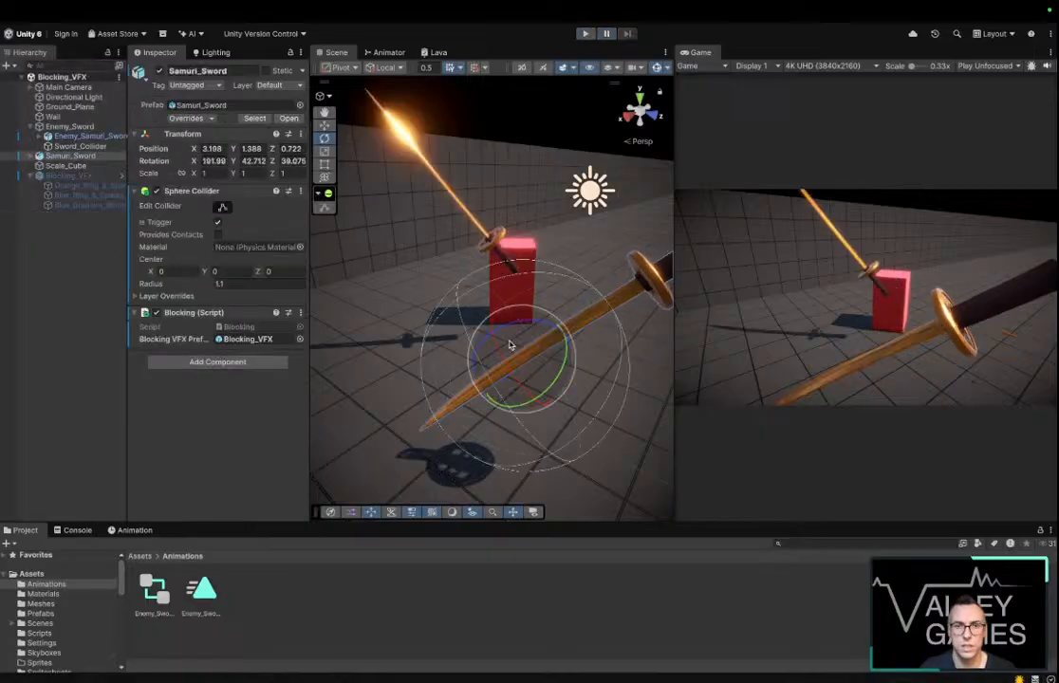
Pause a playtest at sword contact, move Blocking_VFX(Clone) along its local Z axis to about X 2.99, Y 1.453, Z 0.497, and stop the run
{"action": "right_click_drag", "start_coordinate": [509, 345], "coordinate": [182, 336]}
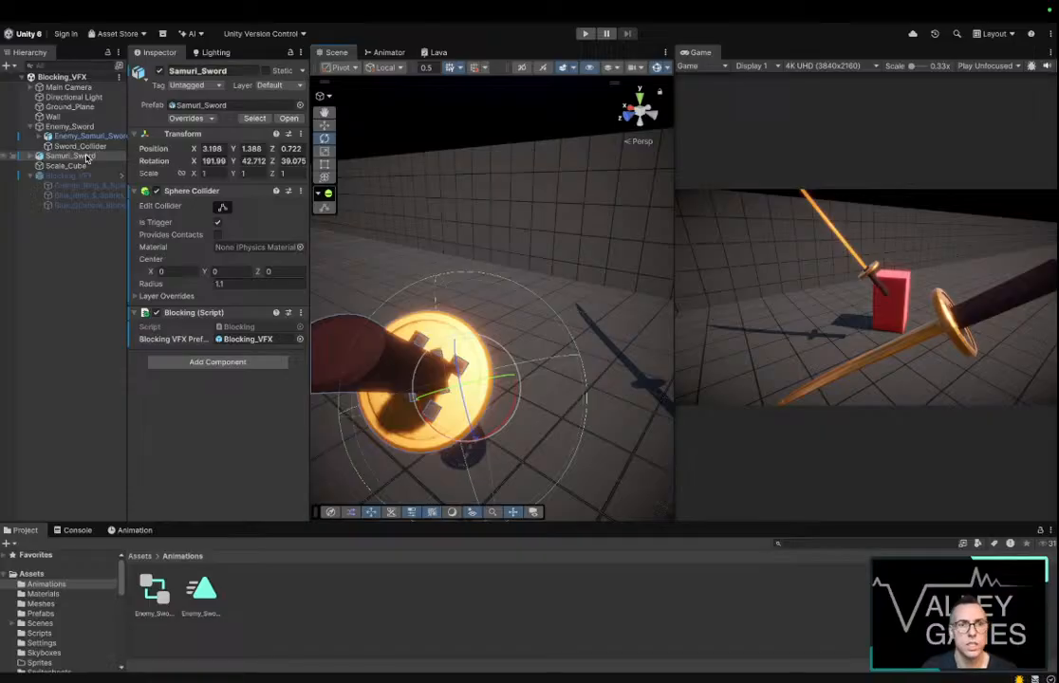
{"action": "right_click_drag", "start_coordinate": [418, 340], "coordinate": [439, 449]}
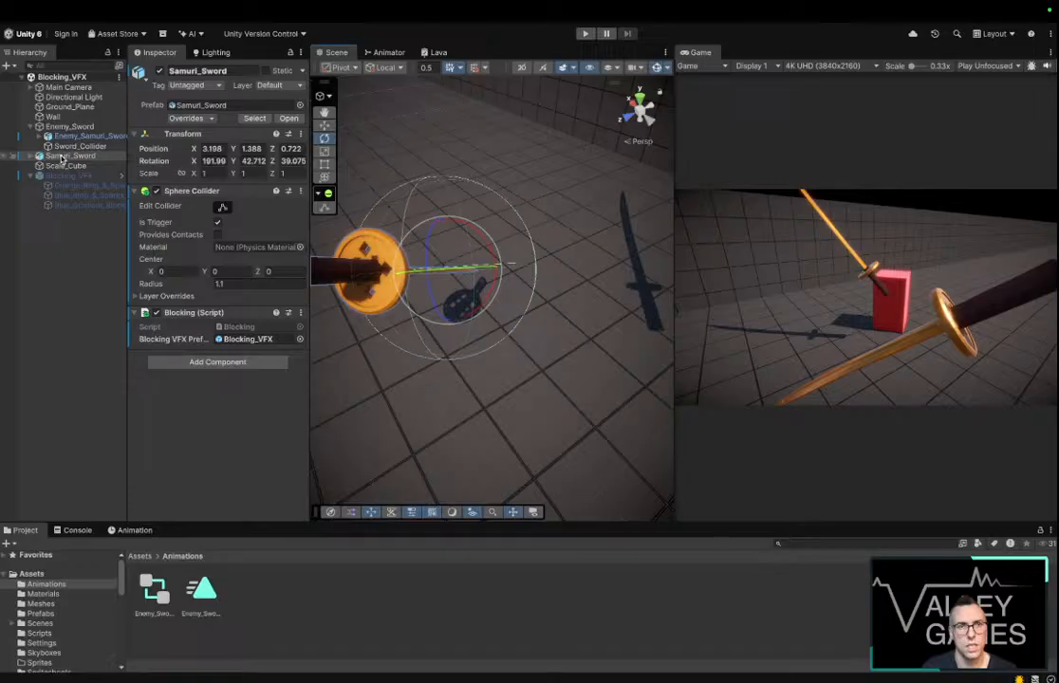
{"action": "left_click", "coordinate": [61, 155]}
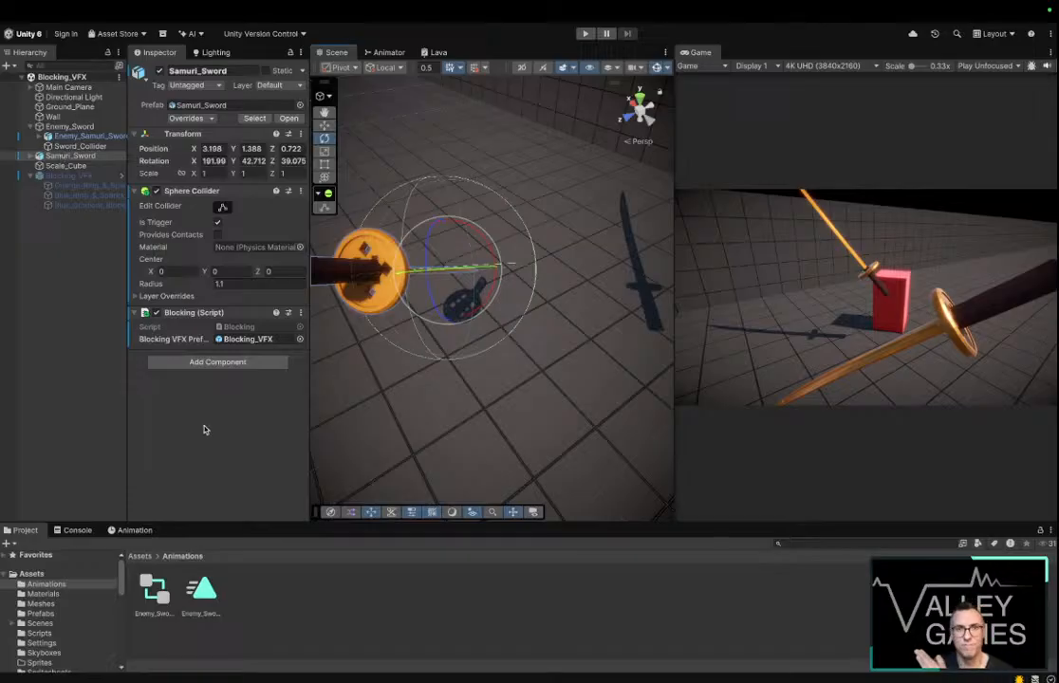
{"action": "key", "text": "w"}
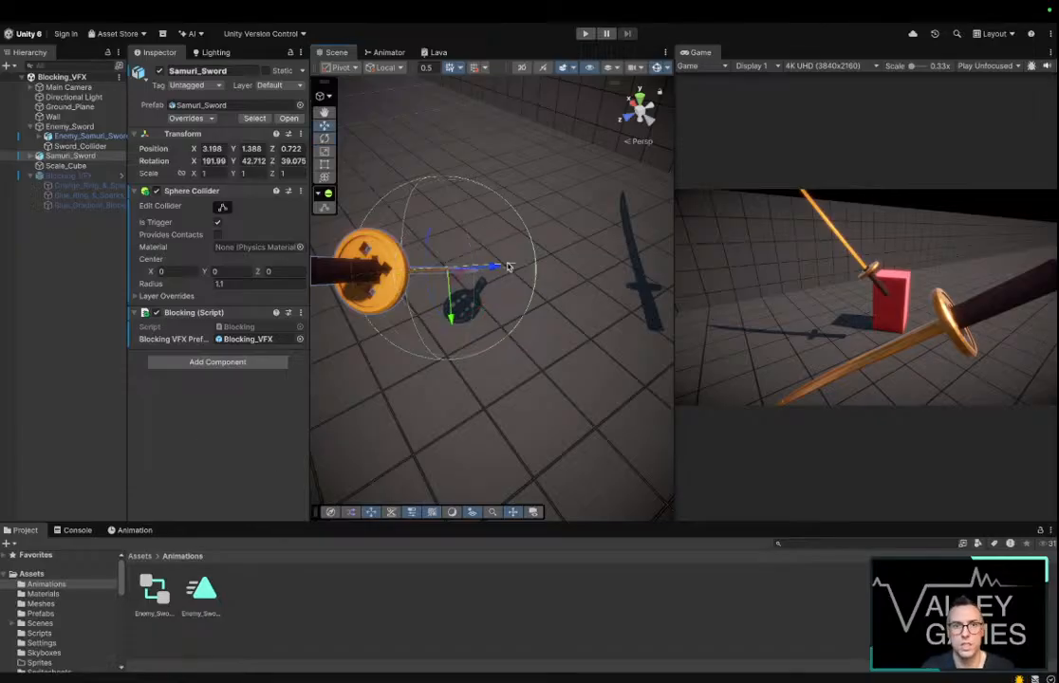
{"action": "left_click_drag", "start_coordinate": [470, 242], "coordinate": [695, 222], "text": "alt"}
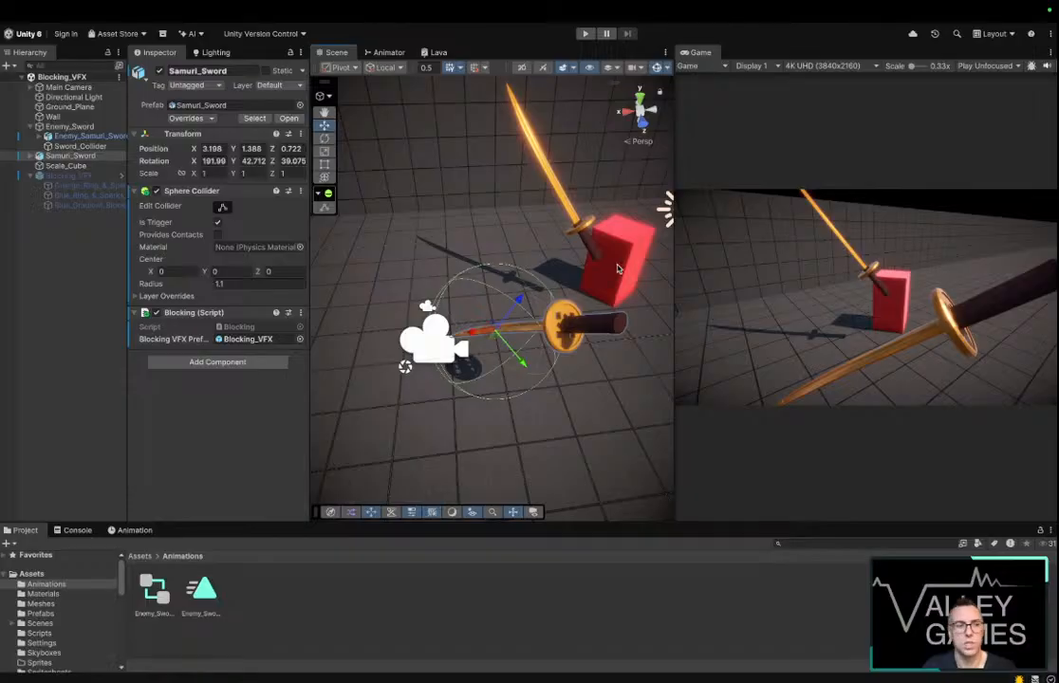
{"action": "left_click", "coordinate": [586, 33]}
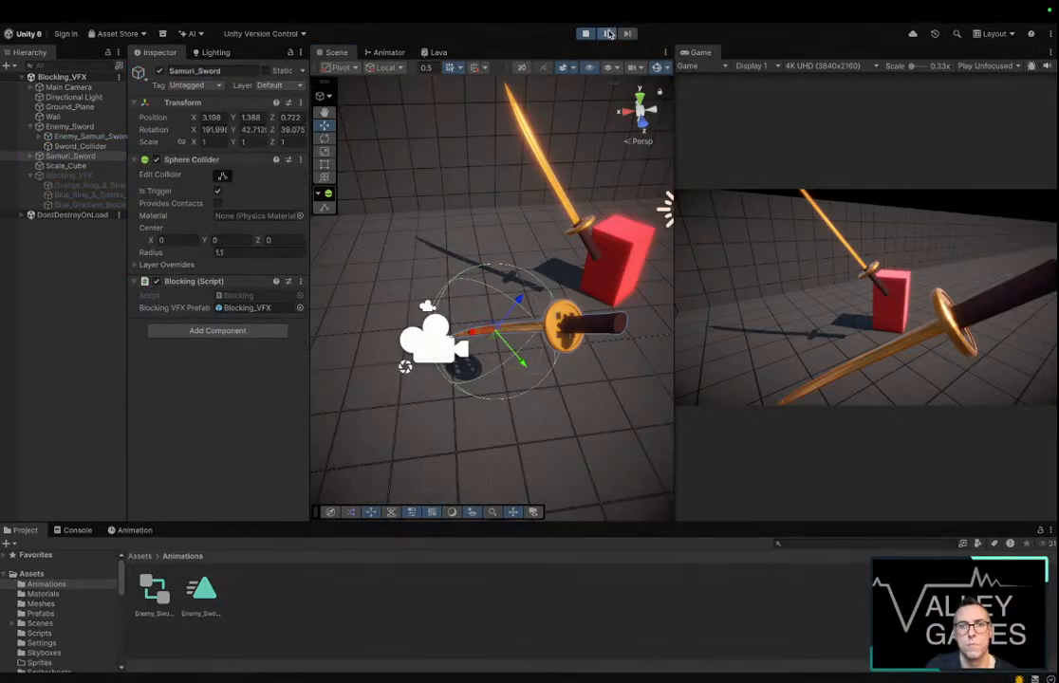
{"action": "left_click", "coordinate": [608, 33]}
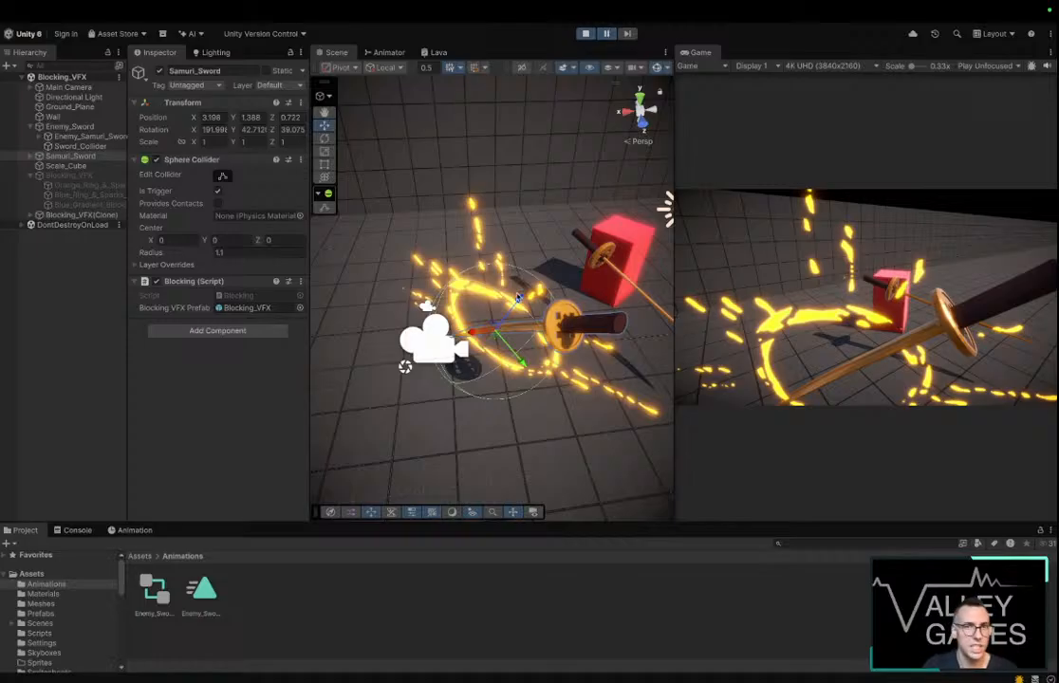
{"action": "mouse_move", "coordinate": [558, 292]}
{"action": "left_mouse_down", "text": "alt"}
{"action": "mouse_move", "coordinate": [298, 352]}
{"action": "mouse_move", "coordinate": [206, 286]}
{"action": "mouse_move", "coordinate": [143, 267]}
{"action": "mouse_move", "coordinate": [432, 332]}
{"action": "mouse_move", "coordinate": [366, 355]}
{"action": "mouse_move", "coordinate": [50, 186]}
{"action": "left_mouse_up", "text": "alt"}
{"action": "left_click", "coordinate": [53, 216]}
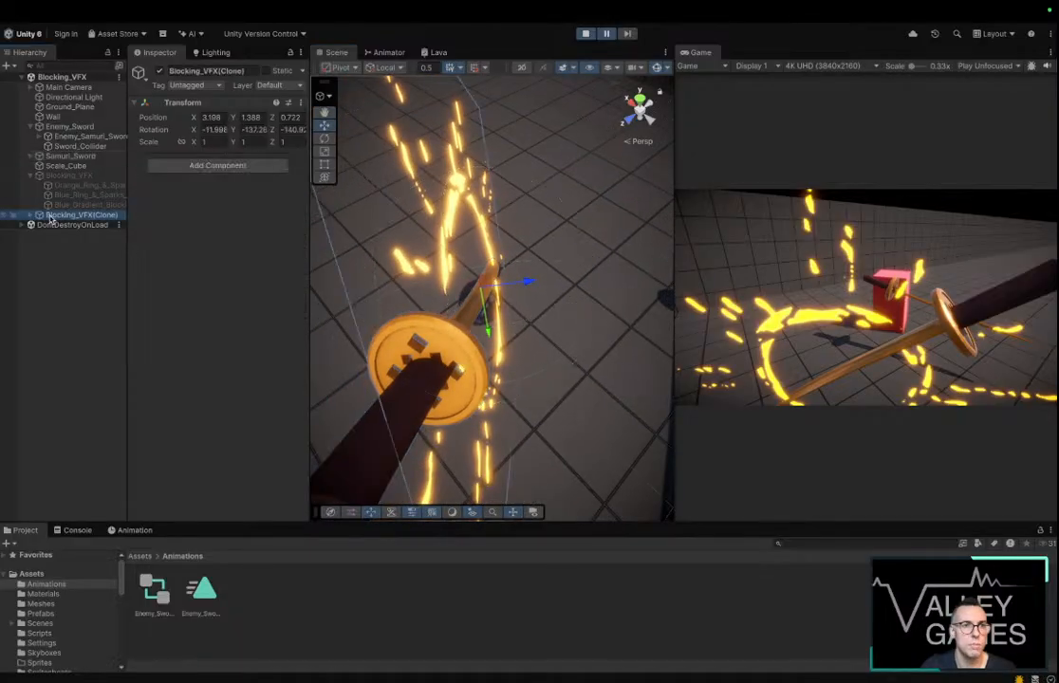
{"action": "left_click_drag", "start_coordinate": [529, 288], "coordinate": [561, 286]}
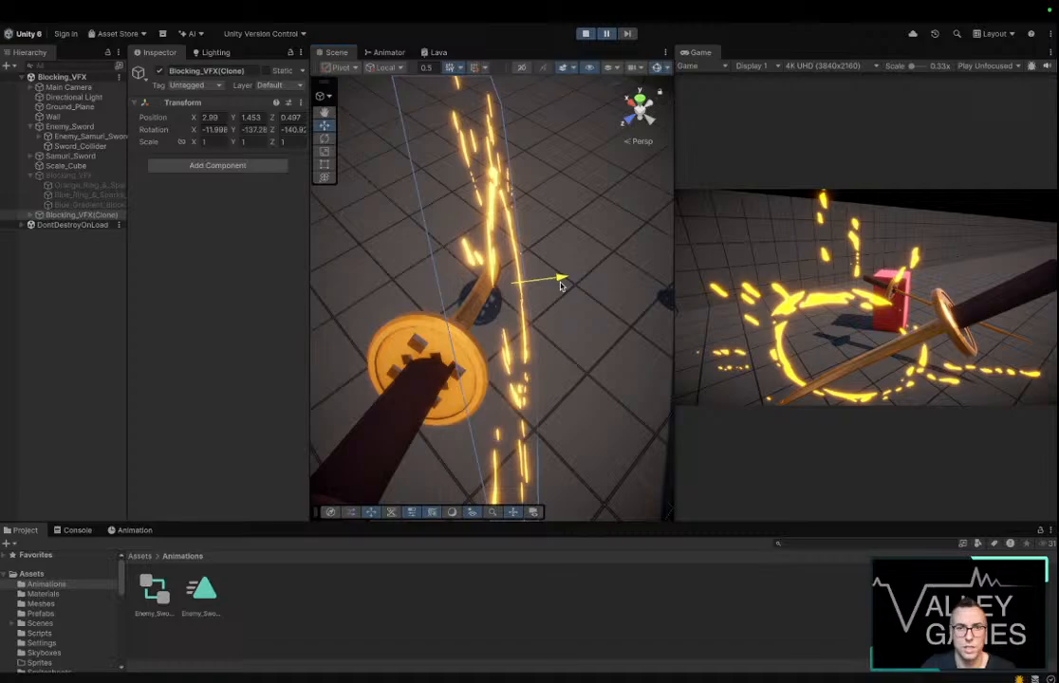
{"action": "left_click", "coordinate": [585, 34]}
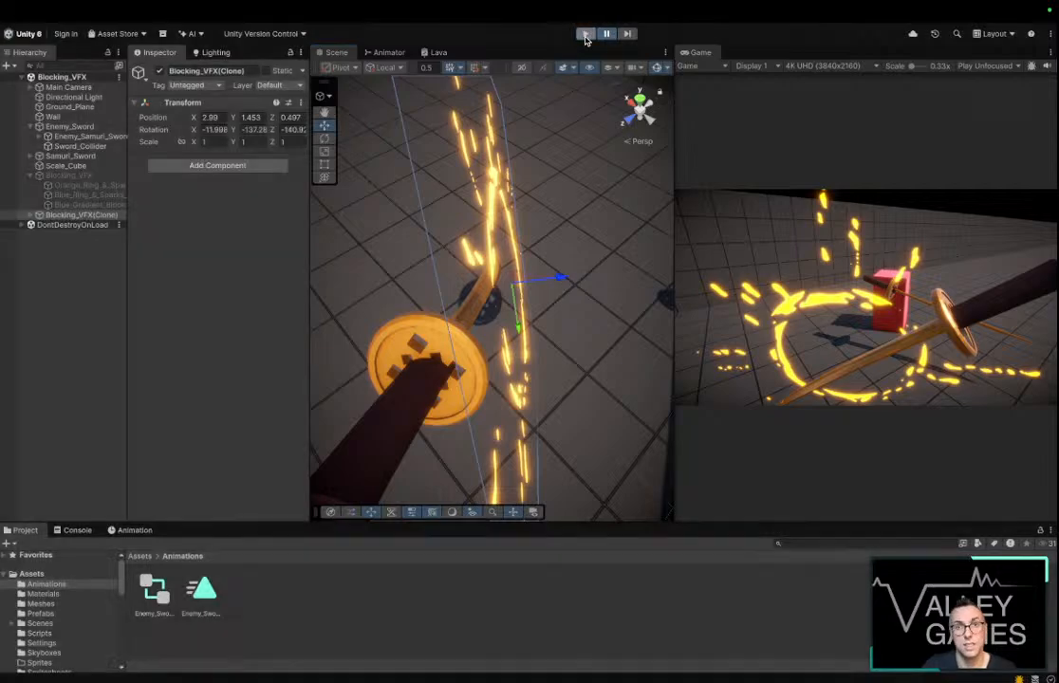
Switch to Blocking.cs in the code editor and start a private field declaration directly below blockingVFXInstance
{"action": "left_click", "coordinate": [54, 321]}
{"action": "key", "text": "ctrl+Left"}
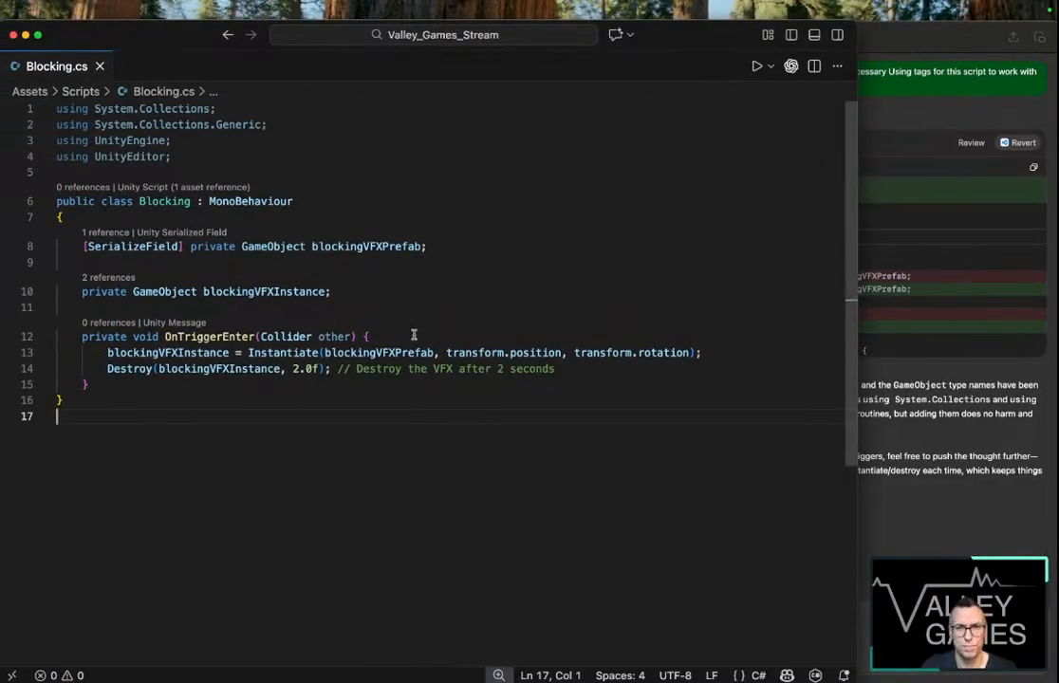
{"action": "left_click", "coordinate": [289, 259]}
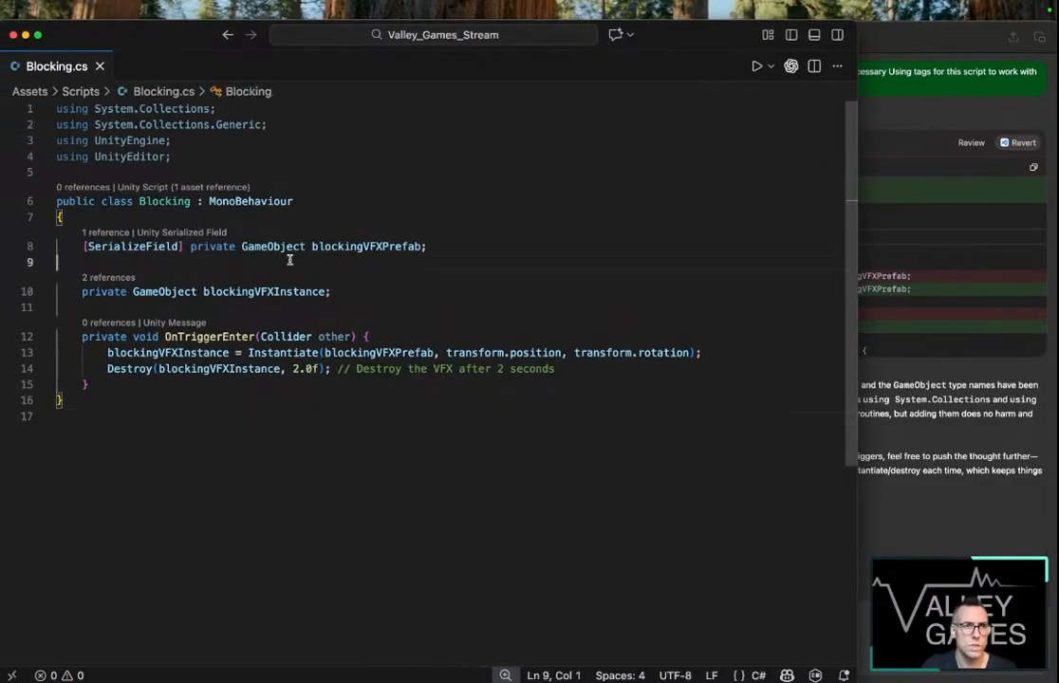
{"action": "left_click", "coordinate": [342, 302]}
{"action": "key", "text": "Tab"}
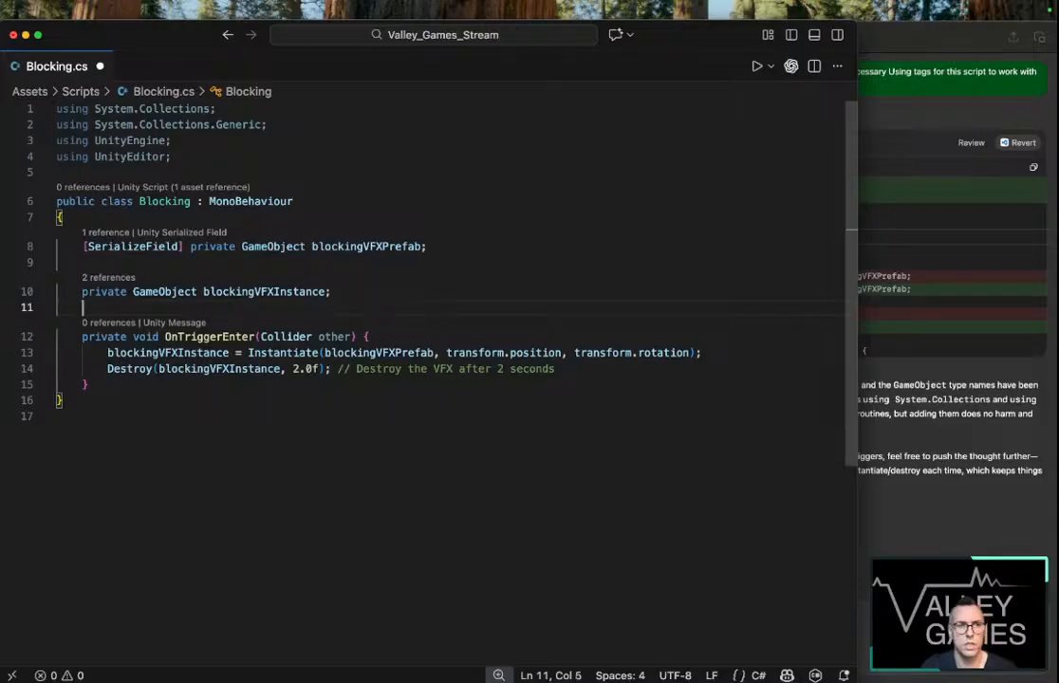
{"action": "type", "text": "private "}
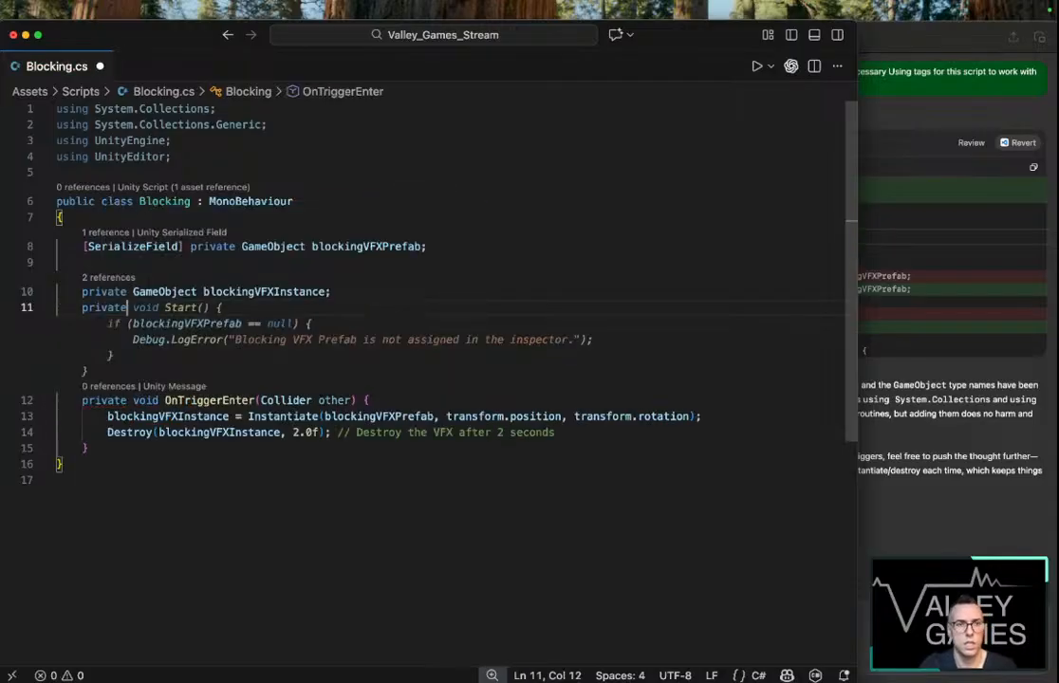
{"action": "type", "text": "transf"}
{"action": "key", "text": "BackSpace"}
{"action": "key", "text": "BackSpace"}
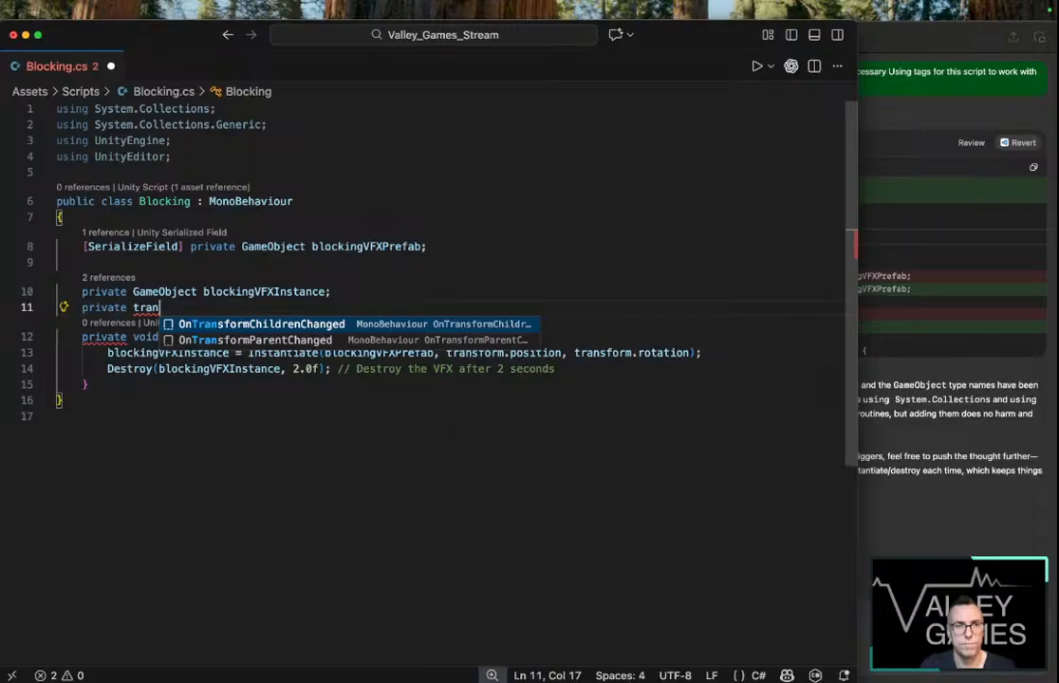
{"action": "key", "text": "BackSpace"}
{"action": "key", "text": "BackSpace"}
{"action": "key", "text": "BackSpace"}
{"action": "key", "text": "BackSpace"}
Complete the private field as vector3 spawnPosition and leave two blank lines between it and OnTriggerEnter
{"action": "type", "text": "vex"}
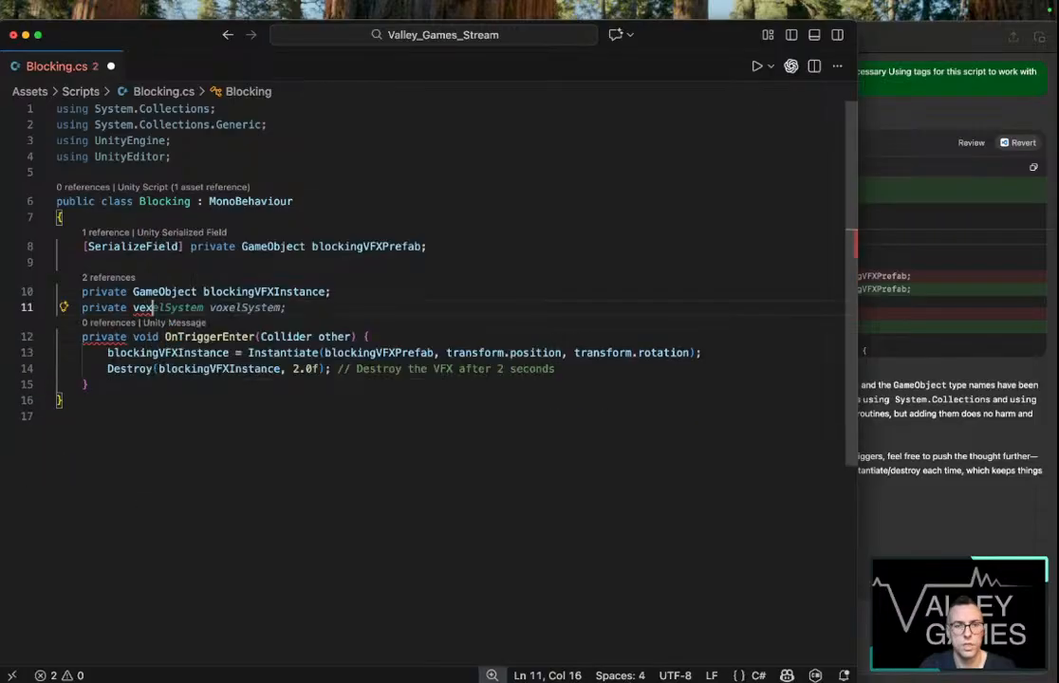
{"action": "key", "text": "BackSpace"}
{"action": "type", "text": "c"}
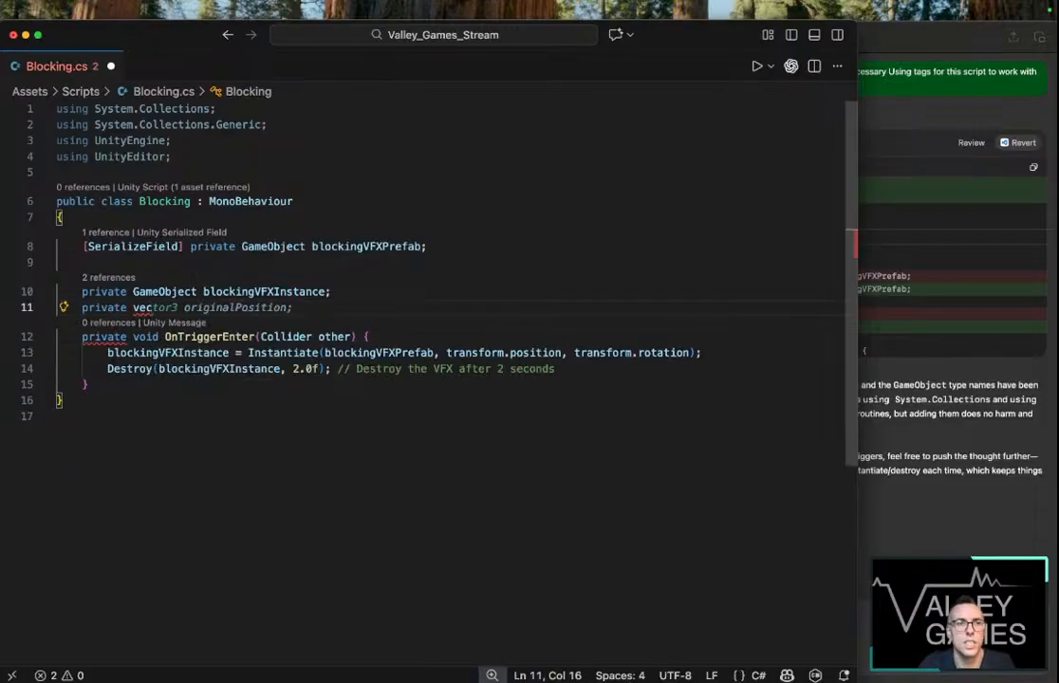
{"action": "key", "text": "Tab"}
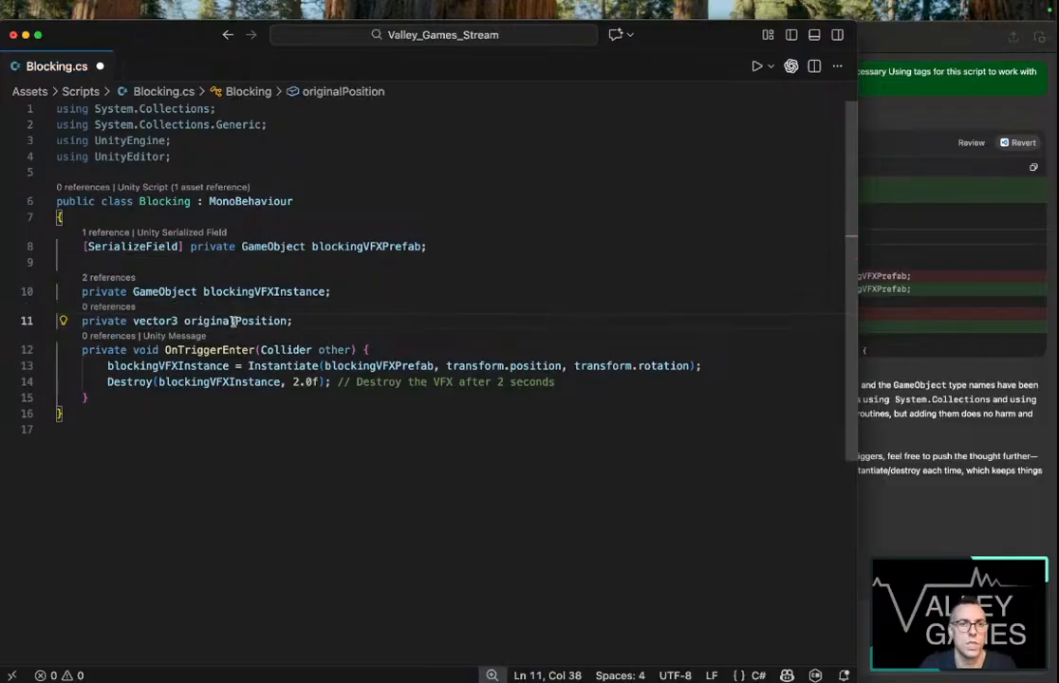
{"action": "left_click_drag", "start_coordinate": [184, 321], "coordinate": [236, 321]}
{"action": "type", "text": "spawn"}
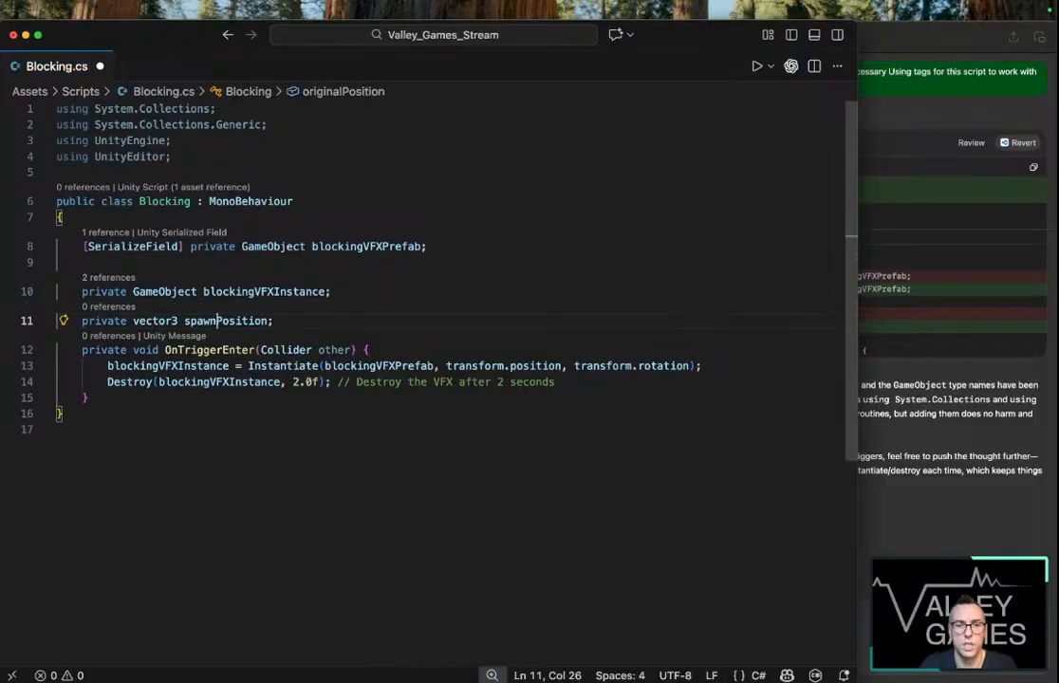
{"action": "left_click", "coordinate": [289, 319]}
{"action": "key", "text": "Return"}
{"action": "key", "text": "Return"}
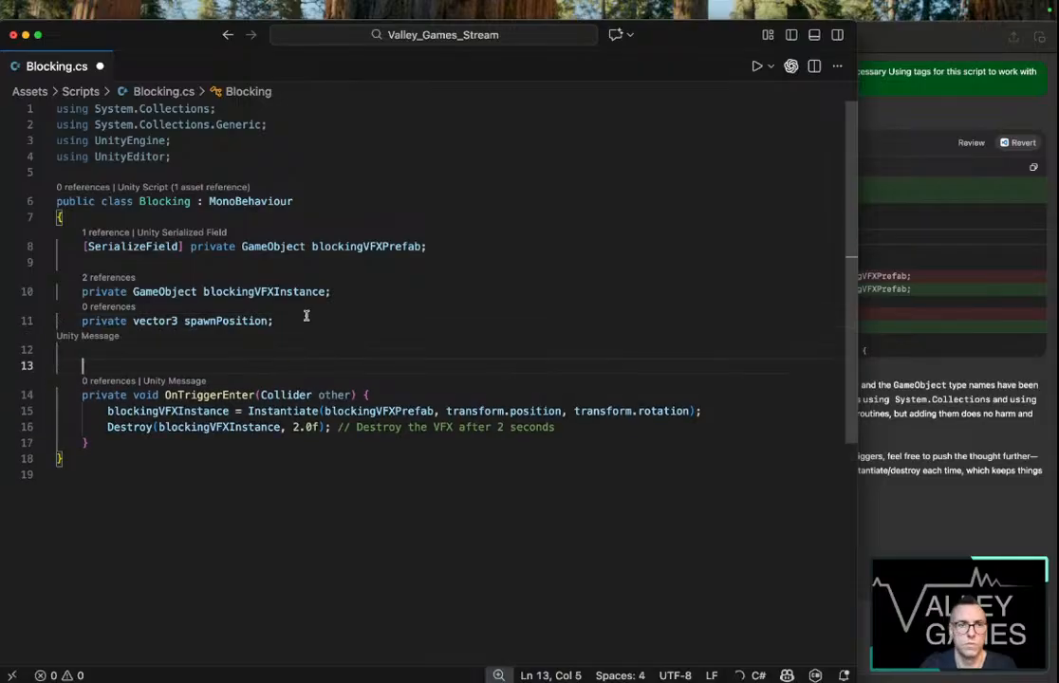
{"action": "left_click", "coordinate": [396, 485]}
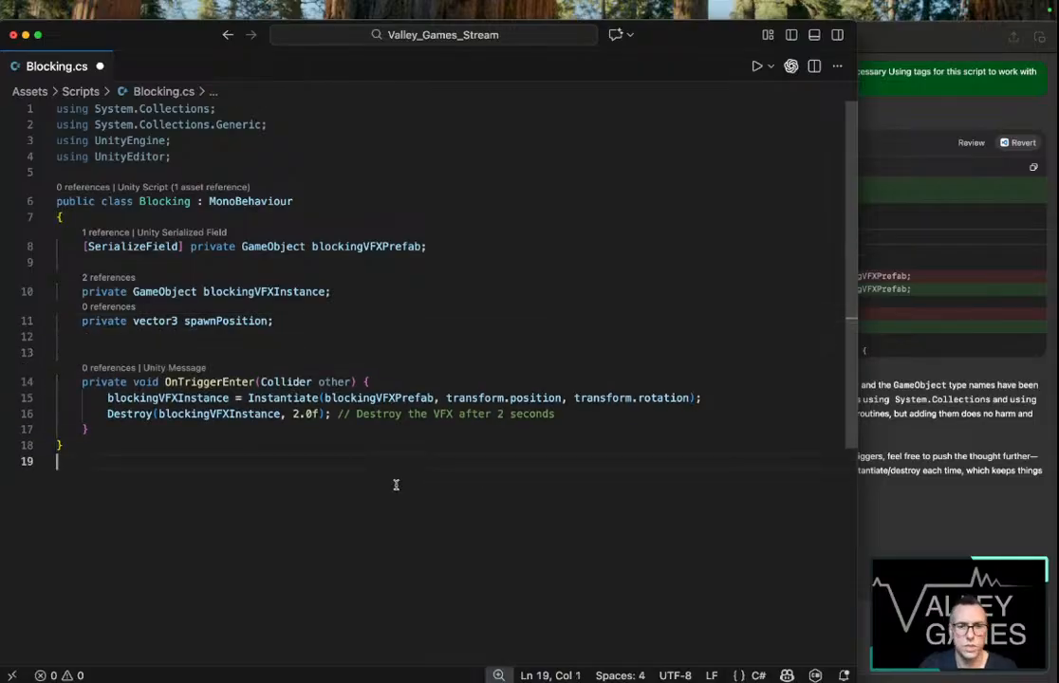
Save the script, then add a private void Start() method above OnTriggerEnter that assigns transform.position to spawnPosition
{"action": "key", "text": "super+s"}
{"action": "scroll", "coordinate": [396, 485], "scroll_direction": "down", "scroll_amount": 3}
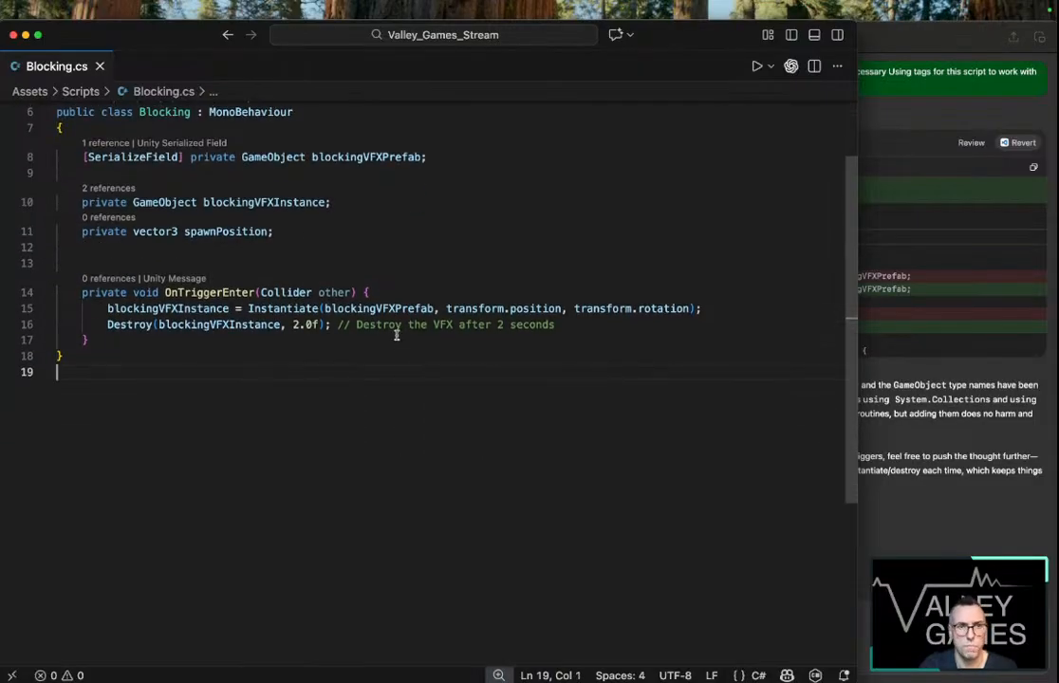
{"action": "left_click", "coordinate": [325, 252]}
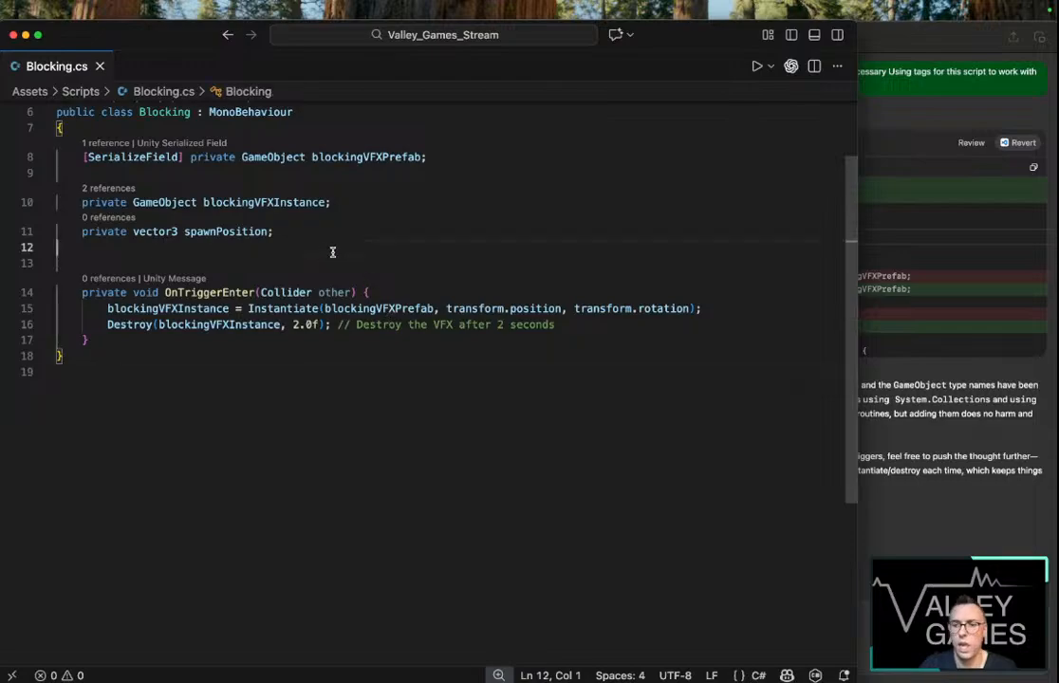
{"action": "key", "text": "Return"}
{"action": "type", "text": "sa"}
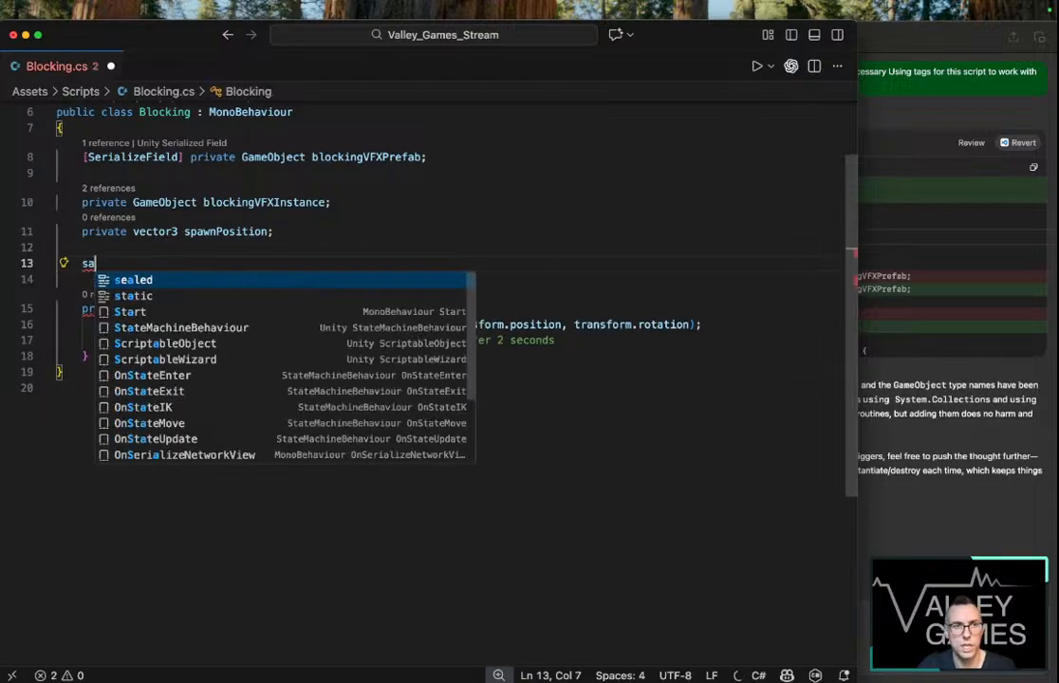
{"action": "key", "text": "BackSpace"}
{"action": "type", "text": "tar"}
{"action": "key", "text": "Return"}
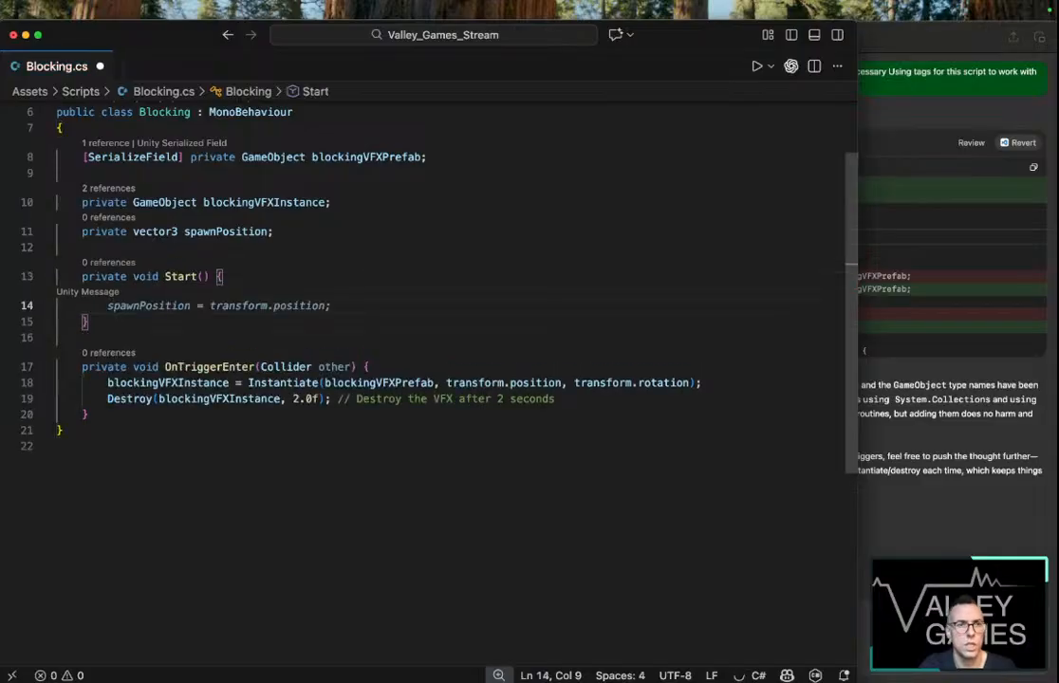
{"action": "key", "text": "Tab"}
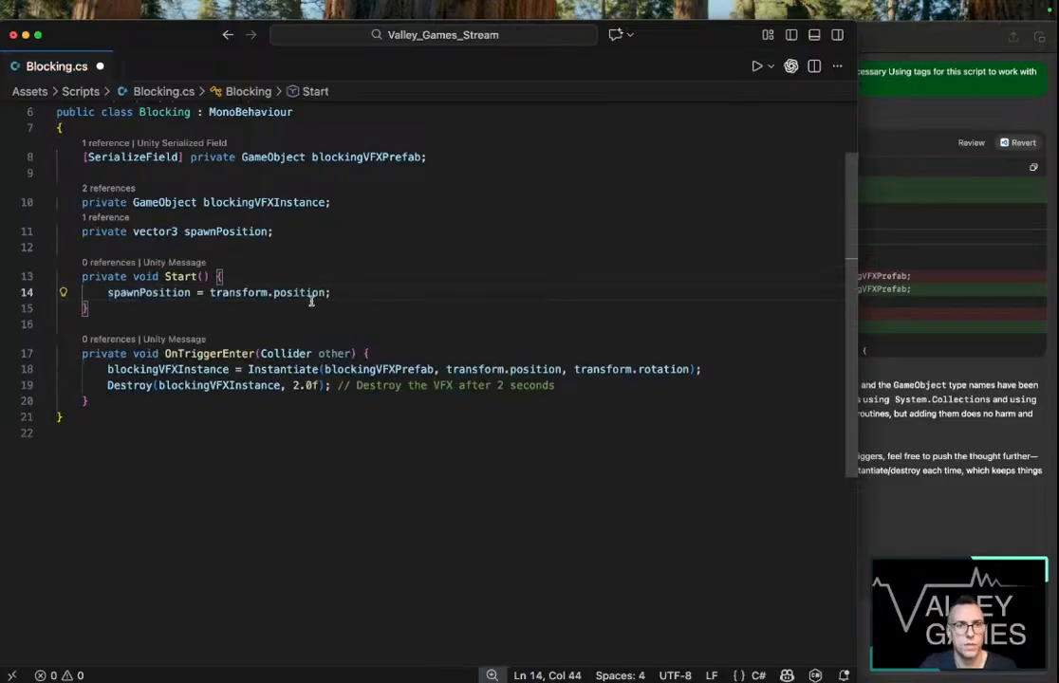
Insert new Vector3( before transform.position in the spawnPosition assignment and capitalize the spawnPosition field's type to Vector3
{"action": "left_click", "coordinate": [210, 296]}
{"action": "type", "text": "new "}
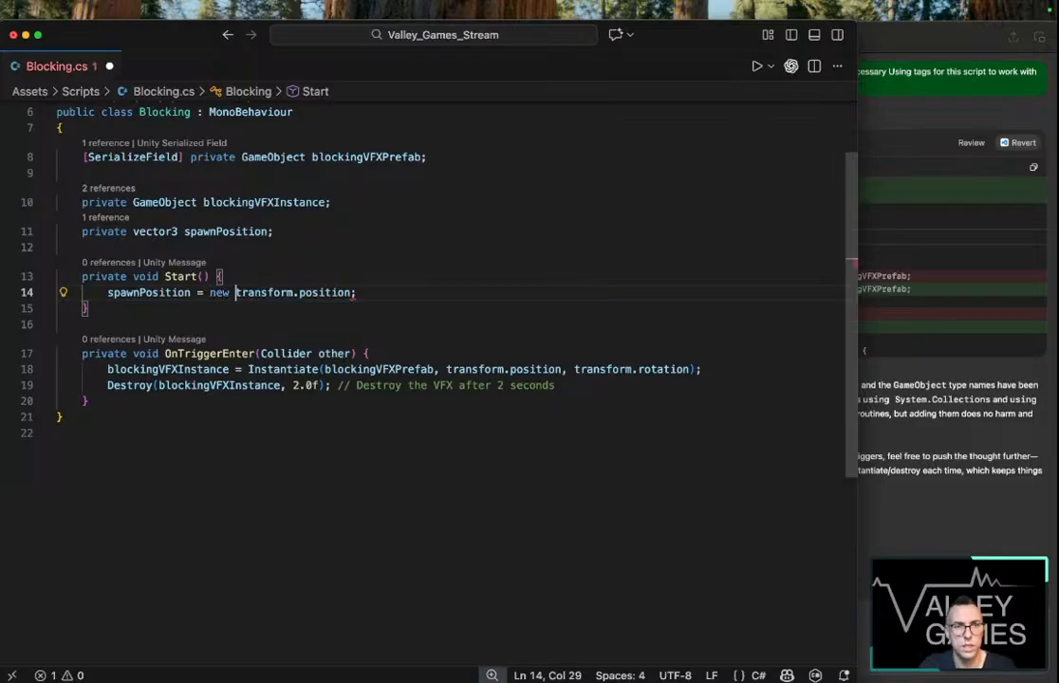
{"action": "type", "text": "VEctor3"}
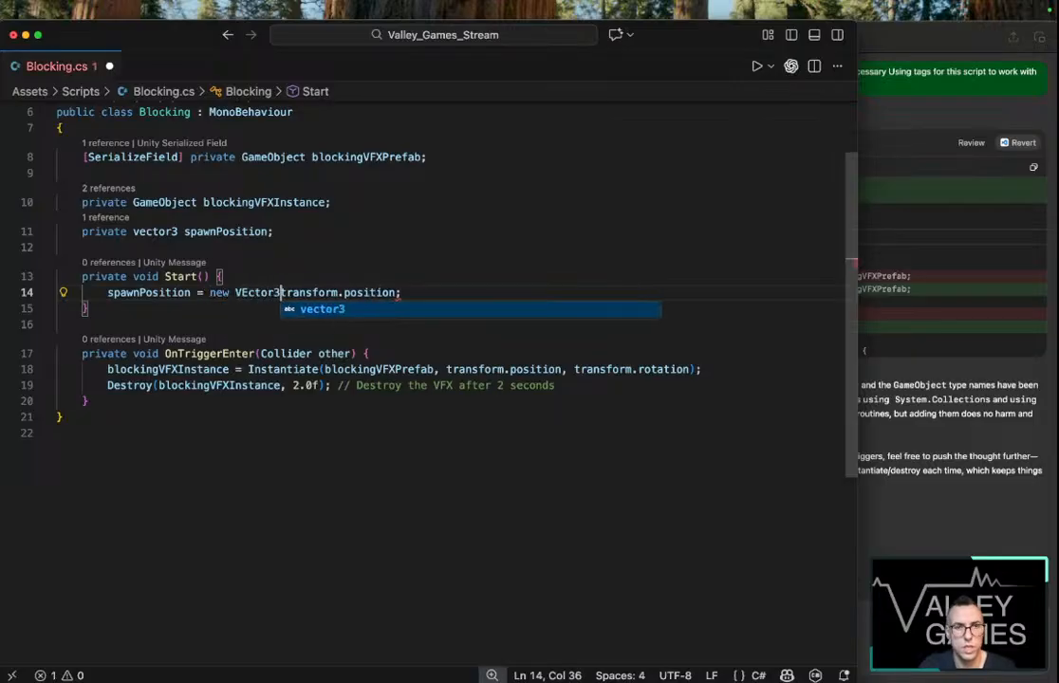
{"action": "key", "text": "Tab"}
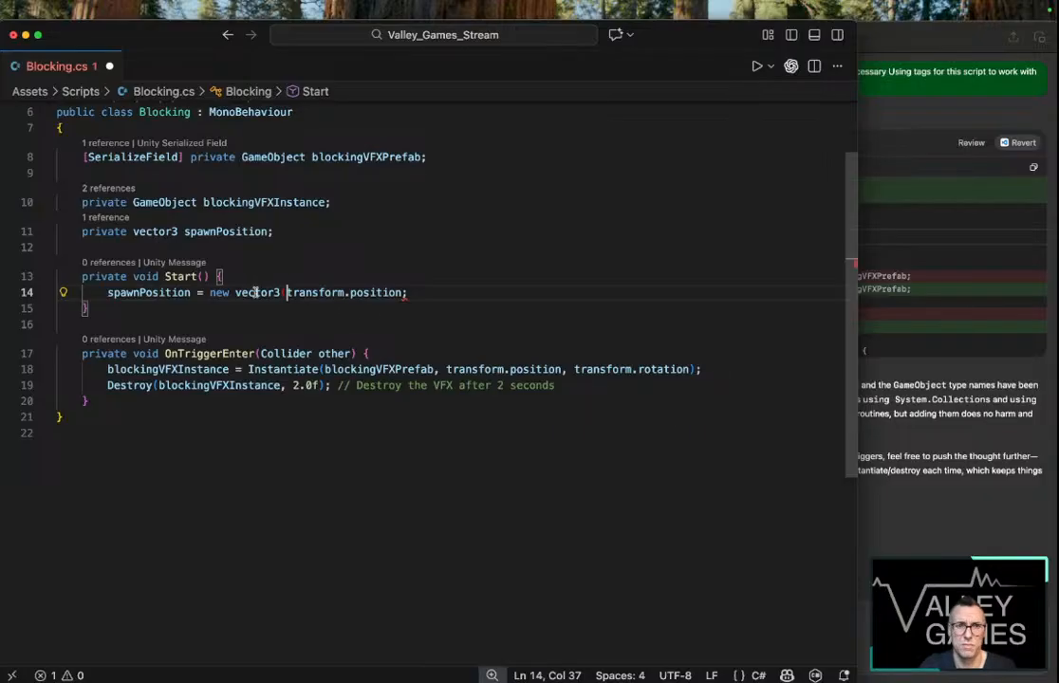
{"action": "left_click", "coordinate": [242, 292]}
{"action": "key", "text": "BackSpace"}
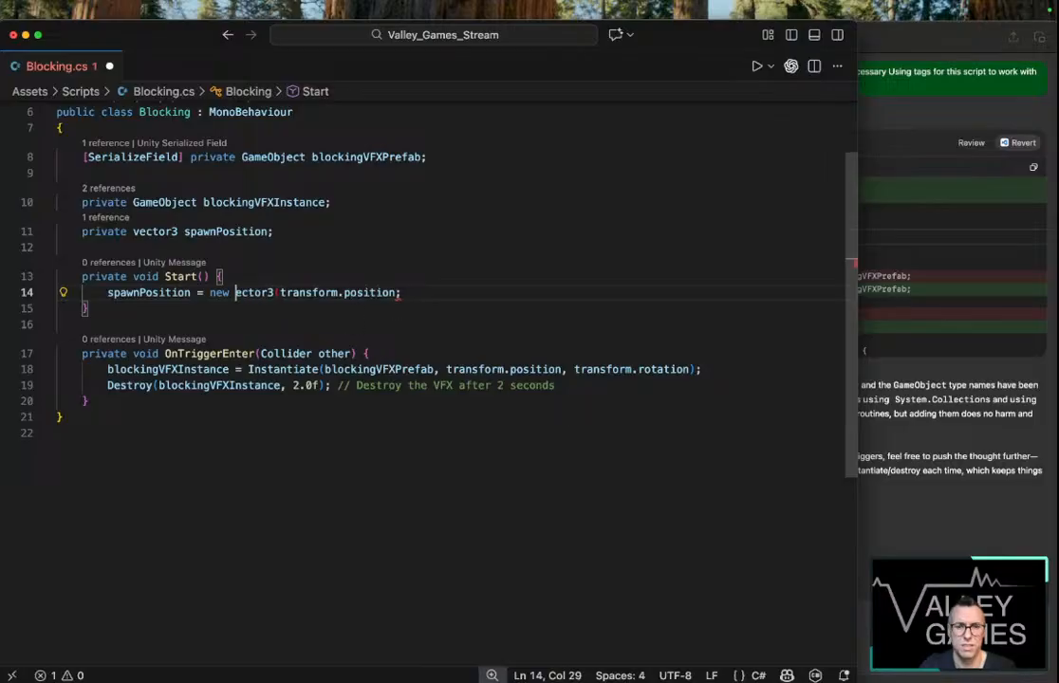
{"action": "type", "text": "V"}
{"action": "left_click", "coordinate": [133, 231]}
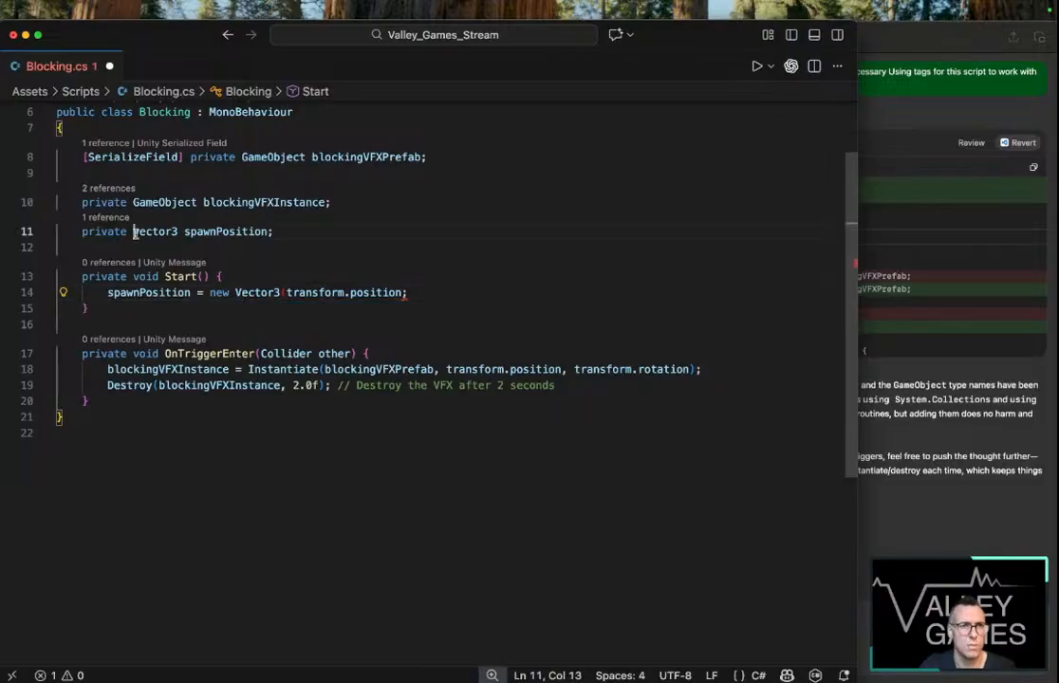
{"action": "key", "text": "BackSpace"}
{"action": "type", "text": "V"}
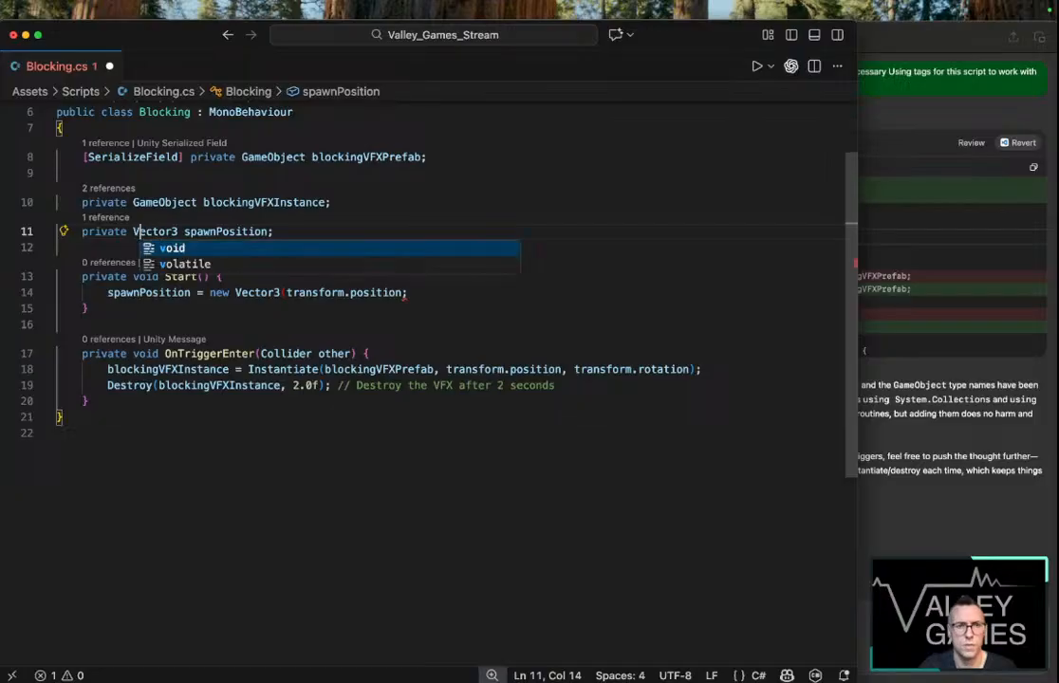
Complete the spawnPosition constructor with transform.position.x, transform.position.y and transform.position.z + 1.0f
{"action": "left_click", "coordinate": [340, 313]}
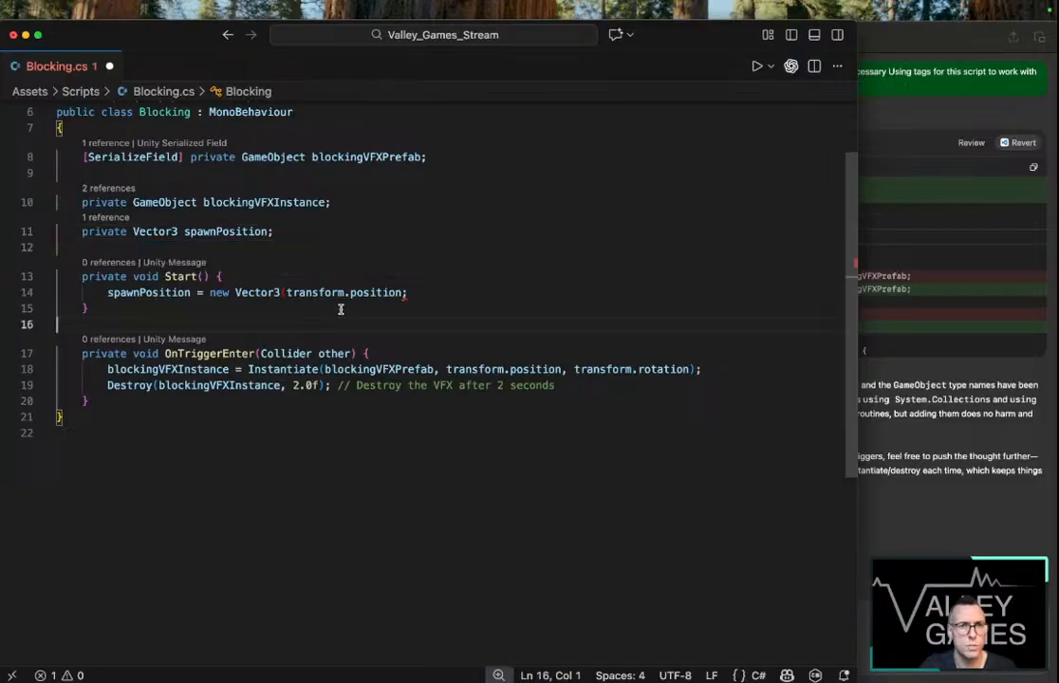
{"action": "left_click", "coordinate": [405, 293]}
{"action": "type", "text": ".x,"}
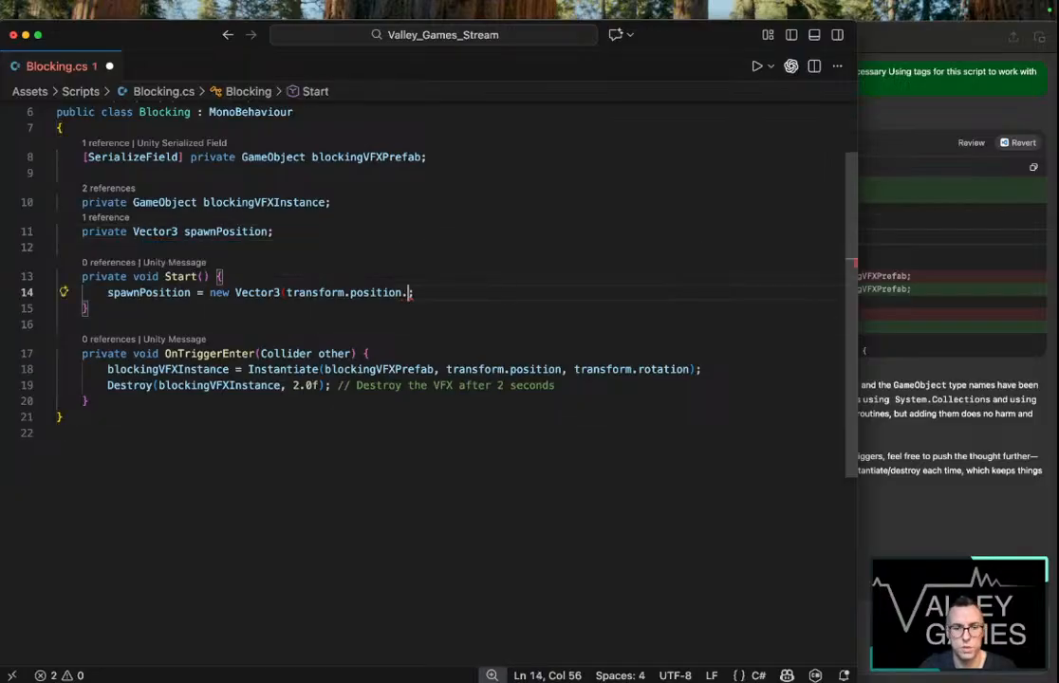
{"action": "key", "text": "Tab"}
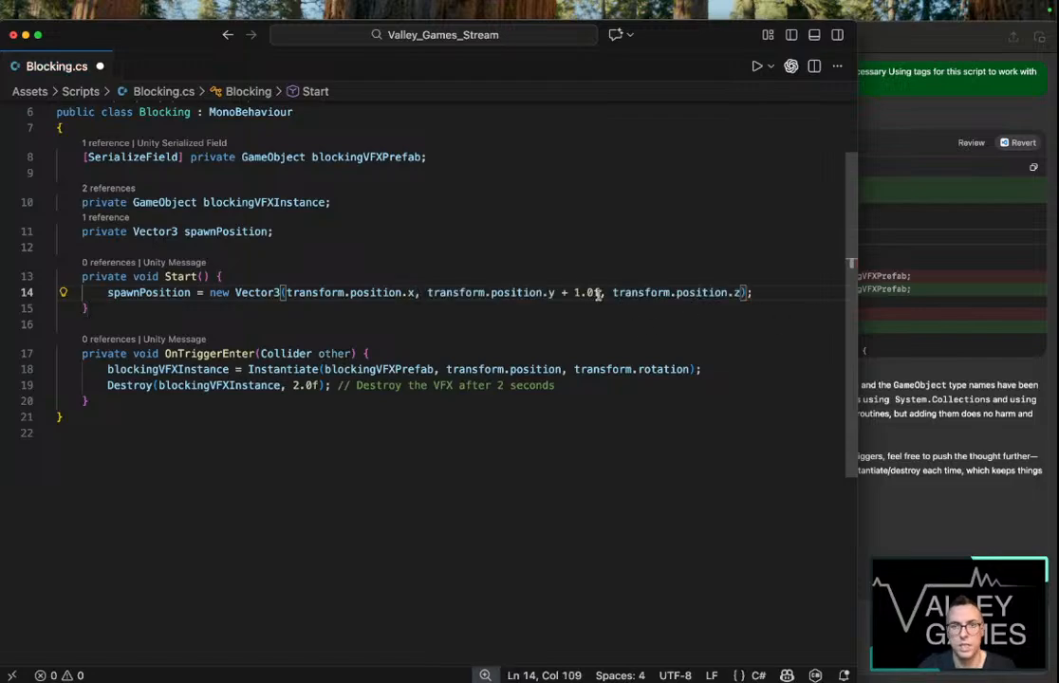
{"action": "left_click_drag", "start_coordinate": [586, 294], "coordinate": [554, 293]}
{"action": "key", "text": "BackSpace"}
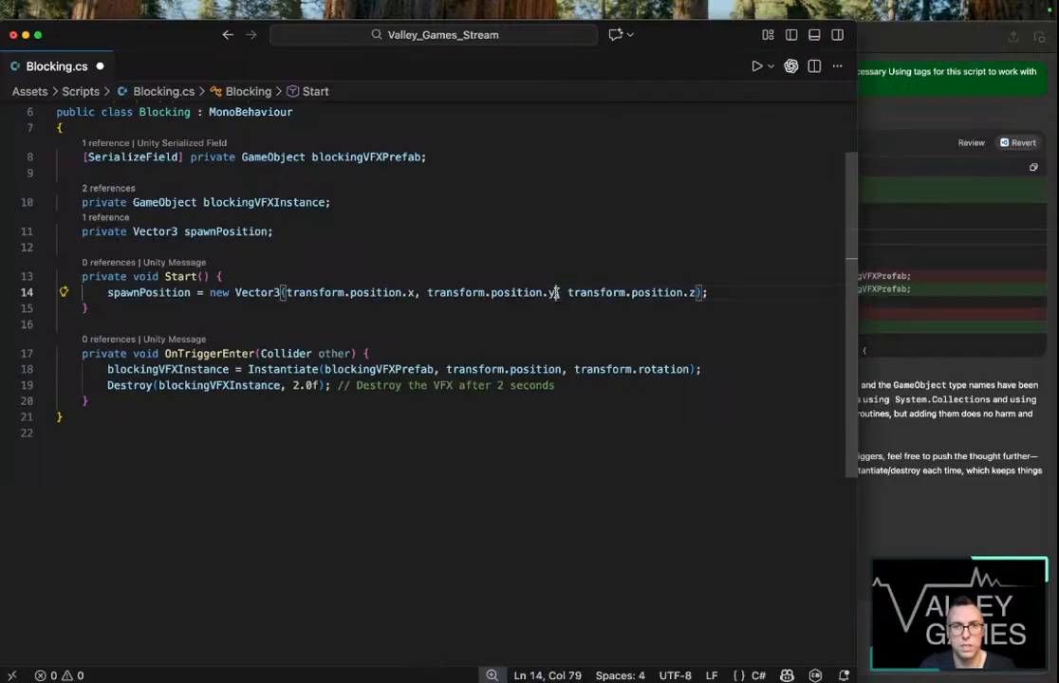
{"action": "type", "text": "+ 1.0f"}
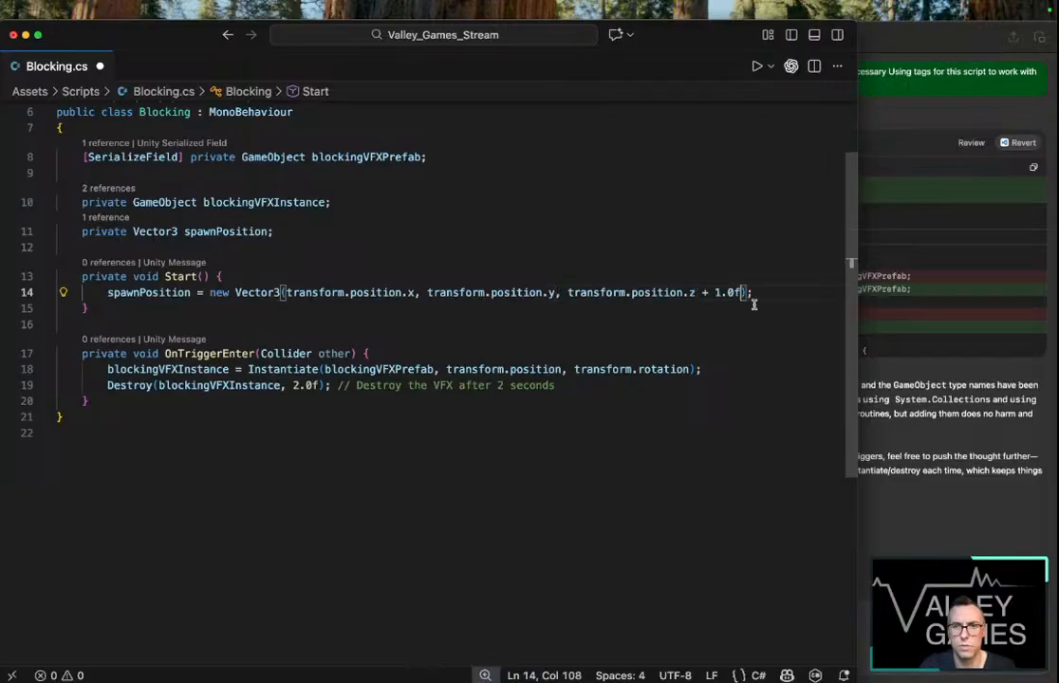
{"action": "left_click", "coordinate": [681, 325]}
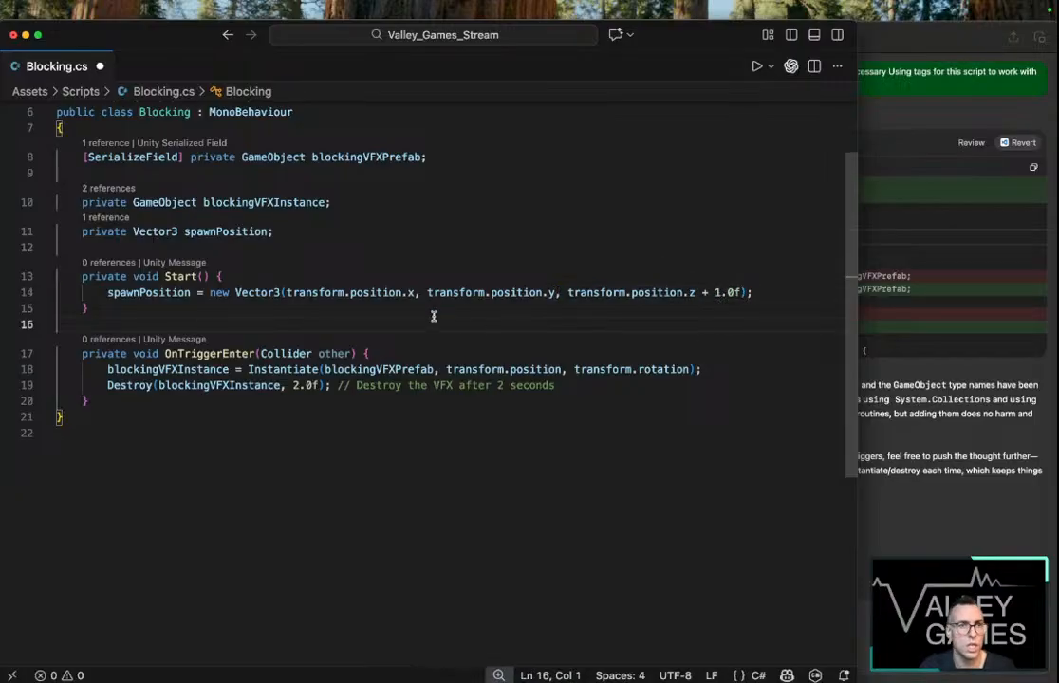
Switch to Unity, playtest with a pause at sword contact, move Blocking_VFX(Clone) along its local Z axis to about X 2.95, Z 0.453, and stop the run
{"action": "key", "text": "ctrl+Right"}
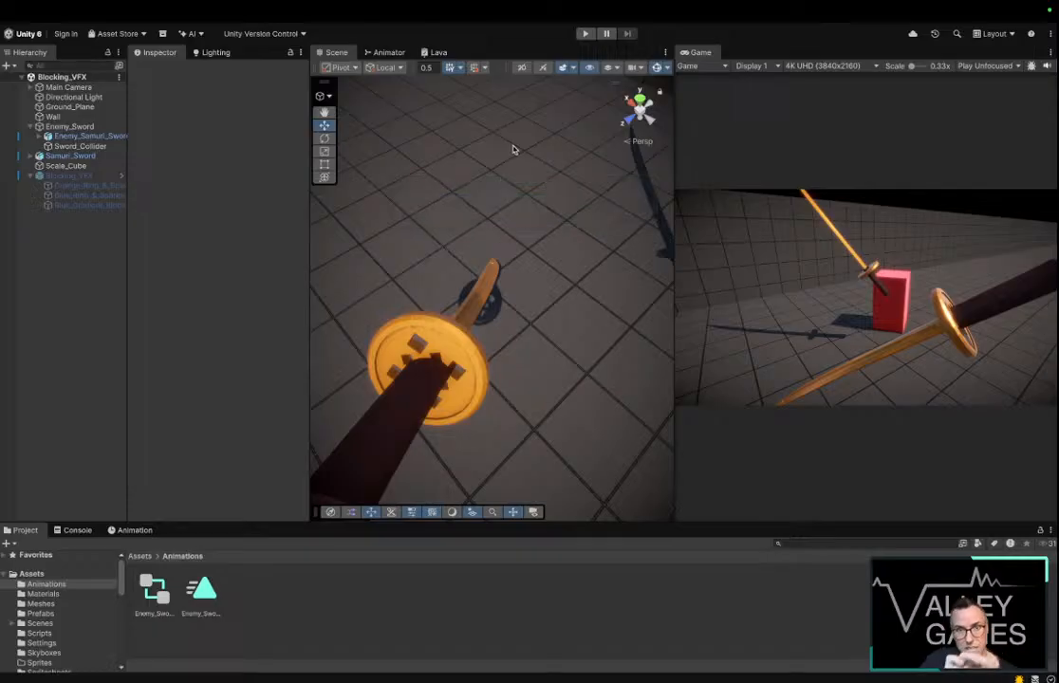
{"action": "left_click", "coordinate": [585, 35]}
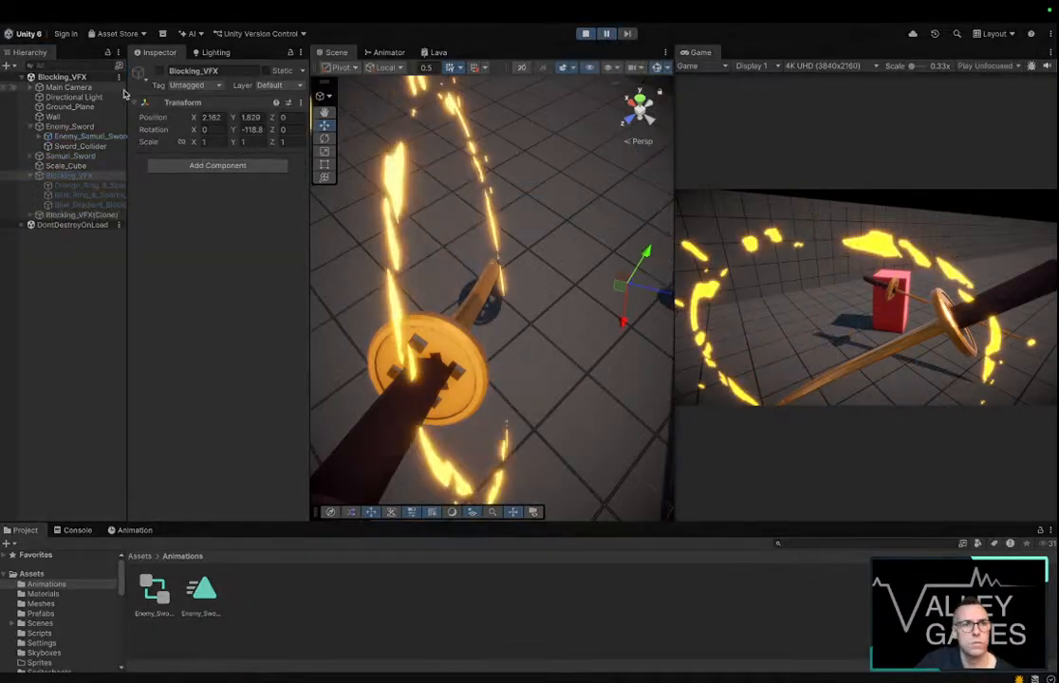
{"action": "left_click", "coordinate": [76, 214]}
{"action": "mouse_move", "coordinate": [529, 283]}
{"action": "left_mouse_down"}
{"action": "mouse_move", "coordinate": [550, 279]}
{"action": "mouse_move", "coordinate": [506, 286]}
{"action": "mouse_move", "coordinate": [642, 266]}
{"action": "mouse_move", "coordinate": [429, 296]}
{"action": "mouse_move", "coordinate": [603, 266]}
{"action": "mouse_move", "coordinate": [518, 284]}
{"action": "mouse_move", "coordinate": [560, 277]}
{"action": "mouse_move", "coordinate": [545, 276]}
{"action": "left_mouse_up"}
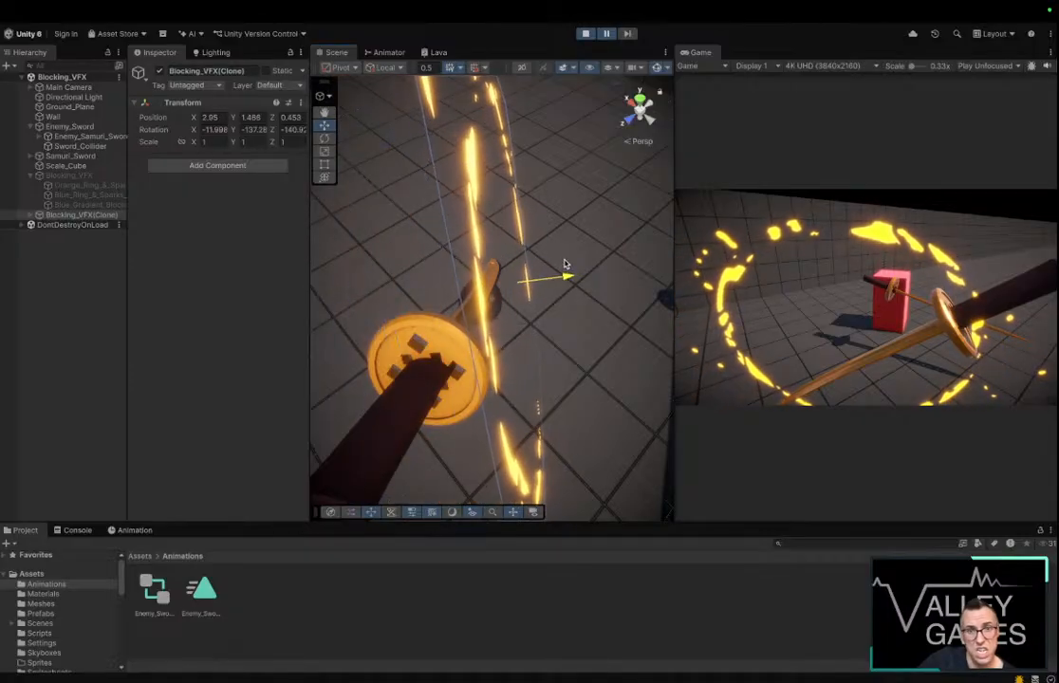
{"action": "left_click", "coordinate": [586, 33]}
Back in Blocking.cs, change the spawnPosition Z offset to - 0.3f and save the script
{"action": "key", "text": "ctrl+Left"}
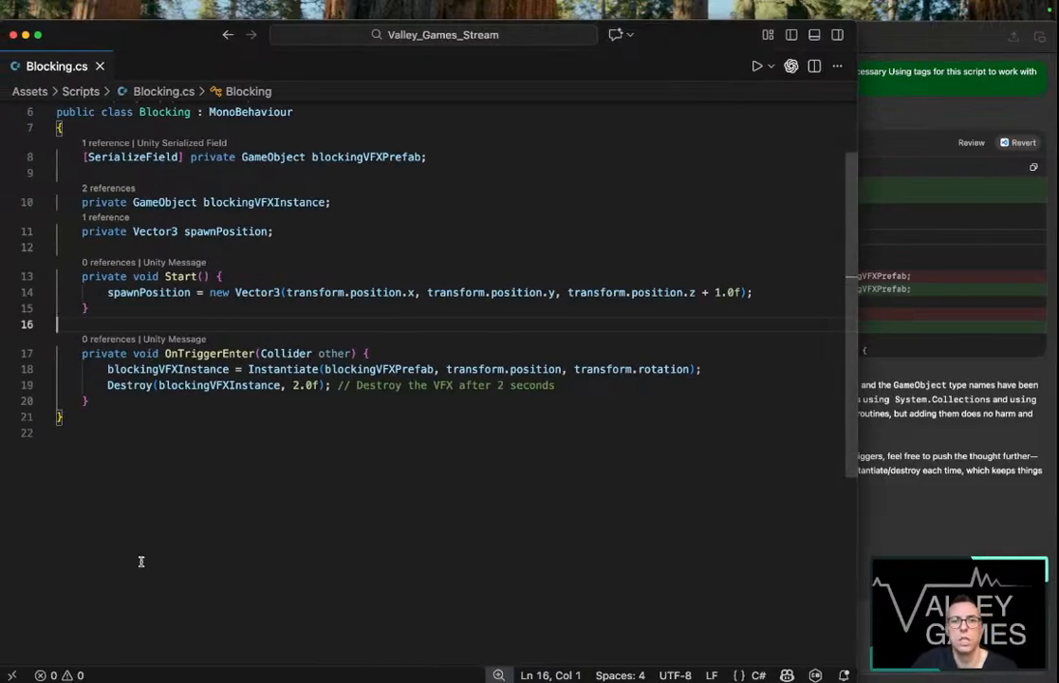
{"action": "left_click", "coordinate": [705, 292]}
{"action": "key", "text": "BackSpace"}
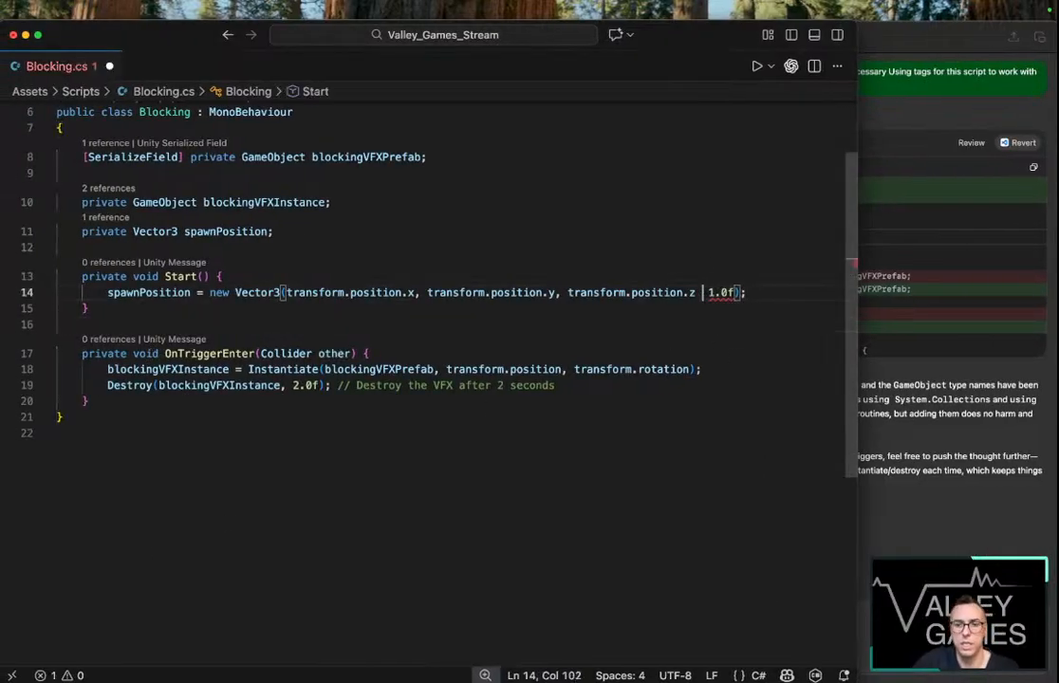
{"action": "type", "text": "-"}
{"action": "key", "text": "BackSpace"}
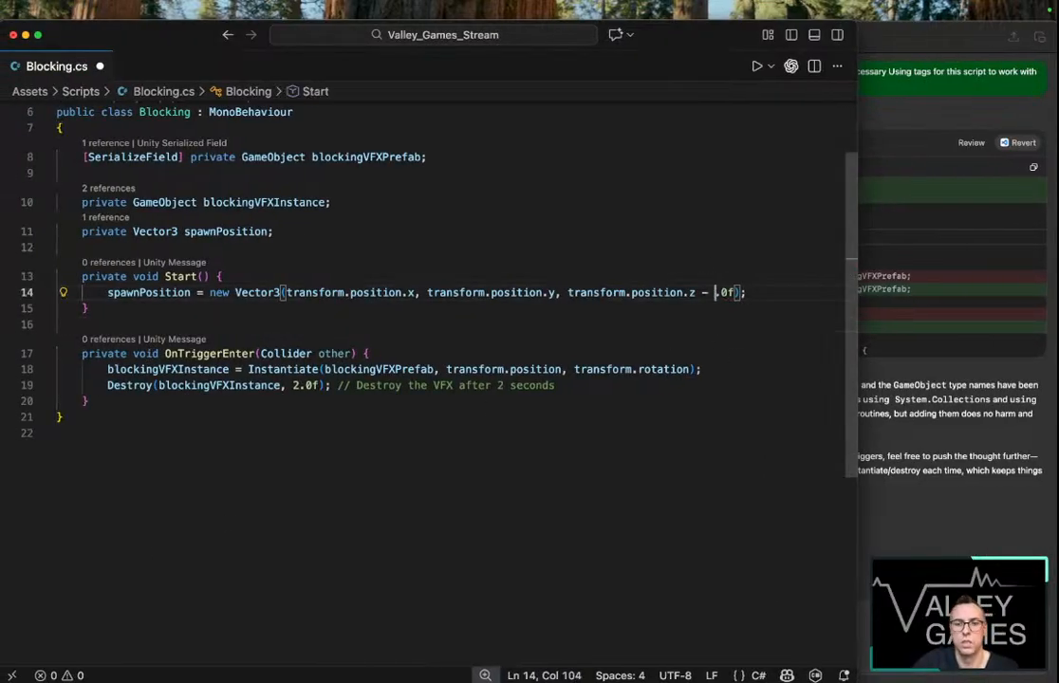
{"action": "type", "text": "0"}
{"action": "key", "text": "Right"}
{"action": "key", "text": "Delete"}
{"action": "type", "text": "3"}
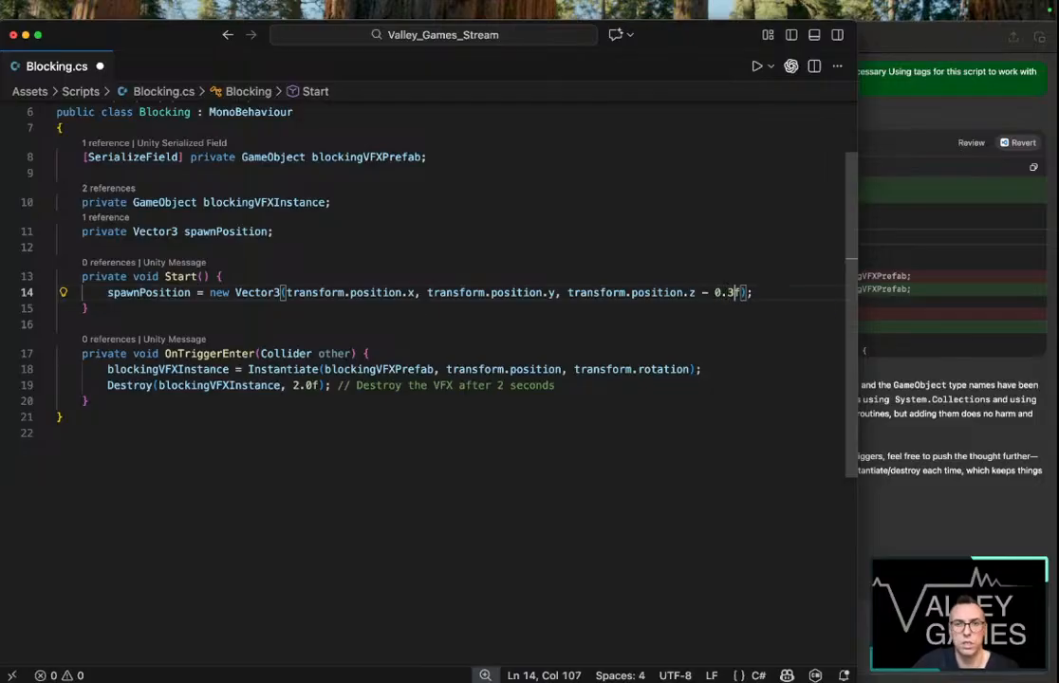
{"action": "left_click", "coordinate": [576, 445]}
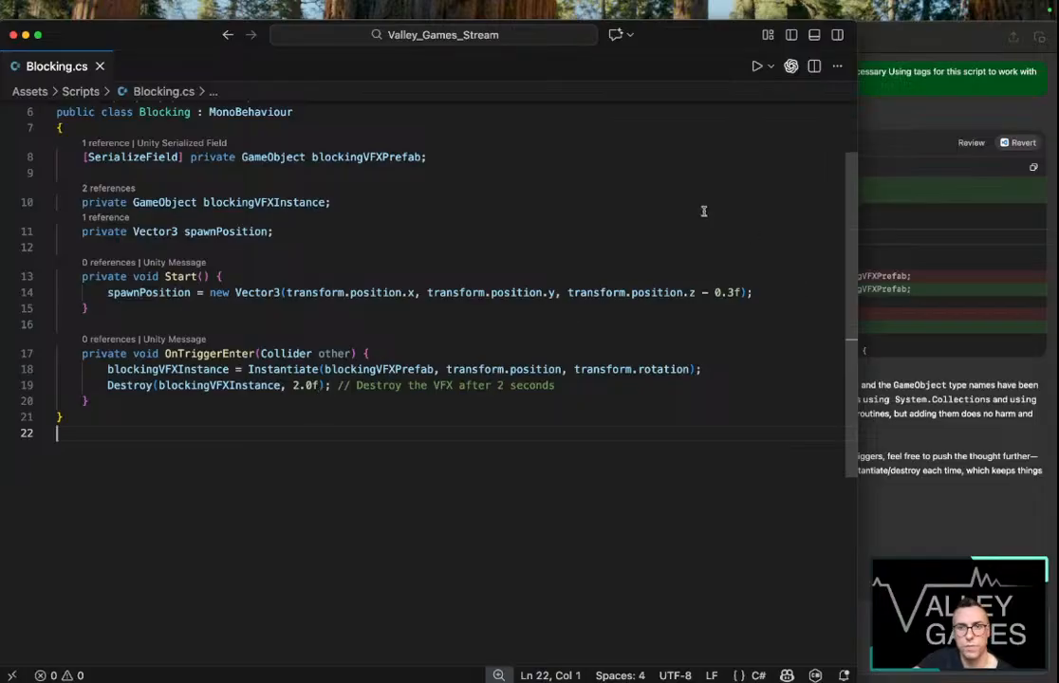
Replace transform.position with spawnPosition in the Instantiate call of OnTriggerEnter and save the script
{"action": "left_click", "coordinate": [89, 307]}
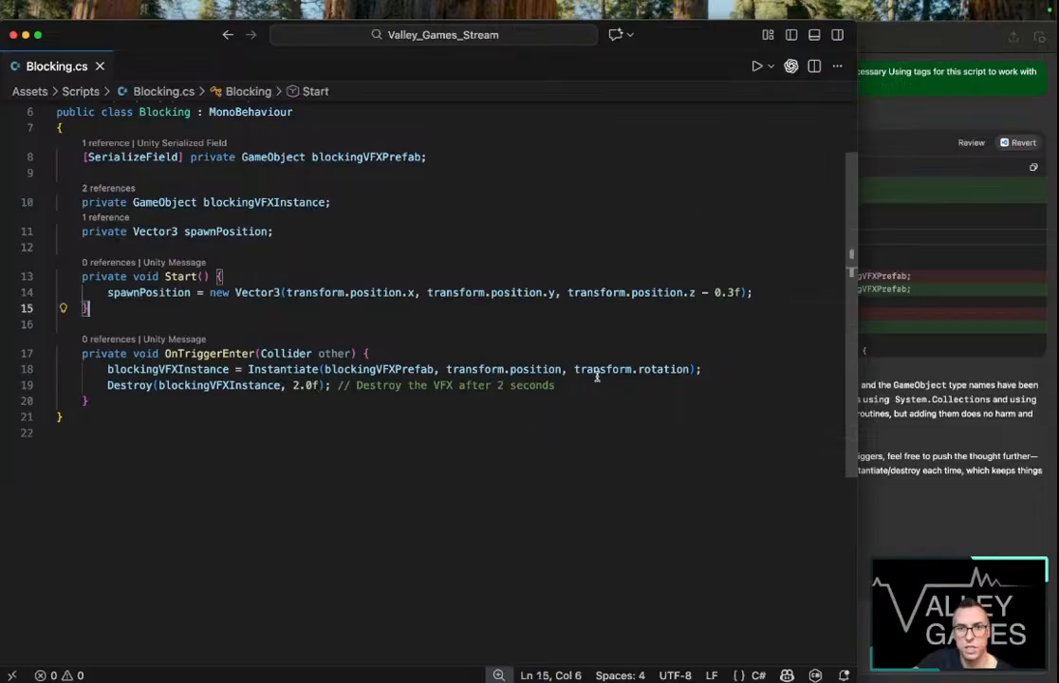
{"action": "left_click_drag", "start_coordinate": [561, 369], "coordinate": [446, 369]}
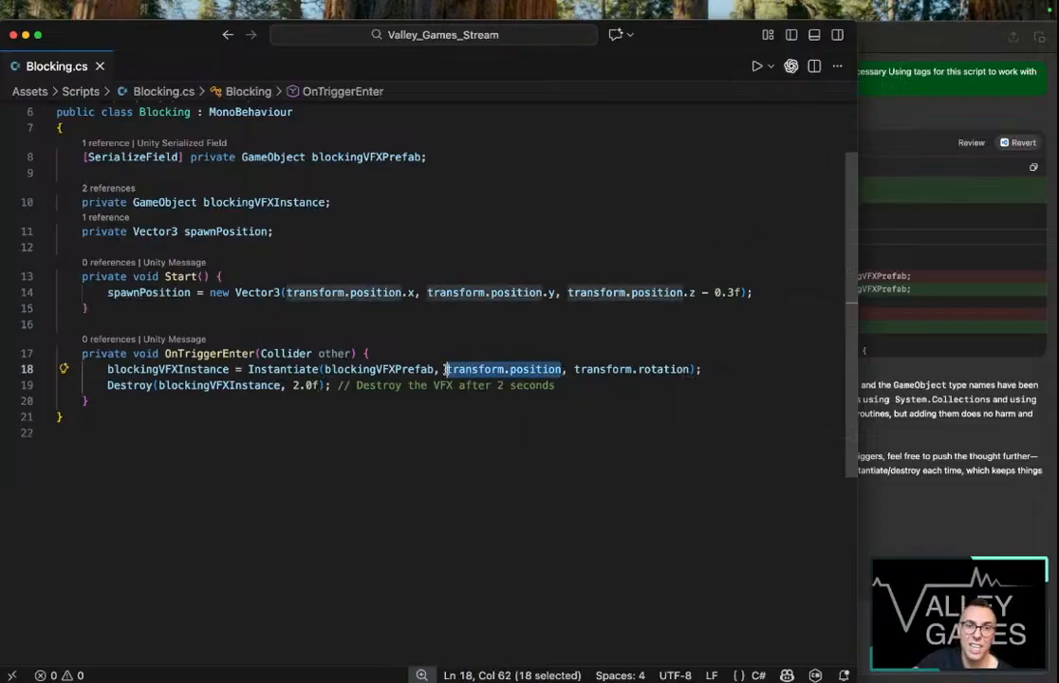
{"action": "type", "text": "spawnPosition"}
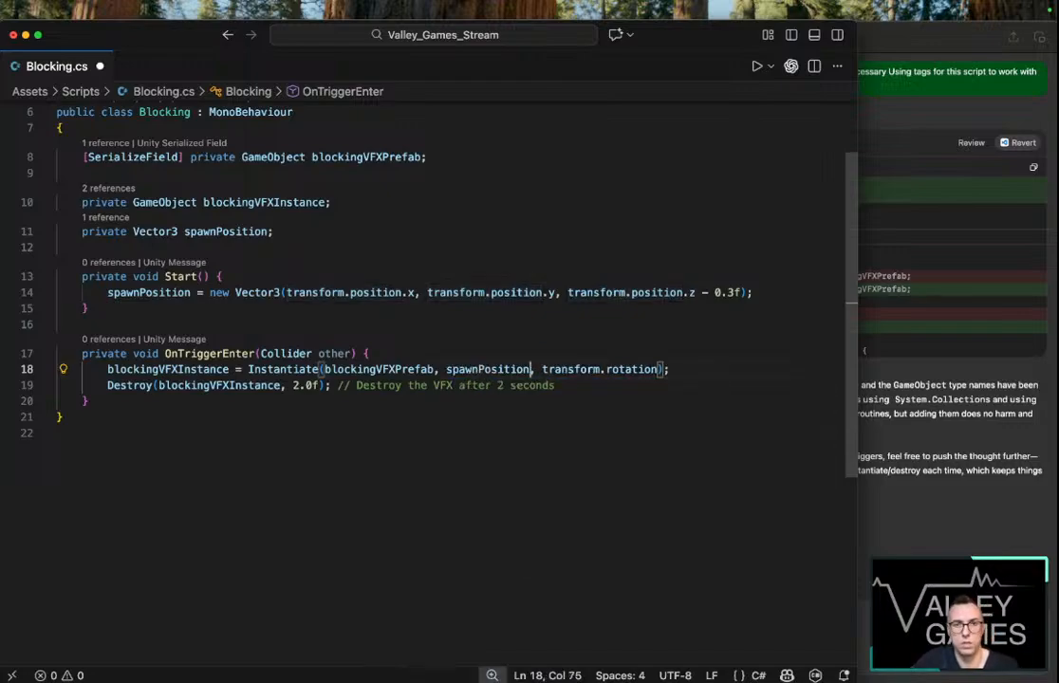
{"action": "left_click", "coordinate": [611, 403]}
{"action": "left_click", "coordinate": [347, 553]}
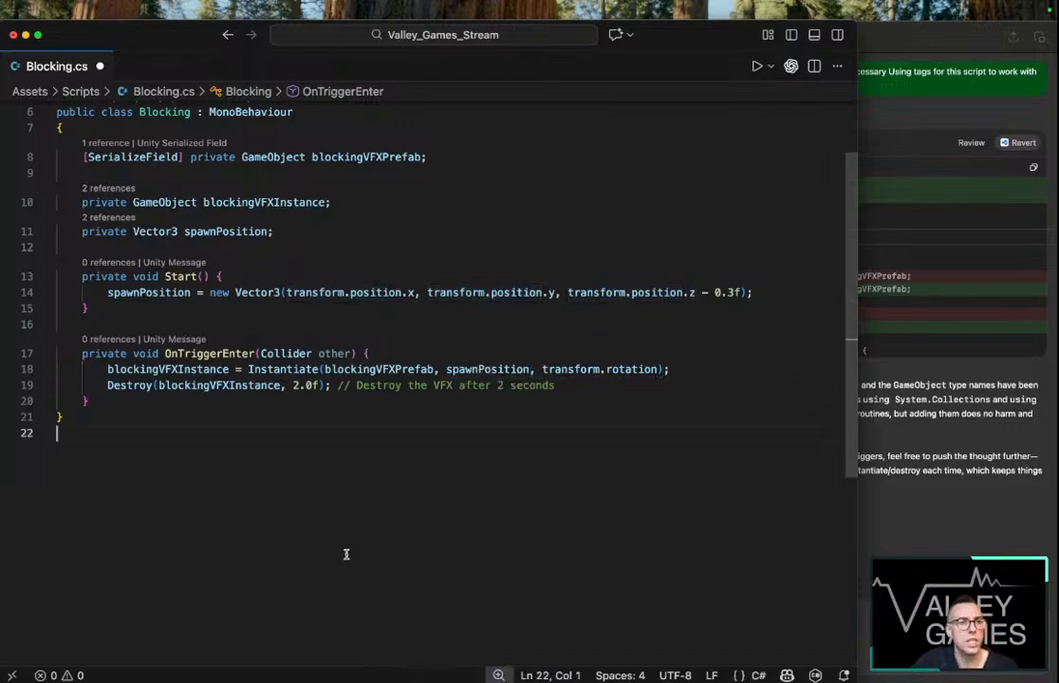
{"action": "key", "text": "super+s"}
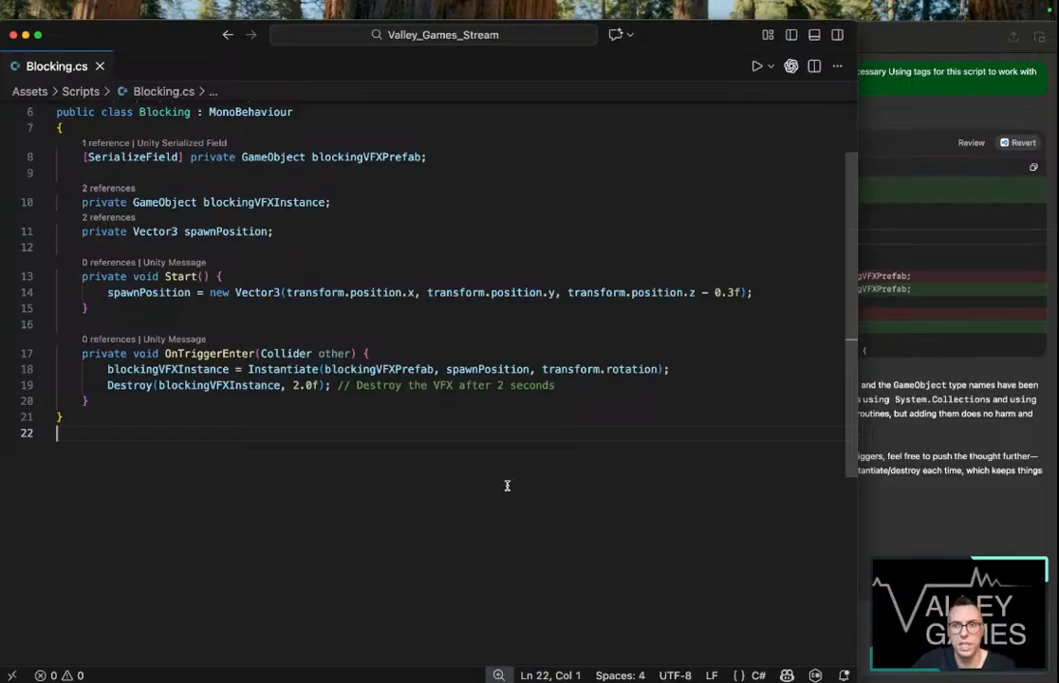
Switch to Unity, playtest with a pause at sword contact to inspect where the effect spawns relative to the sword, and stop the run
{"action": "key", "text": "super+Tab"}
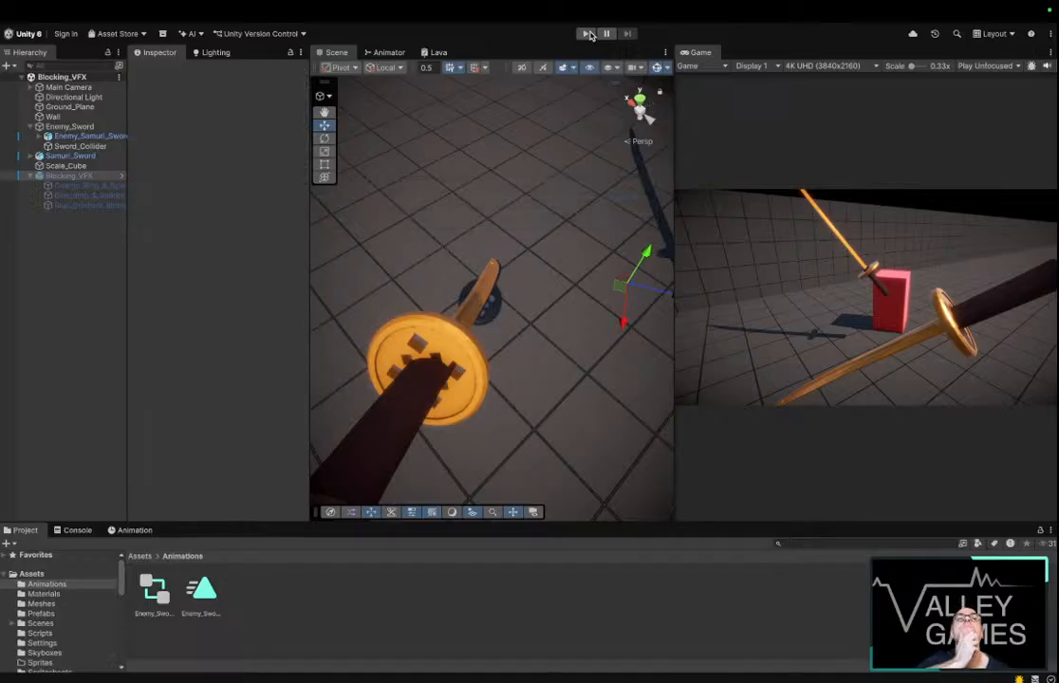
{"action": "left_click", "coordinate": [589, 35]}
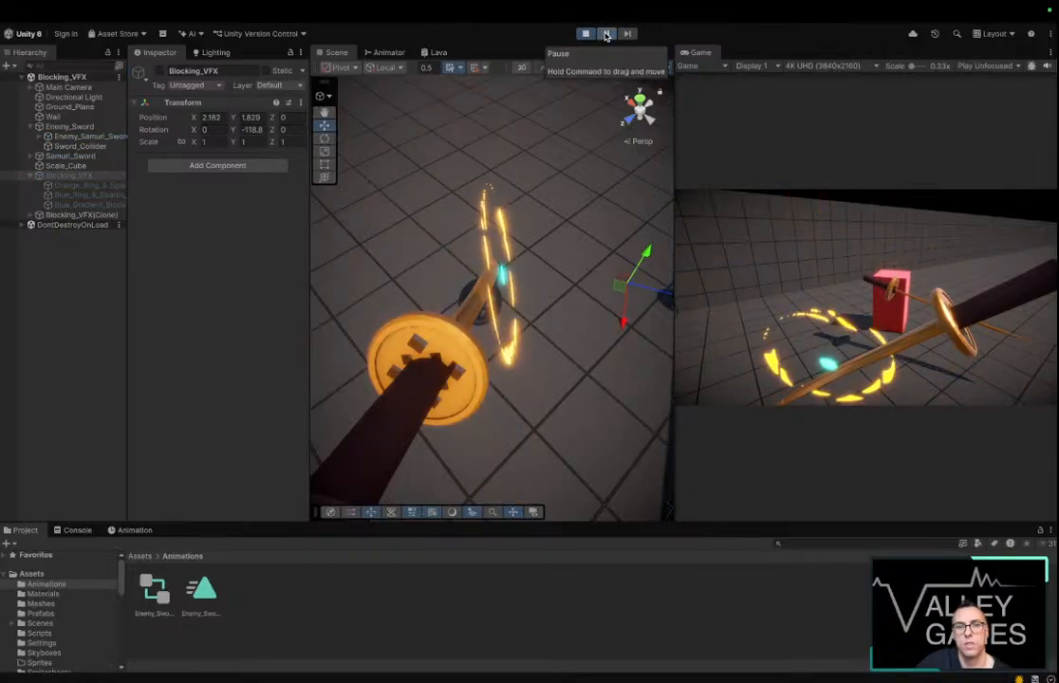
{"action": "mouse_move", "coordinate": [546, 229]}
{"action": "right_mouse_down"}
{"action": "mouse_move", "coordinate": [573, 239]}
{"action": "mouse_move", "coordinate": [558, 215]}
{"action": "mouse_move", "coordinate": [593, 222]}
{"action": "mouse_move", "coordinate": [551, 230]}
{"action": "right_mouse_up"}
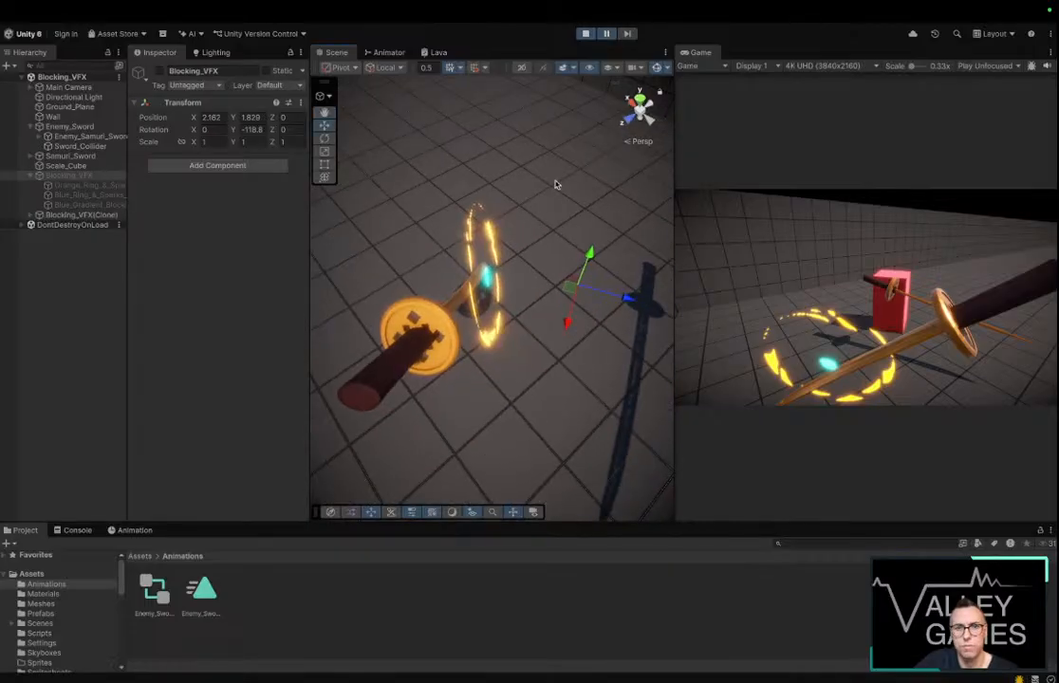
{"action": "left_click", "coordinate": [585, 35]}
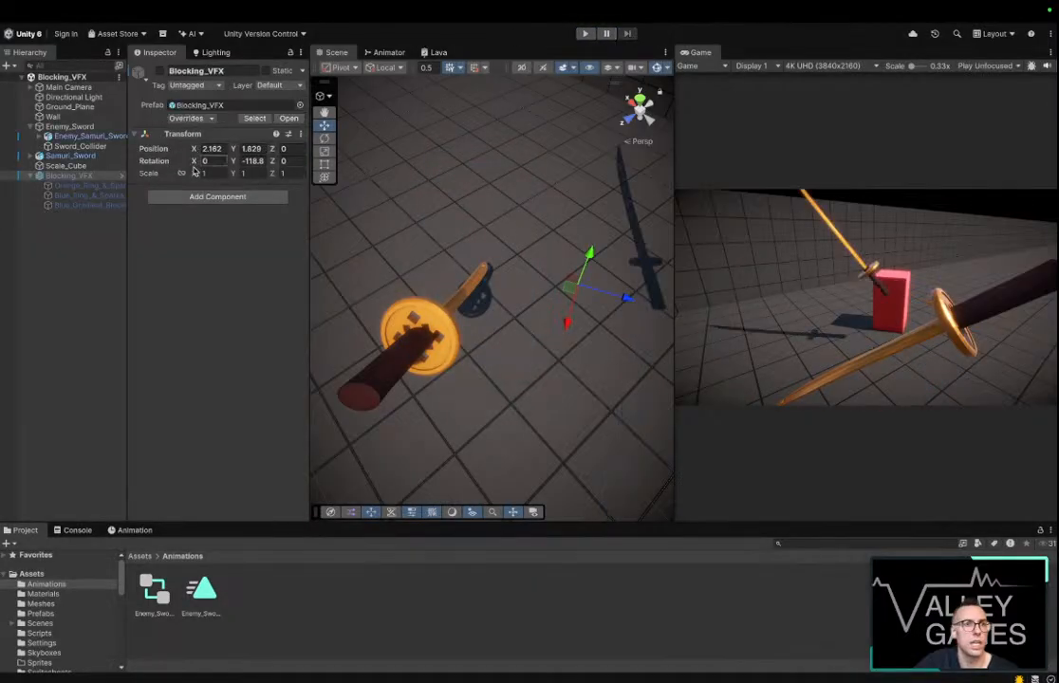
Activate Blocking_VFX and raise the Max Particle Size of its Blue_Ring_&_Sparks and Blue_Gradient particle systems to about 15
{"action": "left_click", "coordinate": [160, 71]}
{"action": "left_click", "coordinate": [99, 196]}
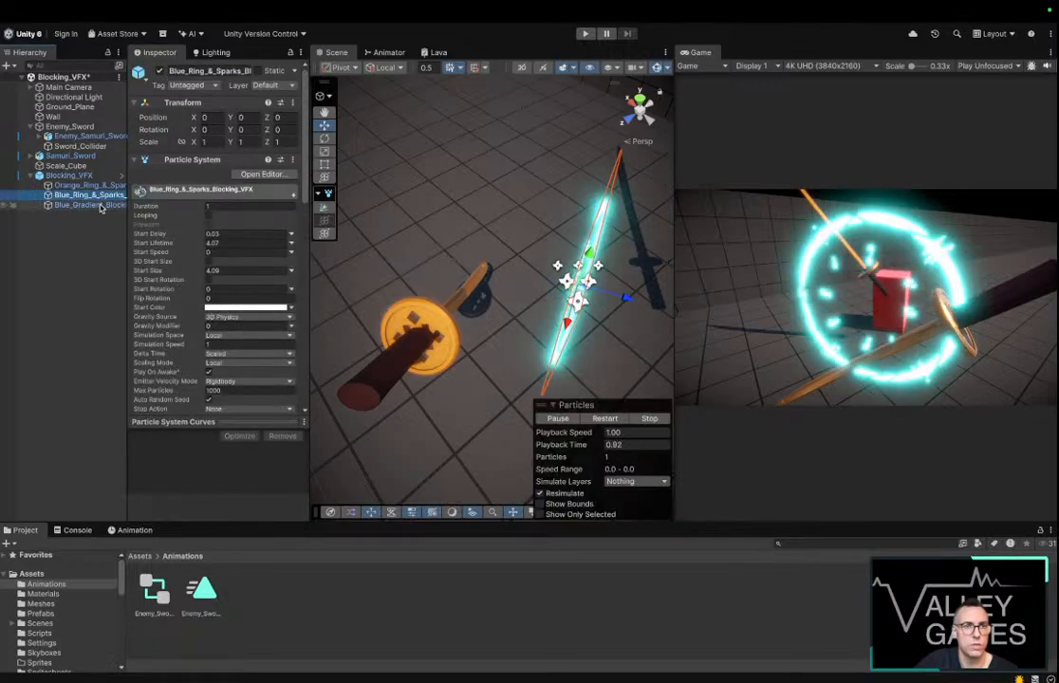
{"action": "left_click", "coordinate": [90, 205], "text": "shift"}
{"action": "scroll", "coordinate": [205, 294], "scroll_direction": "down", "scroll_amount": 5}
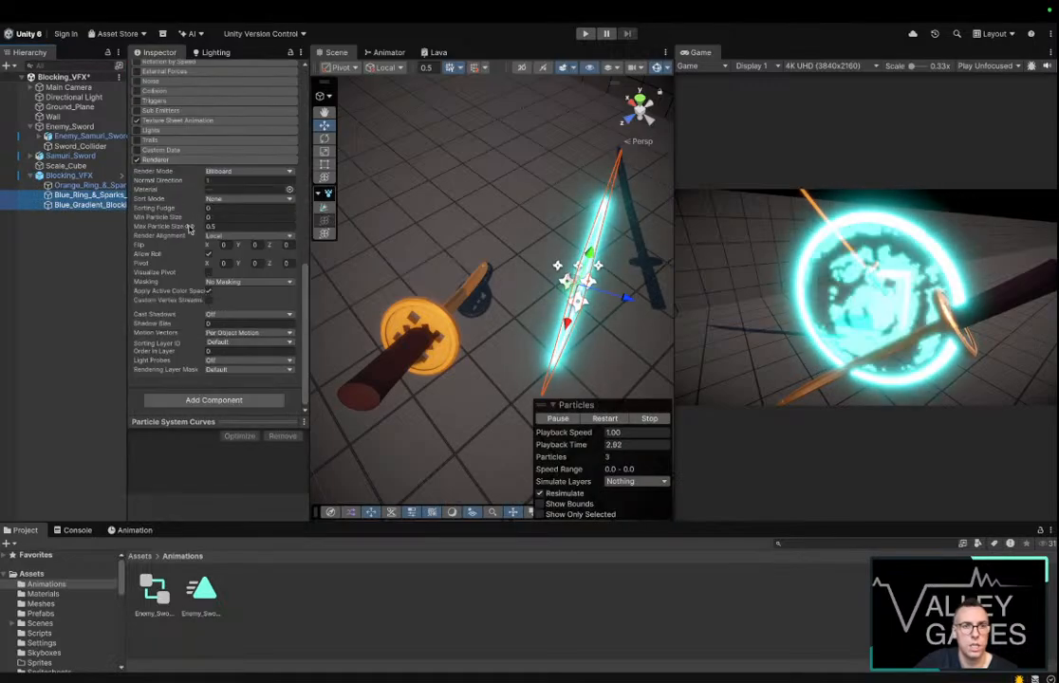
{"action": "left_click_drag", "start_coordinate": [158, 226], "coordinate": [486, 208]}
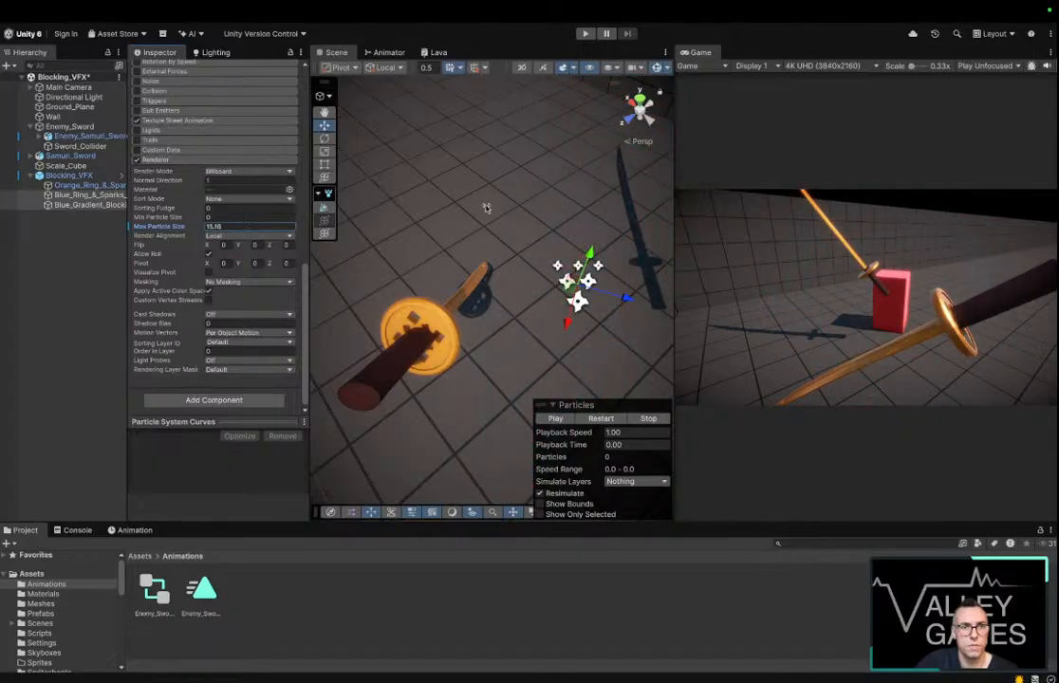
{"action": "left_click", "coordinate": [87, 252]}
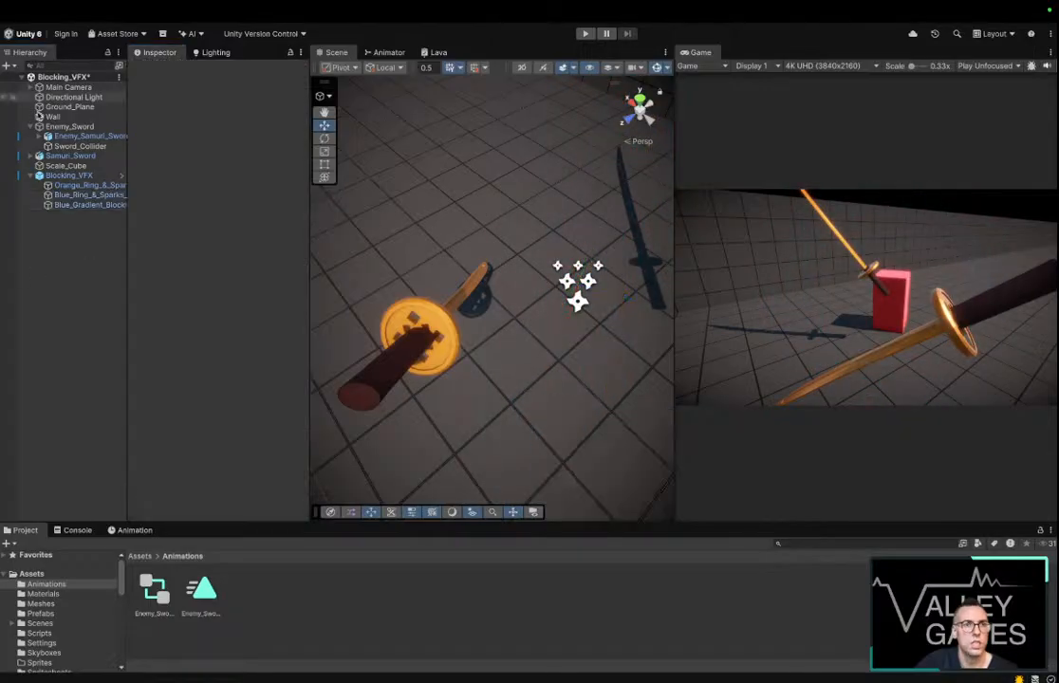
Playtest with a pause at sword contact to compare the spawned clone with the scene's Blocking_VFX, and stop the run
{"action": "left_click", "coordinate": [585, 36]}
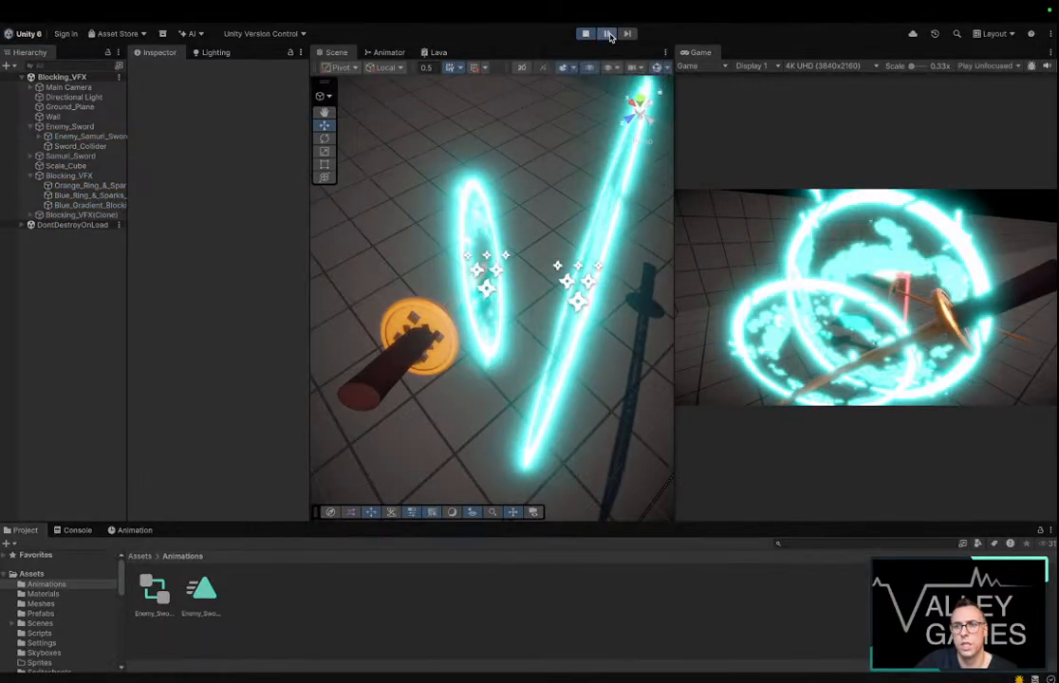
{"action": "left_click", "coordinate": [608, 34]}
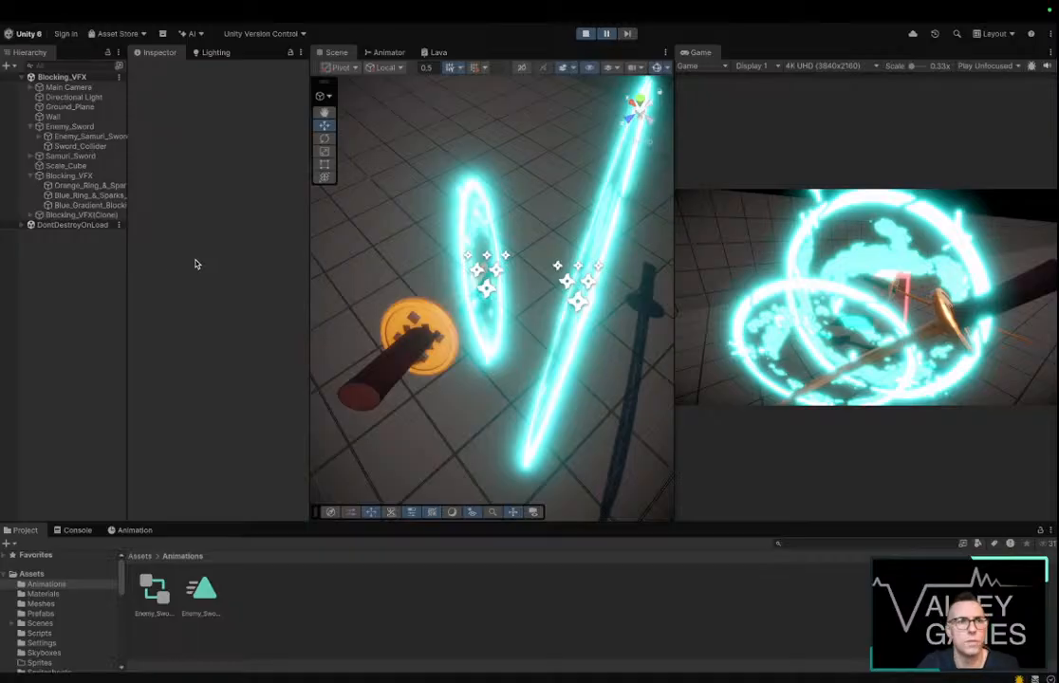
{"action": "left_click", "coordinate": [610, 36]}
{"action": "left_click", "coordinate": [586, 33]}
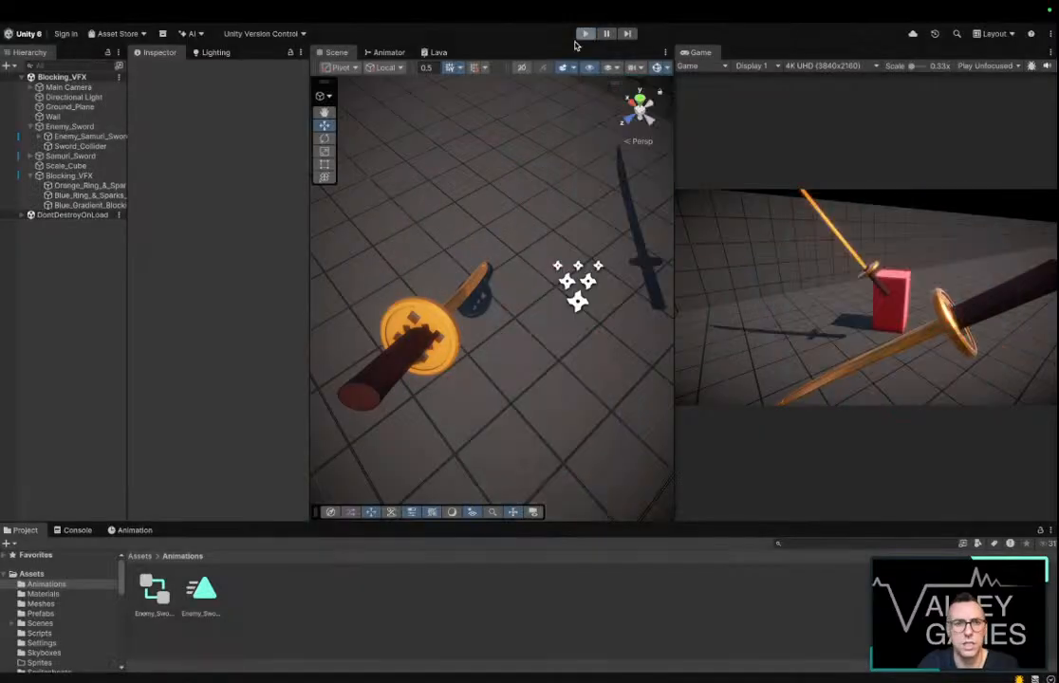
Apply all overrides of Blocking_VFX to its prefab and deactivate the object in the scene
{"action": "left_click", "coordinate": [85, 157]}
{"action": "left_click", "coordinate": [90, 179]}
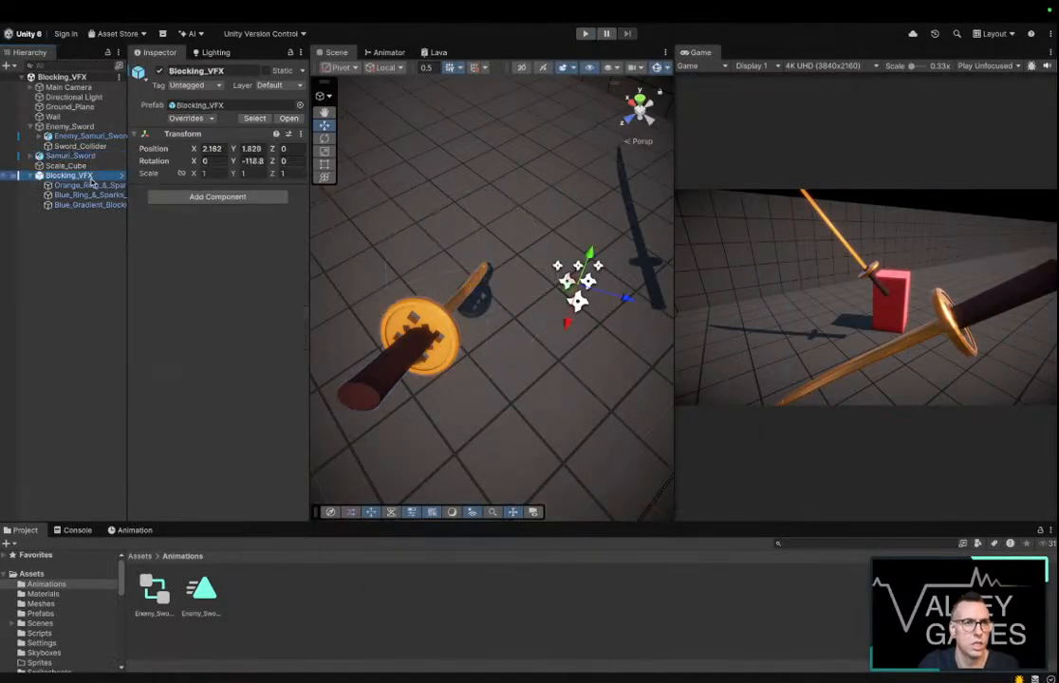
{"action": "left_click", "coordinate": [209, 119]}
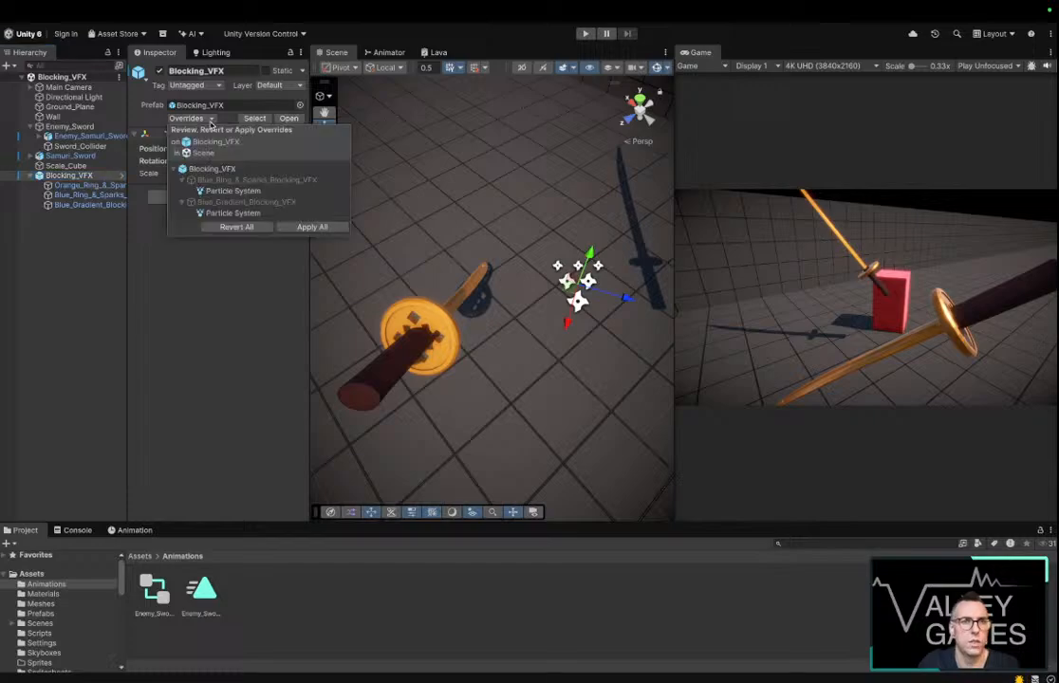
{"action": "left_click", "coordinate": [331, 226]}
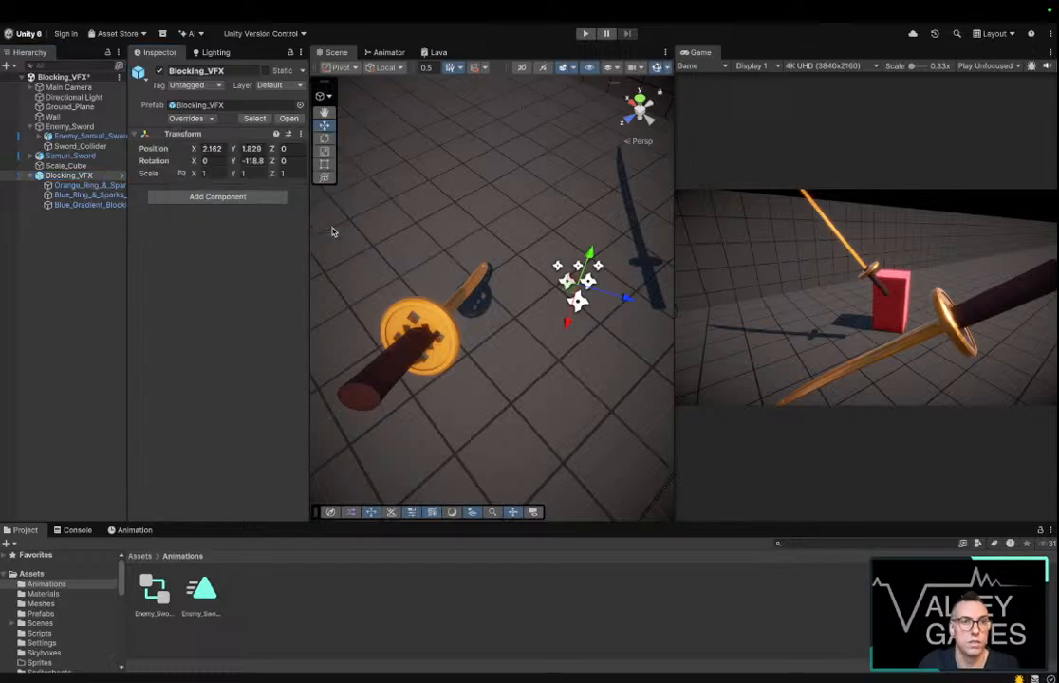
{"action": "left_click", "coordinate": [160, 70]}
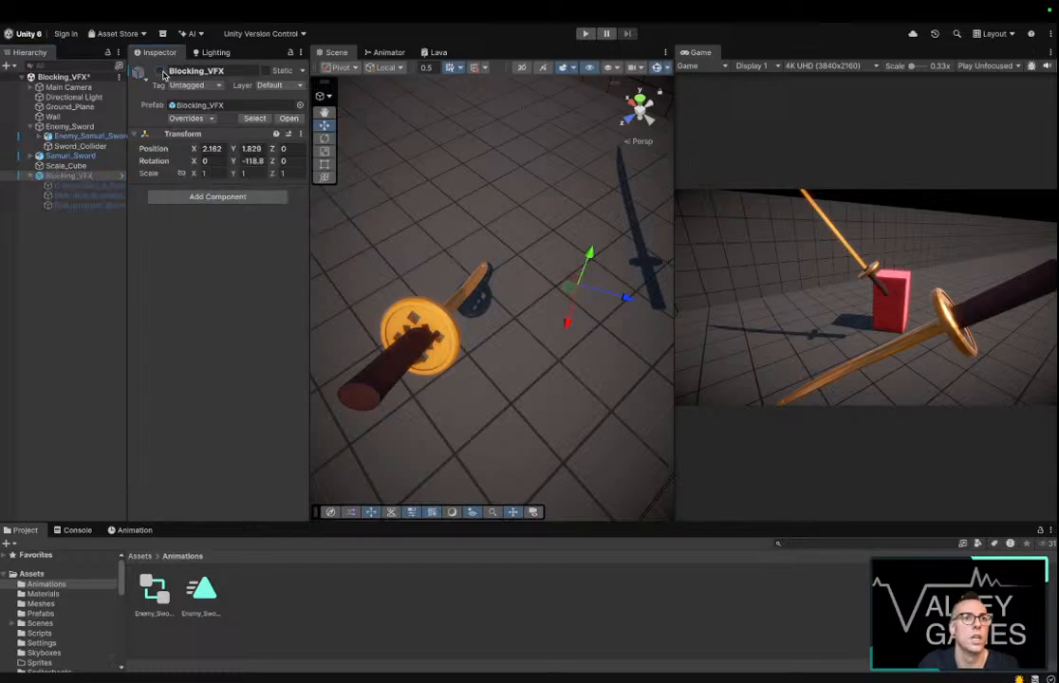
Playtest with a pause at sword contact to check the size of the spawned effect, and stop the run
{"action": "left_click", "coordinate": [586, 34]}
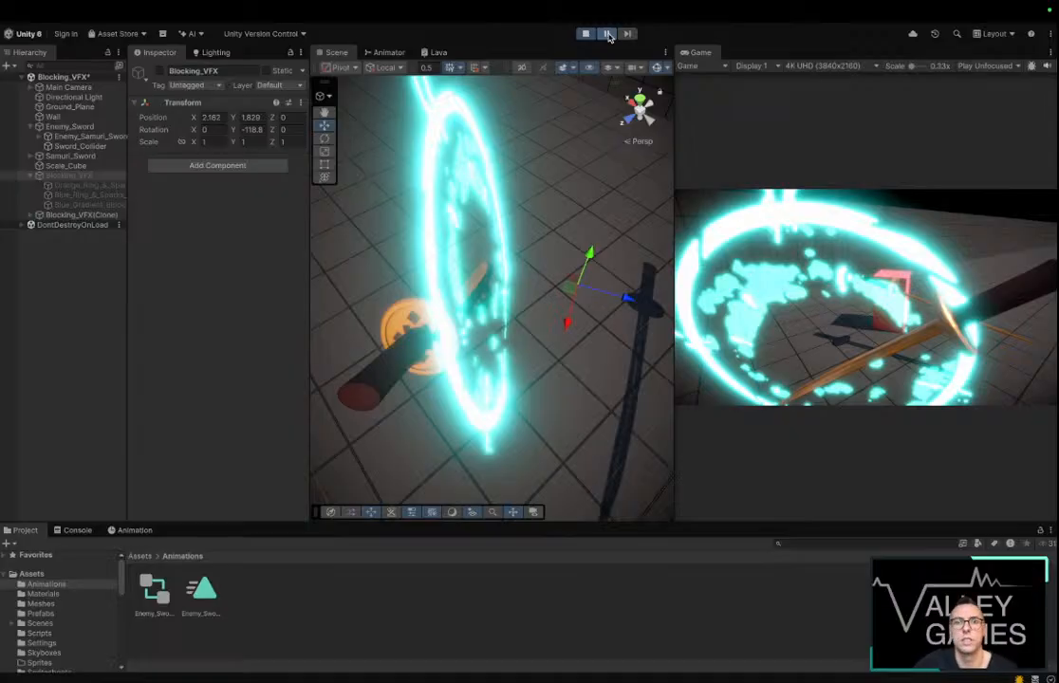
{"action": "left_click", "coordinate": [608, 34]}
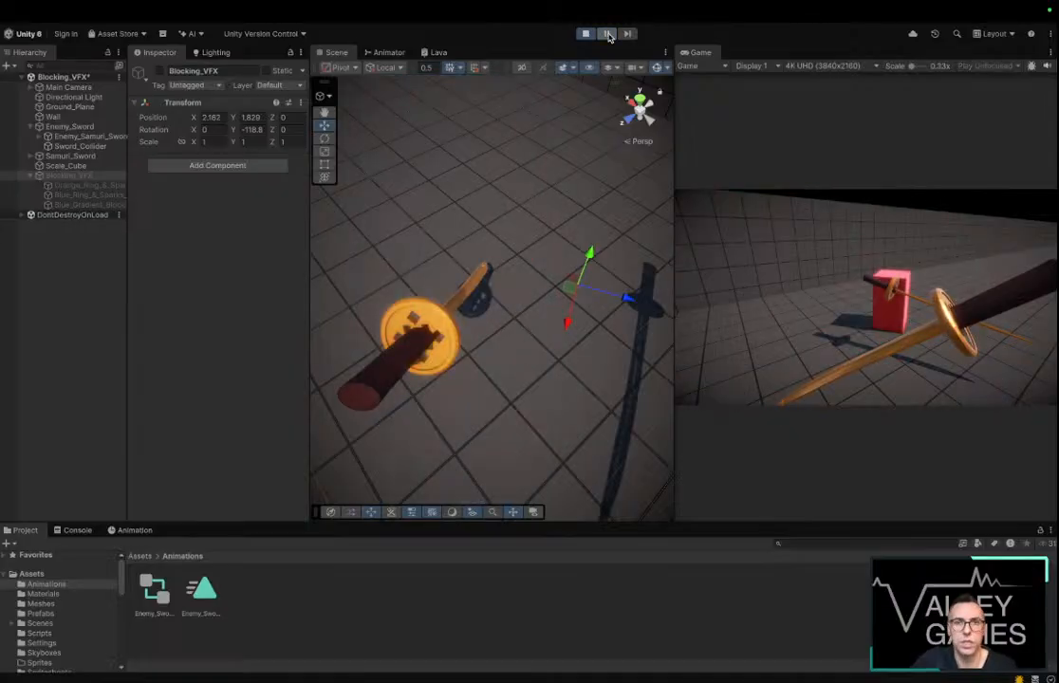
{"action": "left_click", "coordinate": [590, 36]}
{"action": "left_click", "coordinate": [57, 323]}
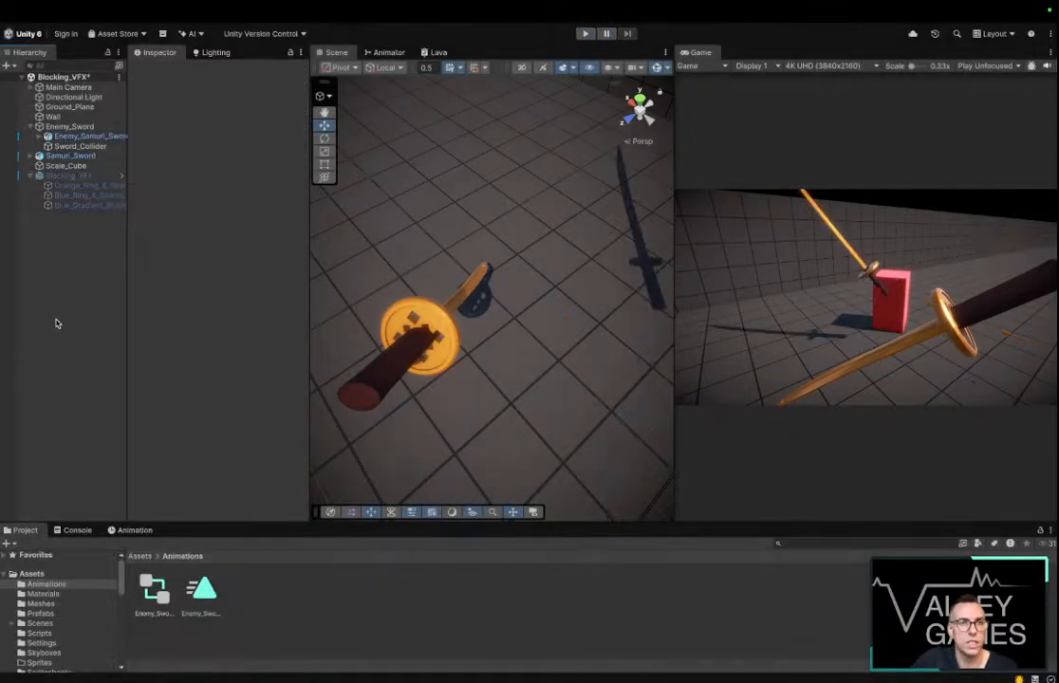
Rotate Samuri_Sword around its local Z axis to a Z rotation of about -110.5
{"action": "left_click", "coordinate": [79, 157]}
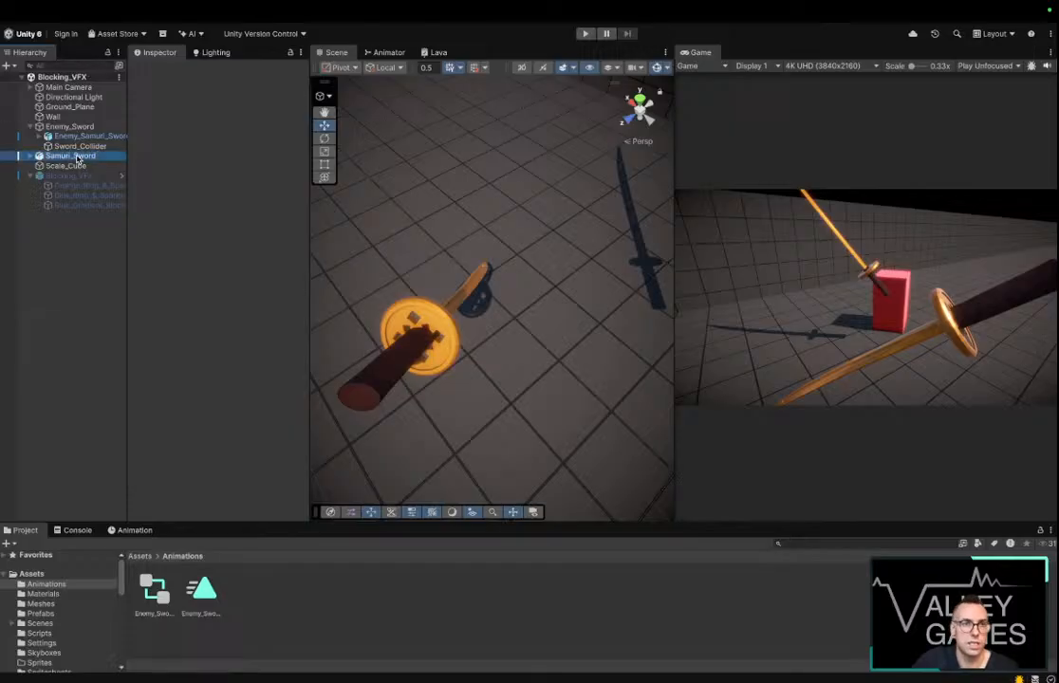
{"action": "key", "text": "e"}
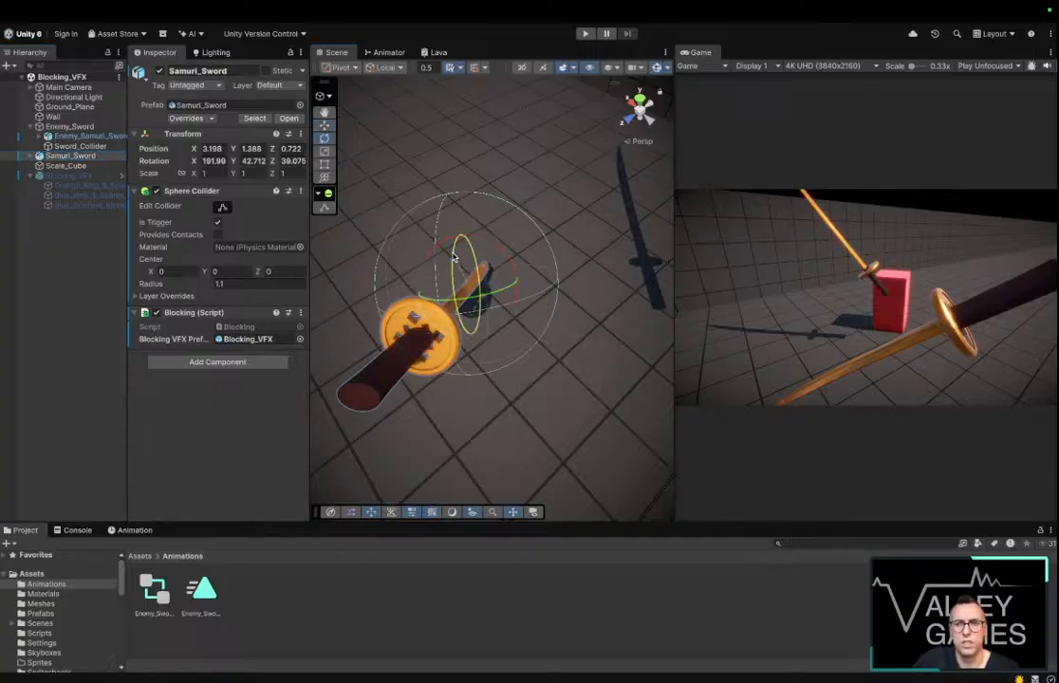
{"action": "left_click_drag", "start_coordinate": [457, 255], "coordinate": [466, 450]}
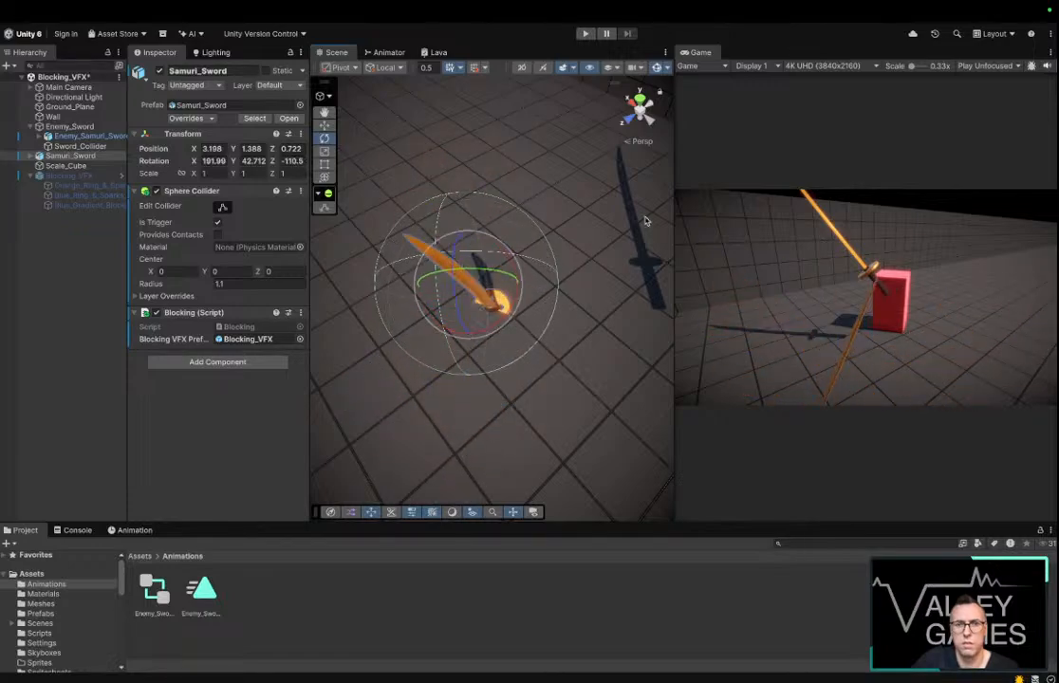
Playtest the blocking effect with the rotated sword, stop the run, and undo the sword's rotation
{"action": "left_click", "coordinate": [588, 33]}
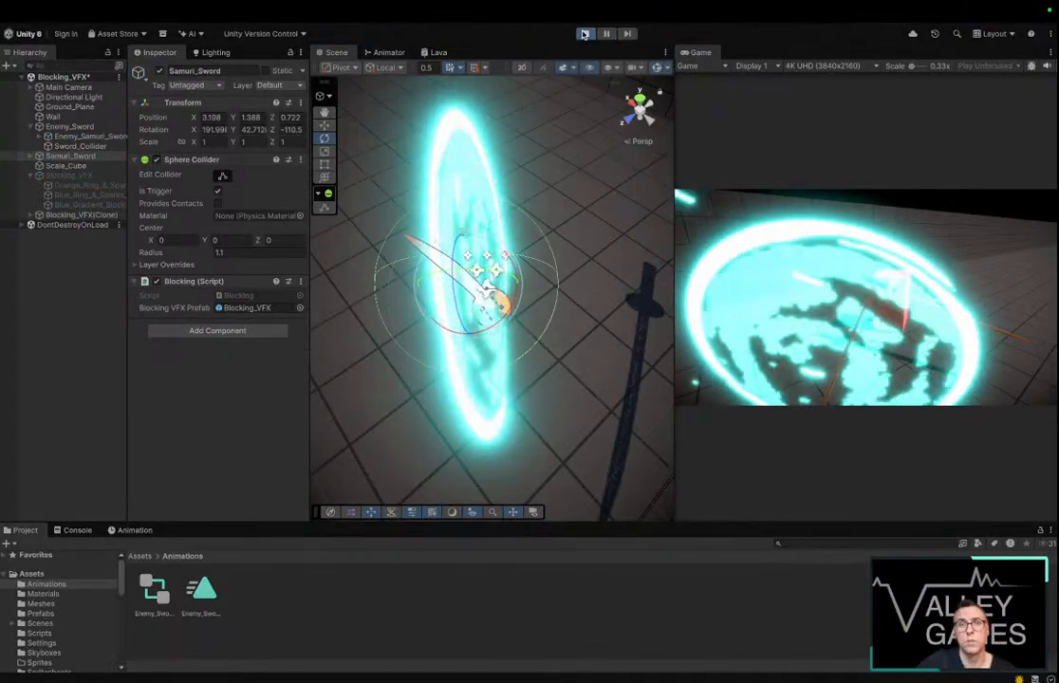
{"action": "left_click", "coordinate": [586, 34]}
{"action": "left_click", "coordinate": [585, 34]}
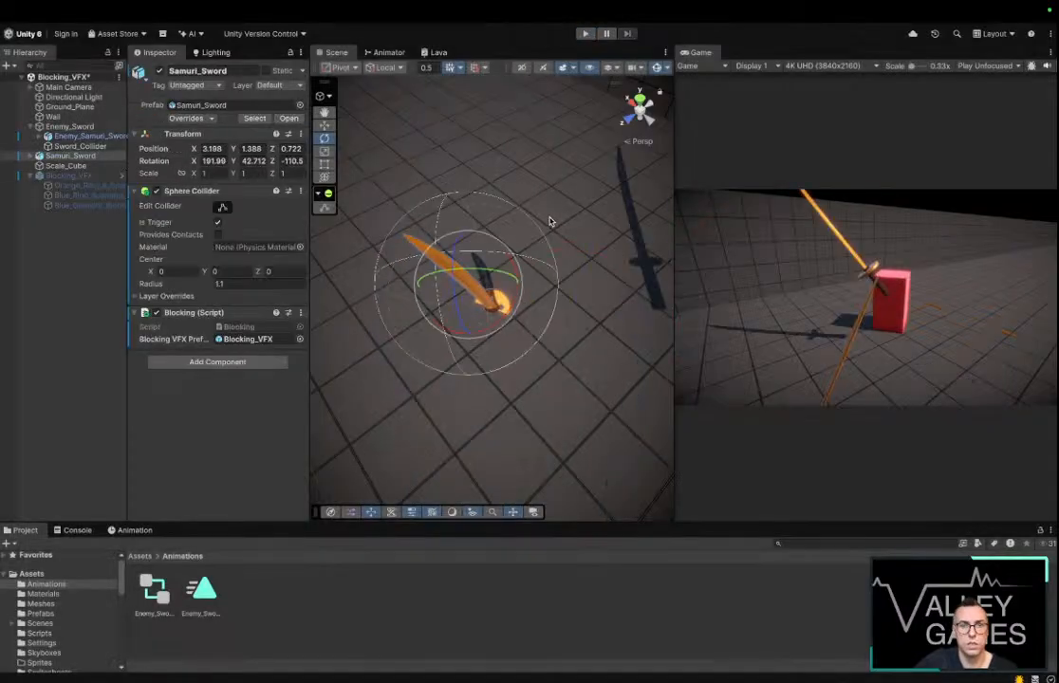
{"action": "left_click", "coordinate": [79, 274]}
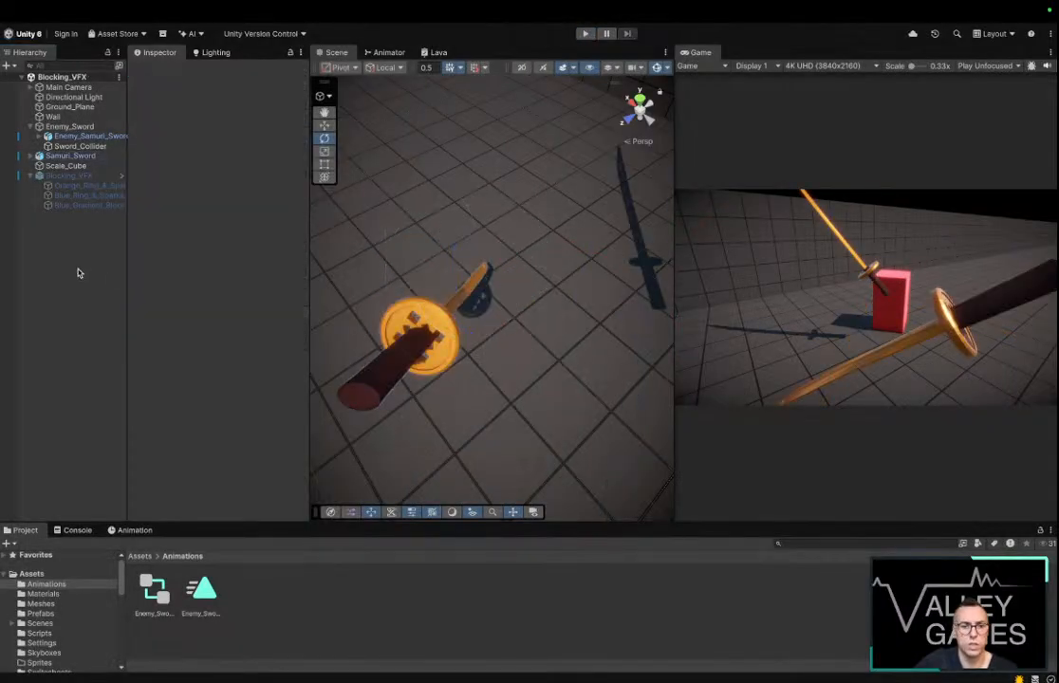